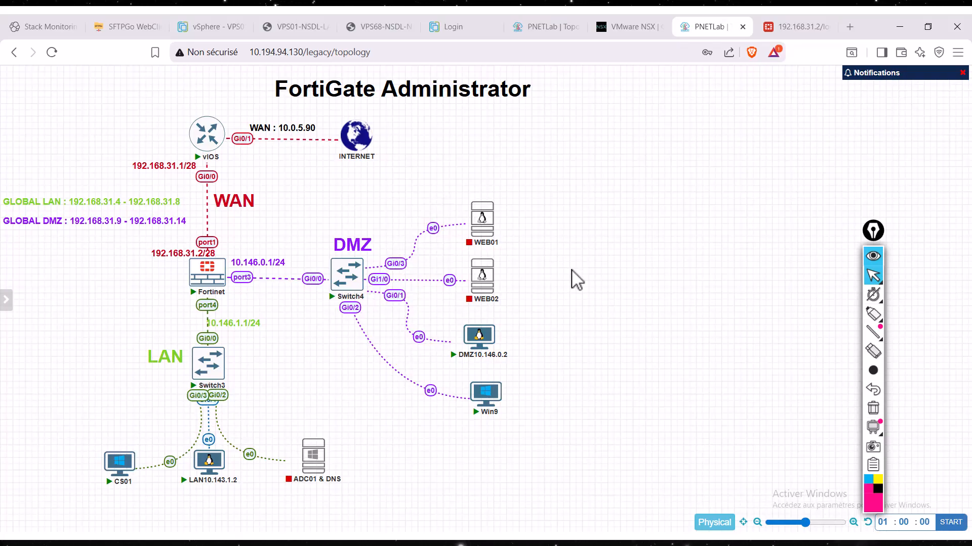
# - Switch to OneNote to review the outline for VIP-based DNAT configuration, and return to the FortiGate topology on the remote desktop
pyautogui.moveTo(609, 16)
pyautogui.click(543, 29)
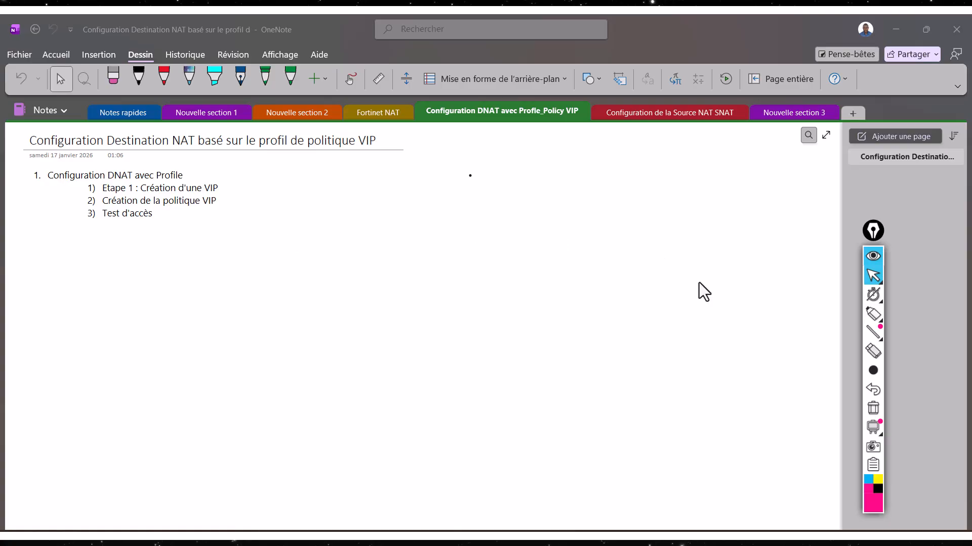
pyautogui.moveTo(870, 338)
pyautogui.moveTo(603, 537)
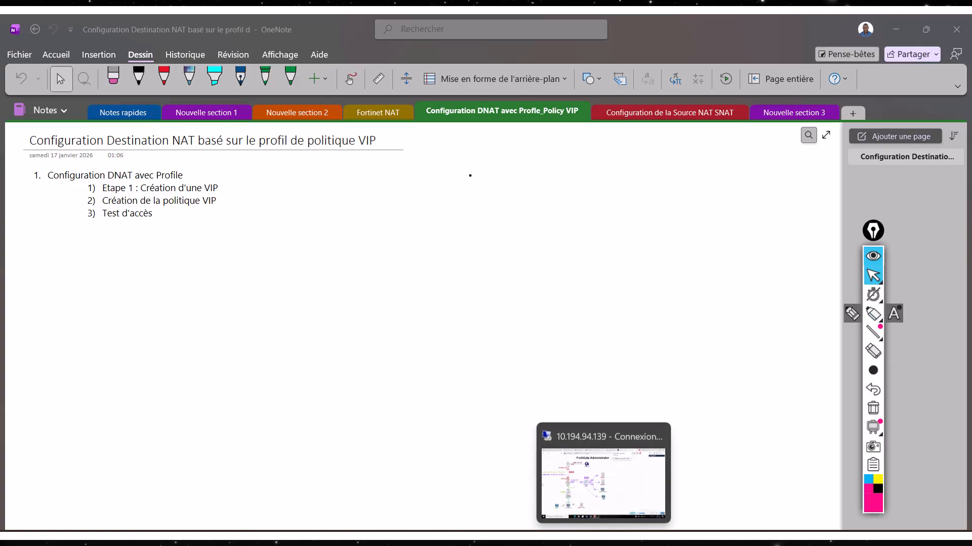
pyautogui.click(604, 480)
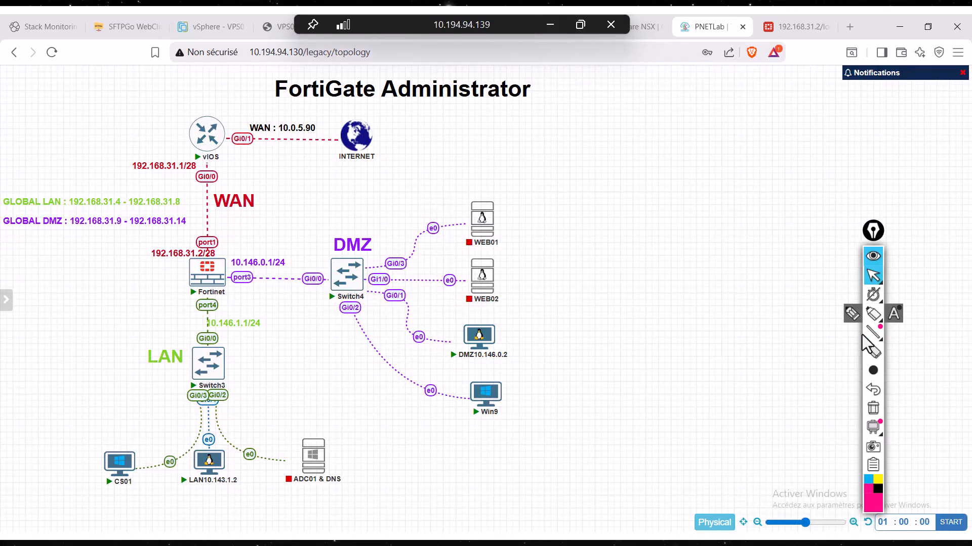
# - Circle the DMZ10.146.0.2 host in pink pen and handwrite "Apache" and "Apps" beside it
pyautogui.click(873, 350)
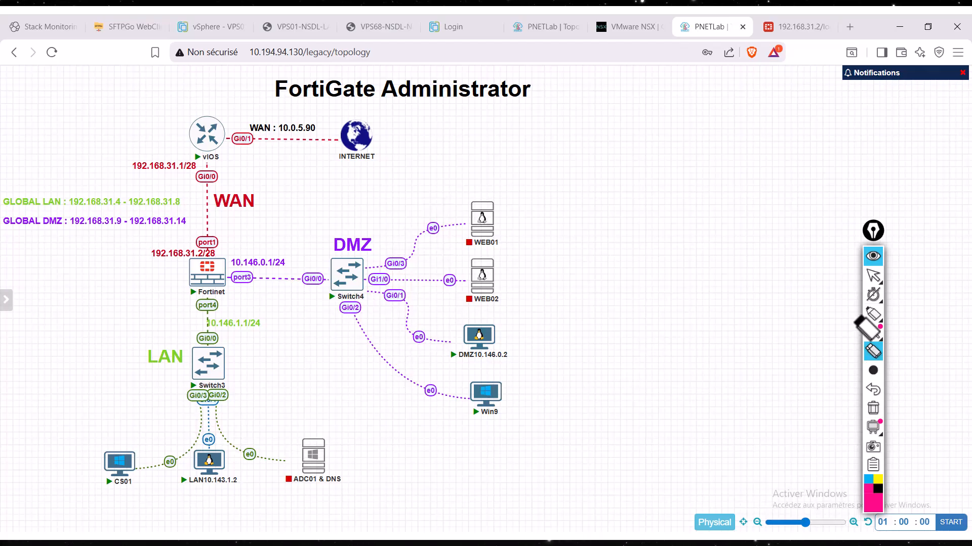
pyautogui.click(869, 316)
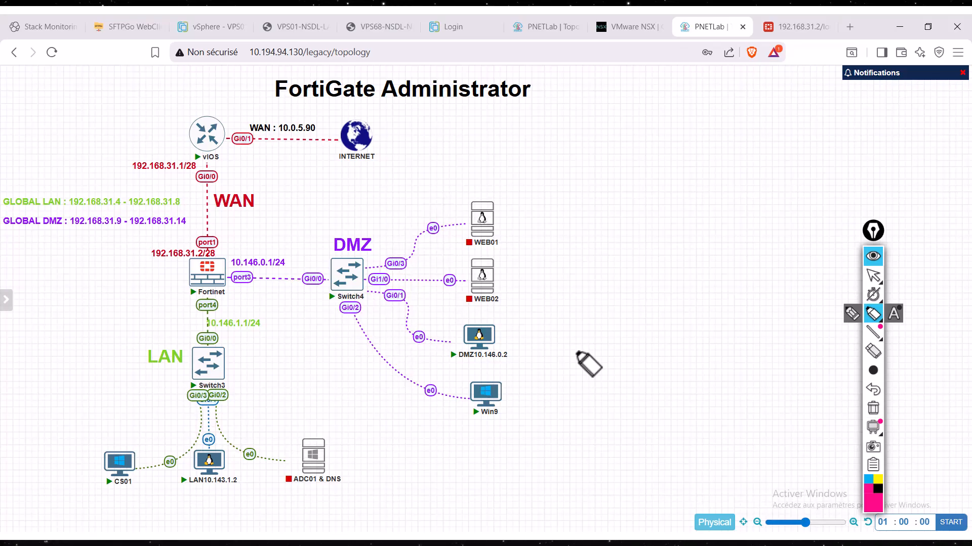
pyautogui.moveTo(460, 321)
pyautogui.mouseDown()
pyautogui.moveTo(527, 360)
pyautogui.moveTo(458, 321)
pyautogui.mouseUp()
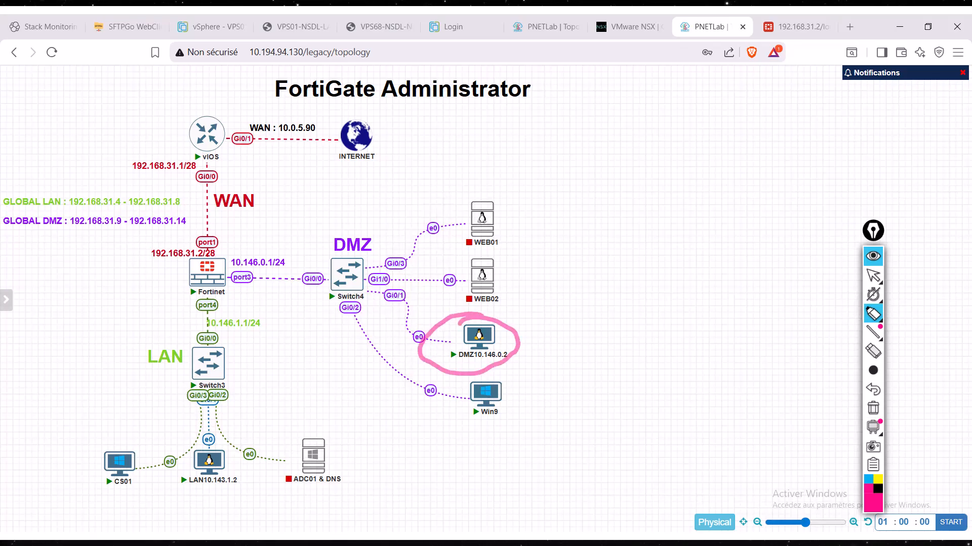
pyautogui.moveTo(509, 345); pyautogui.dragTo(561, 339)
pyautogui.moveTo(553, 381)
pyautogui.mouseDown()
pyautogui.moveTo(573, 319)
pyautogui.moveTo(577, 363)
pyautogui.moveTo(607, 338)
pyautogui.mouseUp()
pyautogui.moveTo(601, 340); pyautogui.dragTo(602, 383)
pyautogui.moveTo(621, 343); pyautogui.dragTo(742, 328)
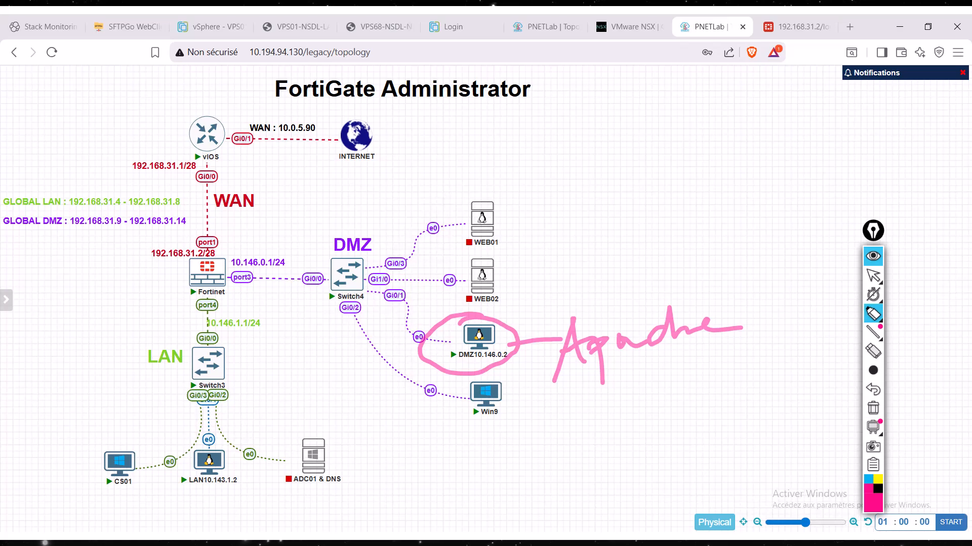
pyautogui.moveTo(575, 397); pyautogui.dragTo(578, 442)
pyautogui.moveTo(587, 402)
pyautogui.mouseDown()
pyautogui.moveTo(588, 440)
pyautogui.moveTo(597, 419)
pyautogui.mouseUp()
pyautogui.moveTo(608, 399)
pyautogui.mouseDown()
pyautogui.moveTo(609, 441)
pyautogui.moveTo(623, 412)
pyautogui.mouseUp()
pyautogui.moveTo(642, 394); pyautogui.dragTo(643, 430)
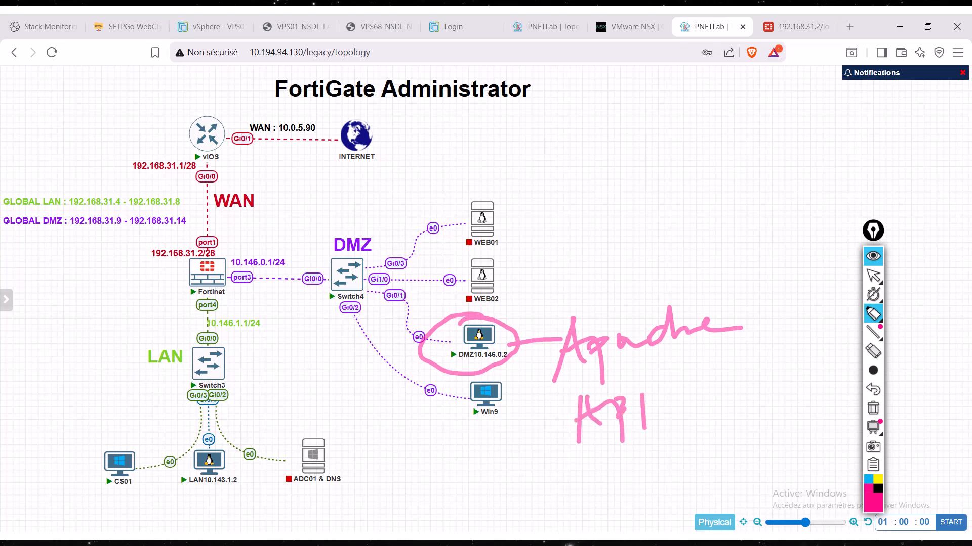
pyautogui.moveTo(670, 378); pyautogui.dragTo(648, 410)
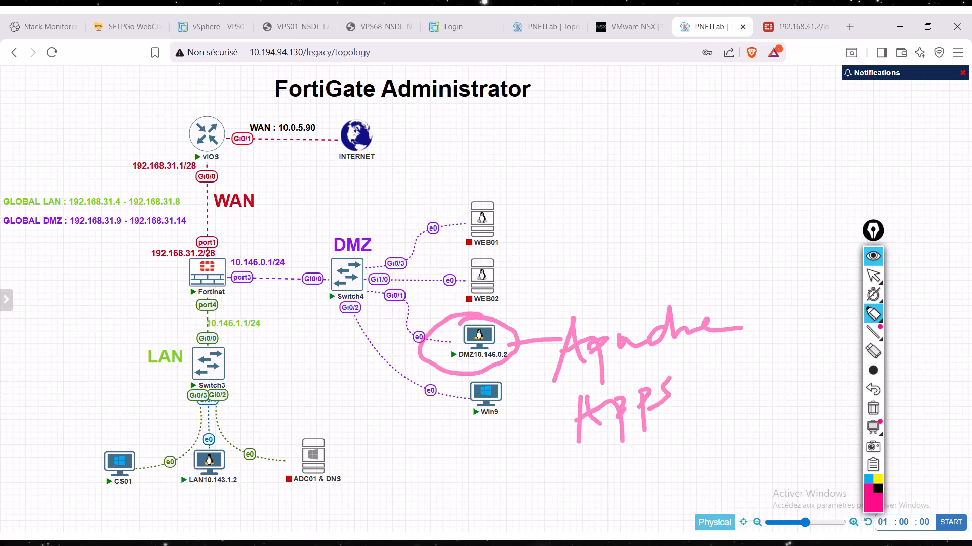
# - Circle the Win9 host in pink and handwrite "RDP" beside it with a connecting line
pyautogui.moveTo(474, 375)
pyautogui.mouseDown()
pyautogui.moveTo(437, 400)
pyautogui.moveTo(503, 386)
pyautogui.moveTo(485, 435)
pyautogui.moveTo(557, 496)
pyautogui.mouseUp()
pyautogui.moveTo(551, 457); pyautogui.dragTo(602, 487)
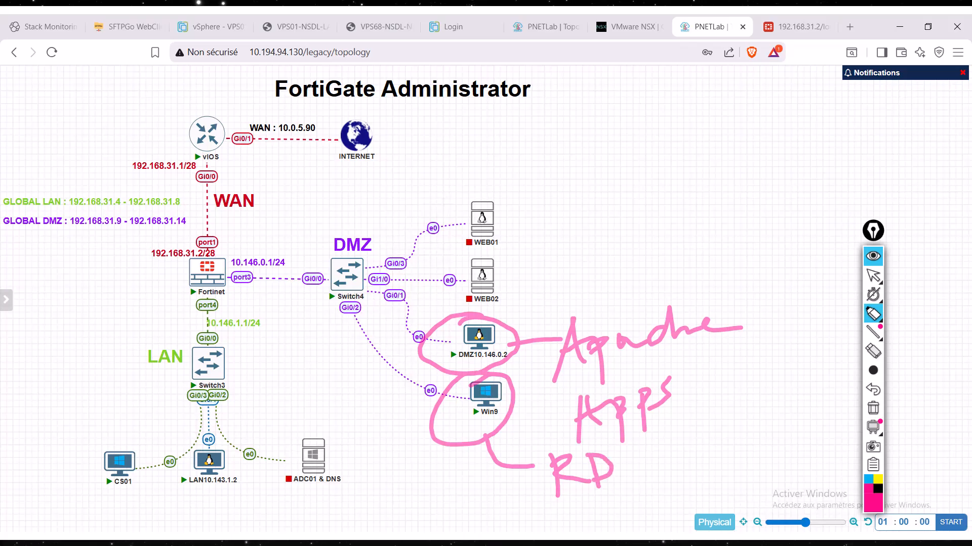
pyautogui.moveTo(632, 445); pyautogui.dragTo(635, 480)
pyautogui.moveTo(634, 448)
pyautogui.mouseDown()
pyautogui.moveTo(646, 451)
pyautogui.moveTo(614, 464)
pyautogui.mouseUp()
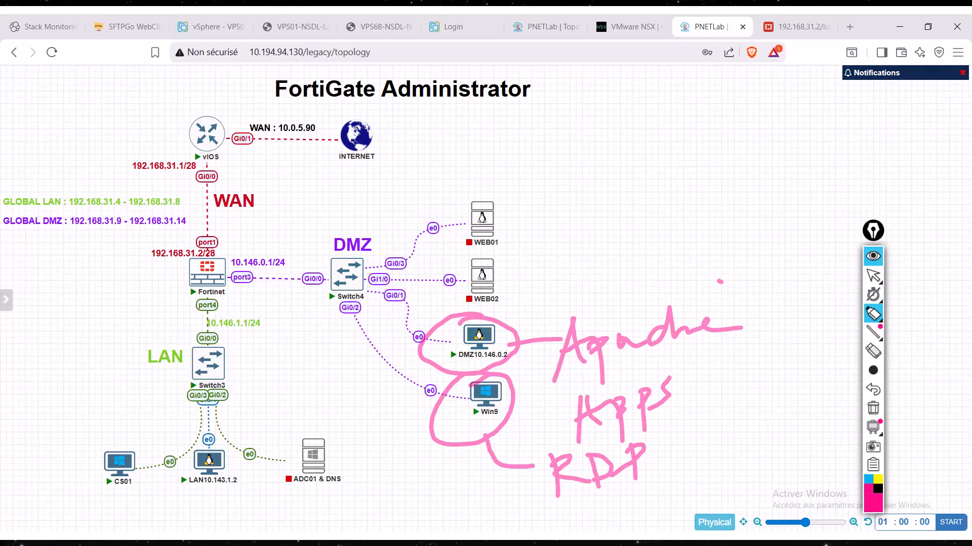
# - Circle the CS01 host in pink and handwrite "wi face" beyond the INTERNET node
pyautogui.moveTo(110, 431)
pyautogui.mouseDown()
pyautogui.moveTo(162, 486)
pyautogui.moveTo(119, 421)
pyautogui.mouseUp()
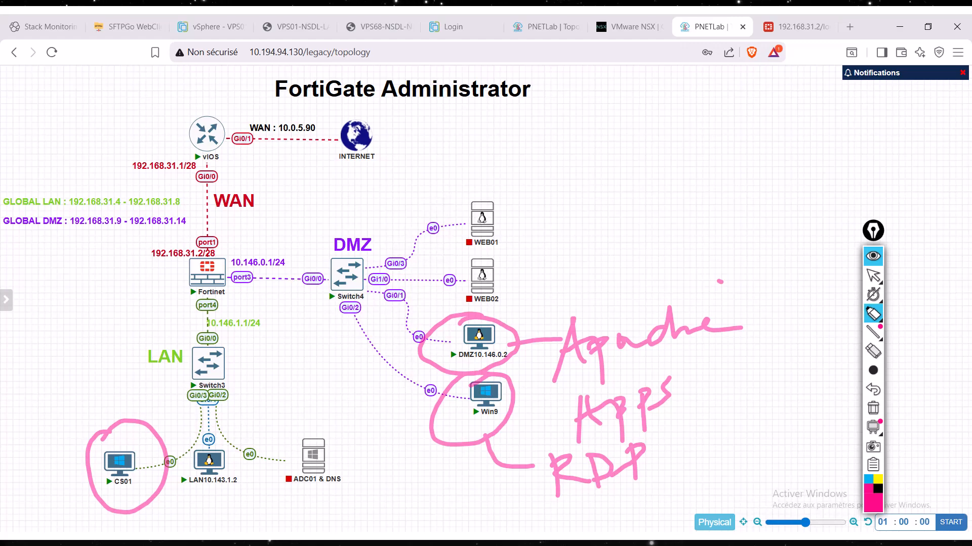
pyautogui.moveTo(558, 108); pyautogui.dragTo(562, 129)
pyautogui.moveTo(611, 107); pyautogui.dragTo(618, 117)
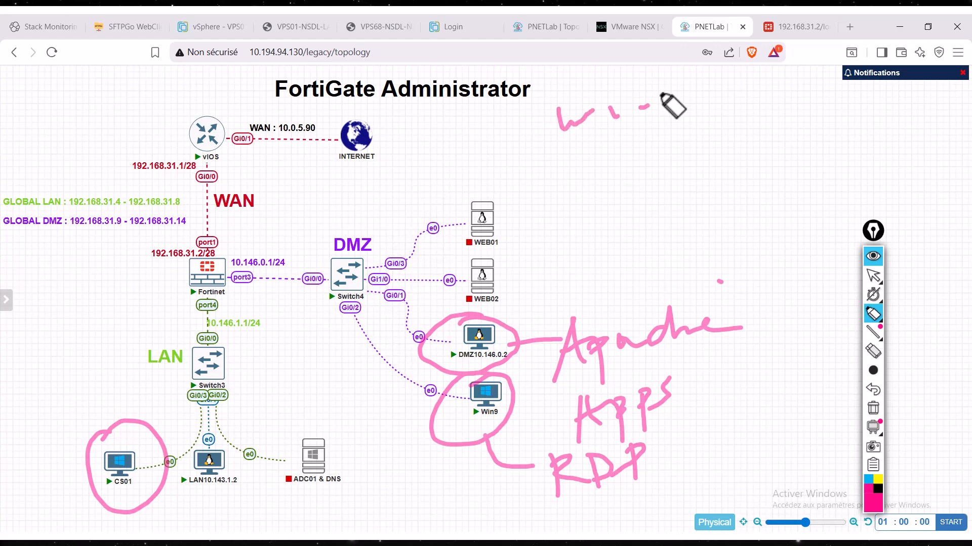
pyautogui.moveTo(664, 75)
pyautogui.mouseDown()
pyautogui.moveTo(654, 150)
pyautogui.moveTo(678, 111)
pyautogui.moveTo(694, 124)
pyautogui.mouseUp()
pyautogui.moveTo(705, 101)
pyautogui.mouseDown()
pyautogui.moveTo(703, 124)
pyautogui.moveTo(755, 121)
pyautogui.mouseUp()
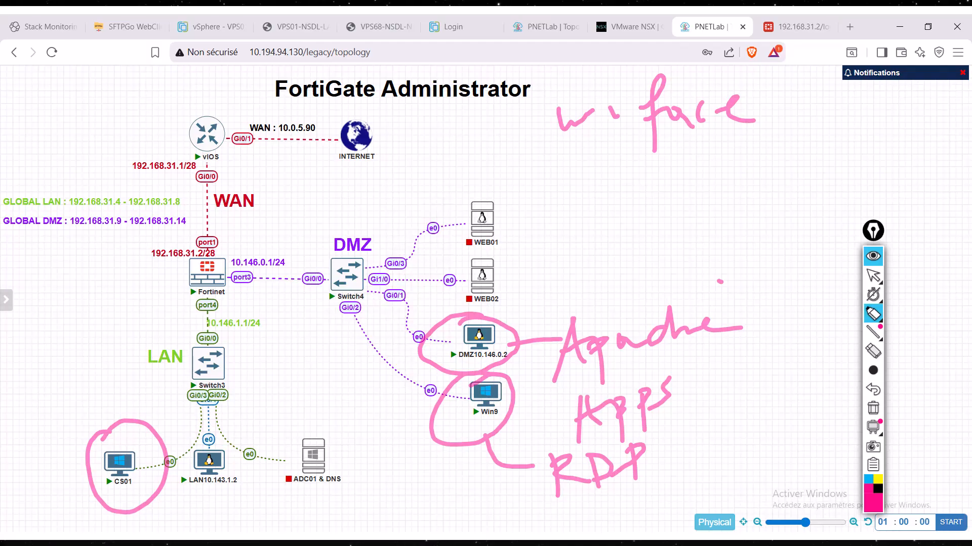
# - Trace two blue paths from CS01 through Fortinet and vIOS out to the Internet, and clear all annotations
pyautogui.click(869, 480)
pyautogui.moveTo(154, 456)
pyautogui.mouseDown()
pyautogui.moveTo(194, 375)
pyautogui.moveTo(186, 261)
pyautogui.moveTo(182, 268)
pyautogui.moveTo(205, 152)
pyautogui.moveTo(430, 142)
pyautogui.moveTo(532, 121)
pyautogui.moveTo(540, 109)
pyautogui.moveTo(512, 152)
pyautogui.mouseUp()
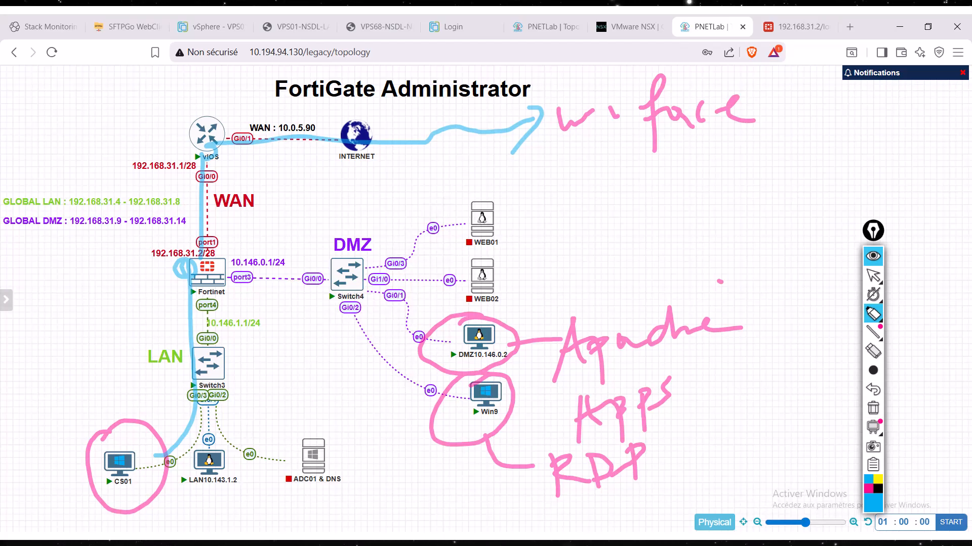
pyautogui.moveTo(126, 434)
pyautogui.mouseDown()
pyautogui.moveTo(135, 449)
pyautogui.moveTo(161, 445)
pyautogui.moveTo(197, 217)
pyautogui.moveTo(626, 98)
pyautogui.mouseUp()
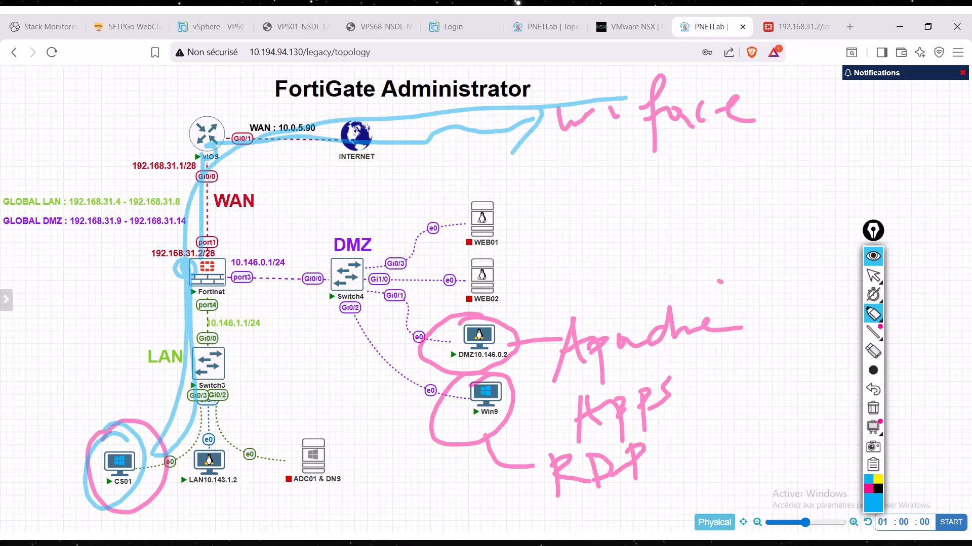
pyautogui.click(873, 407)
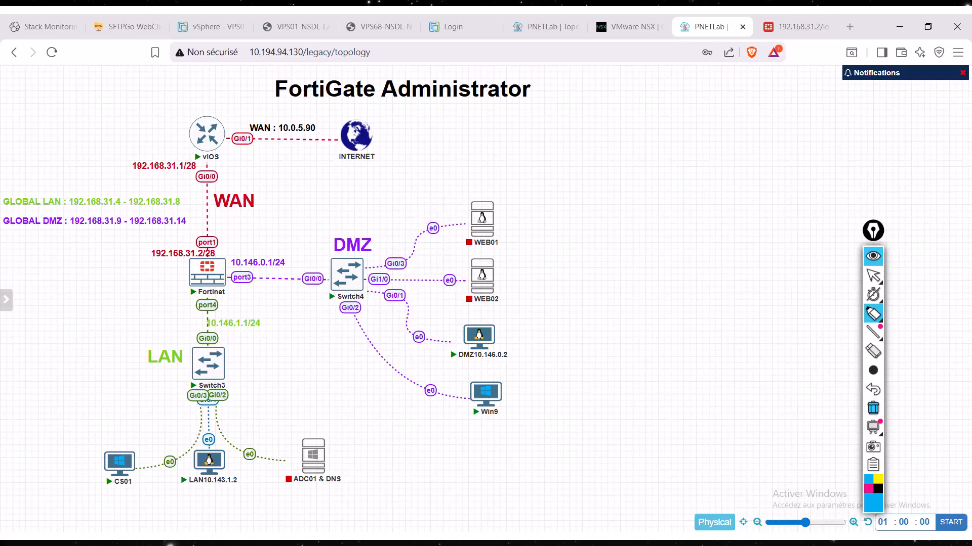
# - Circle the DMZ10.146.0.2 host in blue and handwrite "DNAT" in the empty area next to Win9
pyautogui.moveTo(514, 310)
pyautogui.mouseDown()
pyautogui.moveTo(456, 324)
pyautogui.moveTo(532, 329)
pyautogui.moveTo(508, 310)
pyautogui.mouseUp()
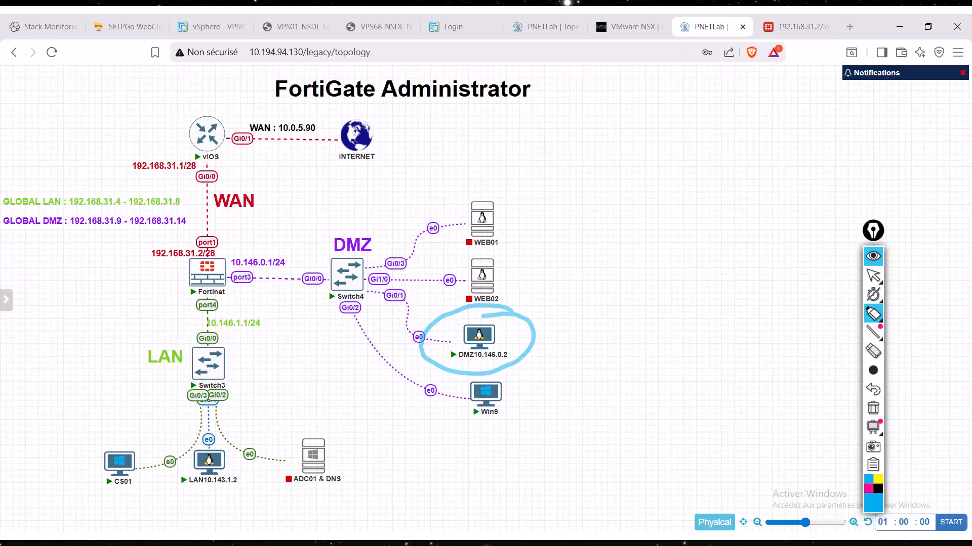
pyautogui.moveTo(538, 394)
pyautogui.mouseDown()
pyautogui.moveTo(539, 465)
pyautogui.moveTo(540, 396)
pyautogui.mouseUp()
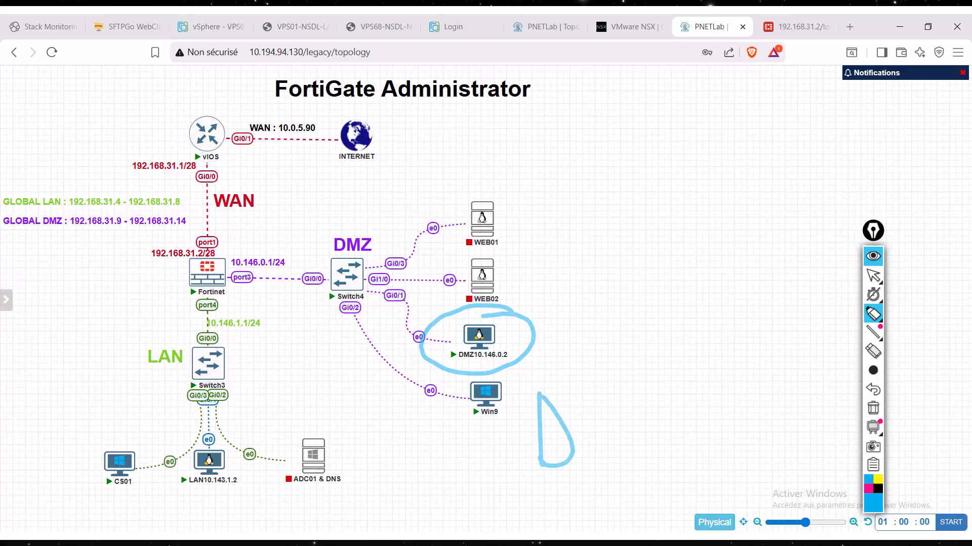
pyautogui.moveTo(584, 448)
pyautogui.mouseDown()
pyautogui.moveTo(587, 402)
pyautogui.moveTo(628, 395)
pyautogui.mouseUp()
pyautogui.moveTo(647, 385)
pyautogui.mouseDown()
pyautogui.moveTo(647, 409)
pyautogui.moveTo(664, 389)
pyautogui.mouseUp()
pyautogui.moveTo(664, 389)
pyautogui.mouseDown()
pyautogui.moveTo(671, 424)
pyautogui.moveTo(690, 399)
pyautogui.mouseUp()
pyautogui.moveTo(690, 382); pyautogui.dragTo(693, 419)
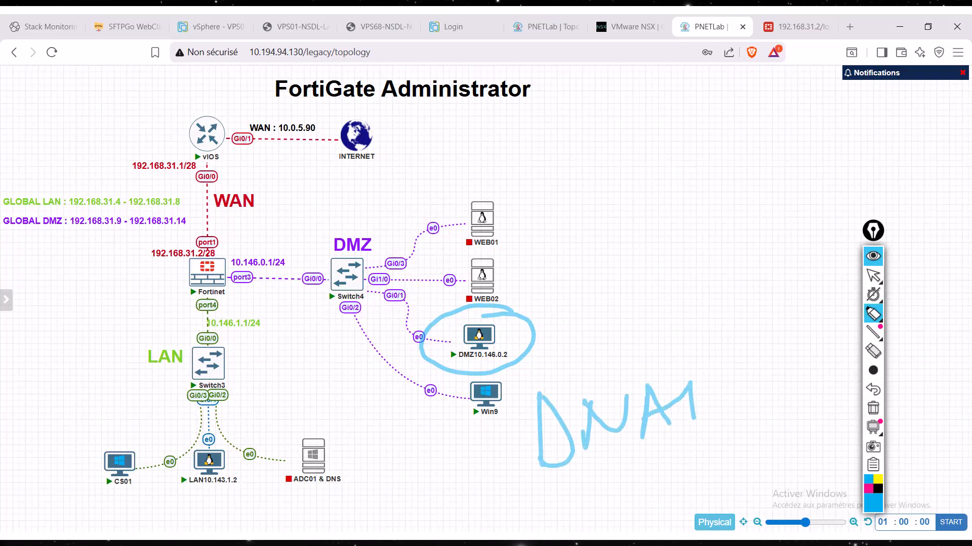
pyautogui.moveTo(657, 376); pyautogui.dragTo(727, 351)
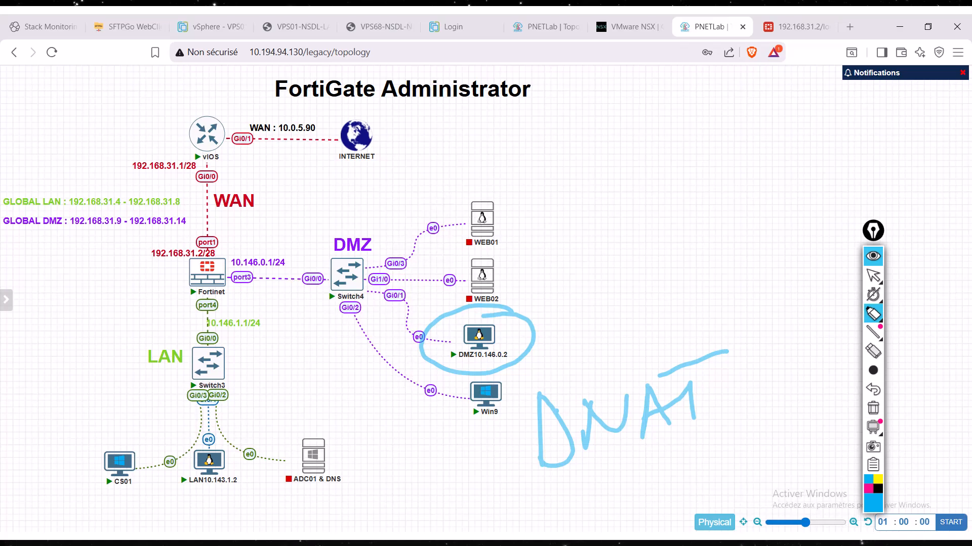
pyautogui.moveTo(656, 439); pyautogui.dragTo(677, 431)
pyautogui.click(872, 276)
pyautogui.click(873, 313)
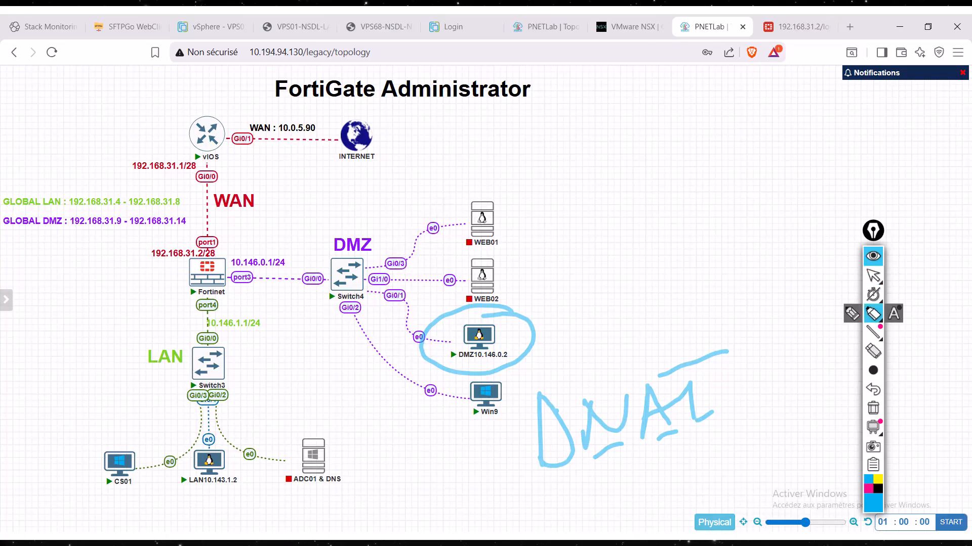
# - Trace the outbound path from CS01 and inbound paths to the DMZ servers and Win9, label Win9 "RDP", and clear all annotations
pyautogui.moveTo(134, 457)
pyautogui.mouseDown()
pyautogui.moveTo(184, 301)
pyautogui.moveTo(354, 147)
pyautogui.moveTo(569, 114)
pyautogui.moveTo(533, 153)
pyautogui.mouseUp()
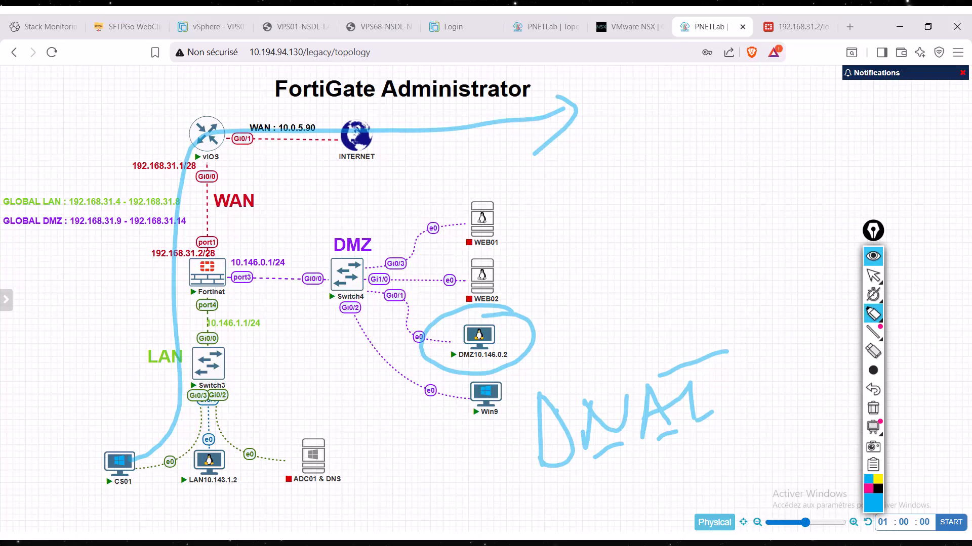
pyautogui.moveTo(592, 120)
pyautogui.mouseDown()
pyautogui.moveTo(605, 122)
pyautogui.moveTo(310, 151)
pyautogui.moveTo(223, 202)
pyautogui.moveTo(369, 266)
pyautogui.moveTo(458, 259)
pyautogui.moveTo(431, 293)
pyautogui.mouseUp()
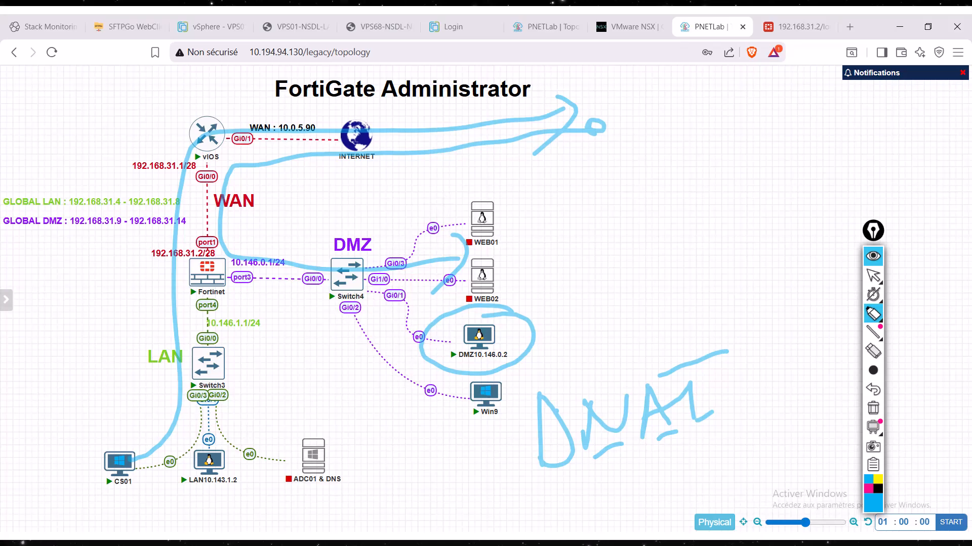
pyautogui.moveTo(549, 151)
pyautogui.mouseDown()
pyautogui.moveTo(260, 275)
pyautogui.moveTo(449, 412)
pyautogui.moveTo(416, 434)
pyautogui.moveTo(459, 489)
pyautogui.mouseUp()
pyautogui.moveTo(460, 434); pyautogui.dragTo(479, 467)
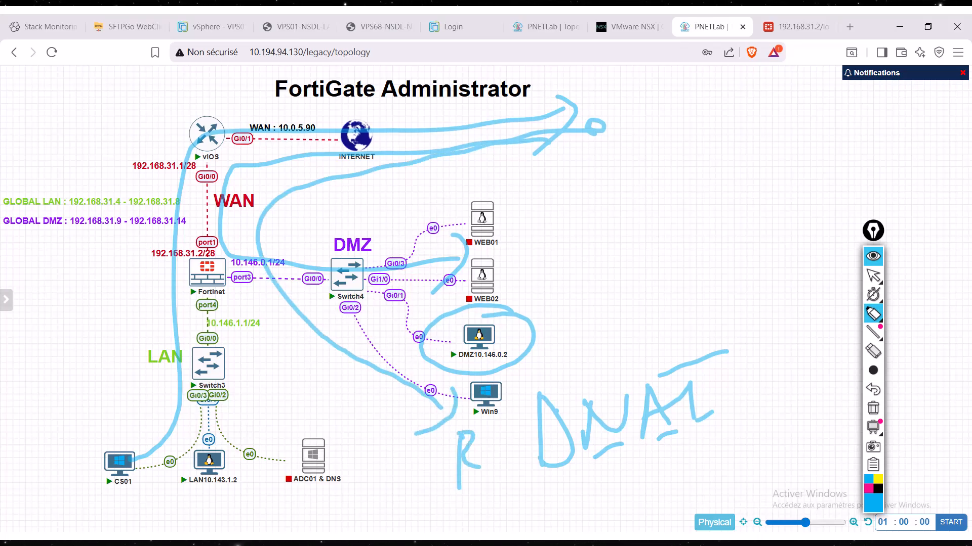
pyautogui.moveTo(490, 432); pyautogui.dragTo(498, 457)
pyautogui.moveTo(512, 433); pyautogui.dragTo(517, 476)
pyautogui.moveTo(511, 433); pyautogui.dragTo(507, 450)
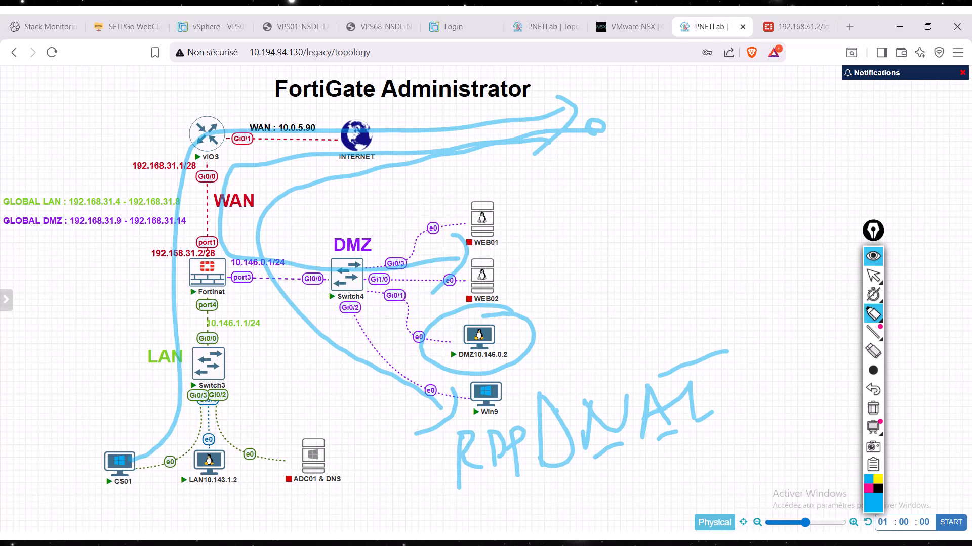
pyautogui.click(873, 408)
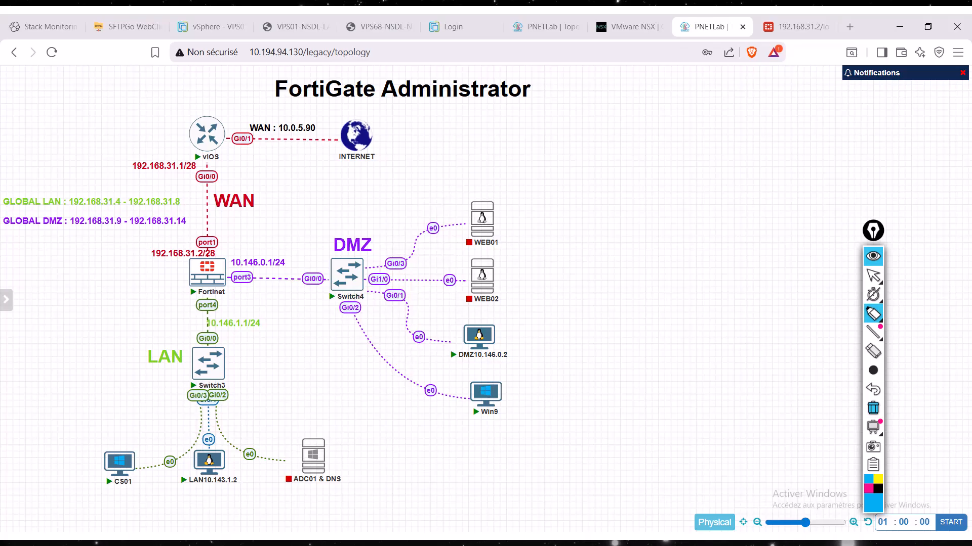
# - Circle Win9, trace its outbound path through Fortinet to the Internet, and clear all annotations
pyautogui.moveTo(473, 371)
pyautogui.mouseDown()
pyautogui.moveTo(458, 430)
pyautogui.moveTo(452, 362)
pyautogui.moveTo(369, 354)
pyautogui.moveTo(243, 139)
pyautogui.moveTo(487, 130)
pyautogui.moveTo(464, 166)
pyautogui.mouseUp()
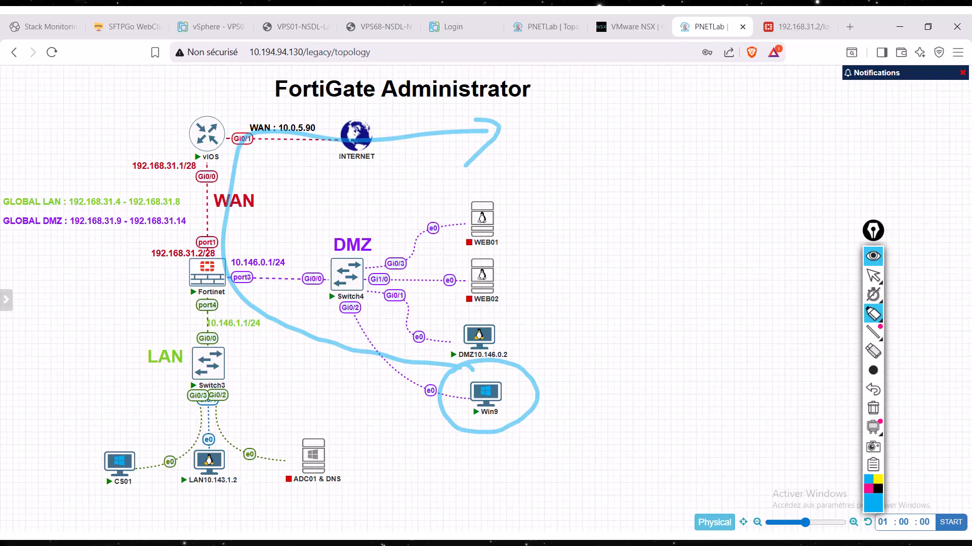
pyautogui.moveTo(562, 97); pyautogui.dragTo(538, 137)
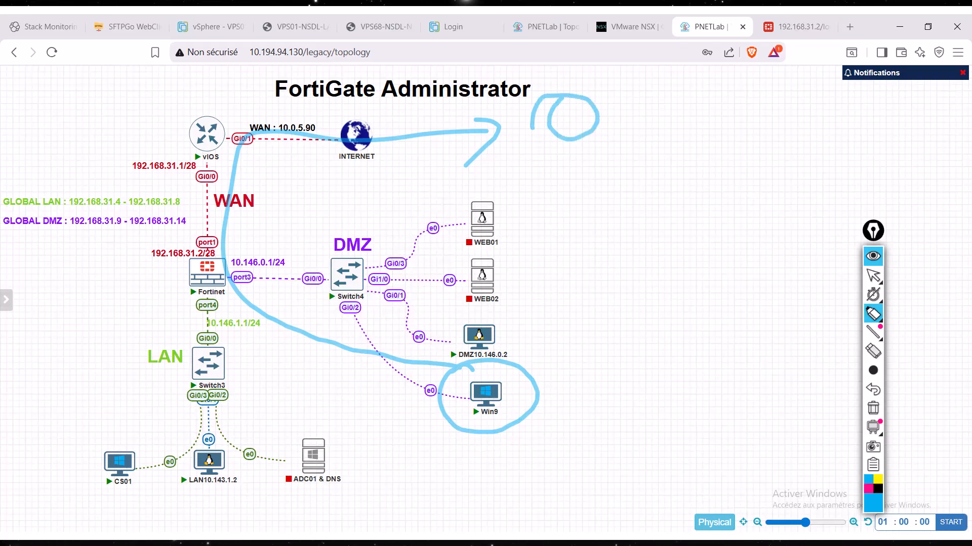
pyautogui.click(873, 408)
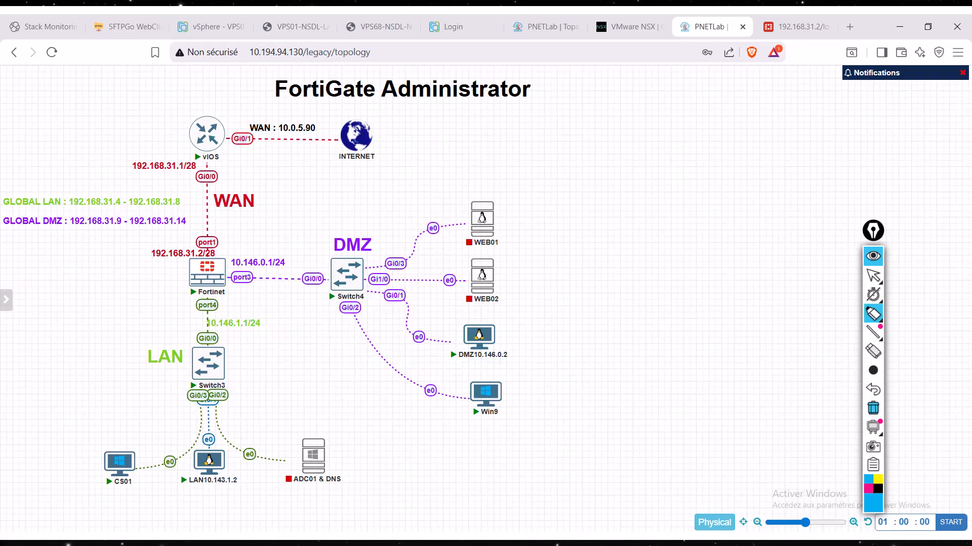
# - Sketch a cloud beyond INTERNET, trace its inbound path to the DMZ10.146.0.2 host, and label that host "Web"
pyautogui.moveTo(499, 119)
pyautogui.mouseDown()
pyautogui.moveTo(570, 147)
pyautogui.moveTo(664, 116)
pyautogui.moveTo(506, 136)
pyautogui.moveTo(230, 128)
pyautogui.moveTo(209, 275)
pyautogui.moveTo(302, 316)
pyautogui.moveTo(461, 340)
pyautogui.moveTo(433, 361)
pyautogui.mouseUp()
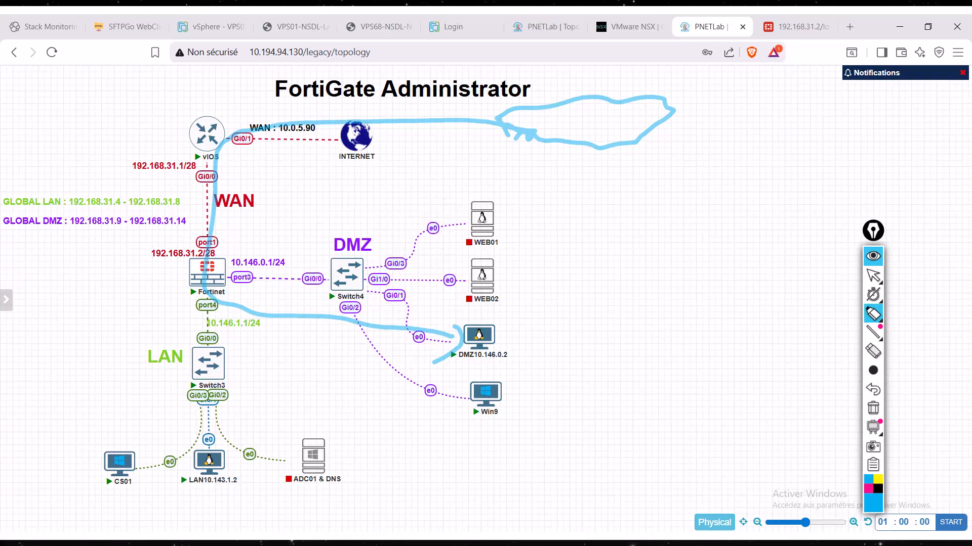
pyautogui.moveTo(525, 315)
pyautogui.mouseDown()
pyautogui.moveTo(569, 316)
pyautogui.moveTo(597, 345)
pyautogui.mouseUp()
pyautogui.moveTo(620, 304)
pyautogui.mouseDown()
pyautogui.moveTo(623, 348)
pyautogui.moveTo(633, 344)
pyautogui.mouseUp()
# - Trace a second inbound path from the Fortinet firewall to Win9 and label that host "RDP"
pyautogui.moveTo(213, 298)
pyautogui.mouseDown()
pyautogui.moveTo(387, 388)
pyautogui.moveTo(479, 419)
pyautogui.moveTo(524, 451)
pyautogui.mouseUp()
pyautogui.moveTo(522, 405)
pyautogui.mouseDown()
pyautogui.moveTo(527, 426)
pyautogui.moveTo(554, 444)
pyautogui.mouseUp()
pyautogui.moveTo(550, 402); pyautogui.dragTo(560, 443)
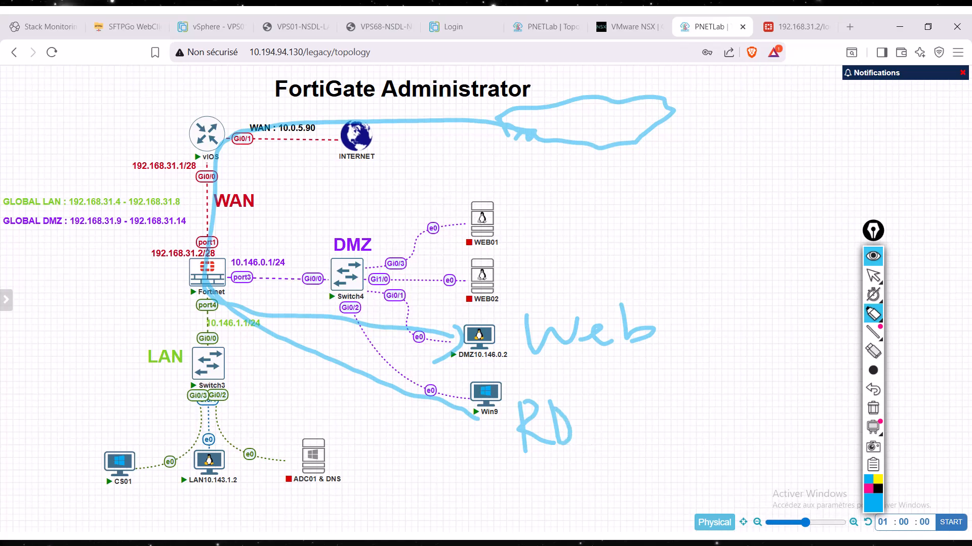
pyautogui.click(580, 444)
pyautogui.moveTo(584, 411); pyautogui.dragTo(590, 457)
pyautogui.moveTo(580, 408)
pyautogui.mouseDown()
pyautogui.moveTo(594, 415)
pyautogui.moveTo(577, 428)
pyautogui.mouseUp()
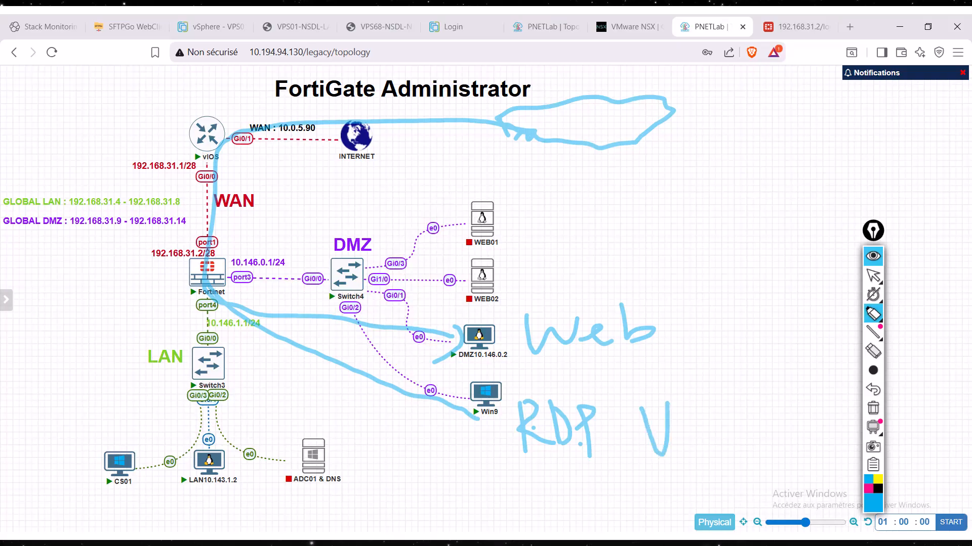
# - Handwrite "VIP" next to the RDP label and circle it, clear all annotations, and return to the normal pointer
pyautogui.moveTo(690, 392); pyautogui.dragTo(691, 440)
pyautogui.moveTo(709, 388)
pyautogui.mouseDown()
pyautogui.moveTo(712, 444)
pyautogui.moveTo(711, 421)
pyautogui.mouseUp()
pyautogui.moveTo(714, 360)
pyautogui.mouseDown()
pyautogui.moveTo(754, 466)
pyautogui.moveTo(673, 373)
pyautogui.mouseUp()
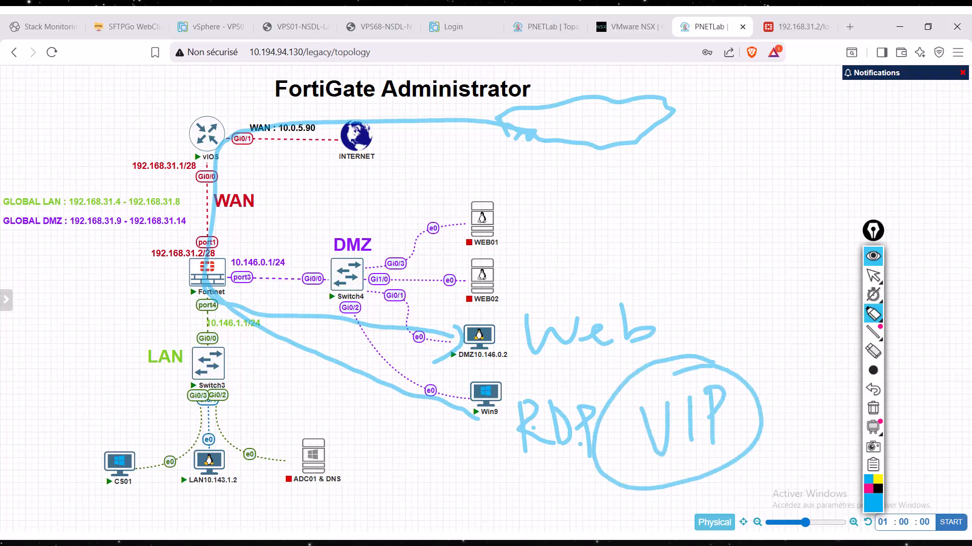
pyautogui.click(872, 408)
pyautogui.click(872, 276)
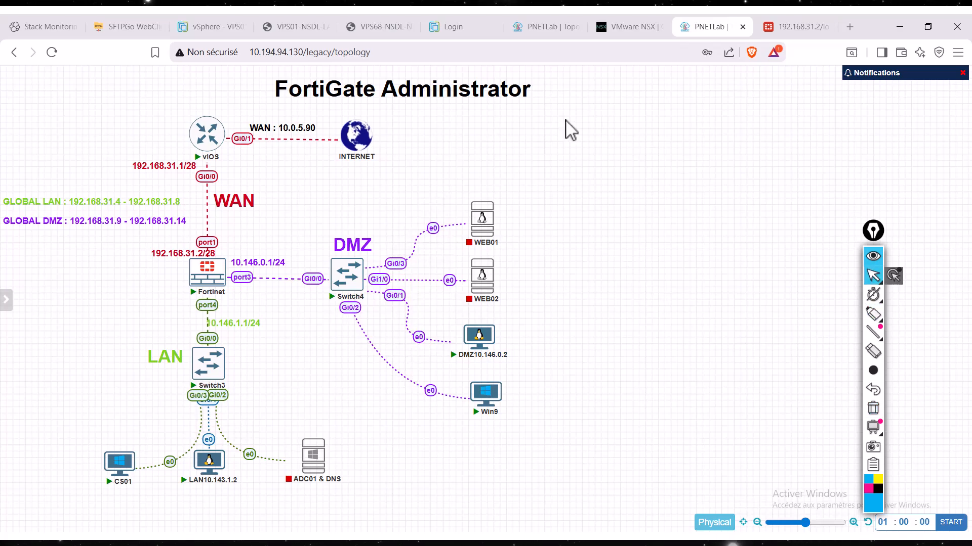
# - Log in to the FortiGate web interface at 192.168.31.2 as admin with the account password and postpone the initial setup
pyautogui.click(794, 32)
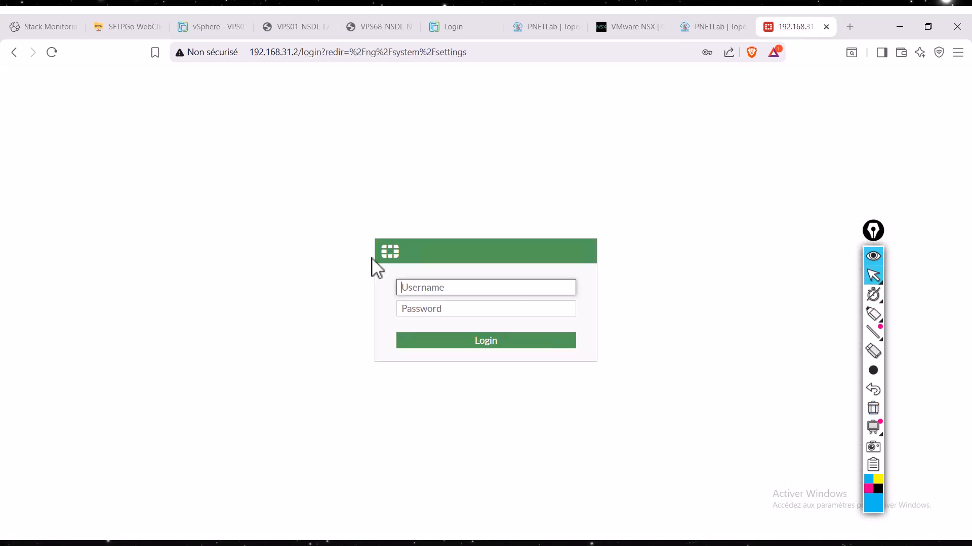
pyautogui.click(441, 291)
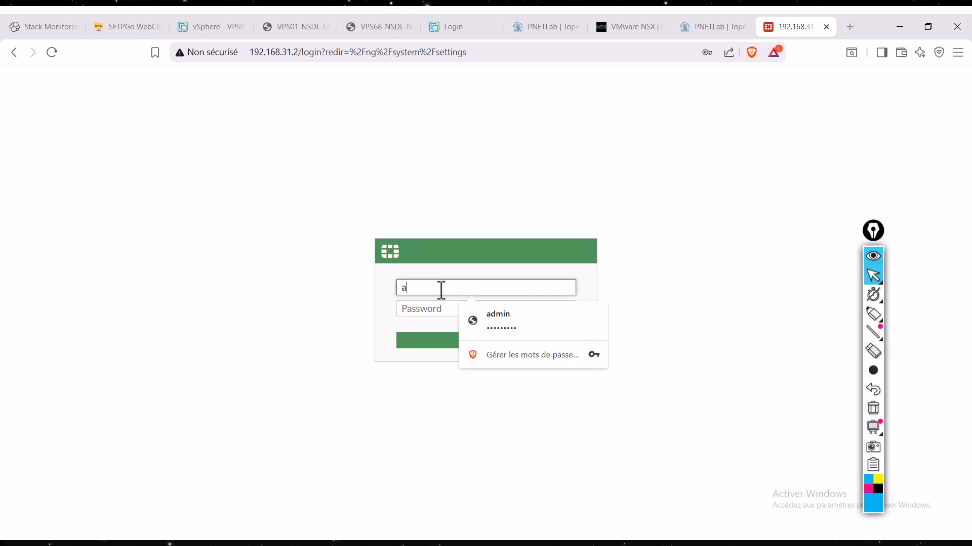
pyautogui.press('Tab')
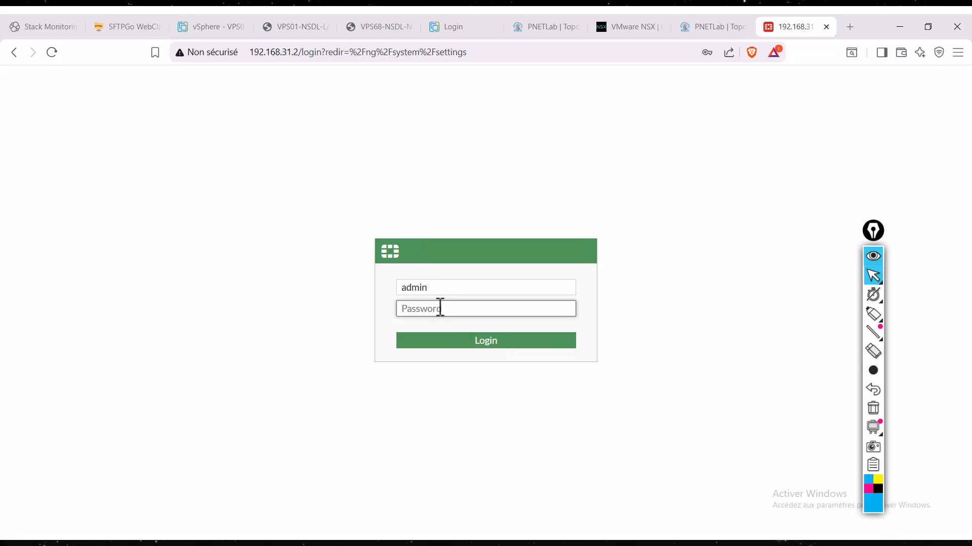
pyautogui.click(489, 312)
pyautogui.click(509, 354)
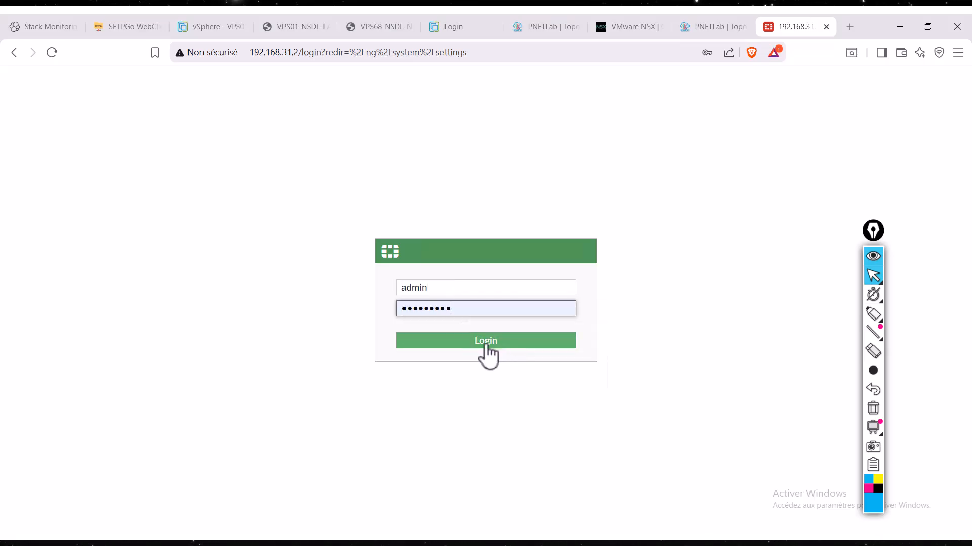
pyautogui.click(486, 346)
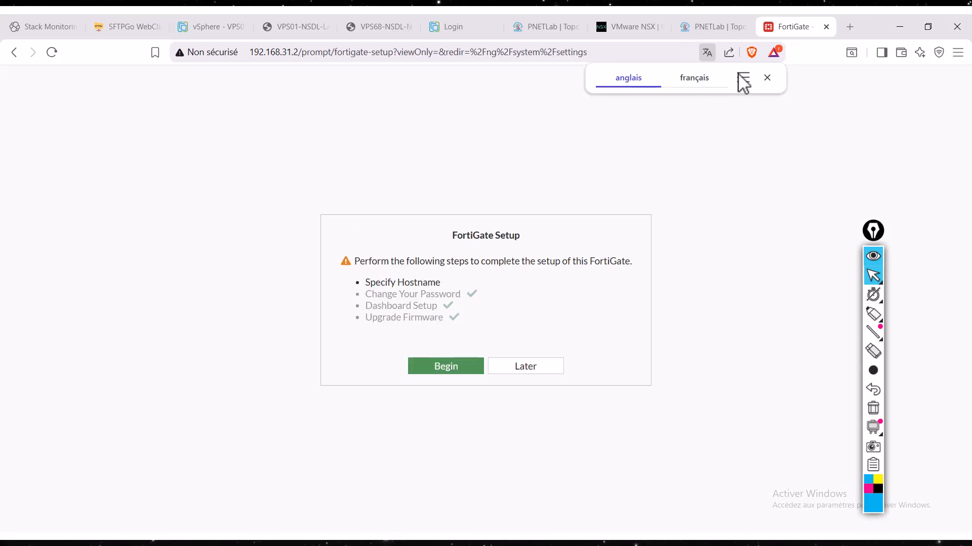
pyautogui.click(767, 77)
pyautogui.click(510, 368)
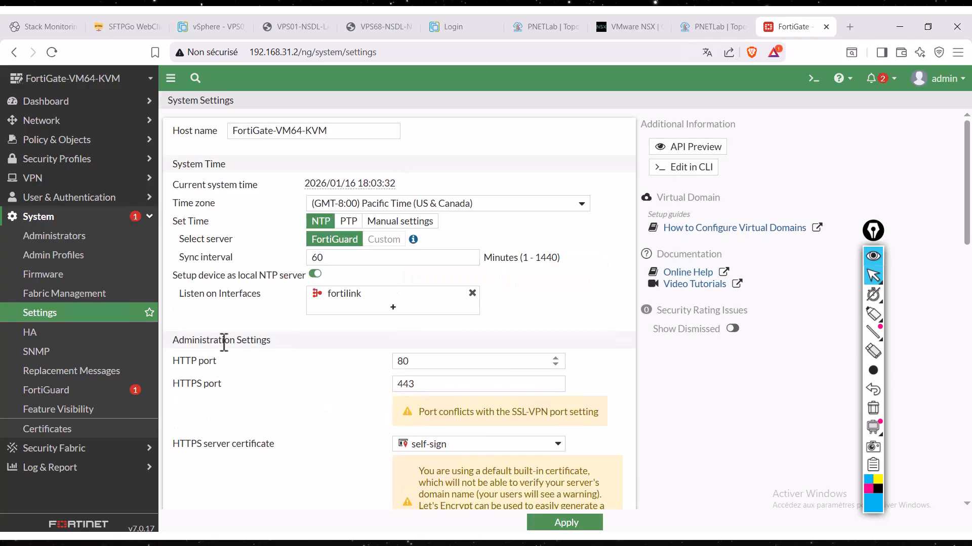
# - Examine the existing firewall policies and open the list of network interfaces
pyautogui.click(89, 144)
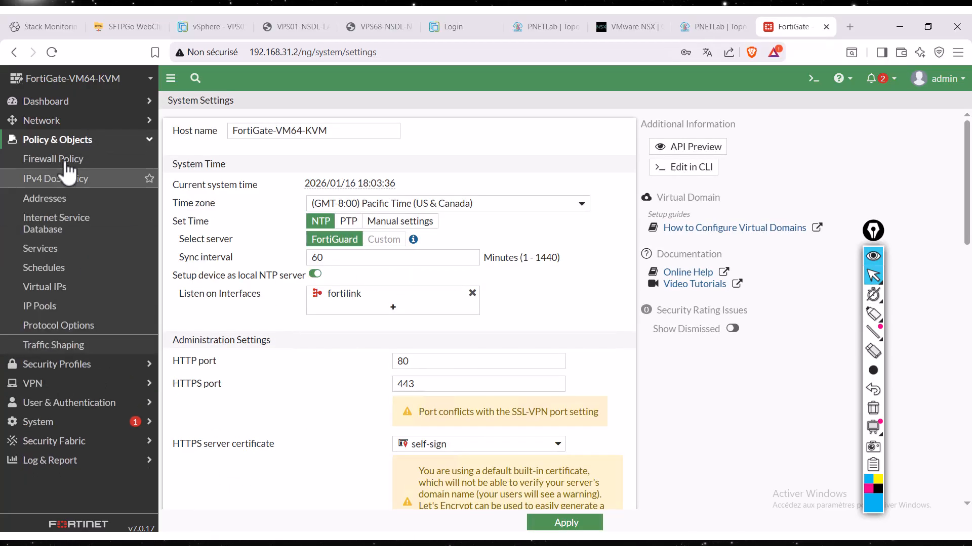
pyautogui.click(119, 160)
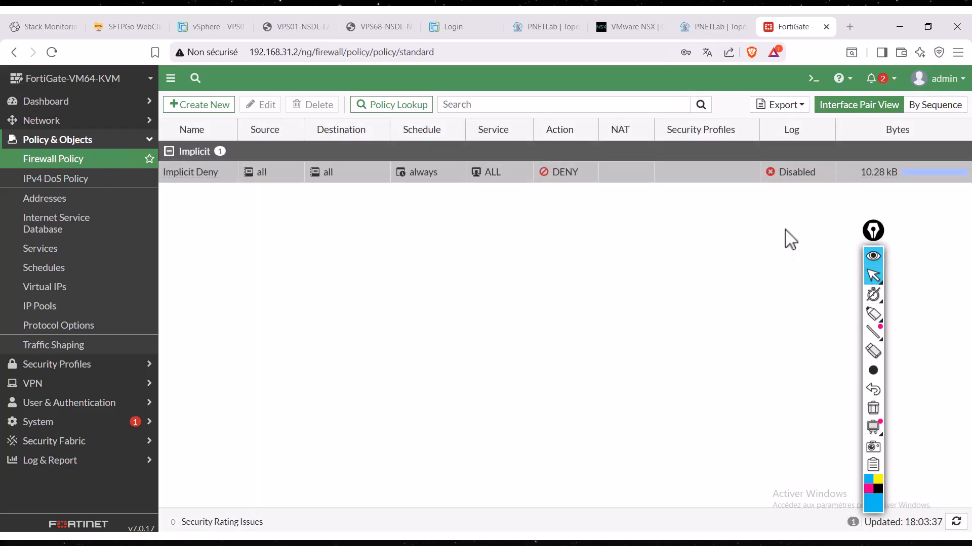
pyautogui.click(63, 126)
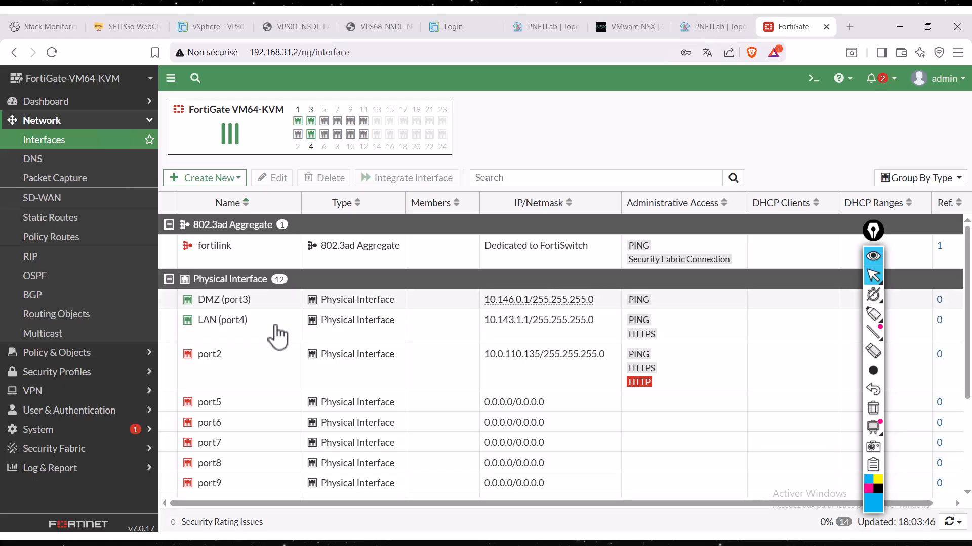
# - Circle the DMZ (port3) and LAN (port4) interfaces with the pen and clear the annotation
pyautogui.click(873, 314)
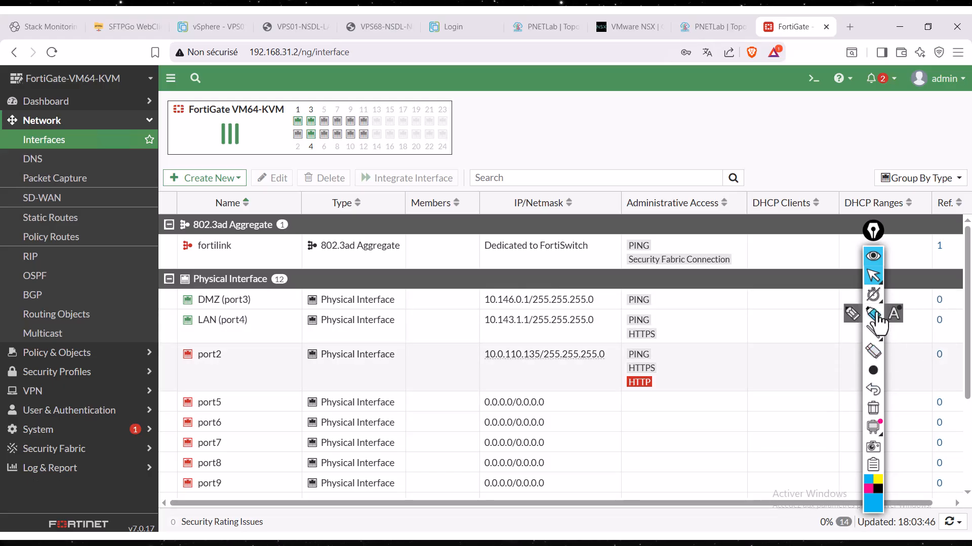
pyautogui.moveTo(231, 291)
pyautogui.mouseDown()
pyautogui.moveTo(169, 320)
pyautogui.moveTo(275, 319)
pyautogui.moveTo(245, 296)
pyautogui.mouseUp()
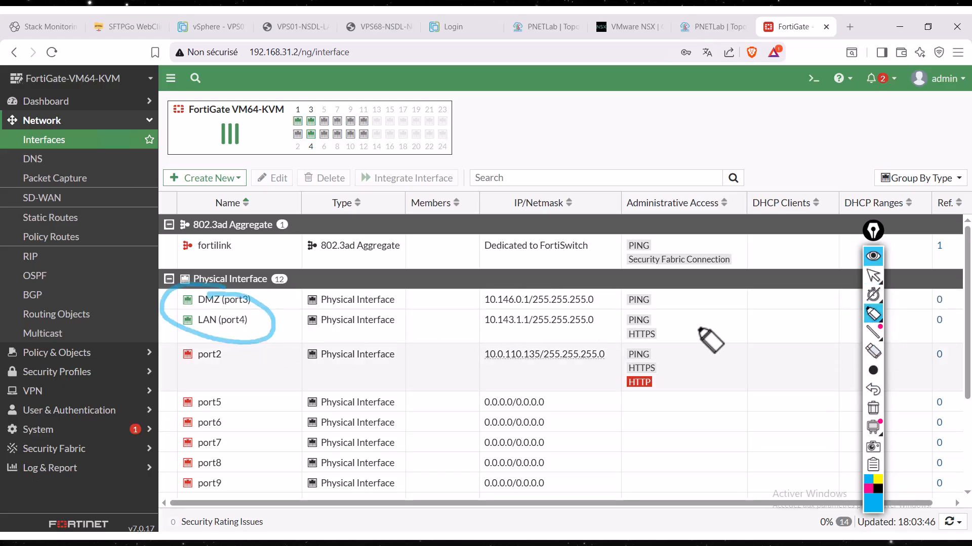
pyautogui.click(873, 408)
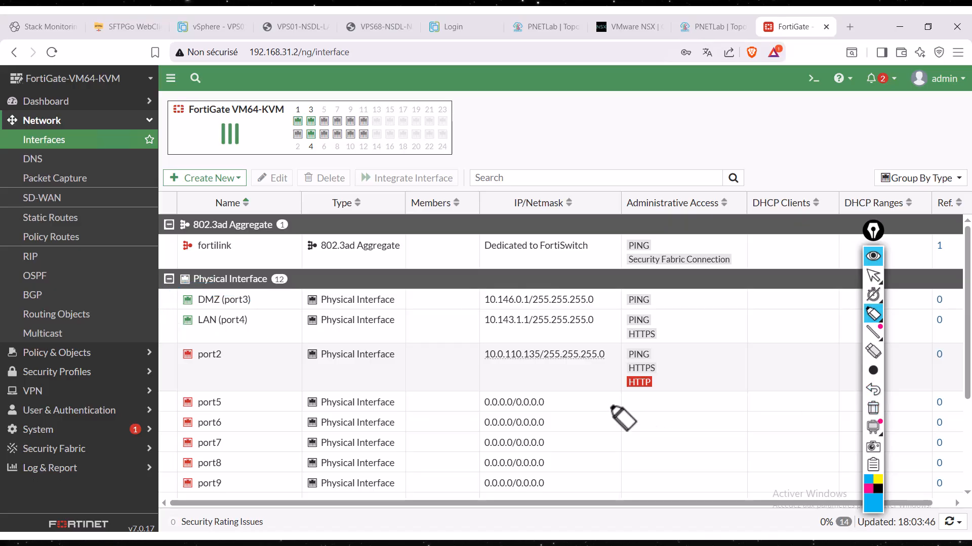
# - Set the annotation pen colour to pink, move the annotation palette off the table's centre, and return to the normal pointer
pyautogui.click(868, 489)
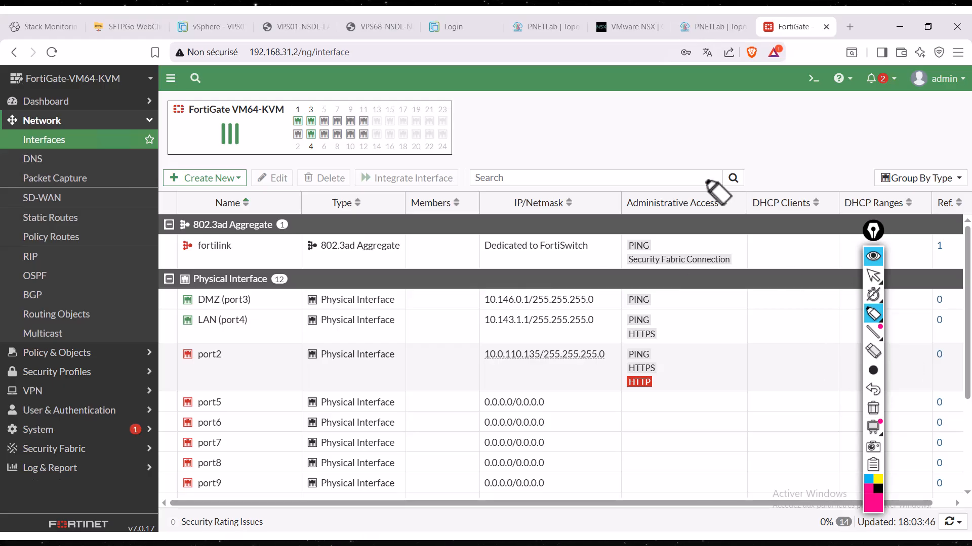
pyautogui.moveTo(874, 232); pyautogui.dragTo(902, 133)
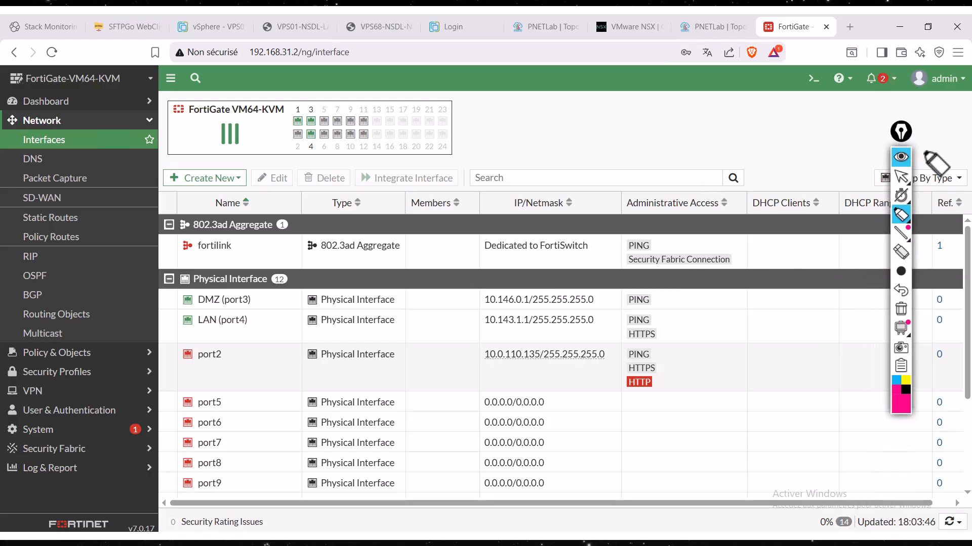
pyautogui.click(899, 177)
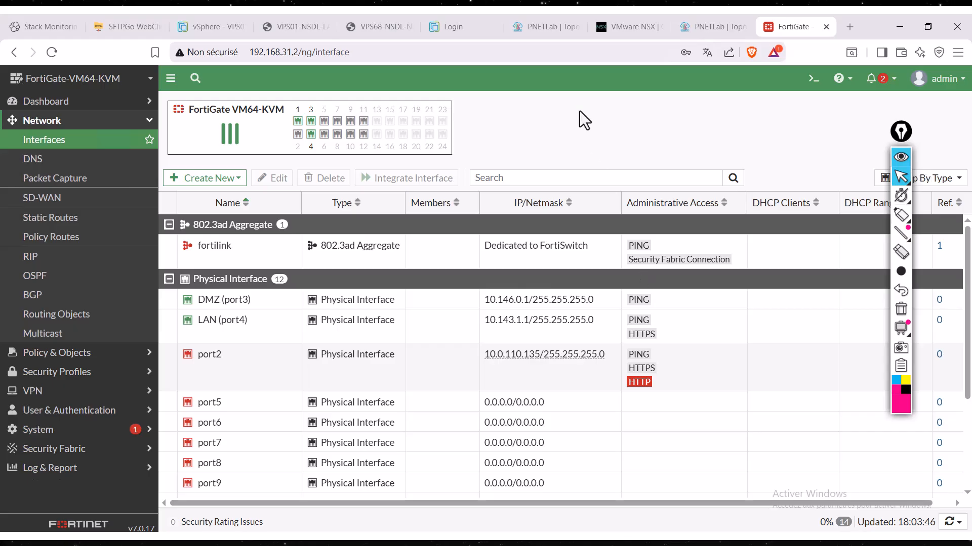
# - Switch to the Fortinet console window, log in as admin with the account password, and minimize the window
pyautogui.hotkey('alt', 'Tab')
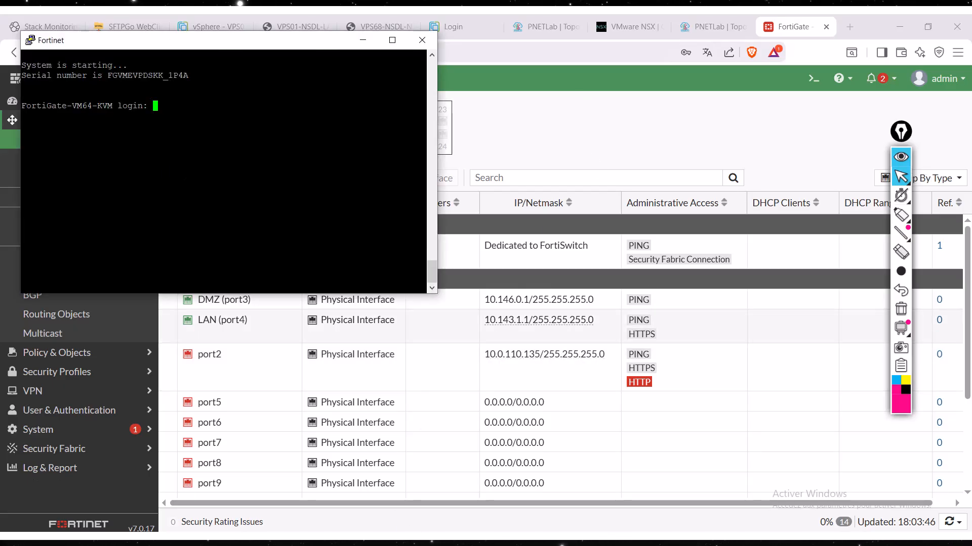
pyautogui.write('admin')
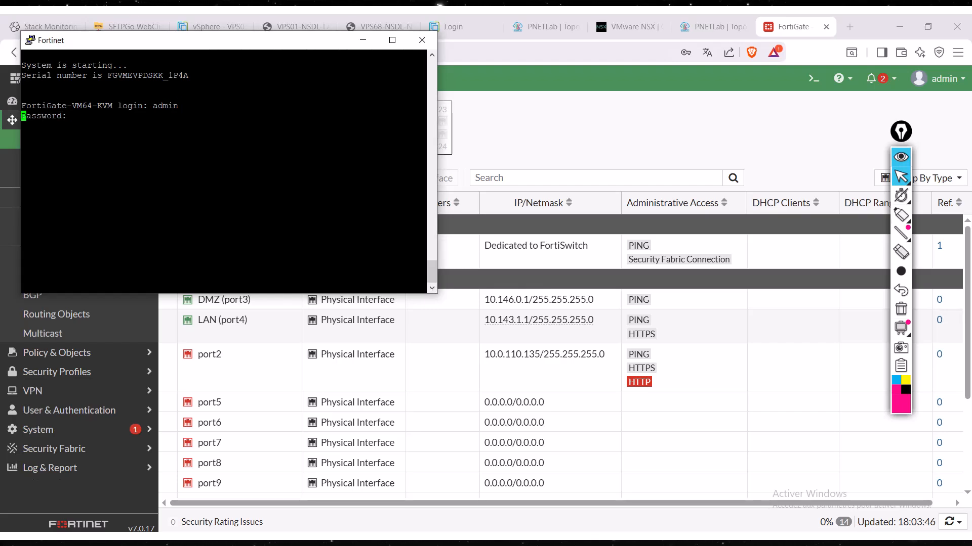
pyautogui.press('Return')
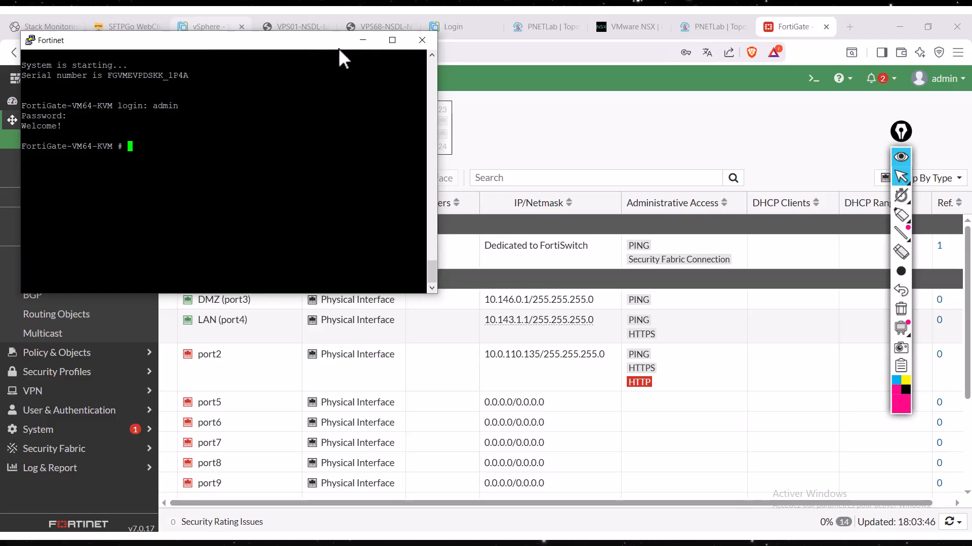
pyautogui.click(362, 41)
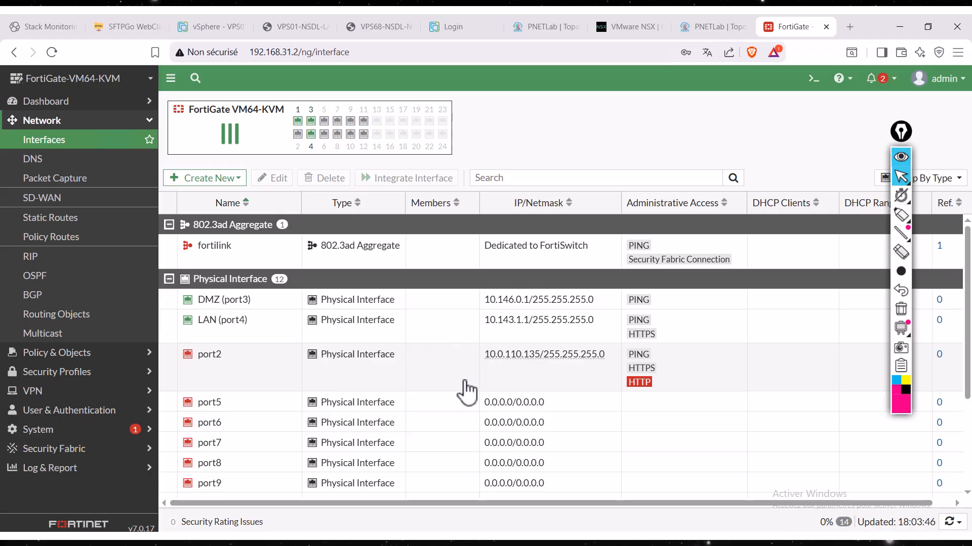
# - Check the WAN (port1) interface and test Internet connectivity from the CLI console with "execute ping 8.8.8.8", closing the console
pyautogui.scroll(-3, 462, 406)
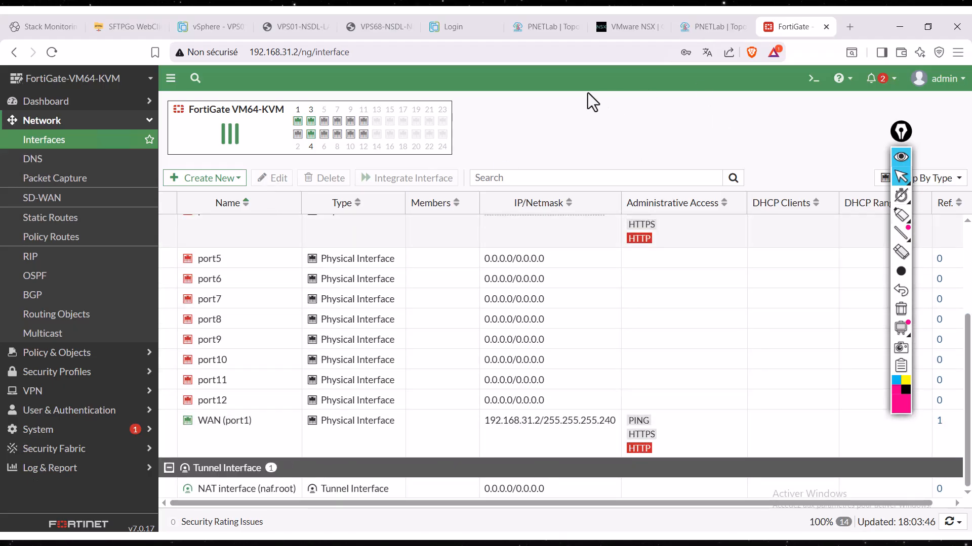
pyautogui.click(812, 79)
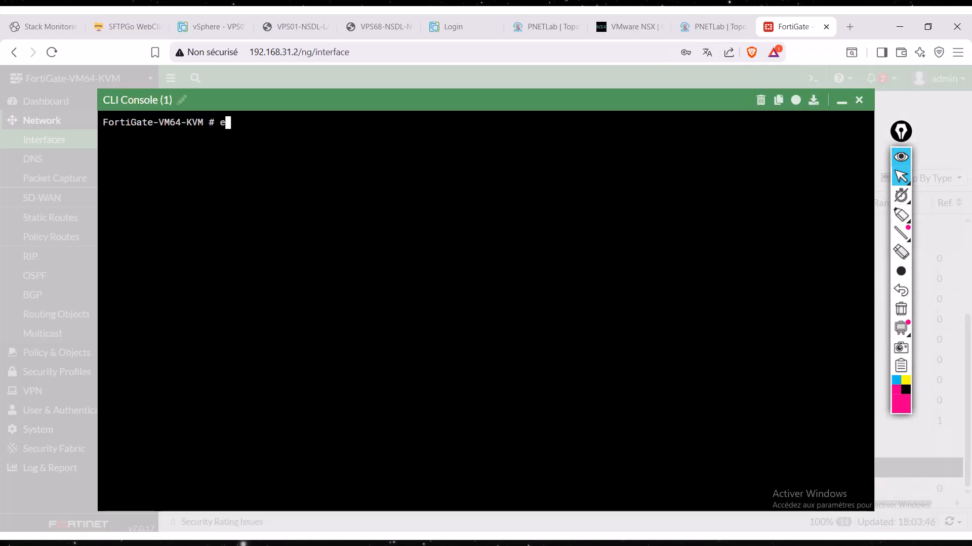
pyautogui.write('execute ping')
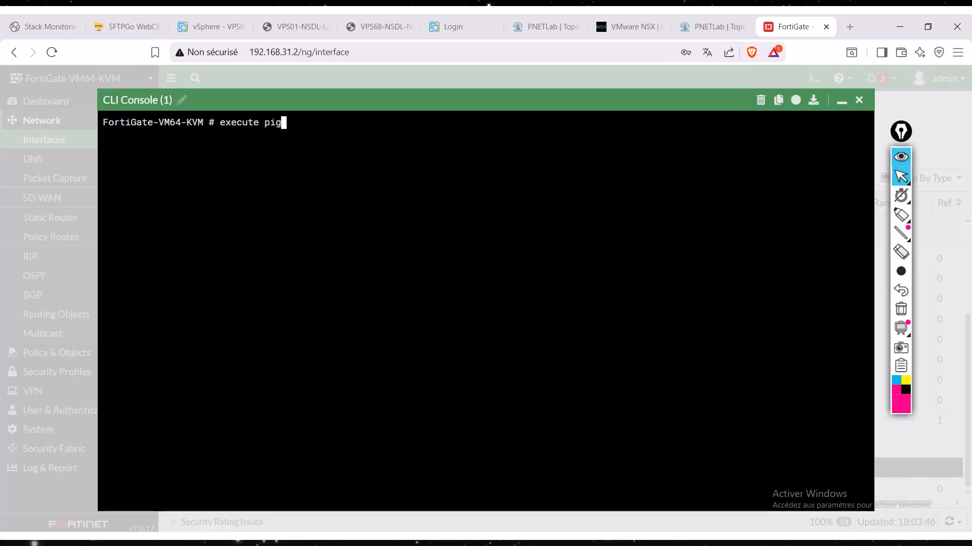
pyautogui.press('BackSpace')
pyautogui.write('ng 8.8.8.8')
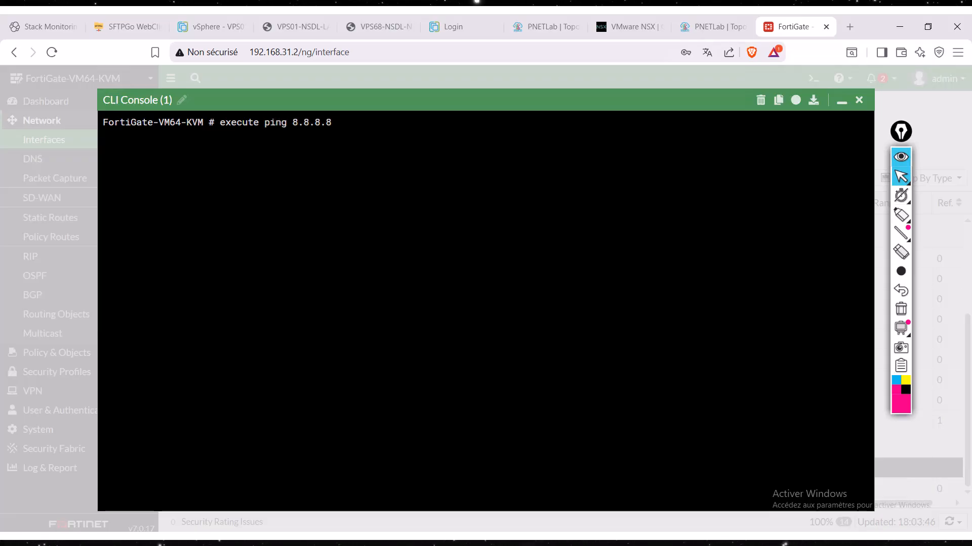
pyautogui.press('Return')
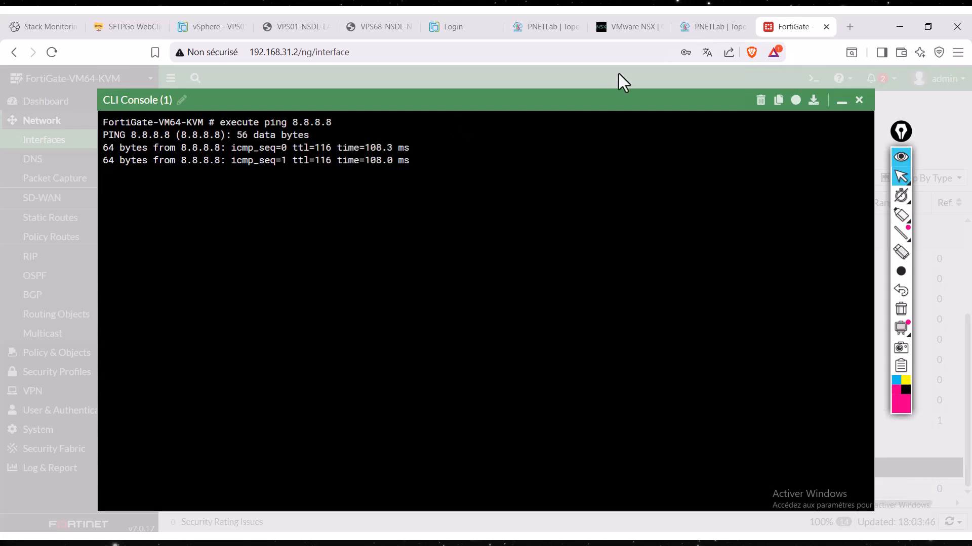
pyautogui.click(858, 99)
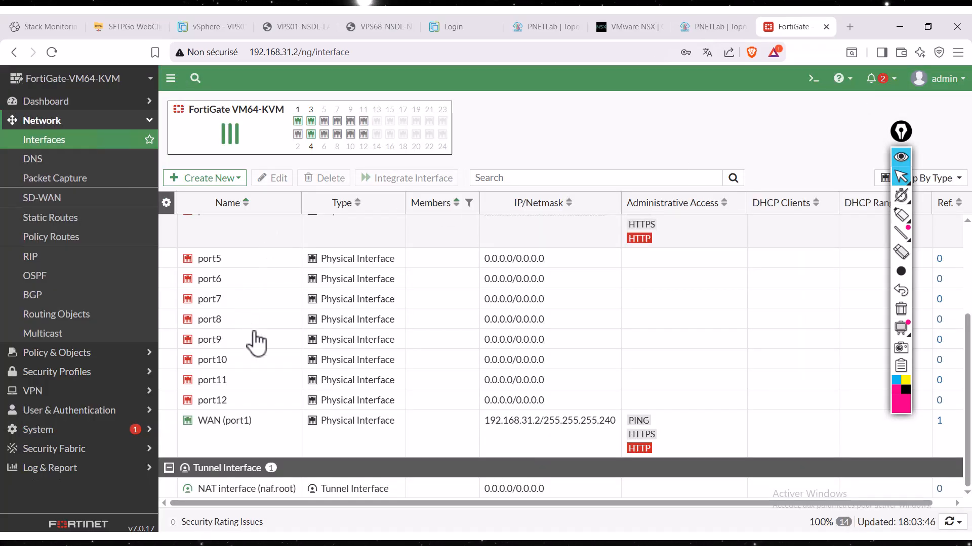
# - Enable the DHCP server on the LAN (port4) interface, specify 10.143.1.1 as the default gateway, and save the interface
pyautogui.scroll(3, 265, 368)
pyautogui.scroll(1, 264, 360)
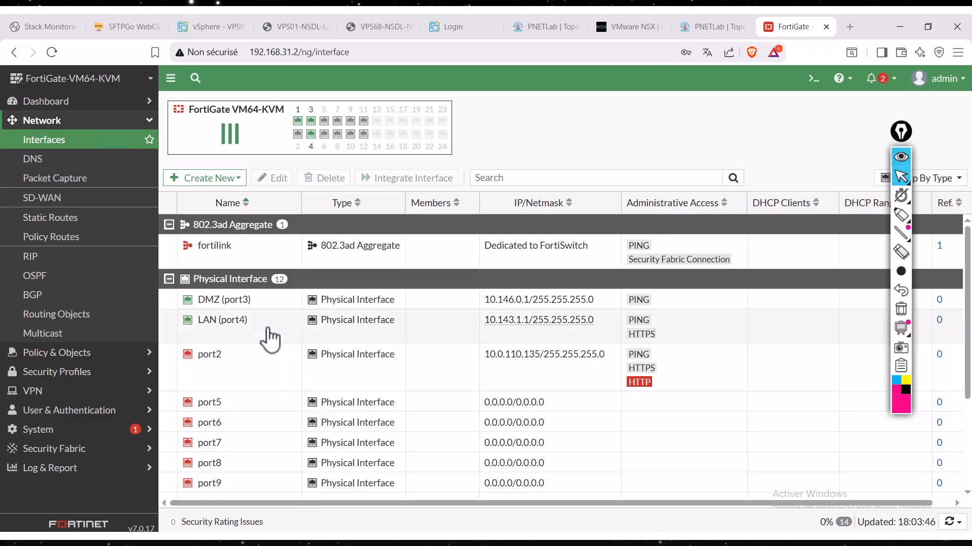
pyautogui.doubleClick(330, 338)
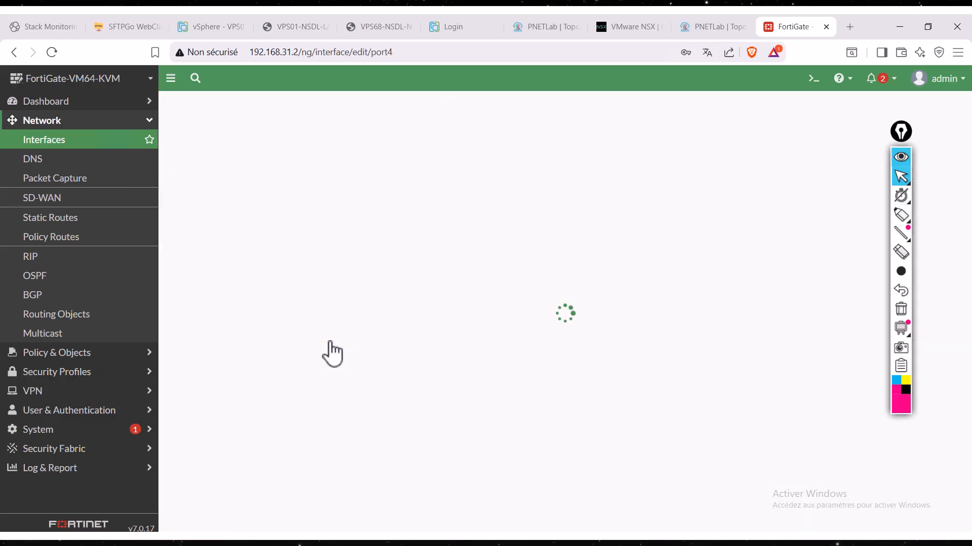
pyautogui.scroll(-5, 369, 363)
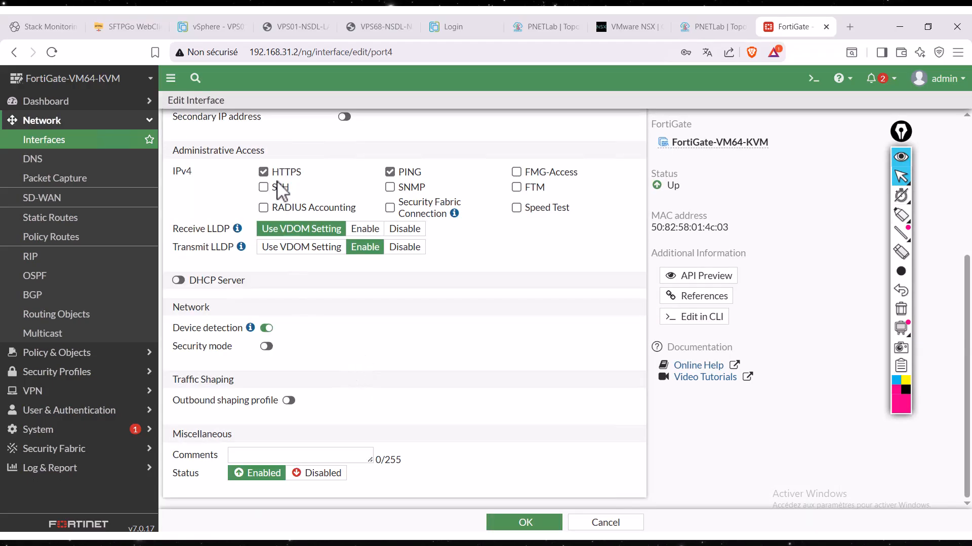
pyautogui.click(178, 281)
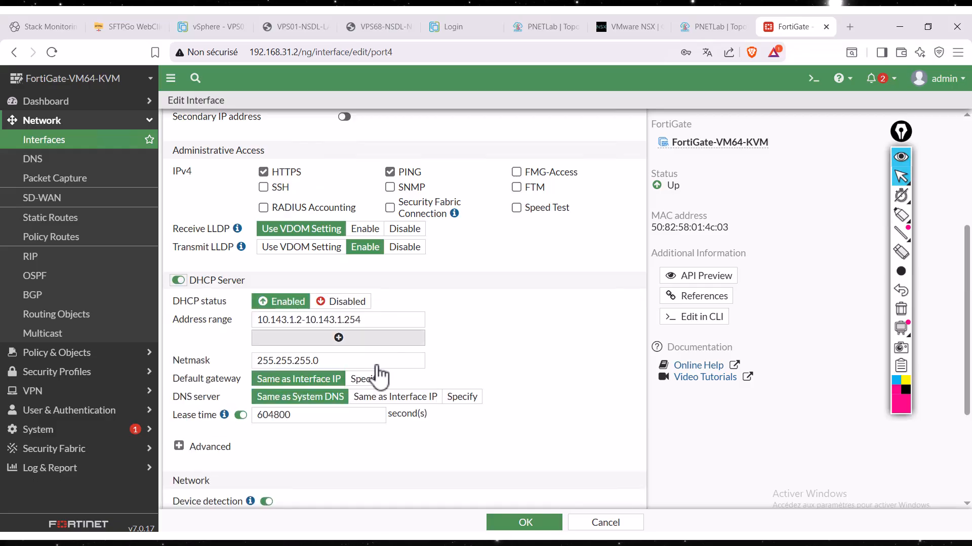
pyautogui.click(364, 379)
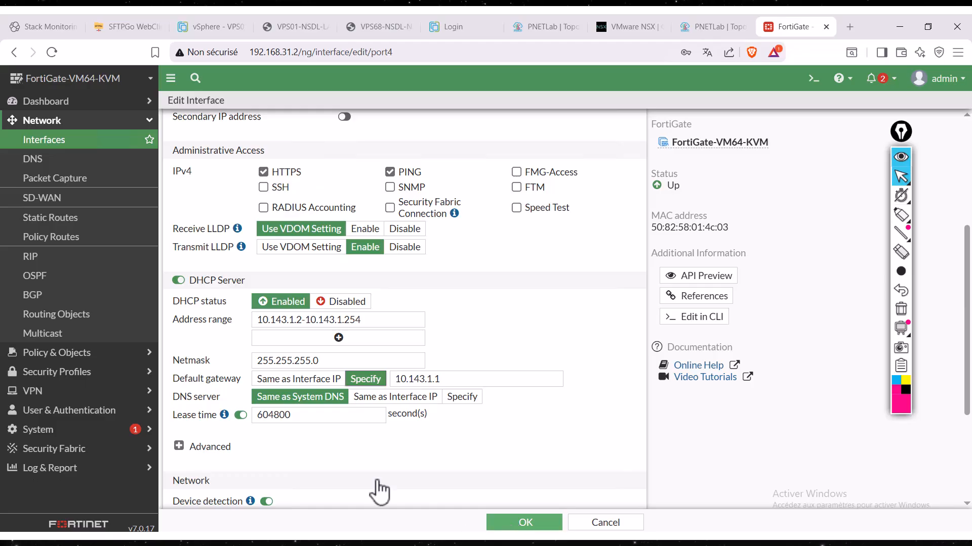
pyautogui.scroll(-3, 379, 491)
pyautogui.click(512, 521)
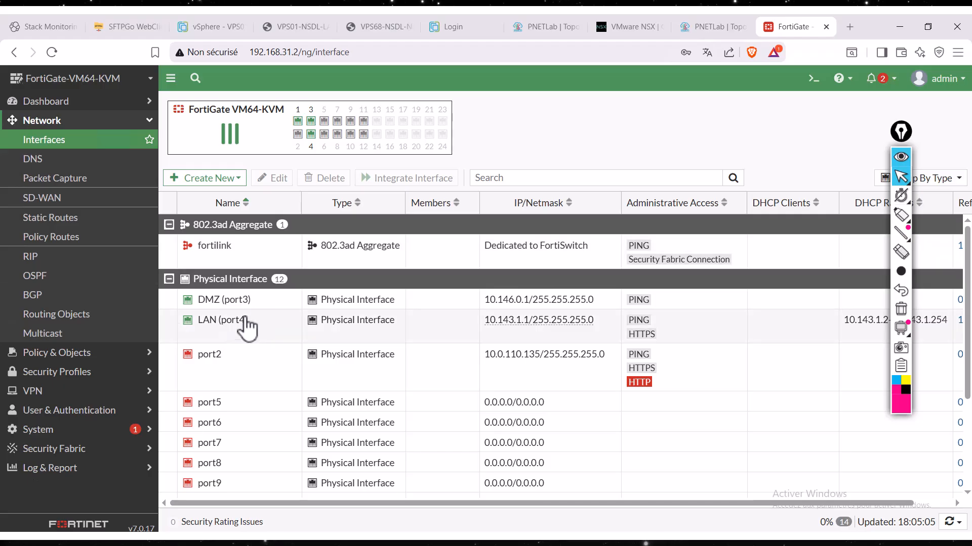
# - Review the DMZ (port3) interface's addressing and administrative access settings and confirm them
pyautogui.doubleClick(278, 302)
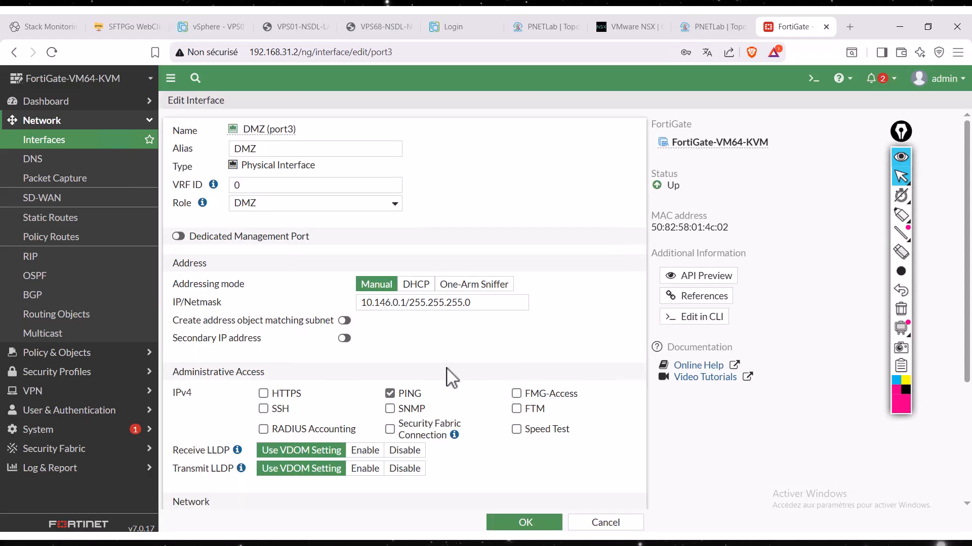
pyautogui.scroll(-3, 452, 377)
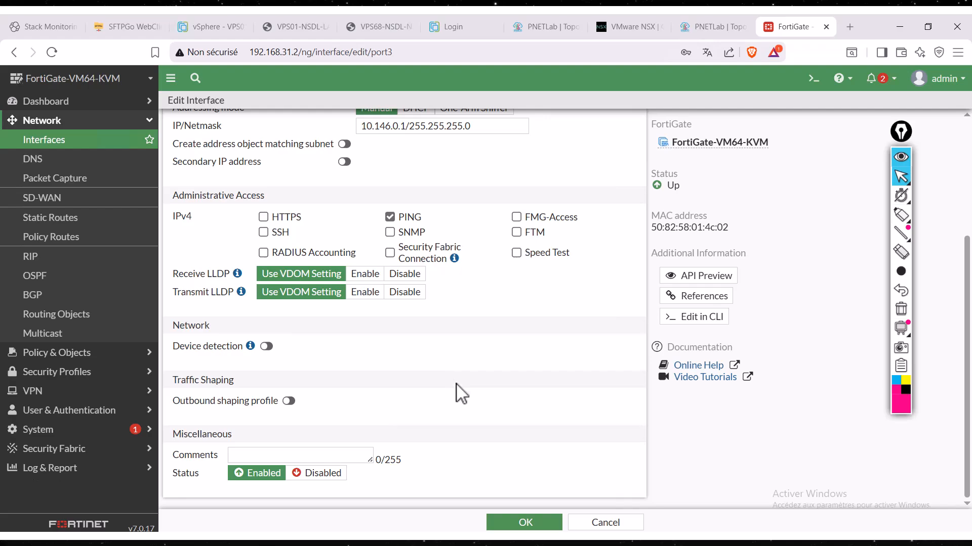
pyautogui.click(524, 523)
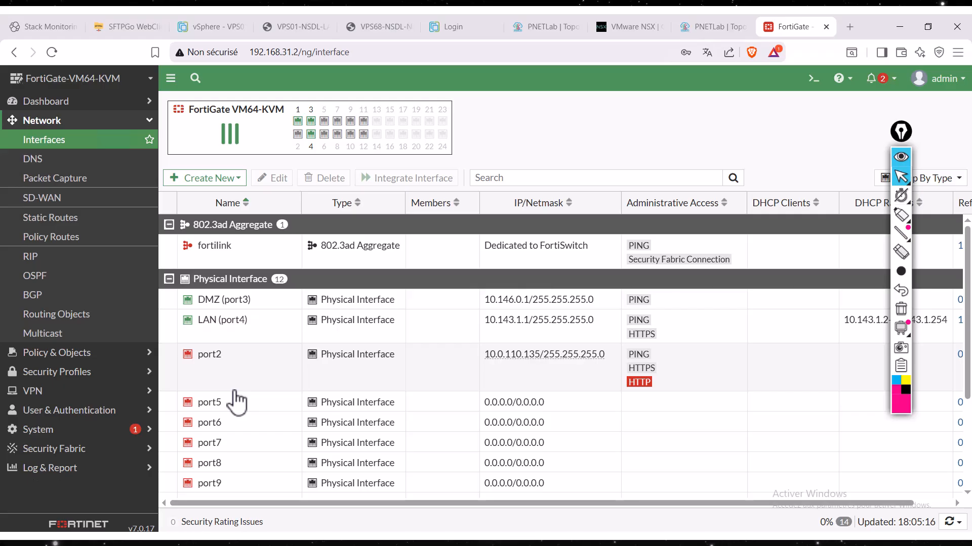
# - Show the firewall policies and circle the Implicit Deny rule's byte counter with the annotation pen, clearing the mark again
pyautogui.click(92, 356)
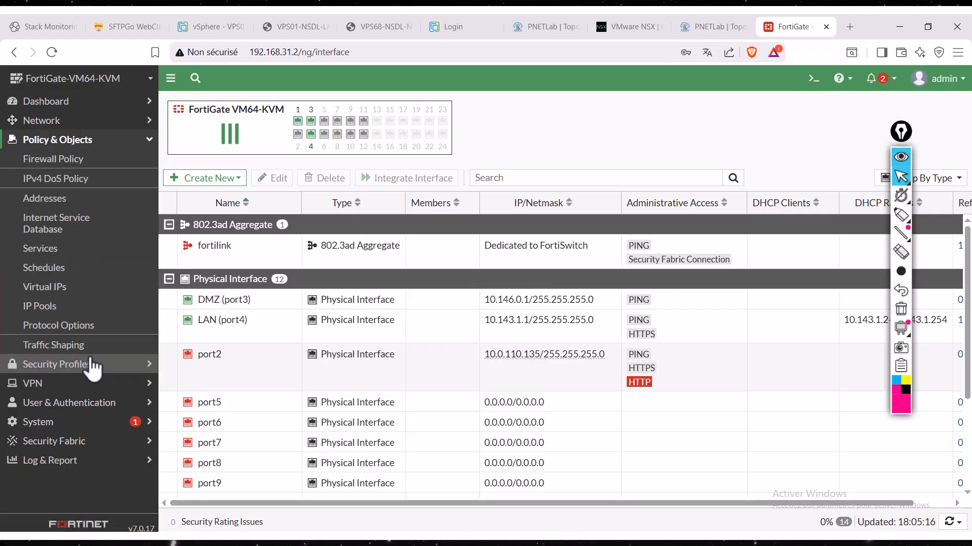
pyautogui.click(60, 160)
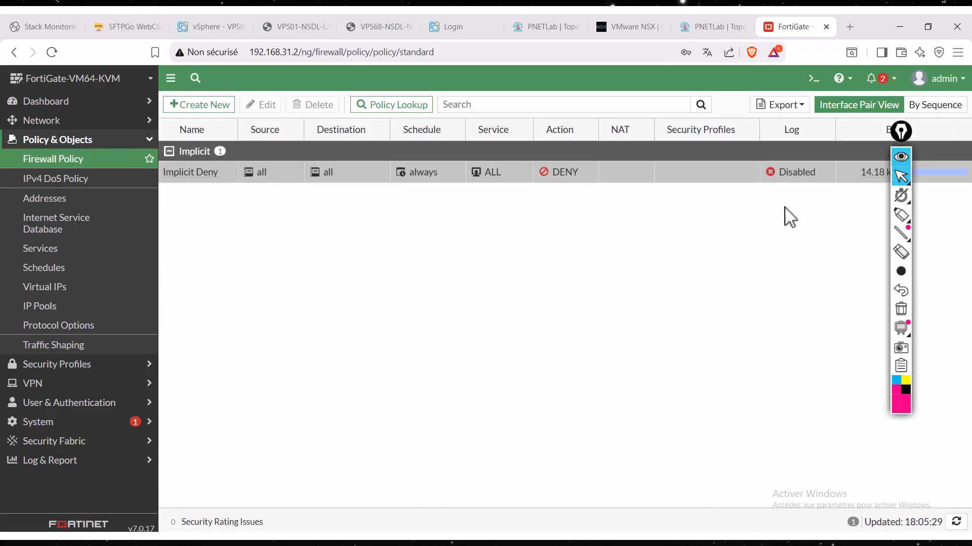
pyautogui.moveTo(901, 137); pyautogui.dragTo(917, 238)
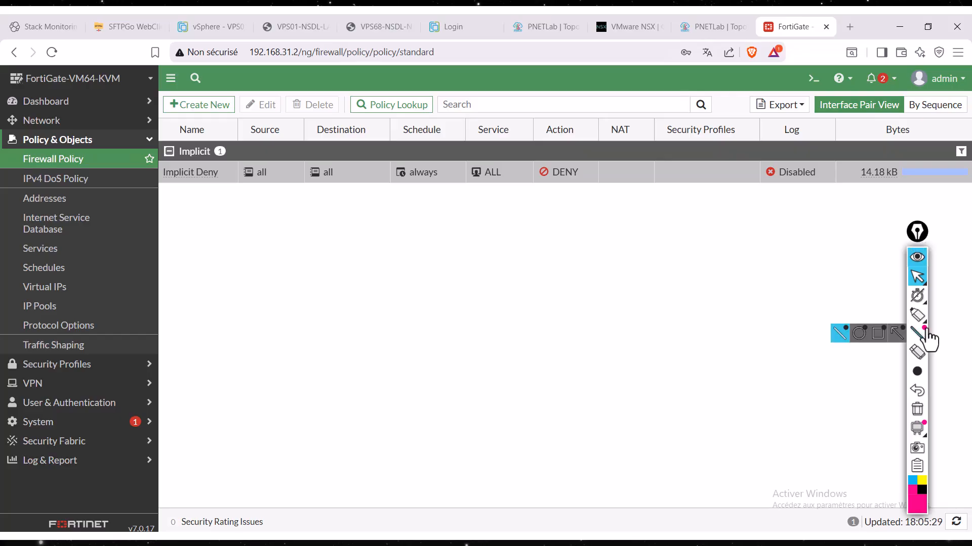
pyautogui.click(917, 315)
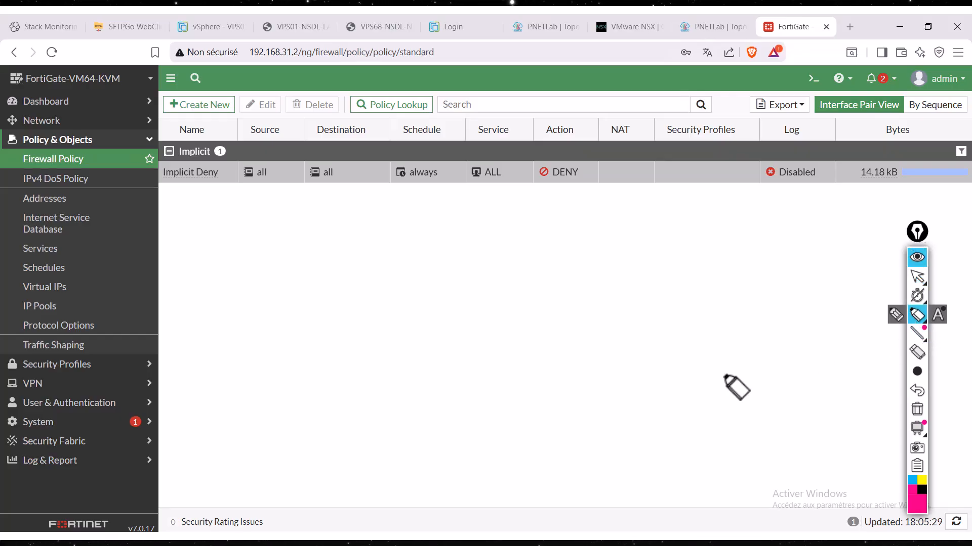
pyautogui.moveTo(841, 179)
pyautogui.mouseDown()
pyautogui.moveTo(837, 211)
pyautogui.moveTo(844, 176)
pyautogui.mouseUp()
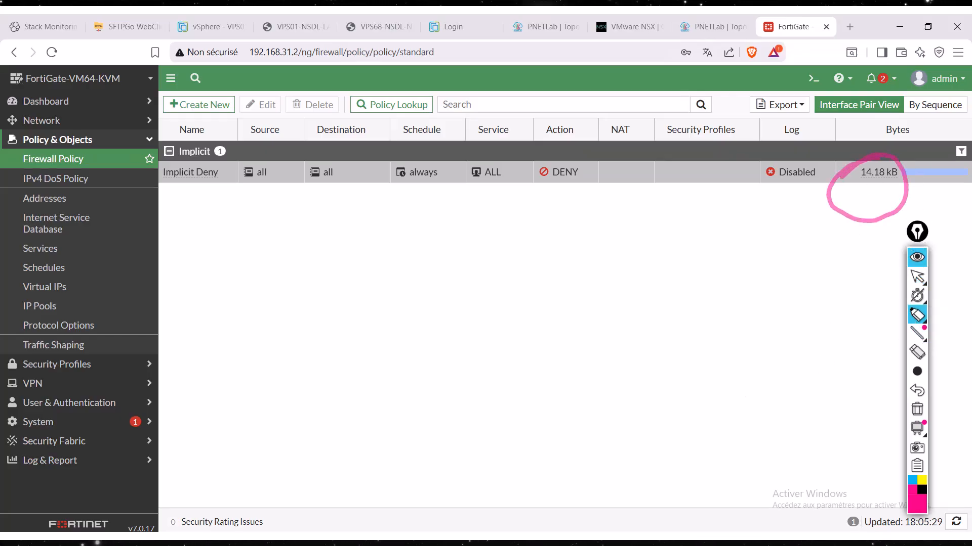
pyautogui.click(918, 412)
pyautogui.click(918, 278)
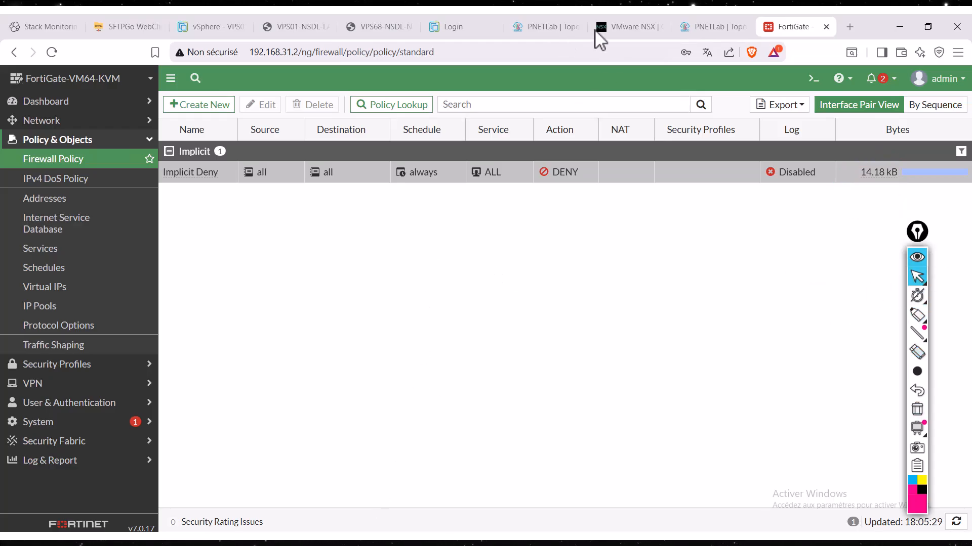
# - Switch to the PNETLab topology, open the CS01 host's VNC console, and sign in with the account password
pyautogui.click(712, 29)
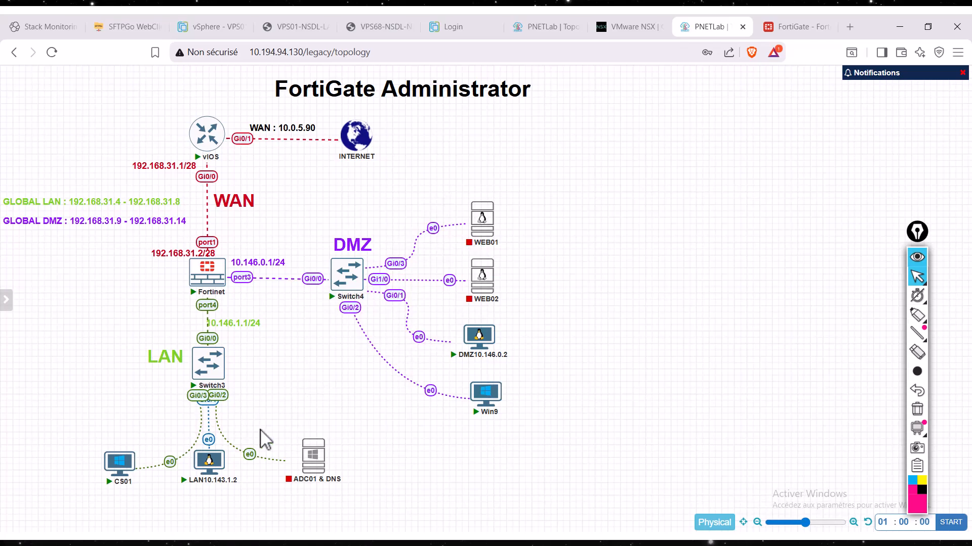
pyautogui.click(120, 462)
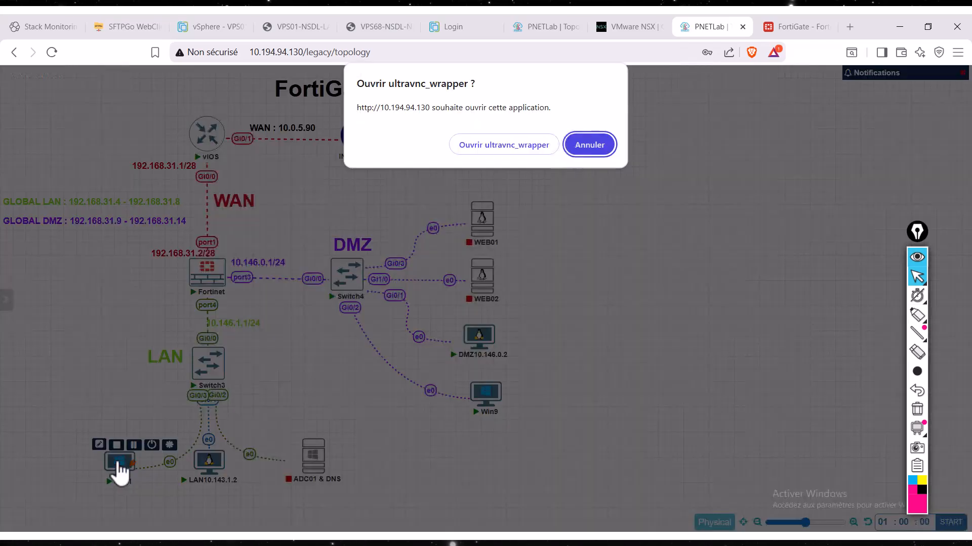
pyautogui.click(532, 147)
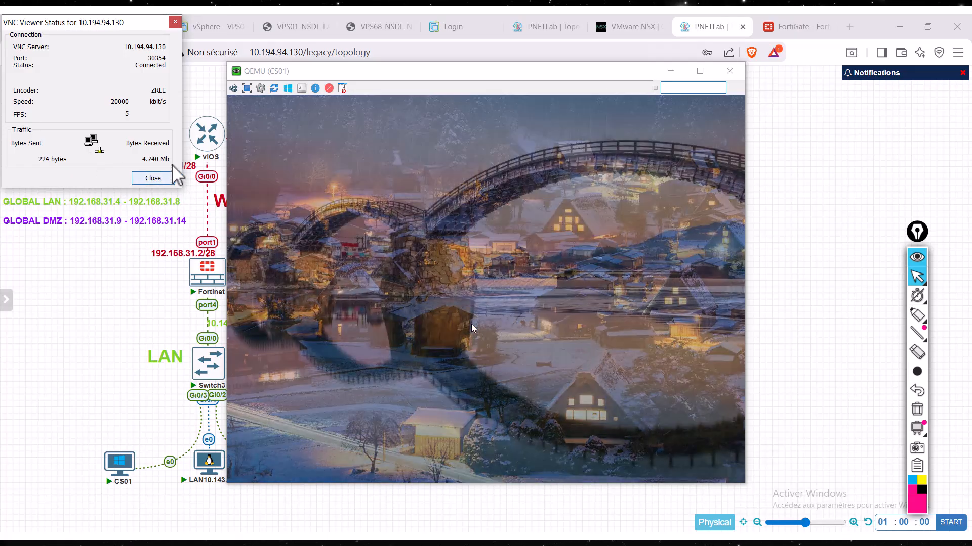
pyautogui.click(372, 328)
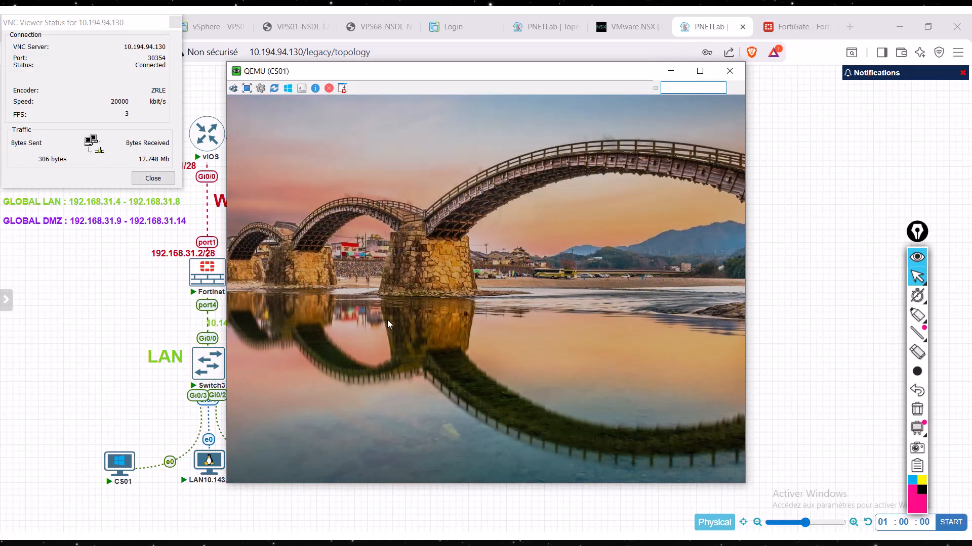
pyautogui.click(387, 320)
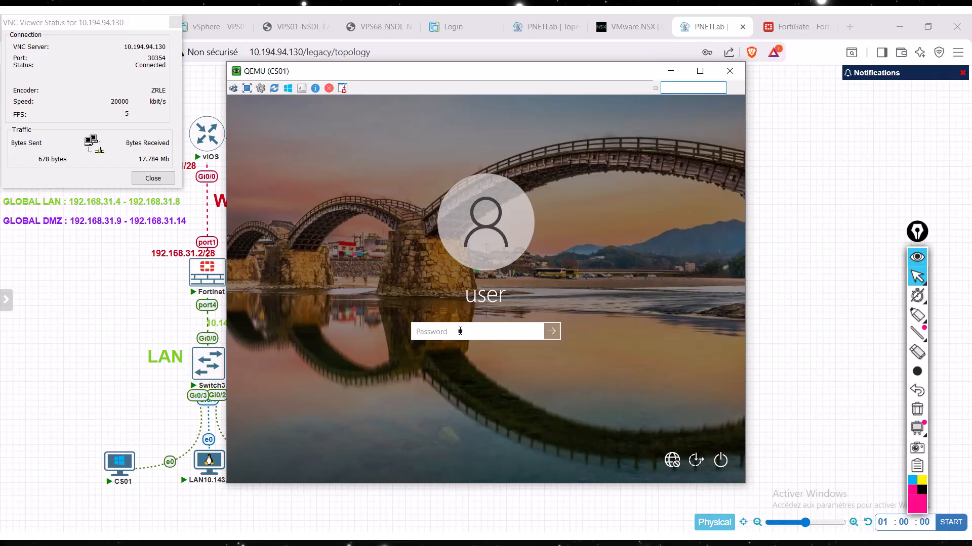
pyautogui.write('•')
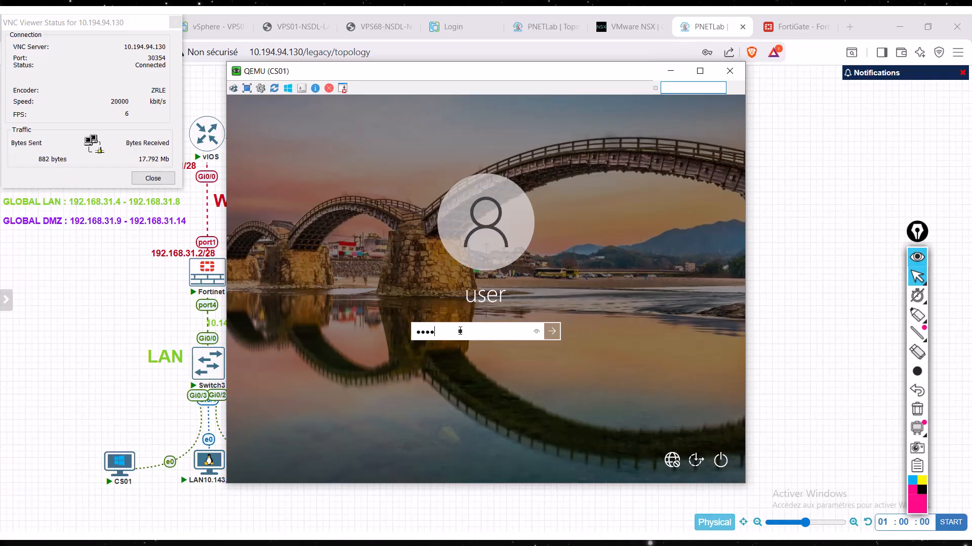
pyautogui.write('••••••')
pyautogui.press('Return')
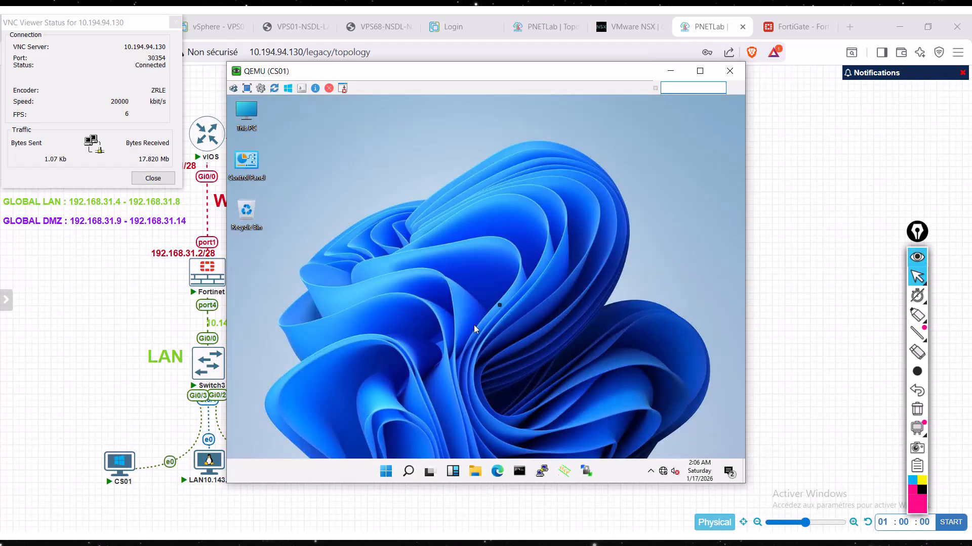
# - Open Command Prompt on CS01 and display its full network configuration with "ipconfig /all"
pyautogui.click(409, 471)
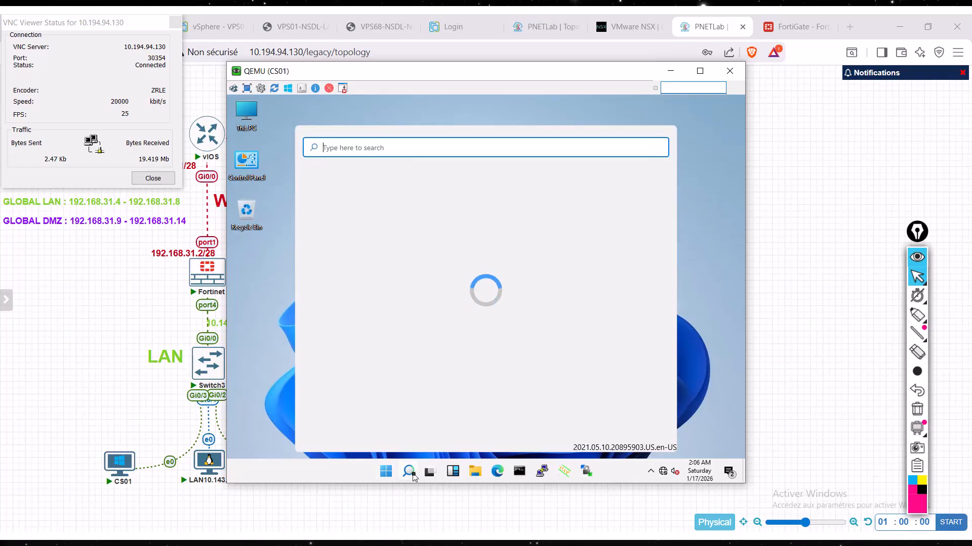
pyautogui.write('c.d')
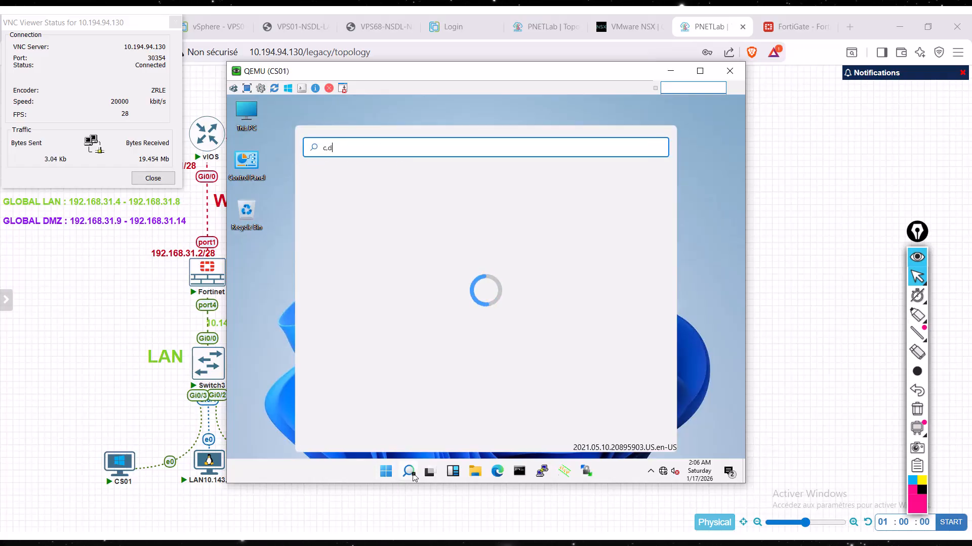
pyautogui.press('BackSpace')
pyautogui.press('BackSpace')
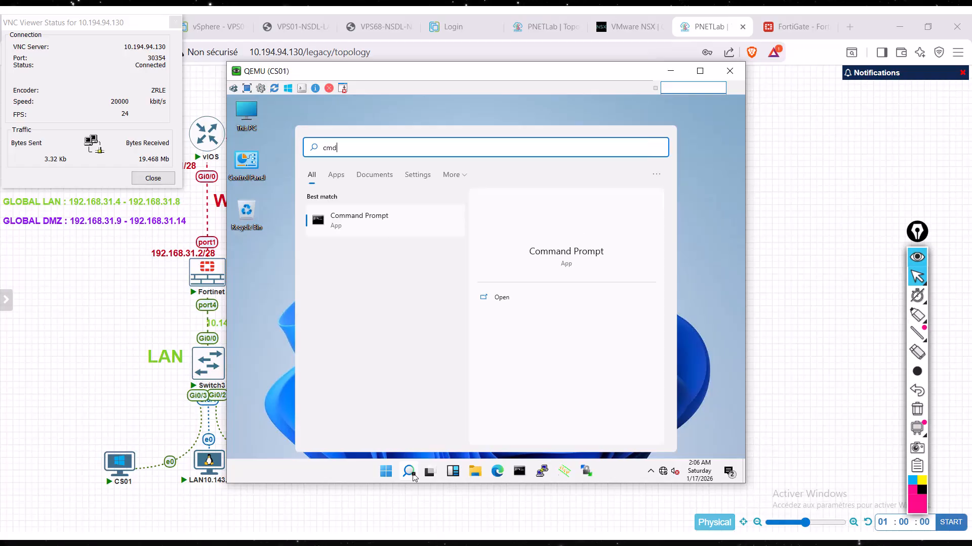
pyautogui.press('Return')
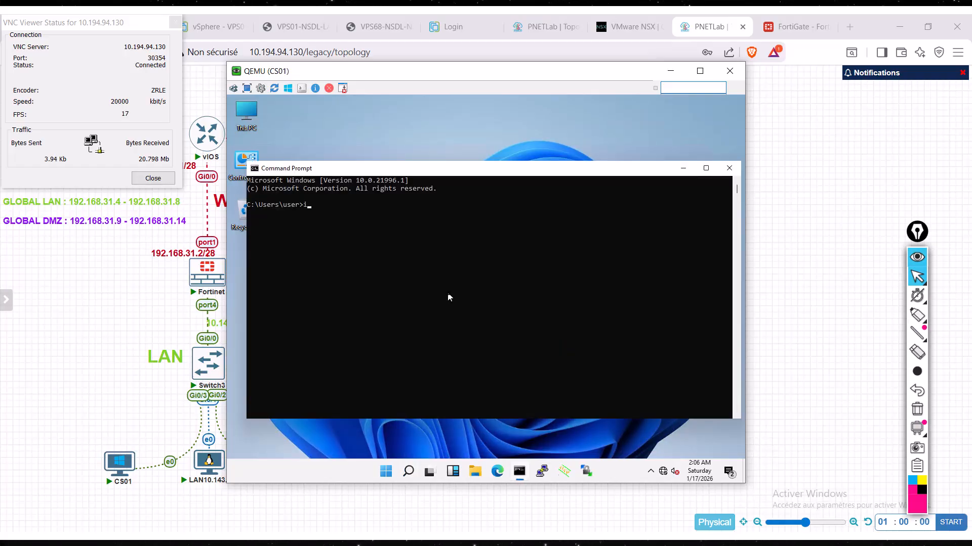
pyautogui.write('ipconfig /')
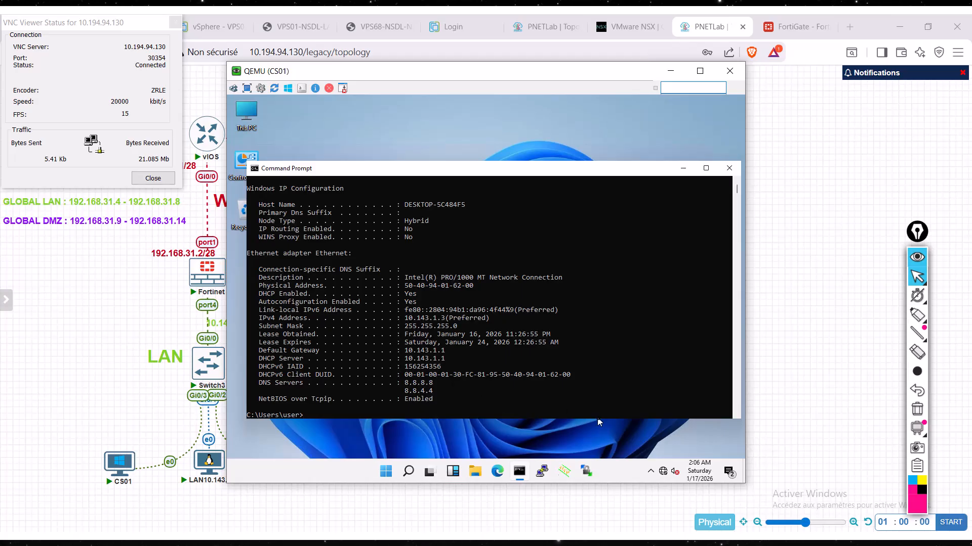
# - Circle the default gateway and DHCP server lines in the output, clear the mark, and run "ping -t 8.8.8.8"
pyautogui.click(917, 315)
pyautogui.moveTo(446, 338)
pyautogui.mouseDown()
pyautogui.moveTo(452, 377)
pyautogui.moveTo(447, 348)
pyautogui.mouseUp()
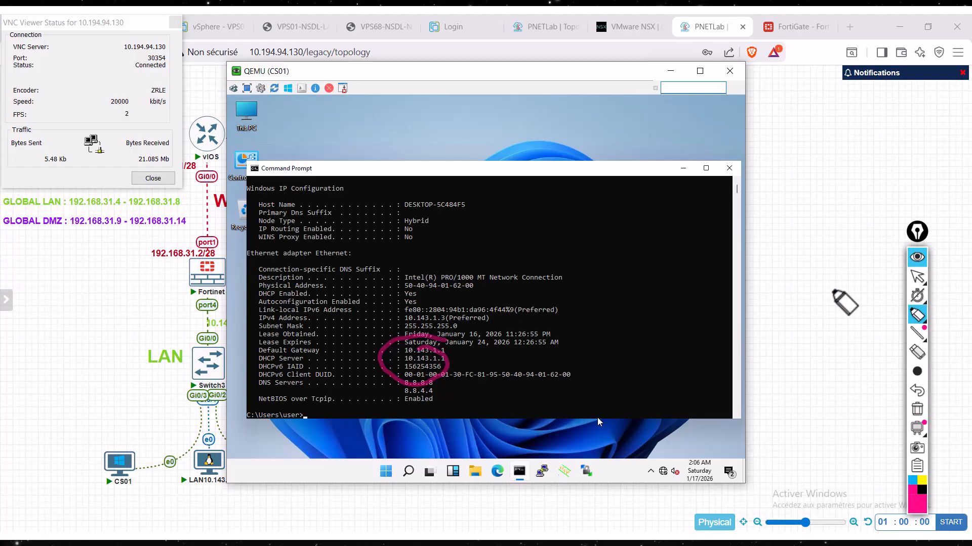
pyautogui.click(917, 276)
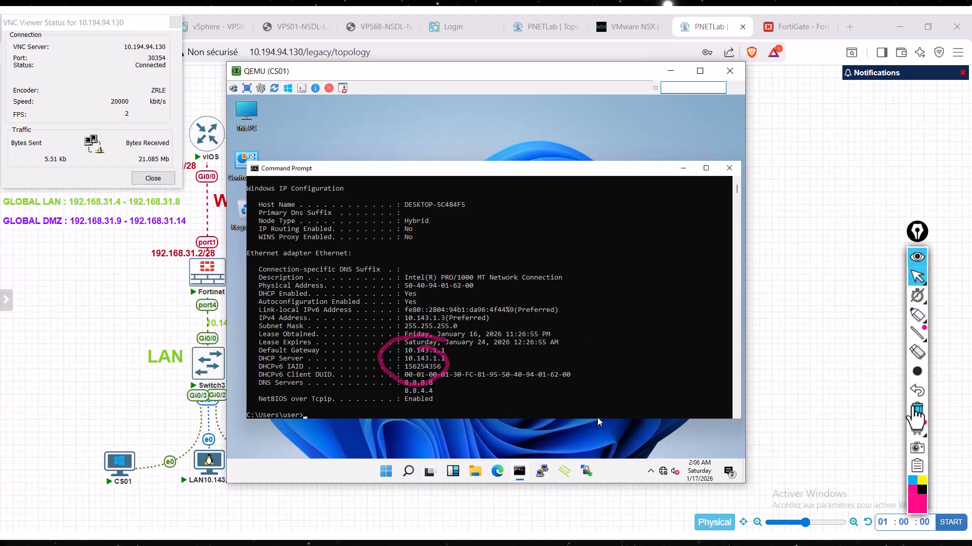
pyautogui.click(916, 409)
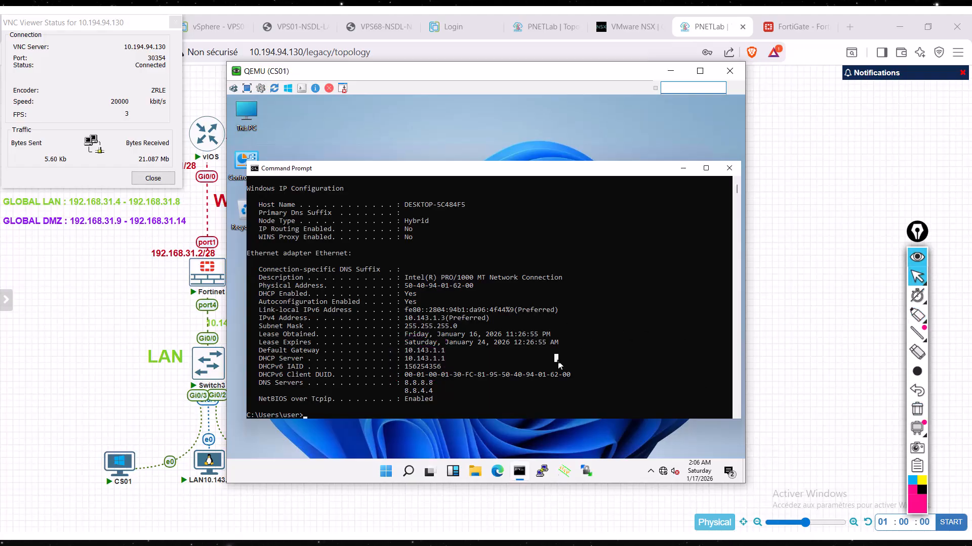
pyautogui.write('t 8.8.8.8')
pyautogui.press('Return')
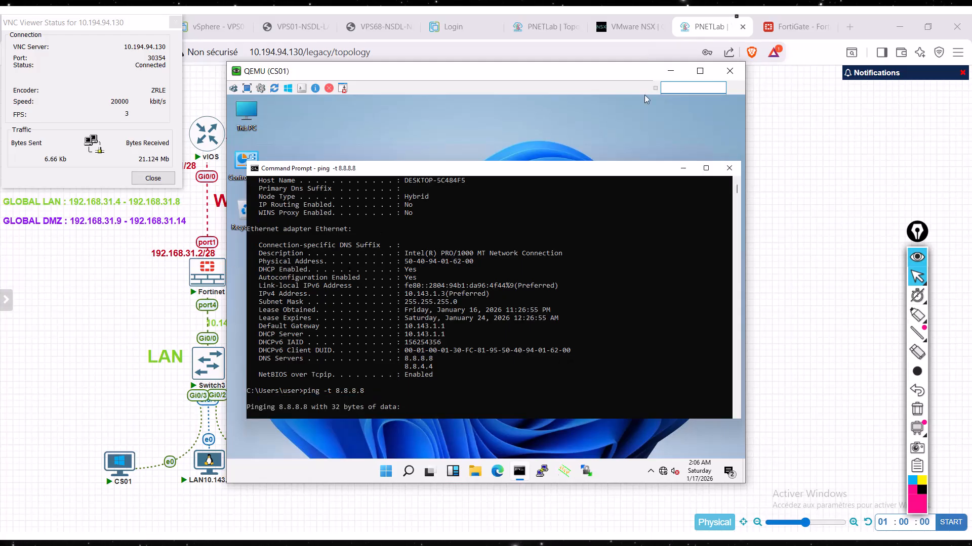
# - Return to FortiGate and start a new firewall policy named "PERMIT LAN TO WAN"
pyautogui.click(788, 27)
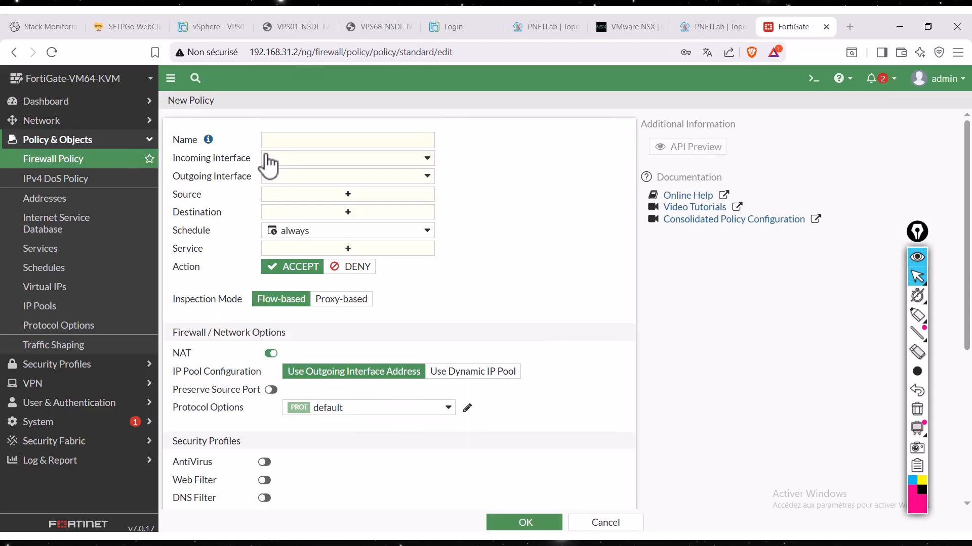
pyautogui.click(295, 142)
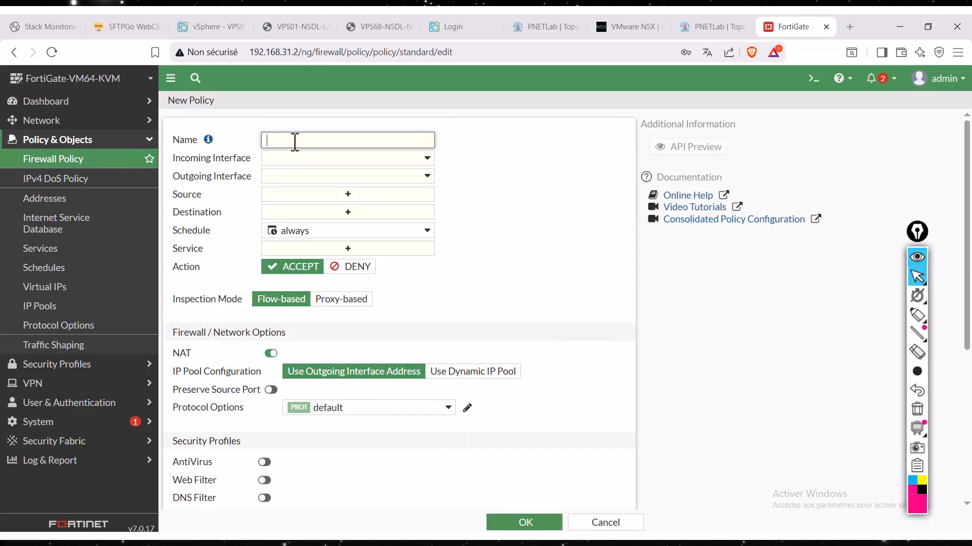
pyautogui.write('PERMIT L')
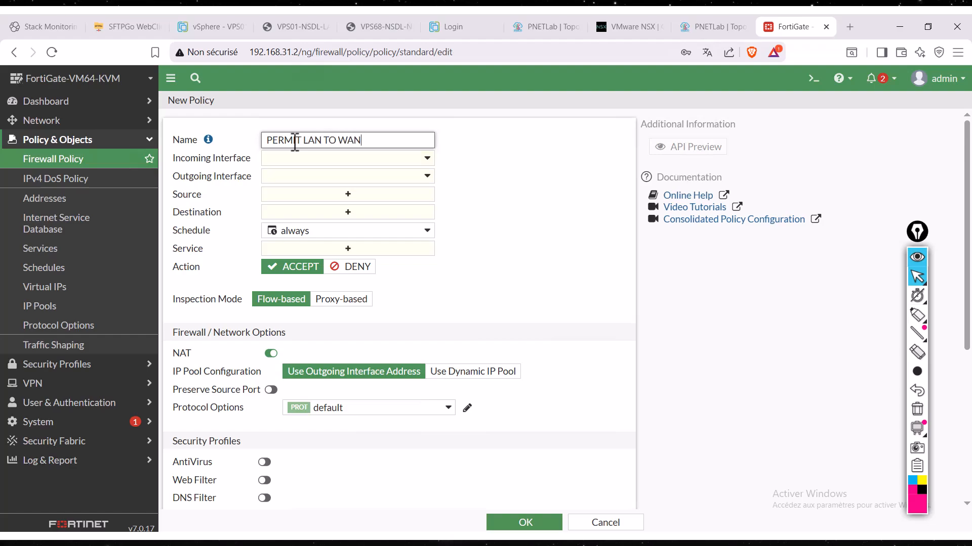
pyautogui.write('AN TO WAN')
# - Set the policy's incoming interface to LAN (port4) and its outgoing interface to WAN (port1)
pyautogui.click(278, 160)
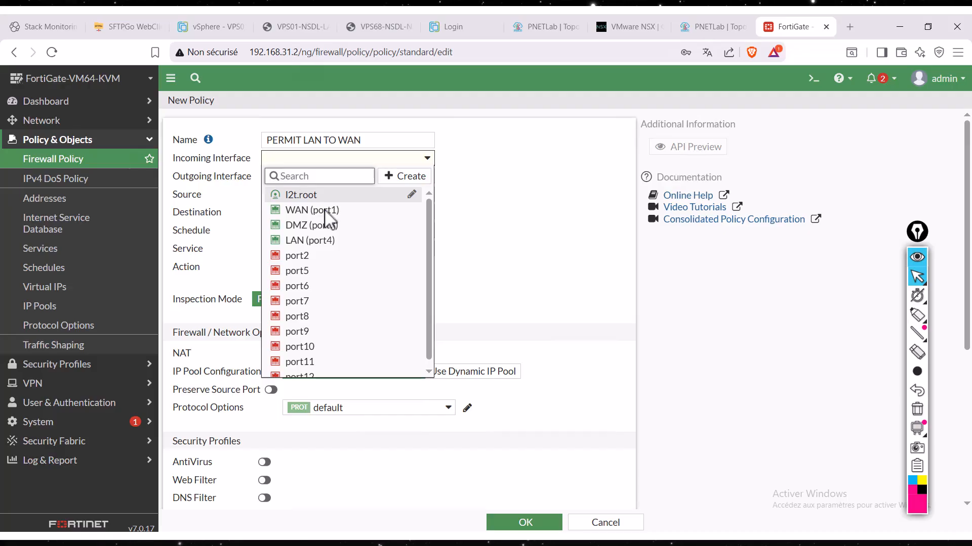
pyautogui.click(310, 241)
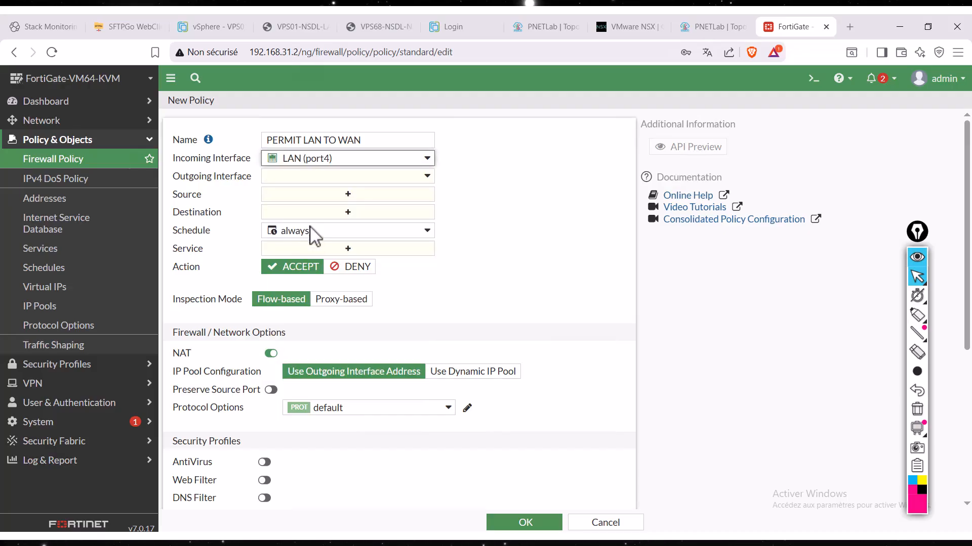
pyautogui.click(324, 177)
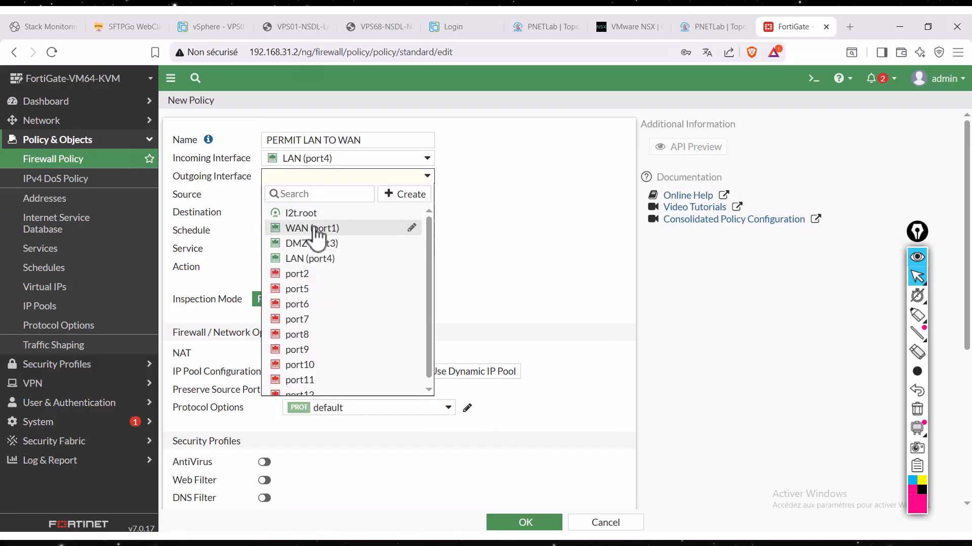
pyautogui.click(321, 228)
# - Add the address "all" as the policy's source
pyautogui.click(324, 196)
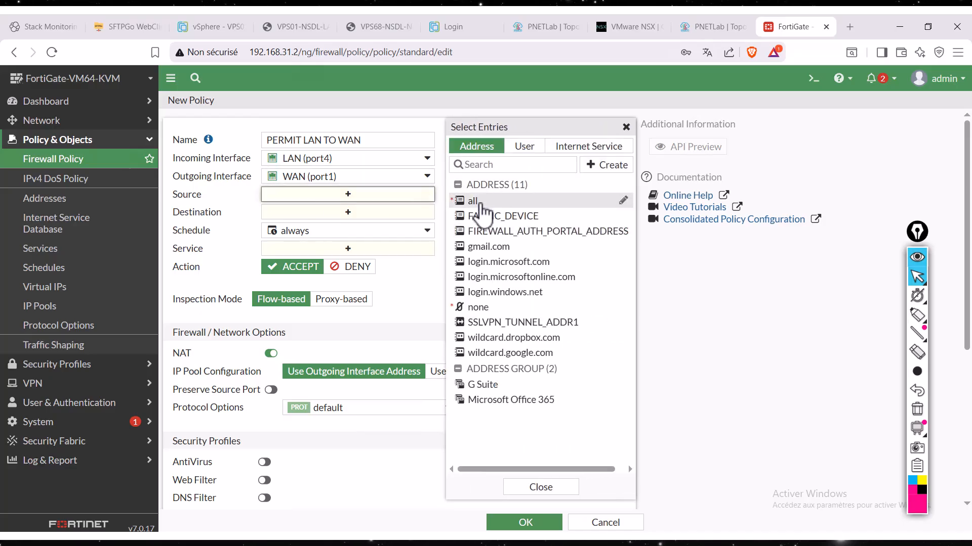
pyautogui.click(476, 201)
pyautogui.click(540, 489)
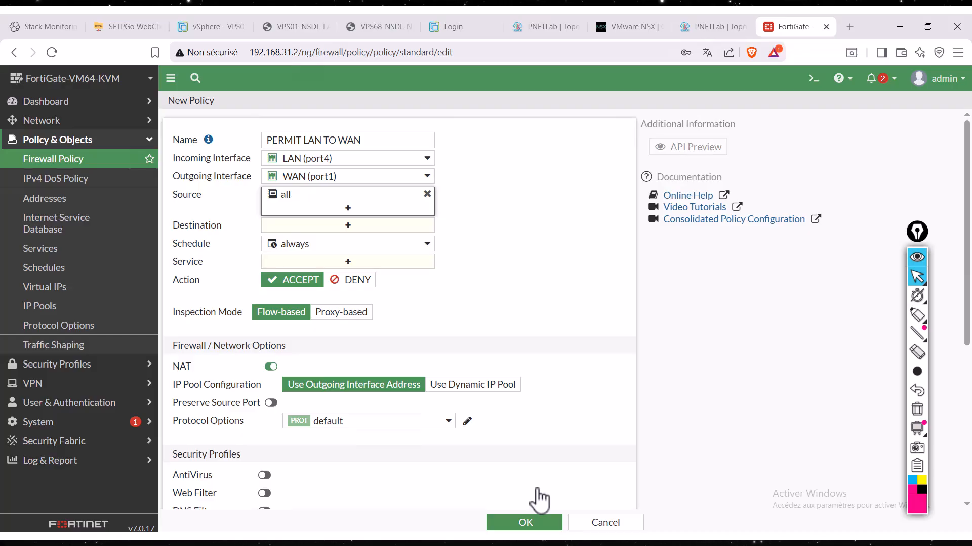
# - Start a new address object from the policy's source selection and name it "LAN"
pyautogui.click(348, 208)
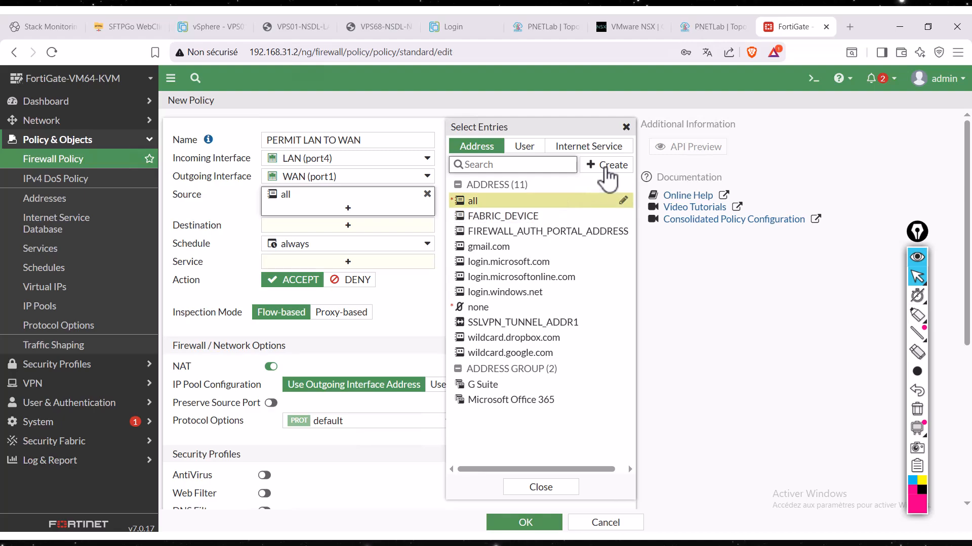
pyautogui.click(606, 167)
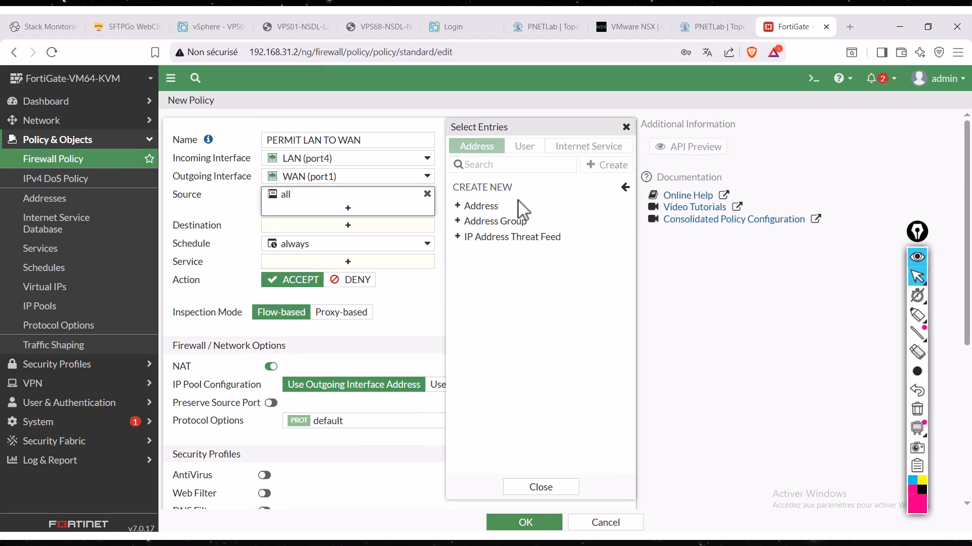
pyautogui.click(510, 207)
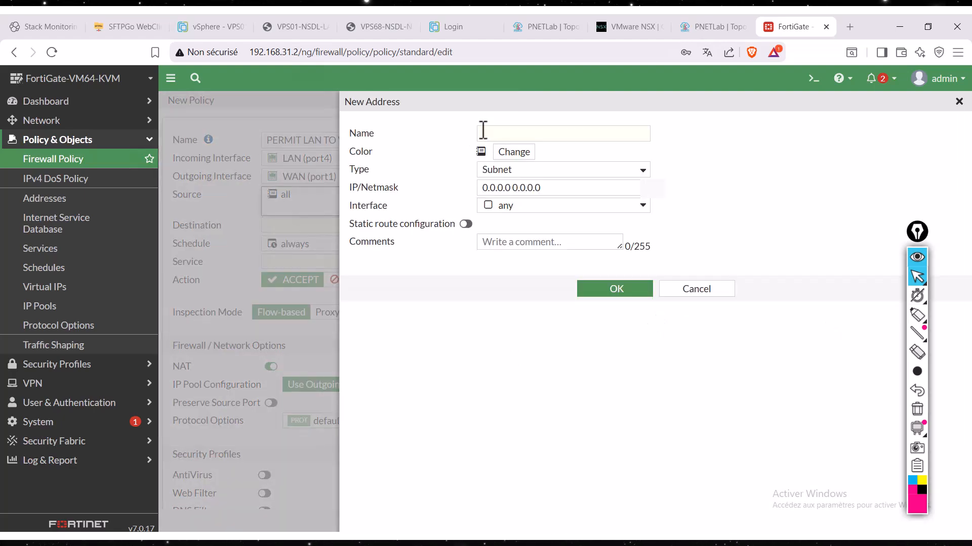
pyautogui.click(500, 135)
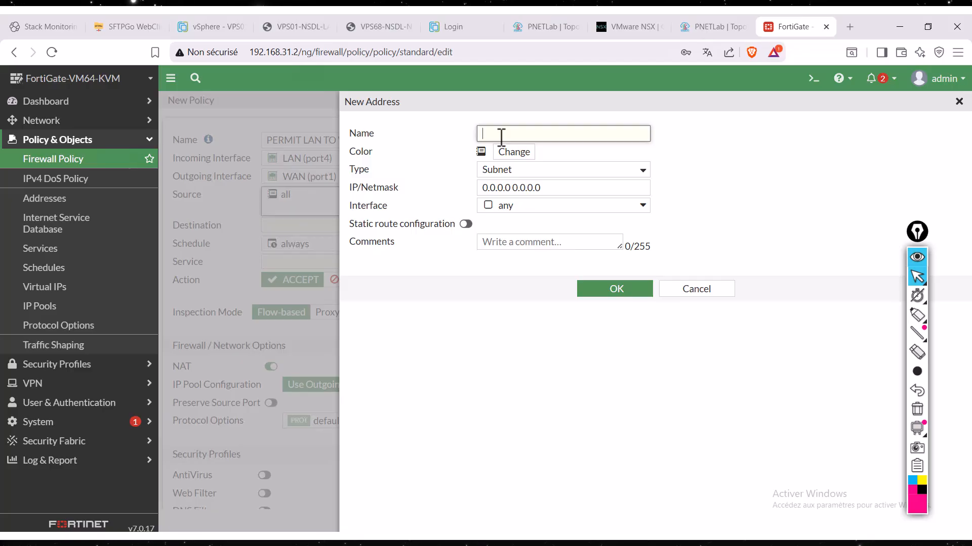
pyautogui.write('LAN')
# - Check the client's default gateway in the CS01 command prompt to identify the LAN subnet, and return to FortiGate
pyautogui.hotkey('alt', 'Tab')
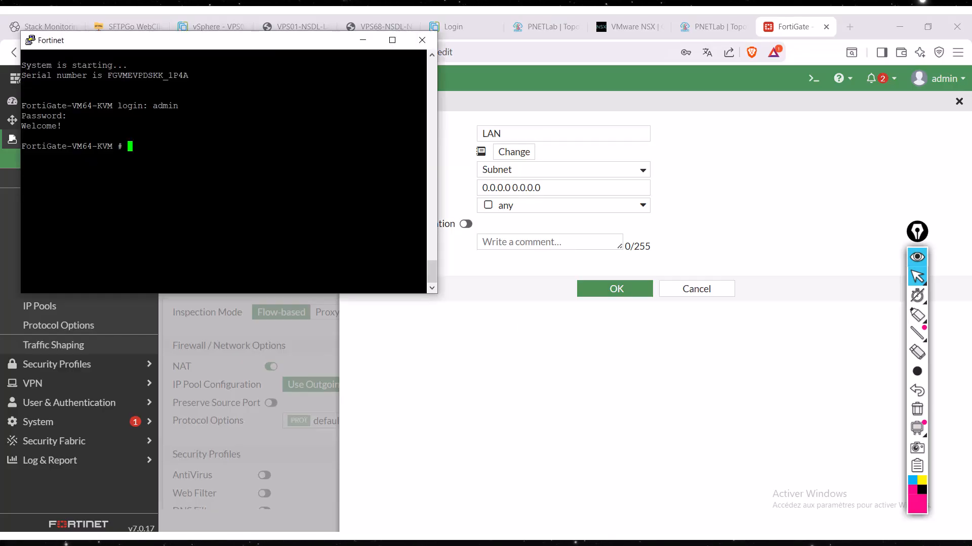
pyautogui.hotkey('alt', 'Tab')
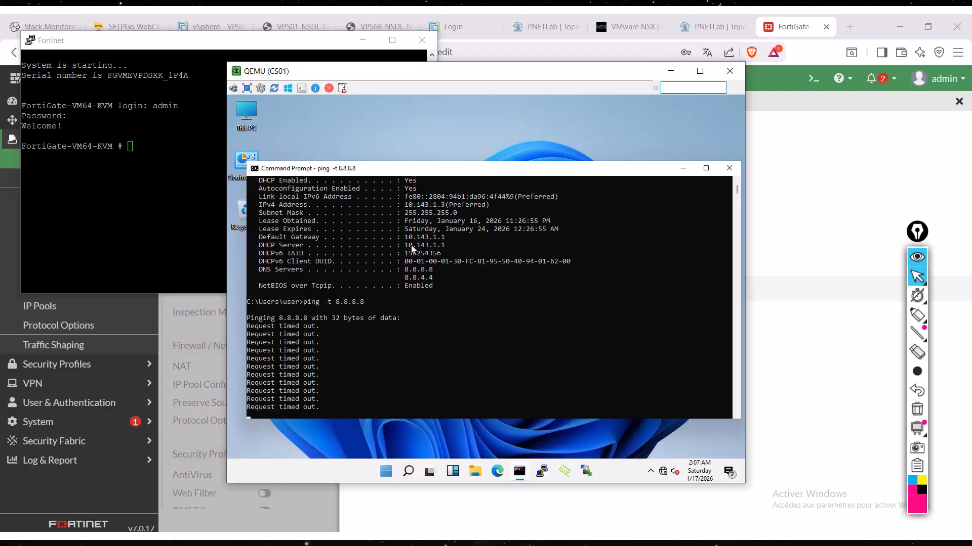
pyautogui.moveTo(408, 239); pyautogui.dragTo(460, 243)
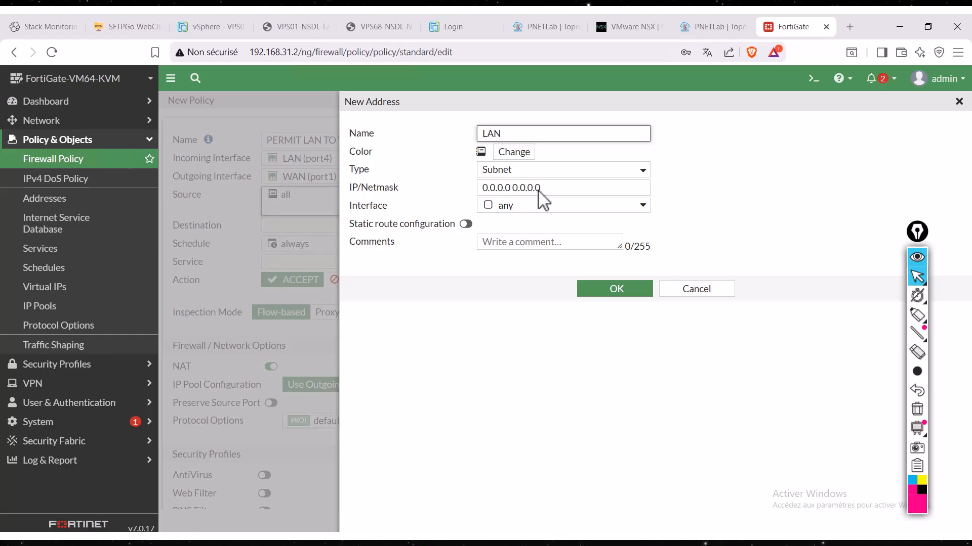
# - Set the new address's subnet to 10.143.1.0/24, save it as the policy's source, and check its details
pyautogui.tripleClick(478, 188)
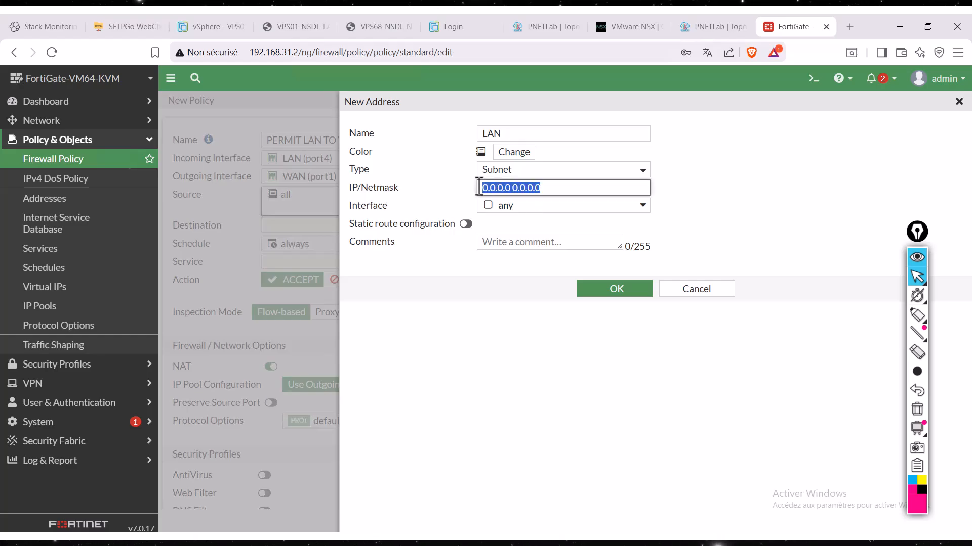
pyautogui.write('10.143.')
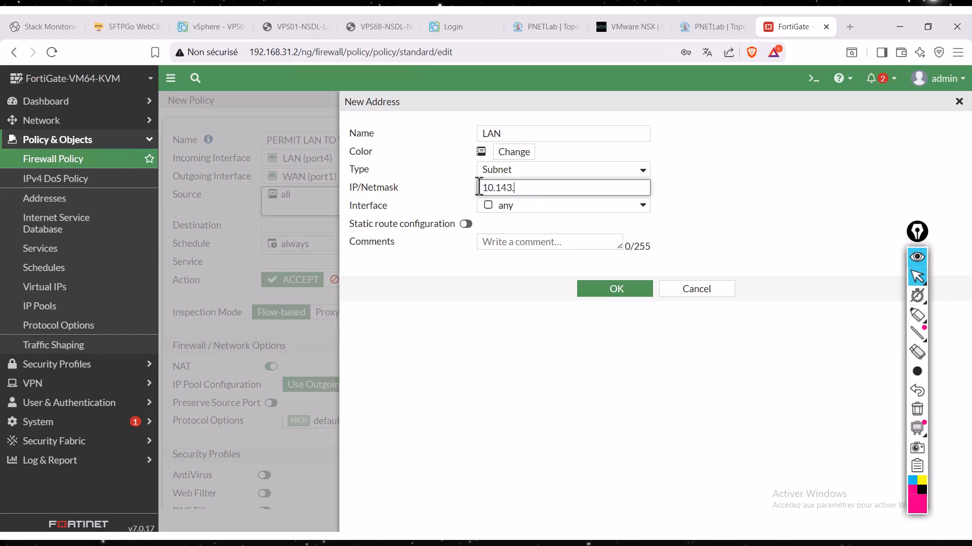
pyautogui.write('1.0/24')
pyautogui.click(620, 291)
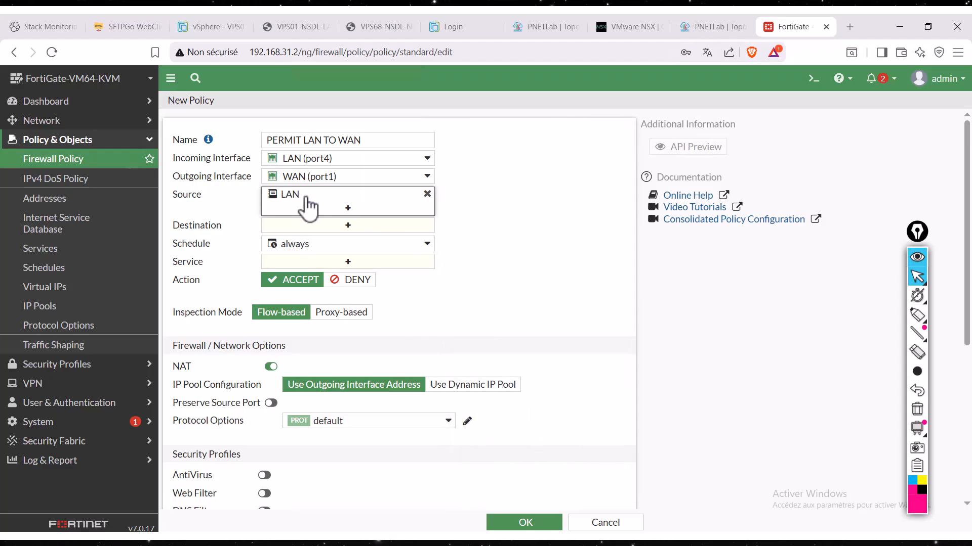
pyautogui.moveTo(309, 207)
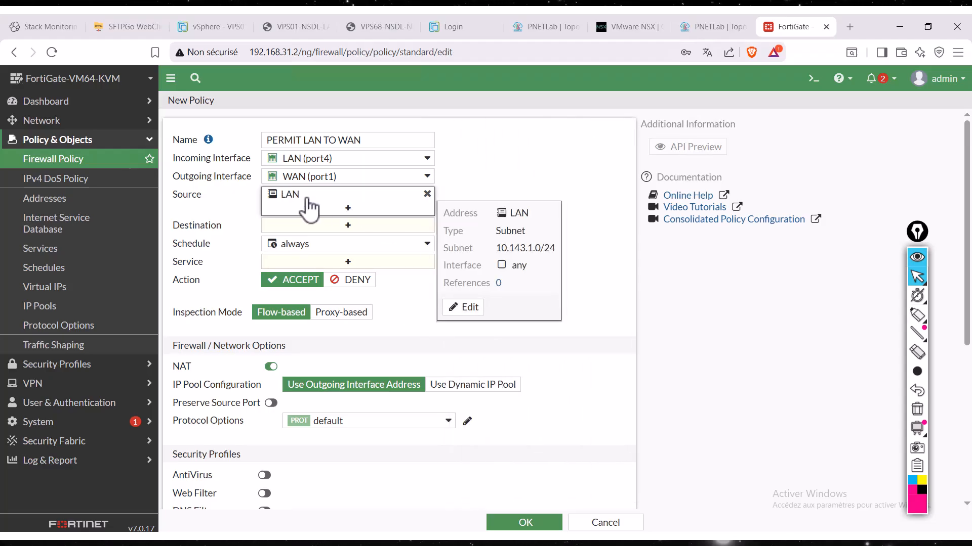
# - Add the address "all" as the policy's destination and close the entry selection
pyautogui.click(331, 226)
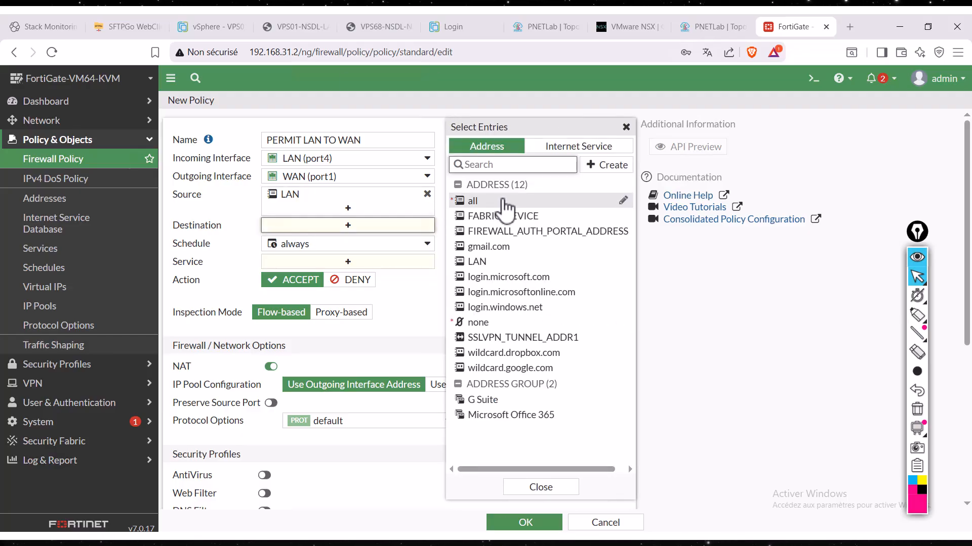
pyautogui.click(504, 202)
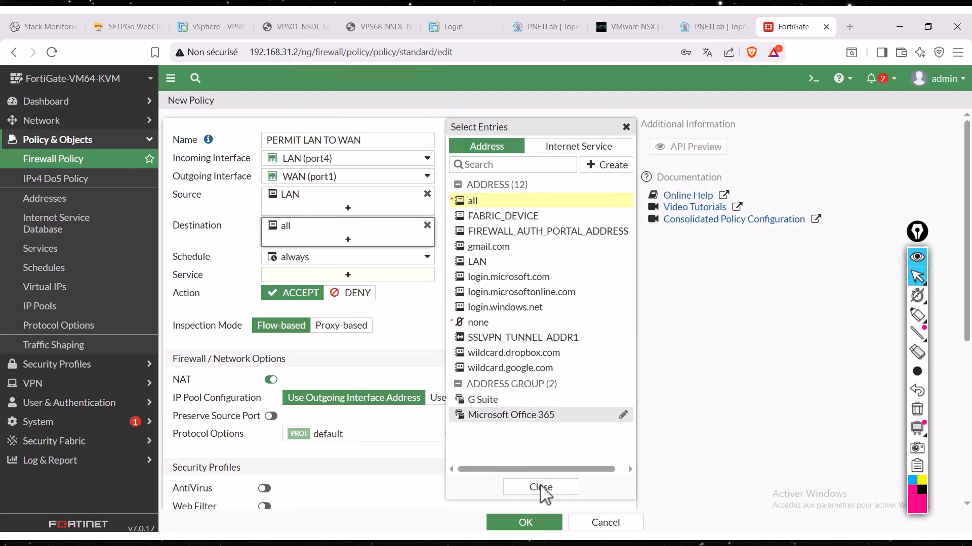
pyautogui.click(541, 487)
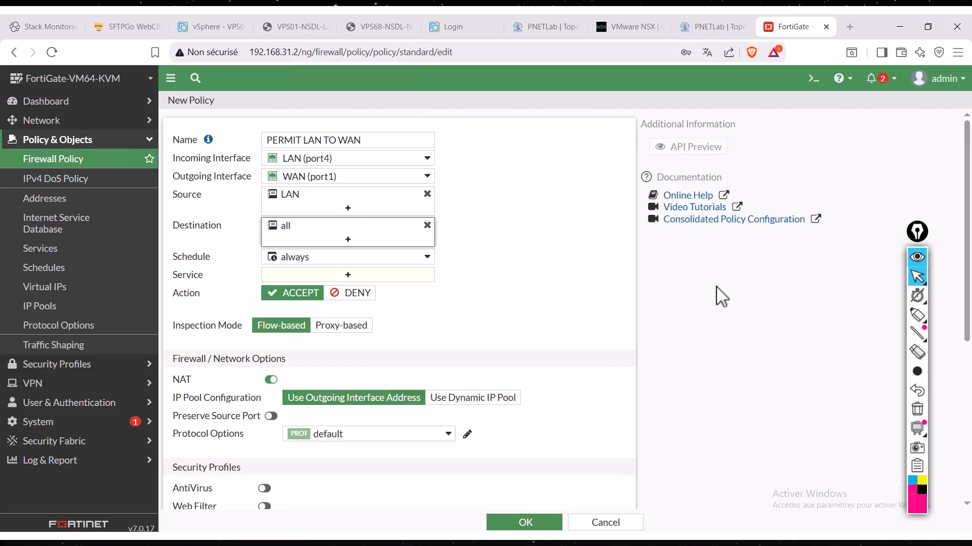
# - Mark the policy's Destination setting with the annotation pen, clear the mark, and restore the normal pointer
pyautogui.moveTo(923, 341)
pyautogui.click(917, 314)
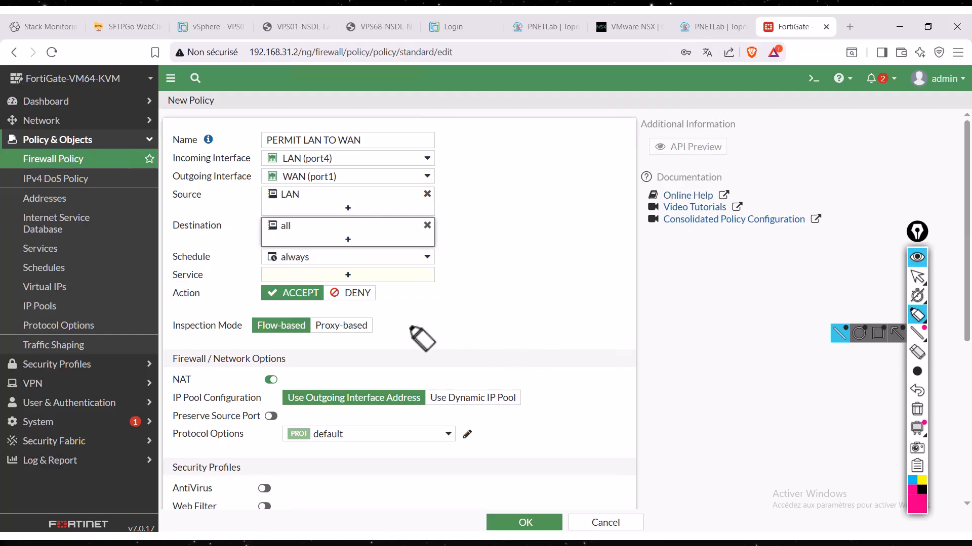
pyautogui.moveTo(242, 238)
pyautogui.mouseDown()
pyautogui.moveTo(185, 255)
pyautogui.moveTo(297, 269)
pyautogui.moveTo(448, 251)
pyautogui.moveTo(236, 238)
pyautogui.mouseUp()
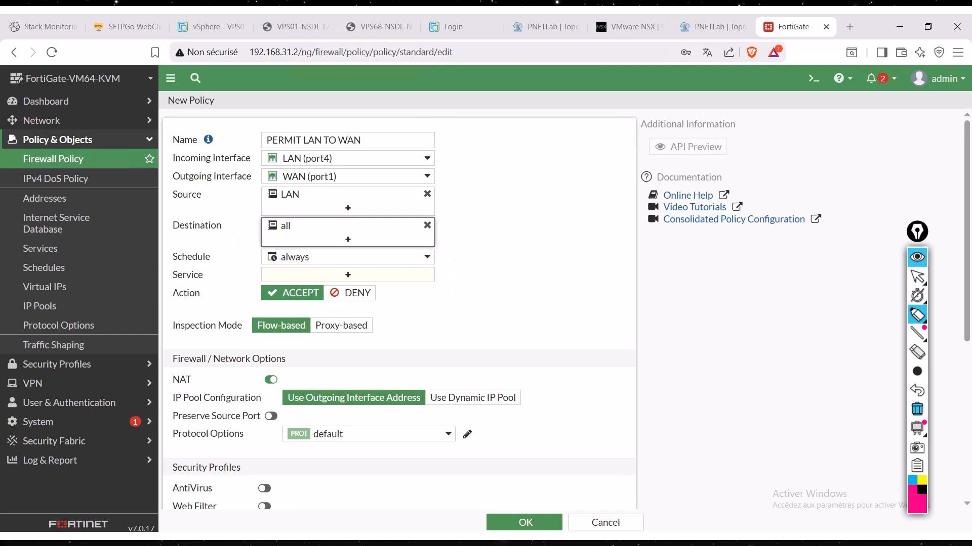
pyautogui.click(917, 277)
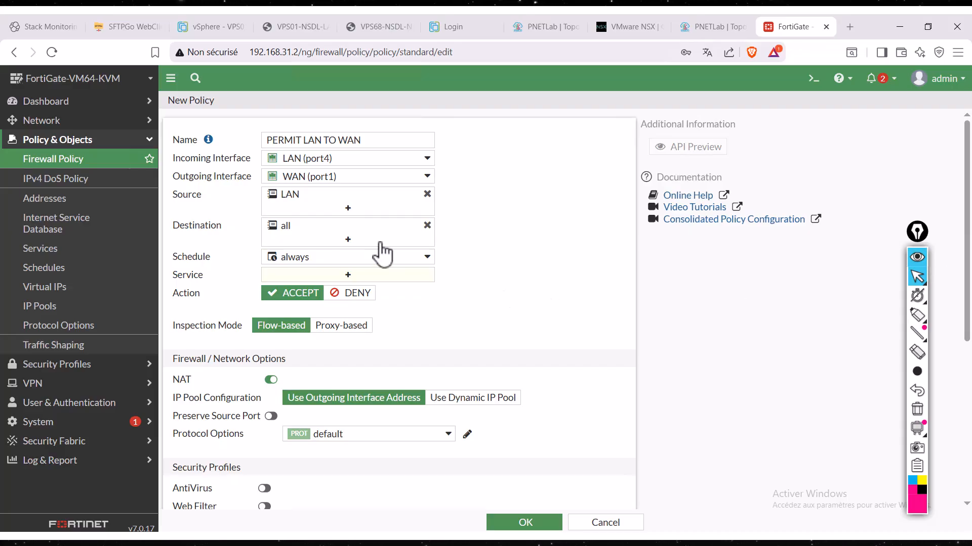
# - Review the recurring schedules available for the policy and keep "always"
pyautogui.click(418, 258)
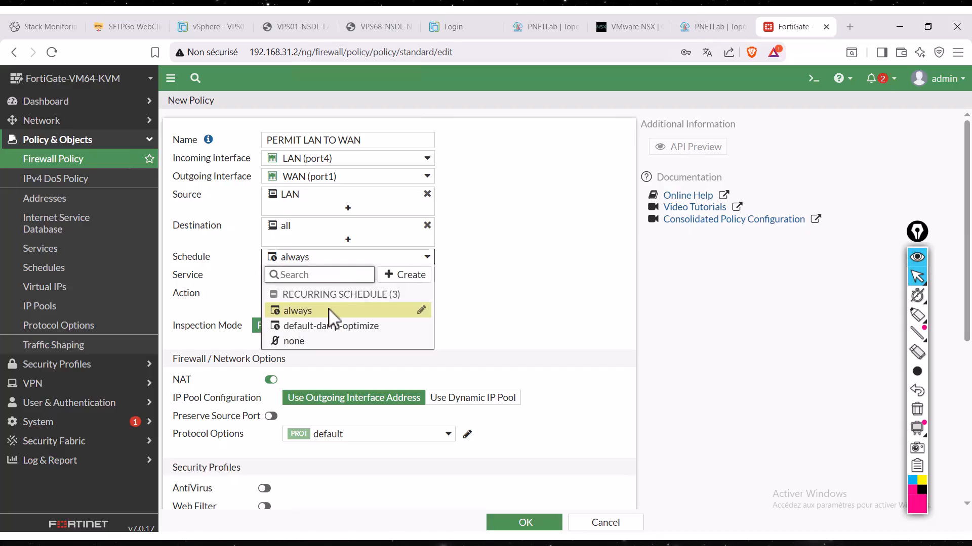
pyautogui.moveTo(338, 338)
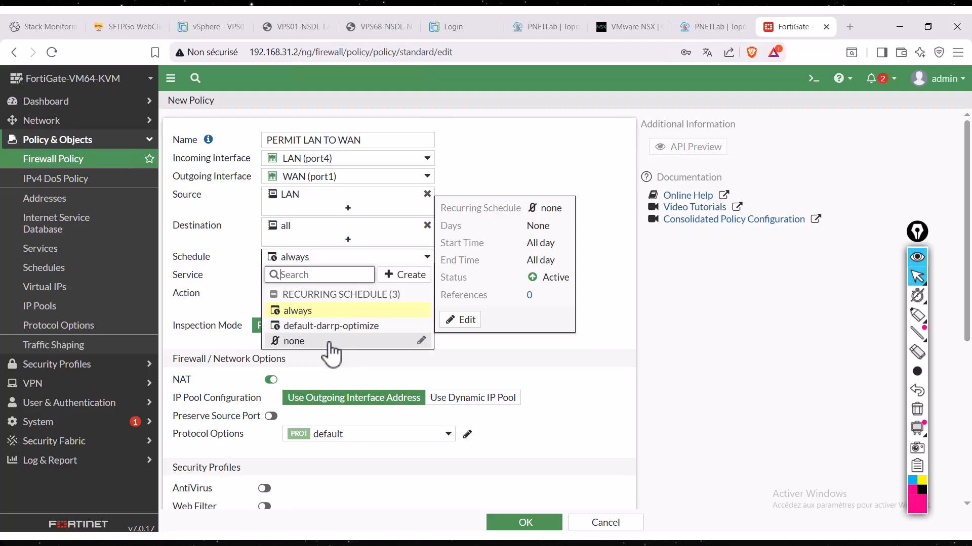
pyautogui.click(601, 315)
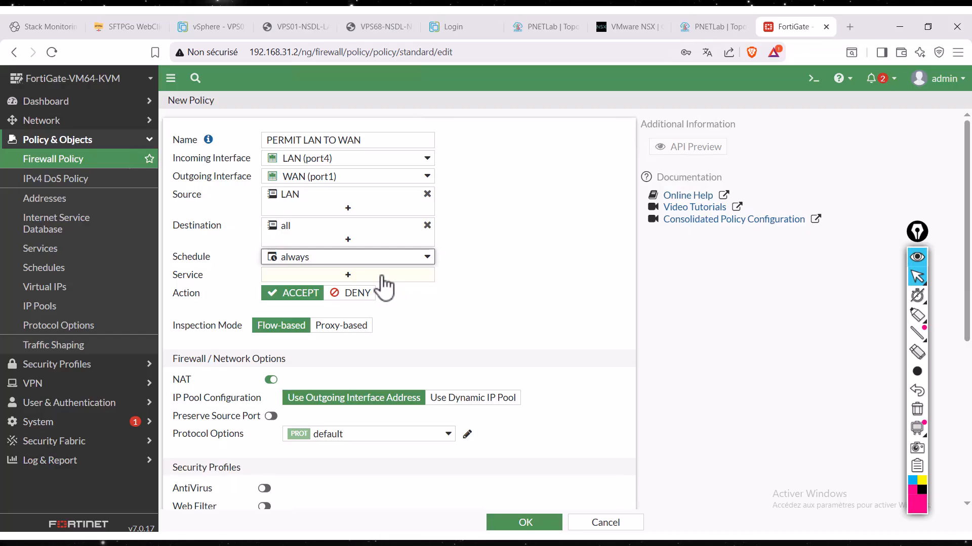
# - Choose ALL as the policy's service, and replace it with HTTPS
pyautogui.click(334, 277)
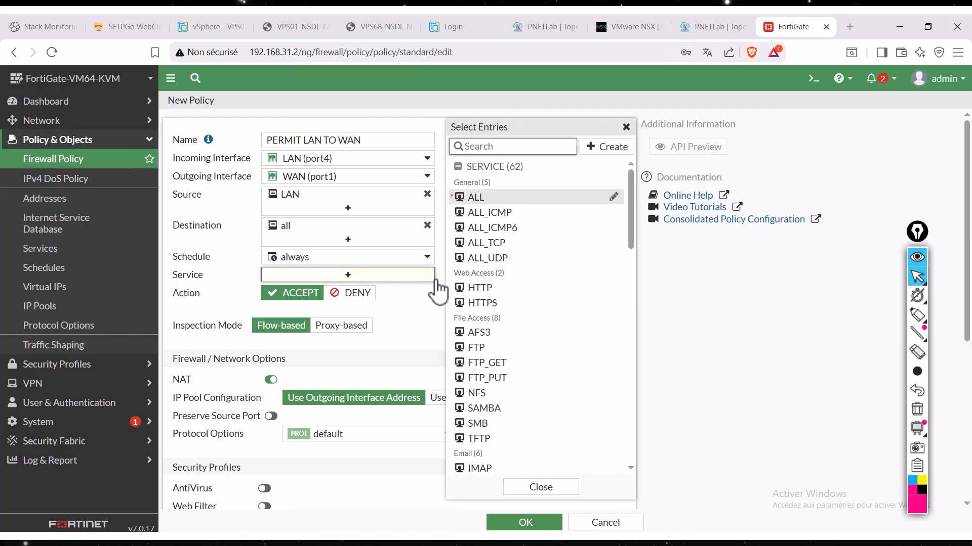
pyautogui.moveTo(516, 202)
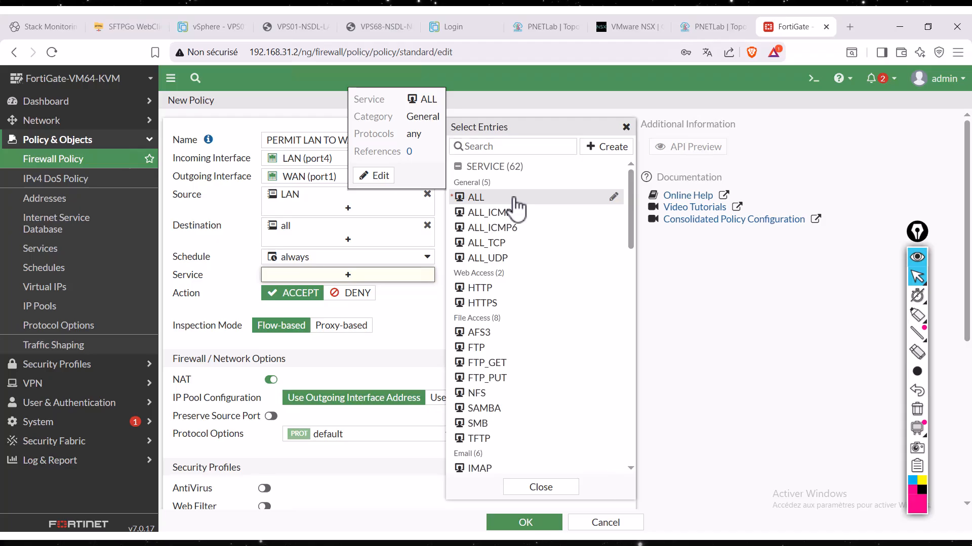
pyautogui.click(516, 205)
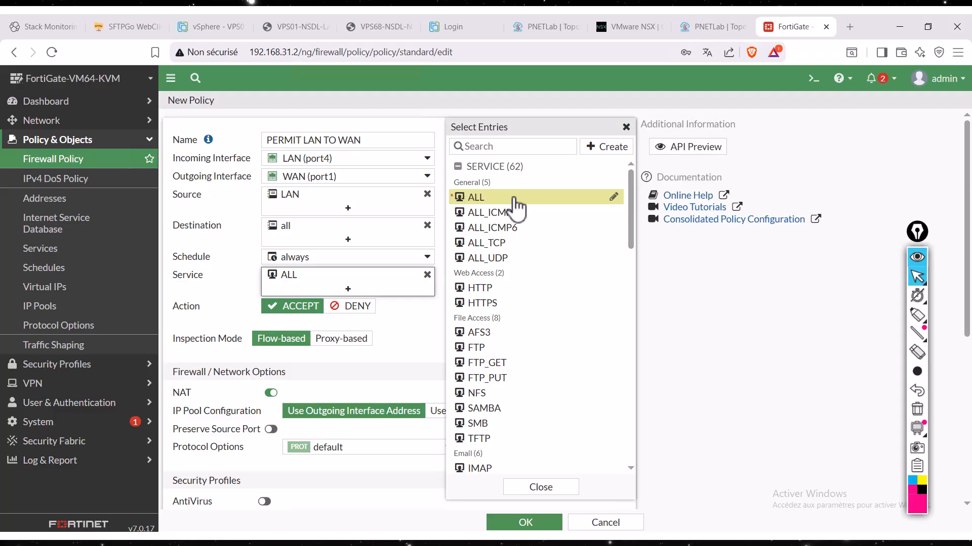
pyautogui.click(509, 303)
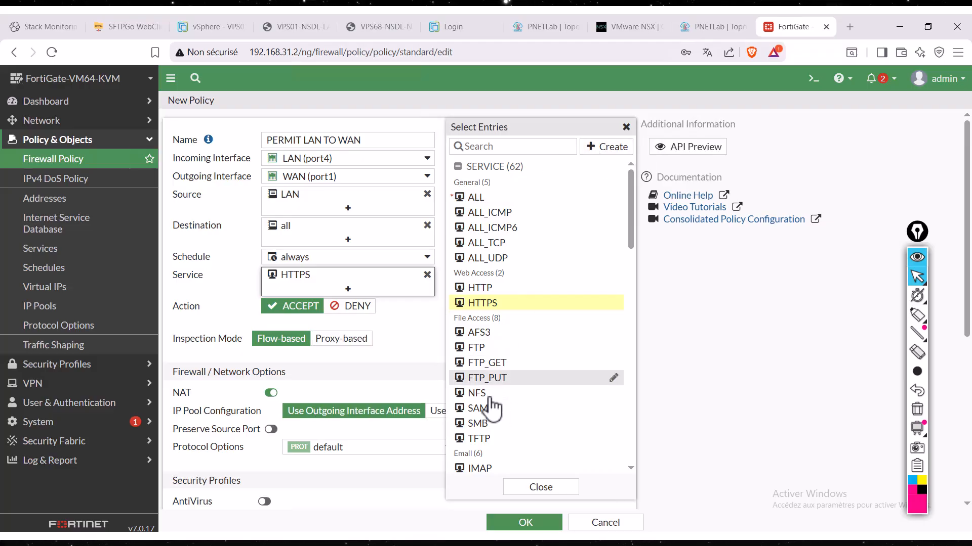
# - Search the service entries for "DNS" and add the DNS service to the policy
pyautogui.scroll(-1, 497, 438)
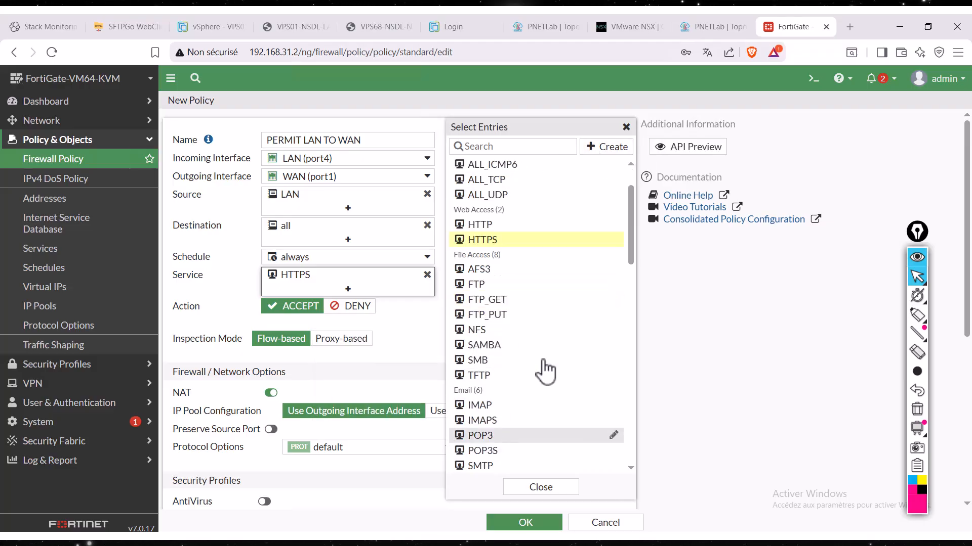
pyautogui.click(511, 150)
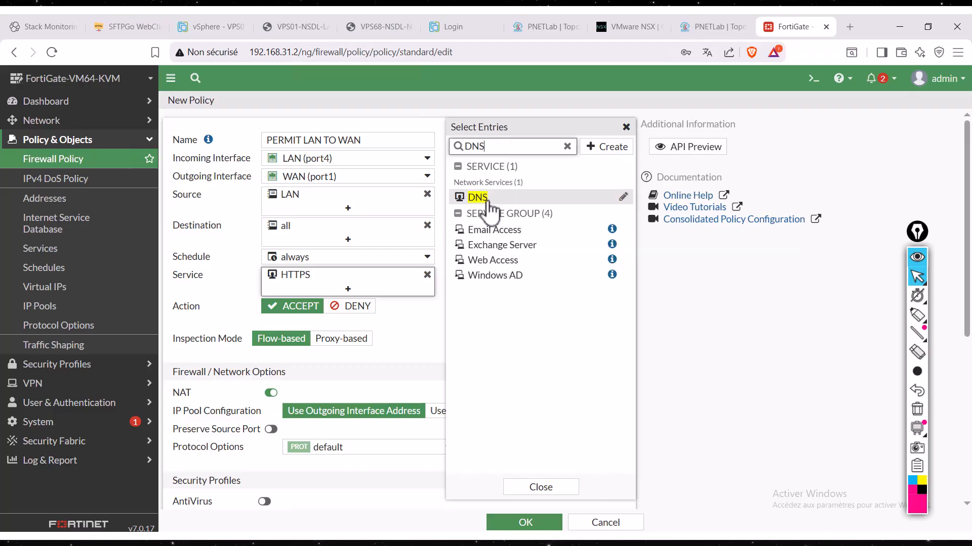
pyautogui.click(486, 198)
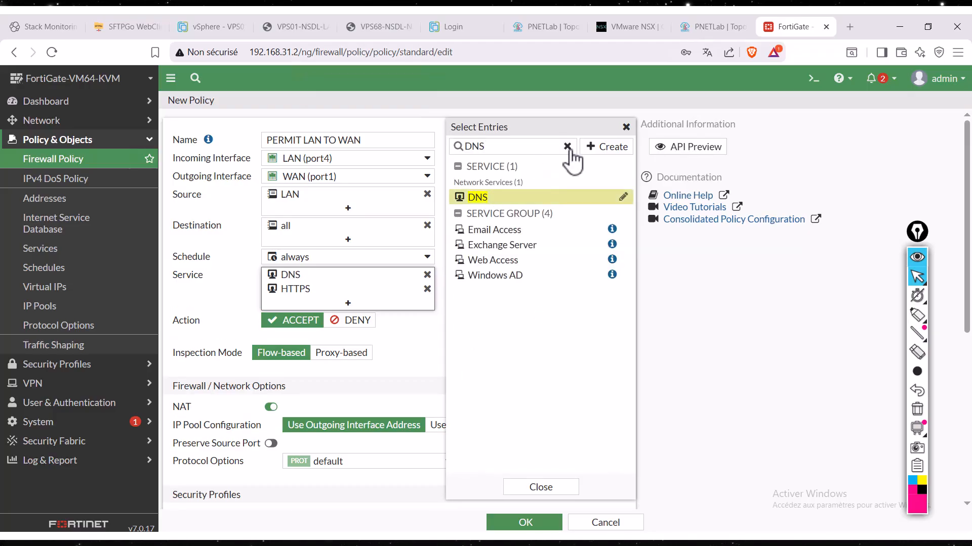
# - Search the service entries for "ICM" and add ALL_ICMP to the policy
pyautogui.click(540, 148)
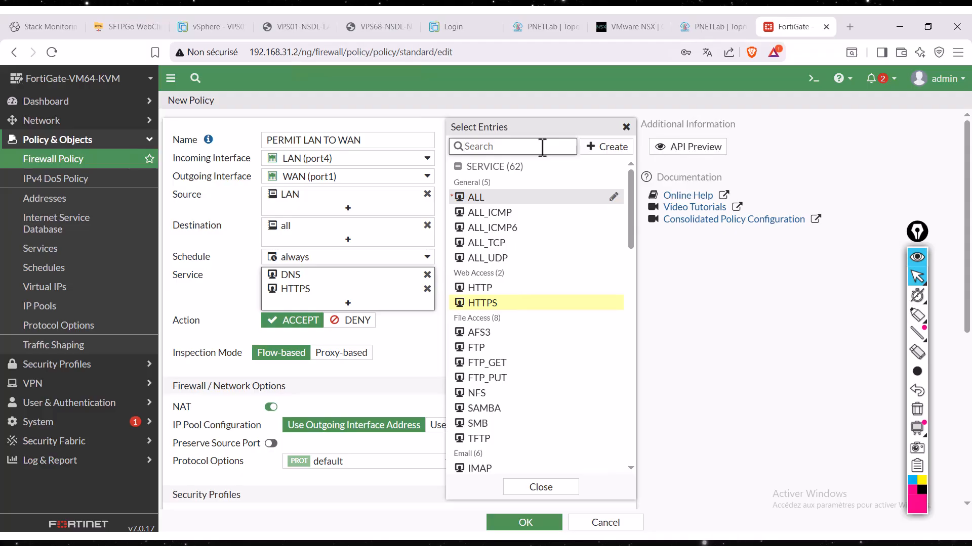
pyautogui.write('I')
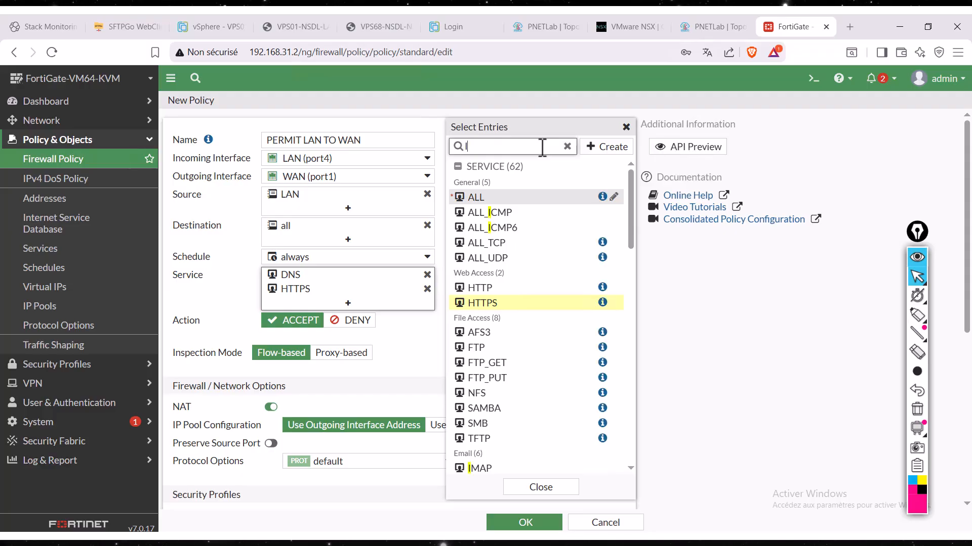
pyautogui.write('CM')
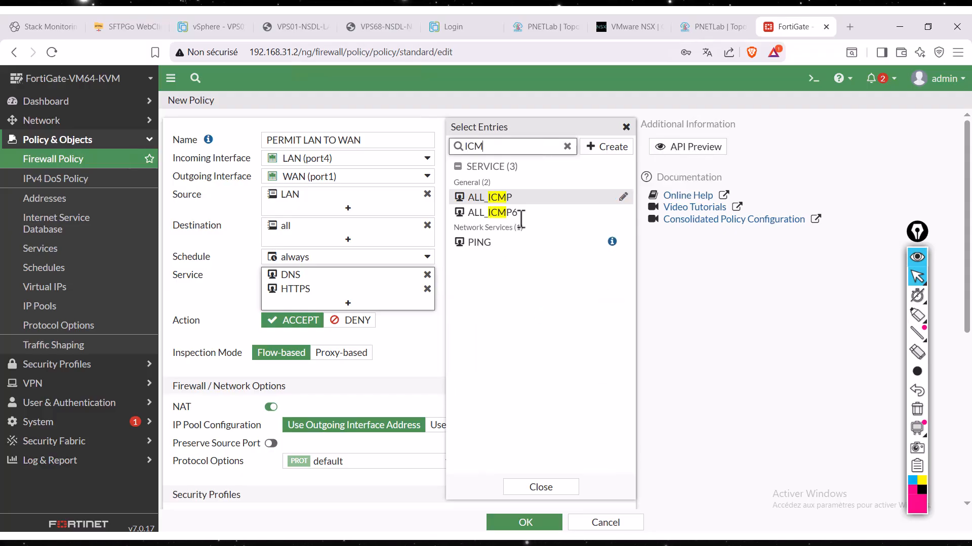
pyautogui.click(504, 198)
pyautogui.moveTo(472, 250)
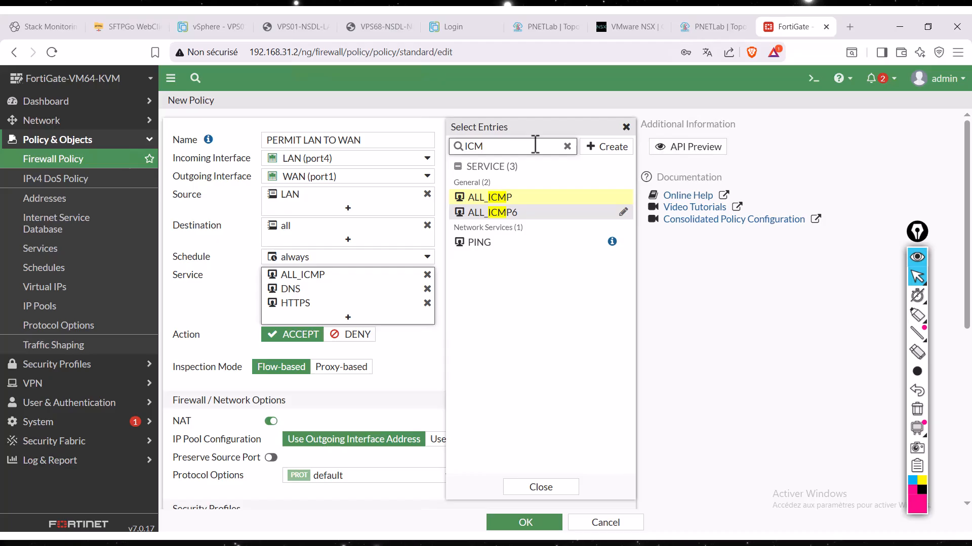
# - Add the email services IMAPS, IMAP, POP3, POP3S, SMTP and SMTPS to the policy's service list
pyautogui.click(568, 147)
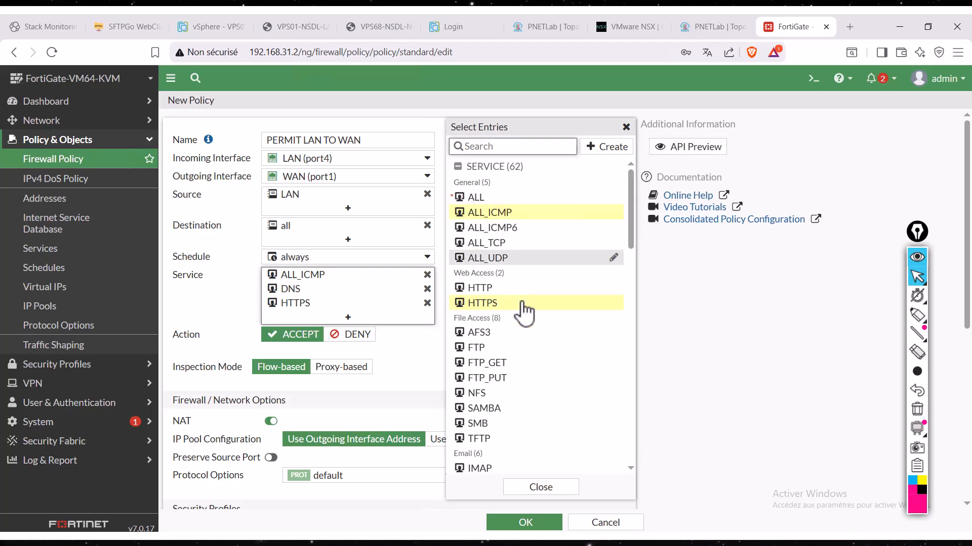
pyautogui.scroll(-4, 509, 377)
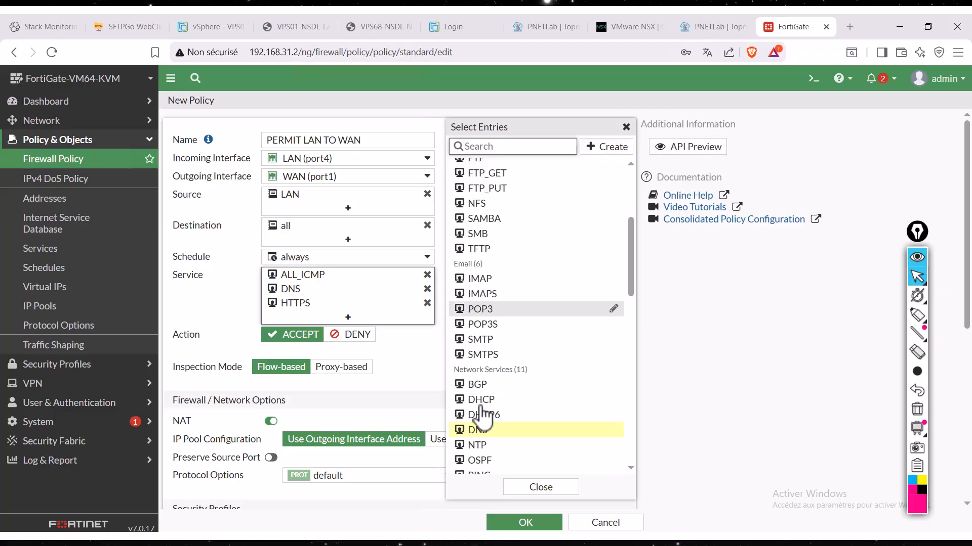
pyautogui.click(503, 295)
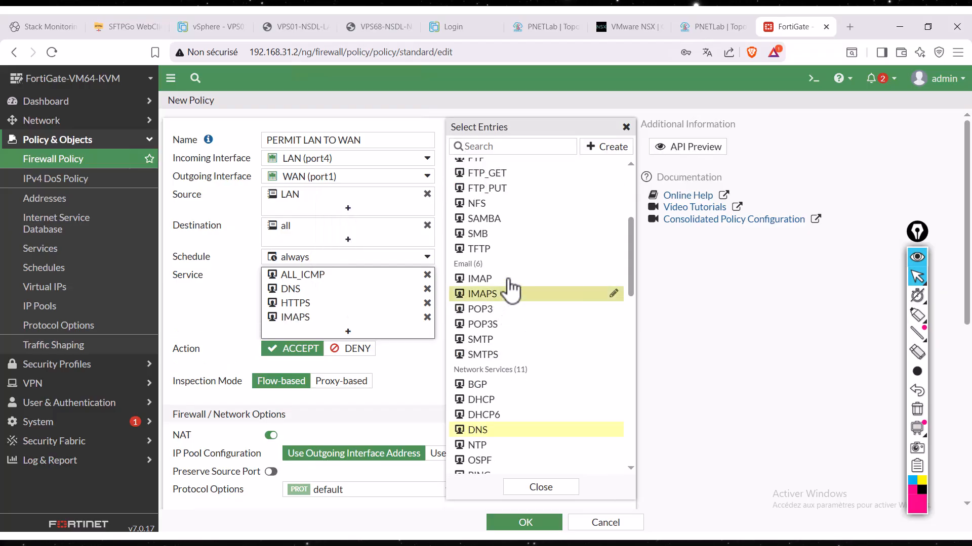
pyautogui.click(509, 279)
pyautogui.click(517, 309)
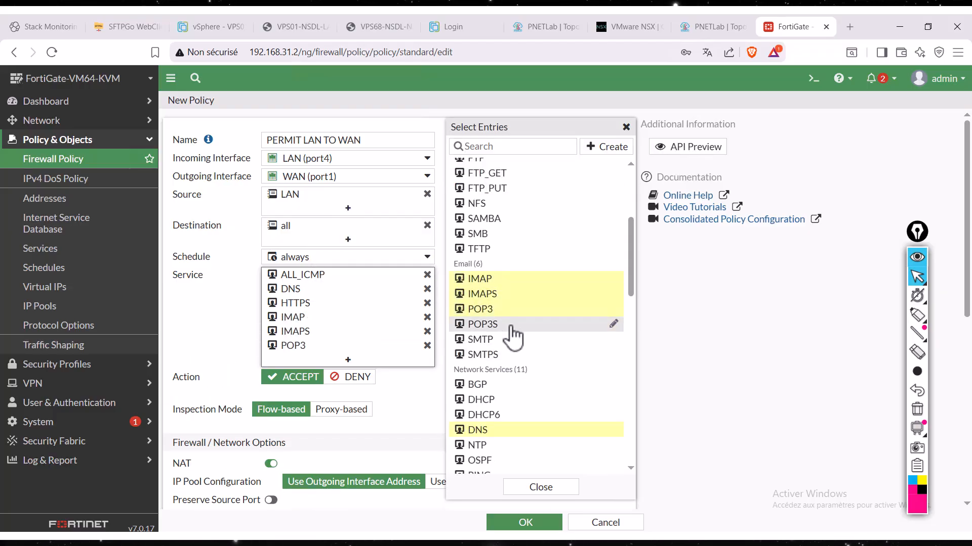
pyautogui.click(521, 324)
pyautogui.click(500, 341)
pyautogui.click(504, 356)
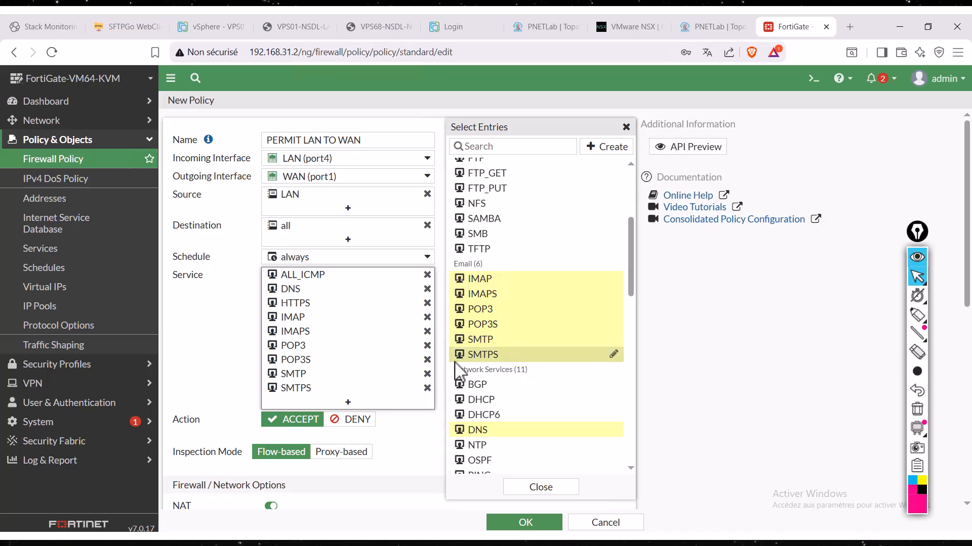
# - Add the NTP network service to the policy, and finish selecting service entries
pyautogui.moveTo(318, 382)
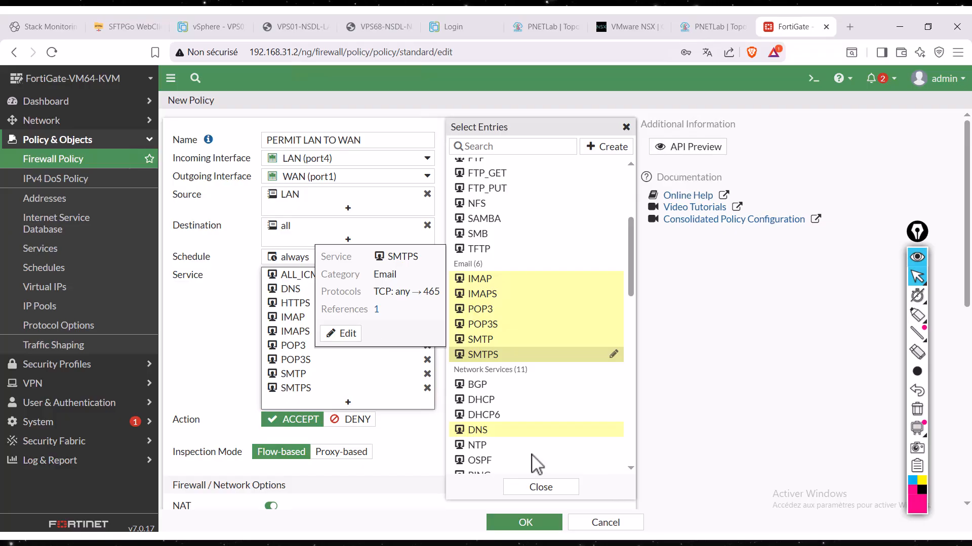
pyautogui.scroll(-1, 515, 428)
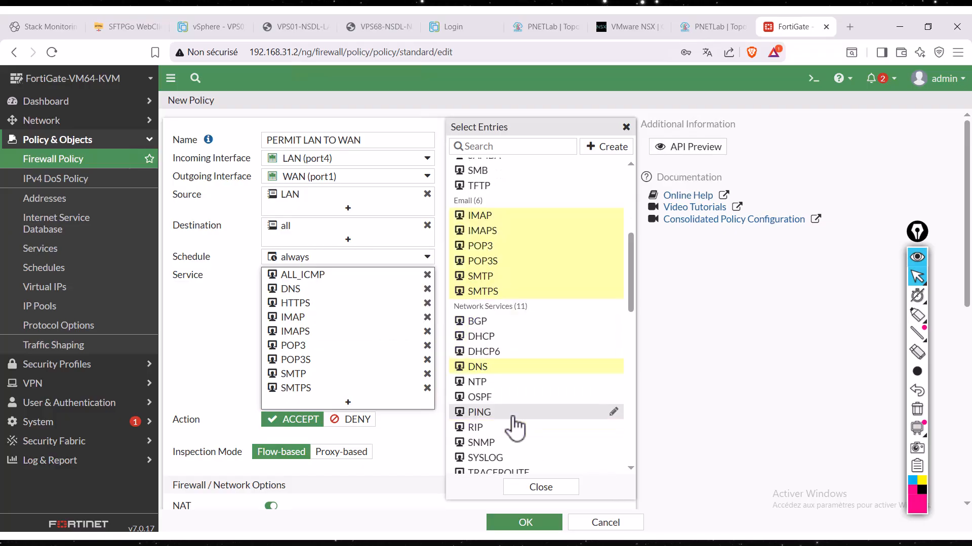
pyautogui.click(503, 383)
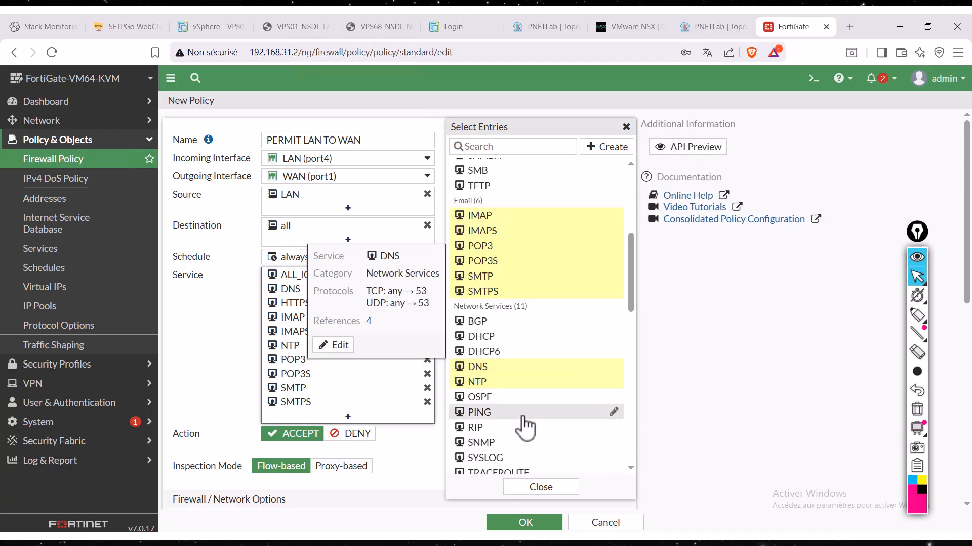
pyautogui.scroll(-1, 524, 428)
pyautogui.moveTo(485, 325)
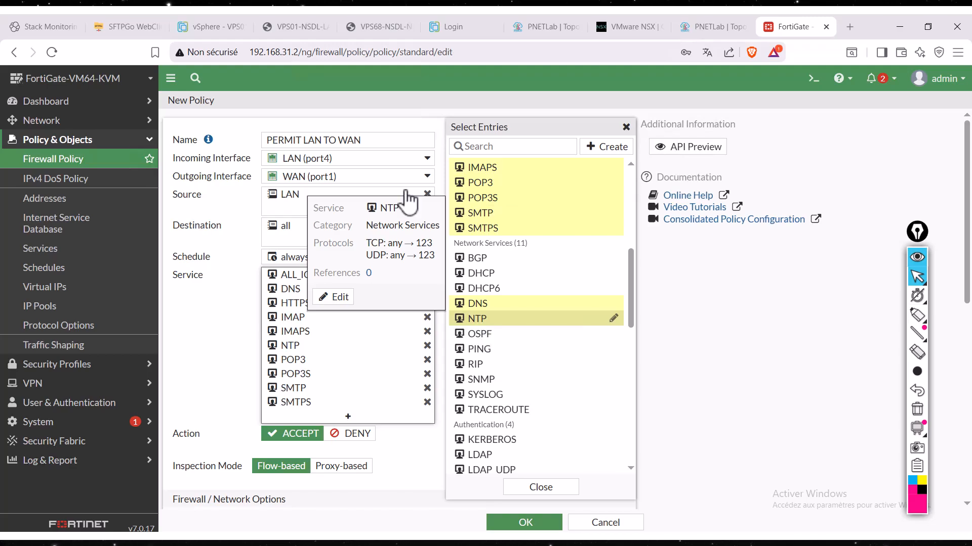
pyautogui.scroll(-1, 541, 407)
pyautogui.scroll(-4, 541, 410)
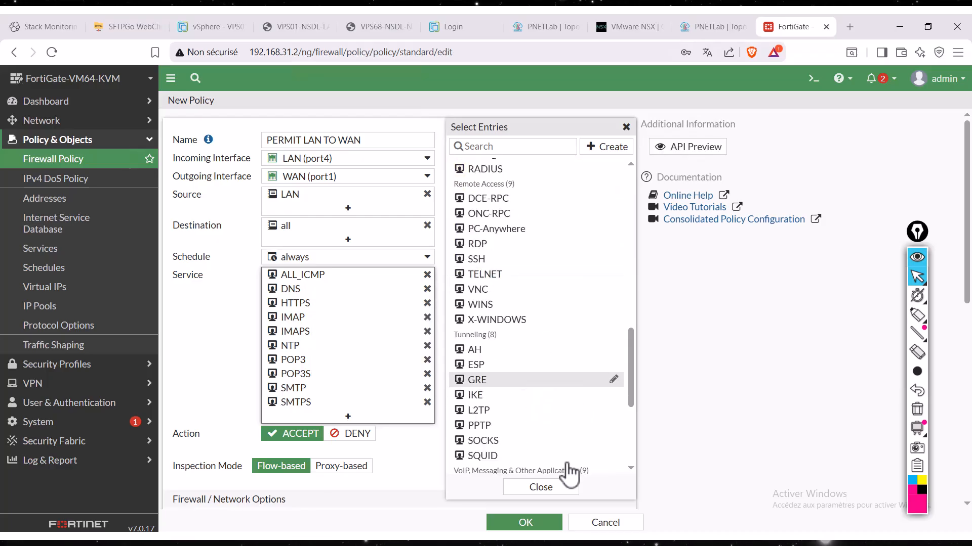
pyautogui.click(539, 487)
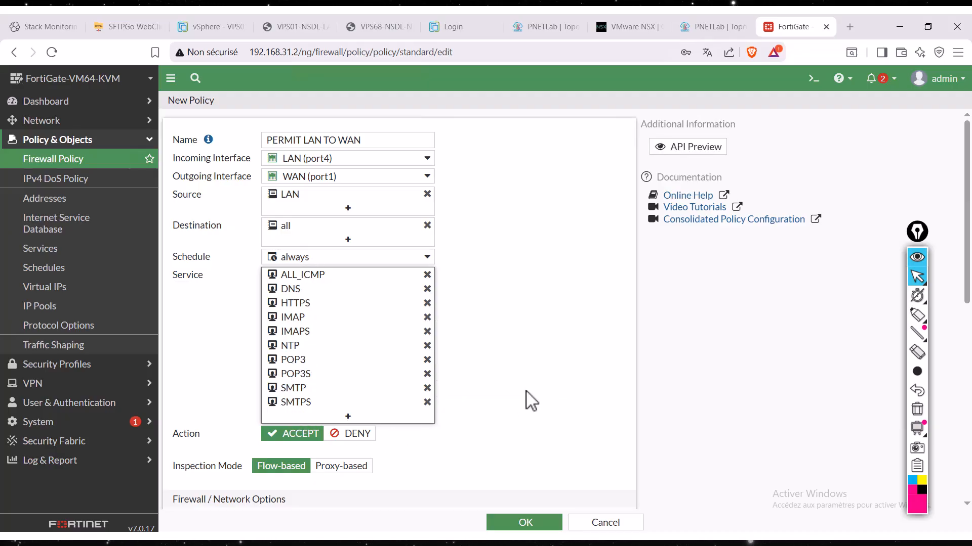
# - Circle the policy's NAT switch with the annotation pen, and clear the drawing
pyautogui.scroll(-1, 527, 401)
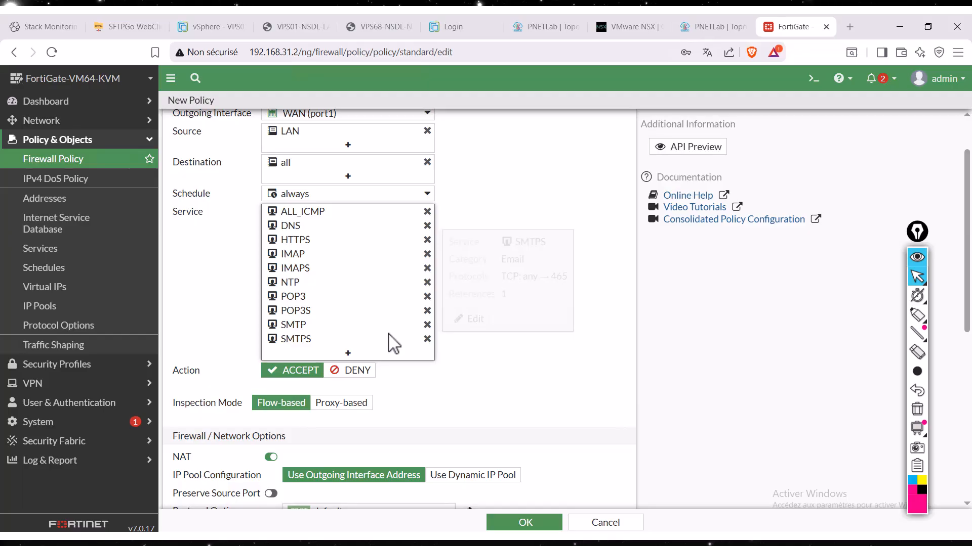
pyautogui.moveTo(393, 339)
pyautogui.scroll(-1, 391, 399)
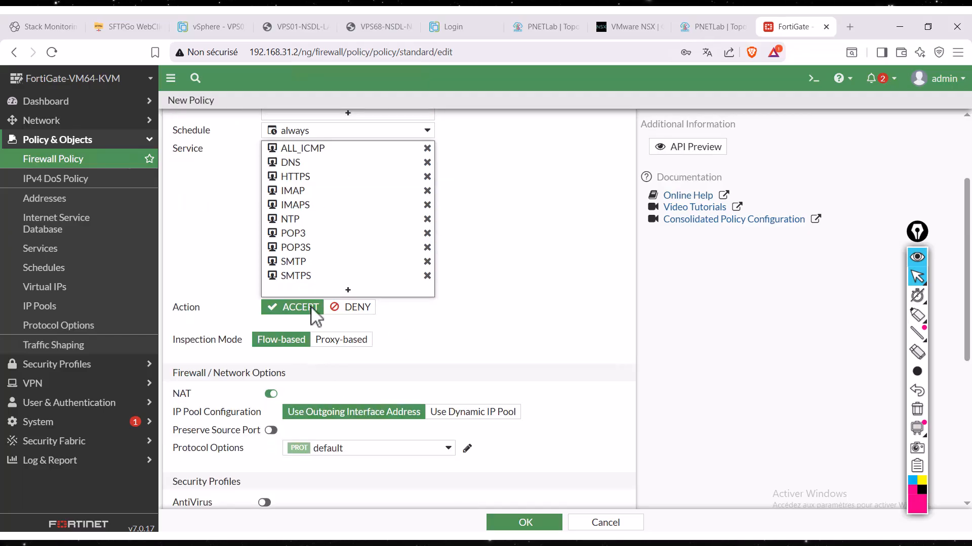
pyautogui.scroll(-1, 475, 349)
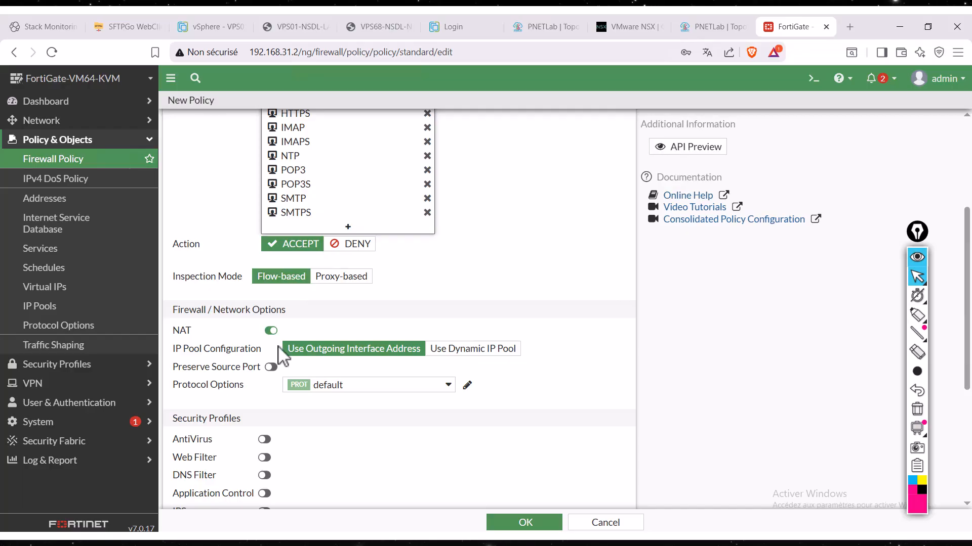
pyautogui.click(917, 352)
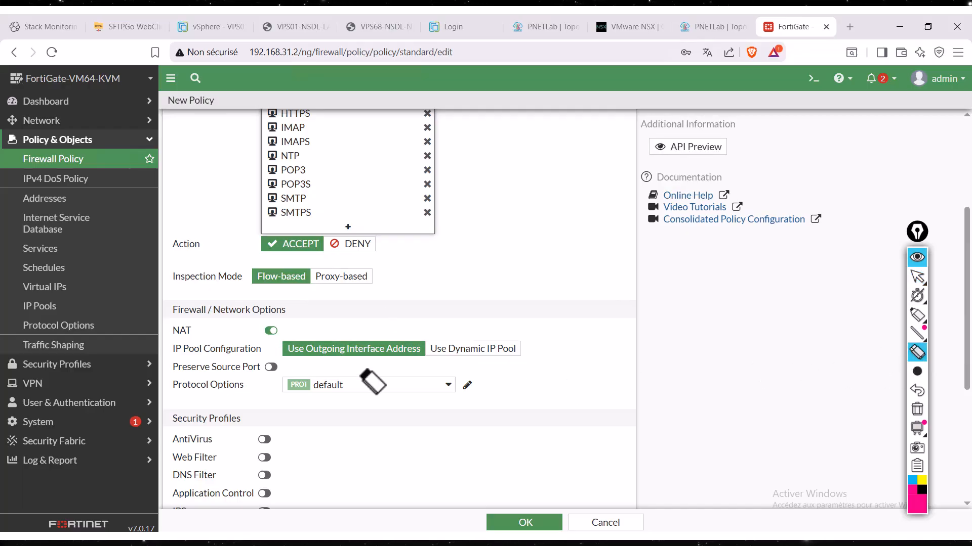
pyautogui.click(917, 315)
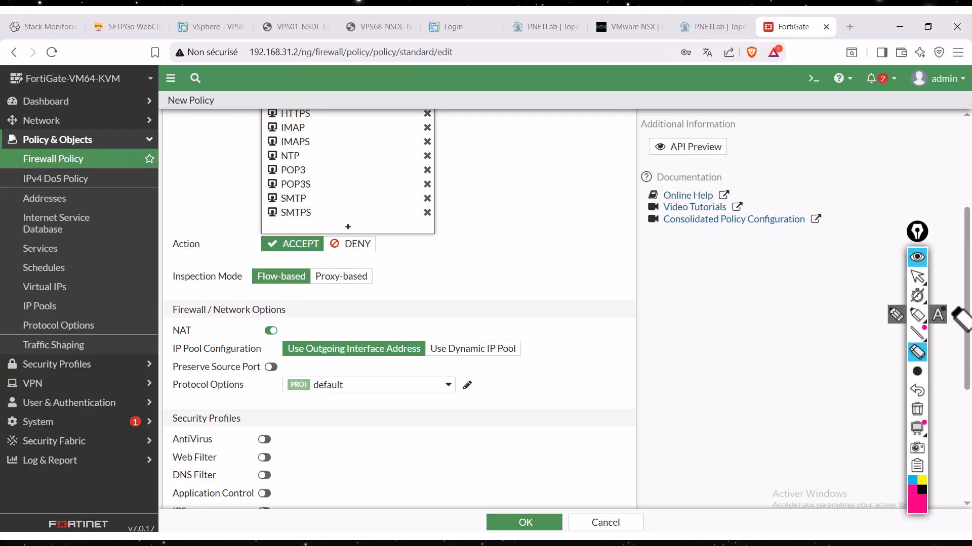
pyautogui.moveTo(277, 315)
pyautogui.mouseDown()
pyautogui.moveTo(260, 354)
pyautogui.moveTo(303, 324)
pyautogui.moveTo(281, 315)
pyautogui.mouseUp()
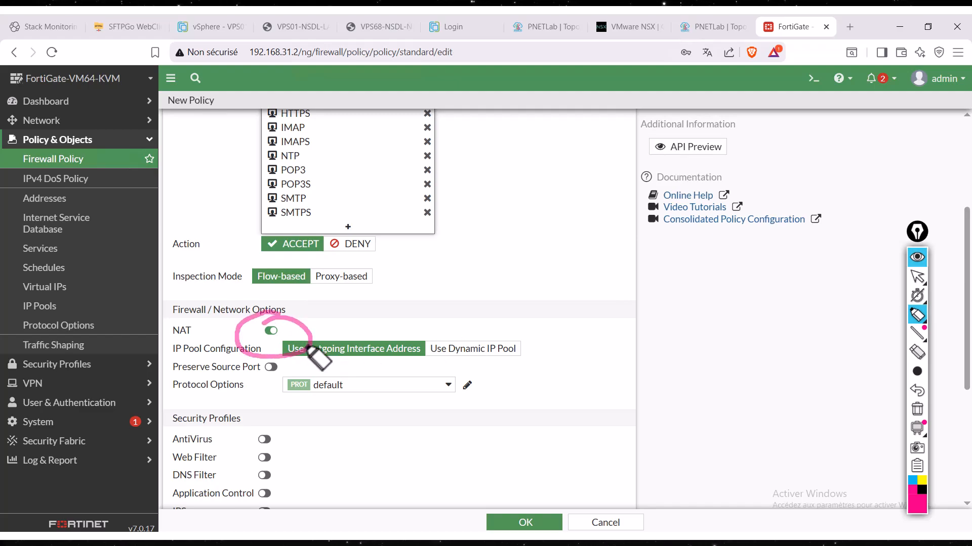
pyautogui.click(916, 278)
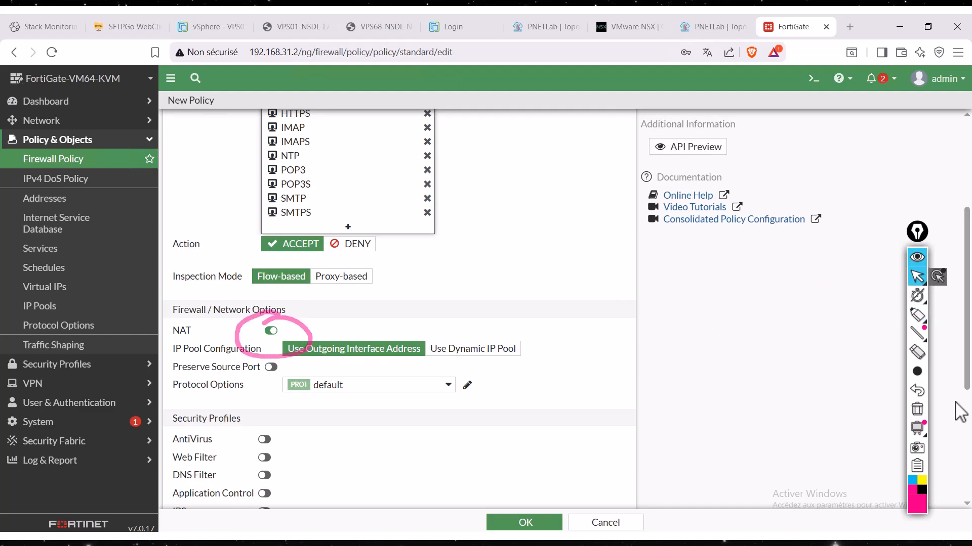
pyautogui.click(919, 408)
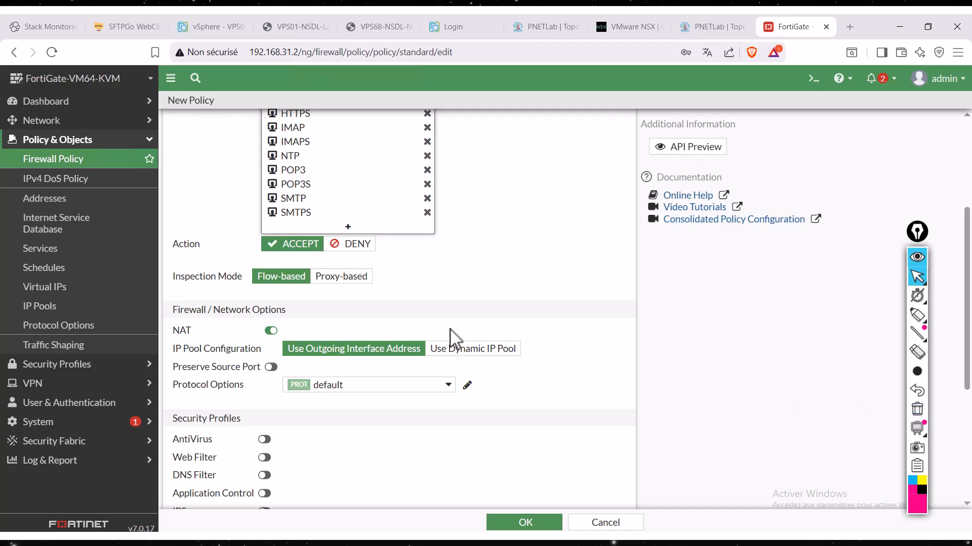
# - Circle the Use Outgoing Interface Address option with the annotation pen, and clear the marking
pyautogui.click(919, 319)
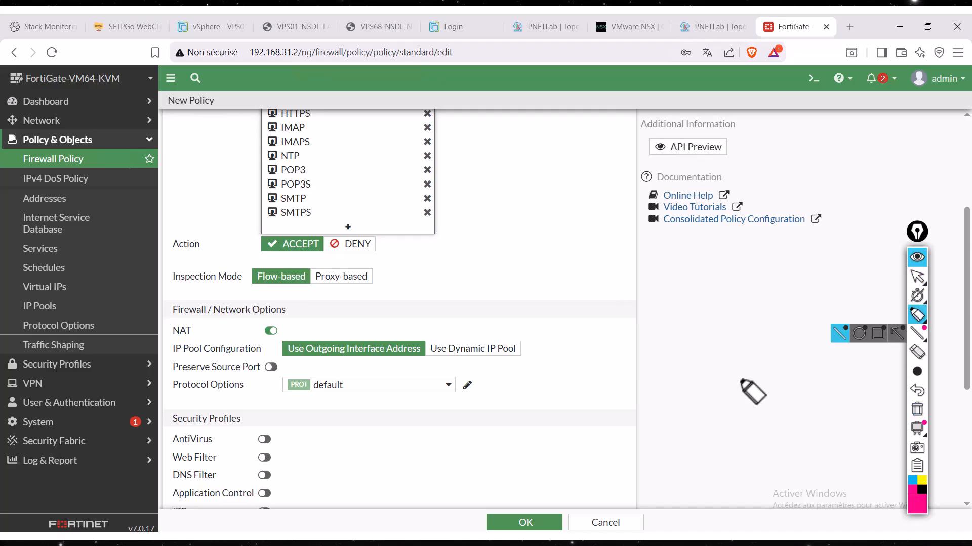
pyautogui.moveTo(306, 328)
pyautogui.mouseDown()
pyautogui.moveTo(289, 374)
pyautogui.moveTo(420, 362)
pyautogui.moveTo(404, 320)
pyautogui.moveTo(348, 328)
pyautogui.mouseUp()
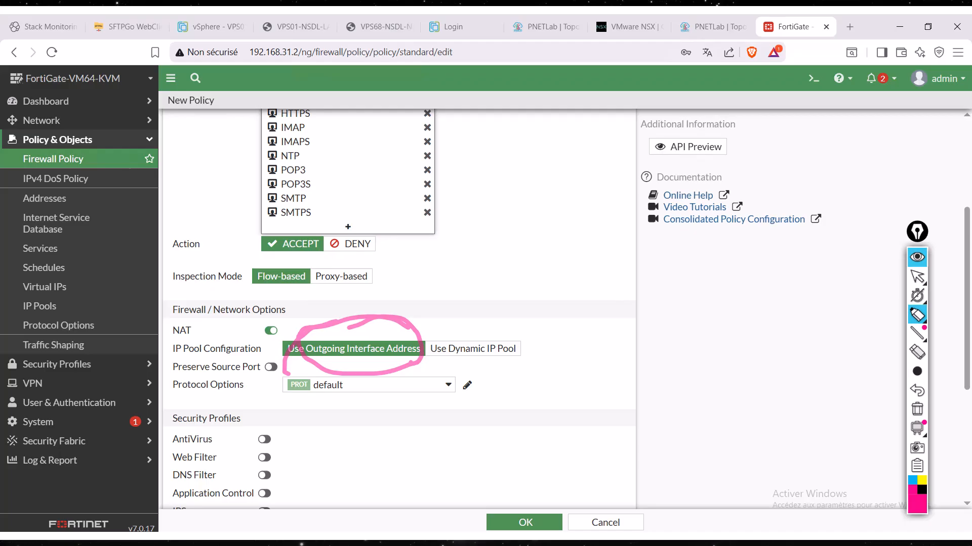
pyautogui.click(917, 277)
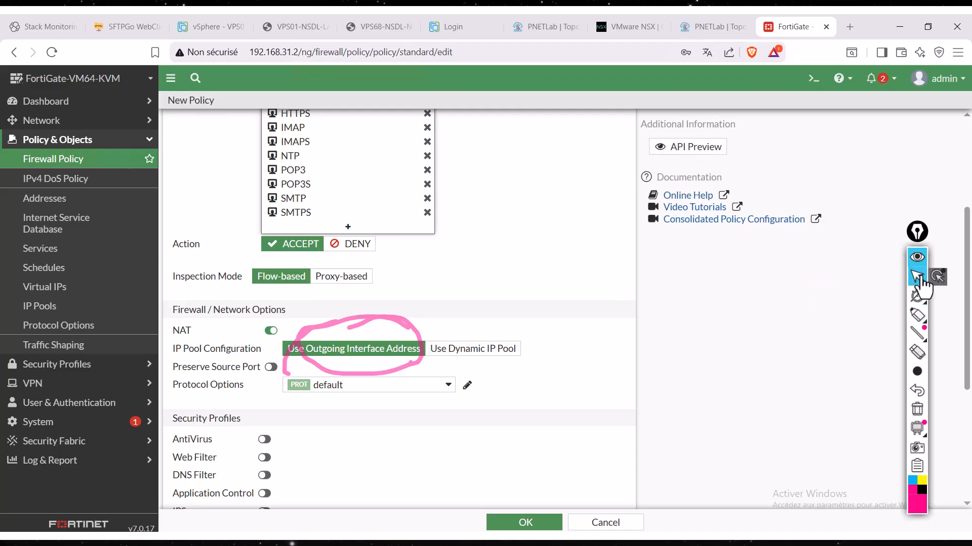
pyautogui.click(917, 409)
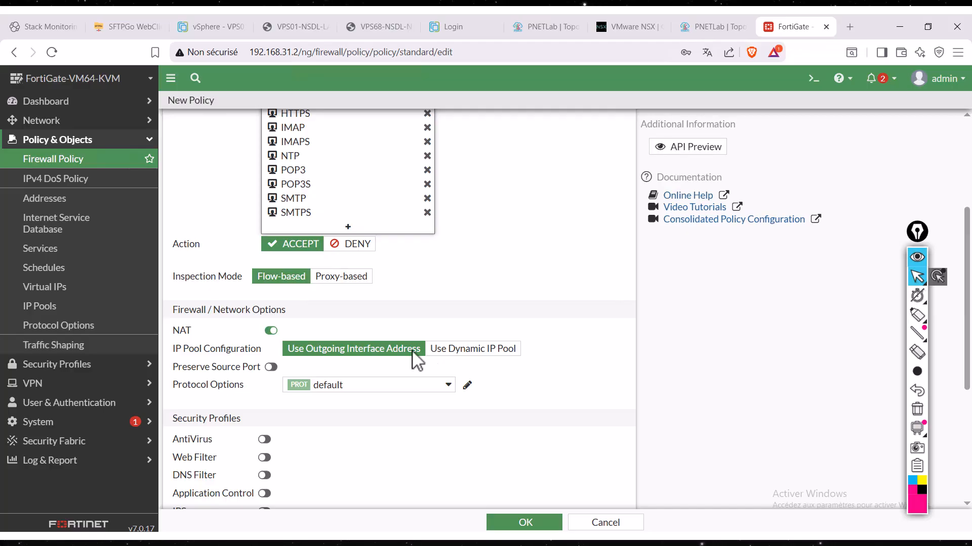
# - Log All Sessions for allowed traffic, and save the policy with a comment stating the creator's name and the date 17/01/2026
pyautogui.scroll(-5, 458, 449)
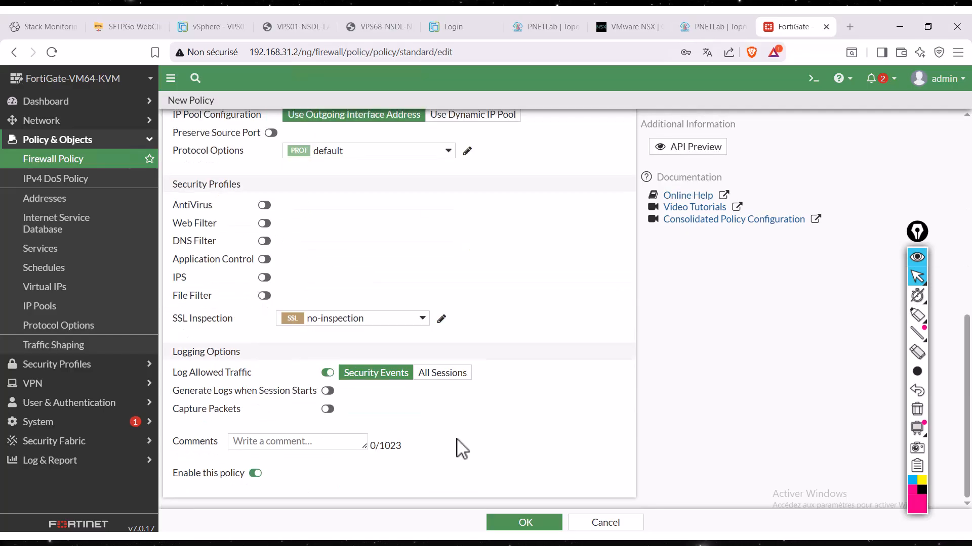
pyautogui.click(441, 374)
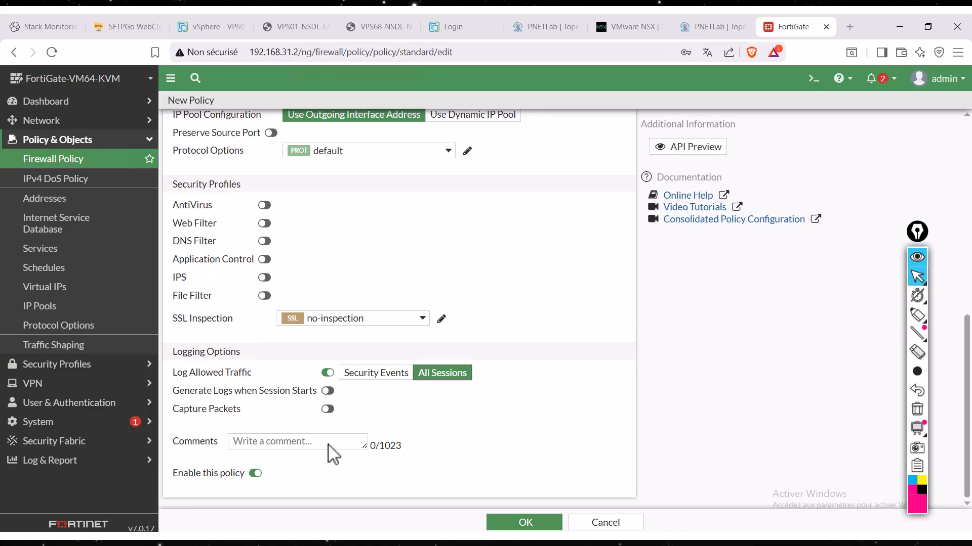
pyautogui.click(288, 444)
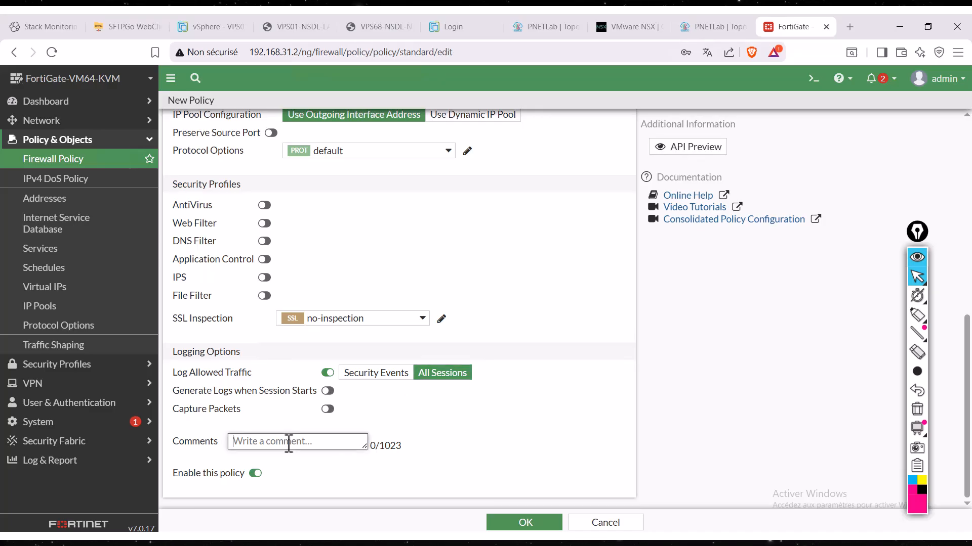
pyautogui.write('Created by Orden')
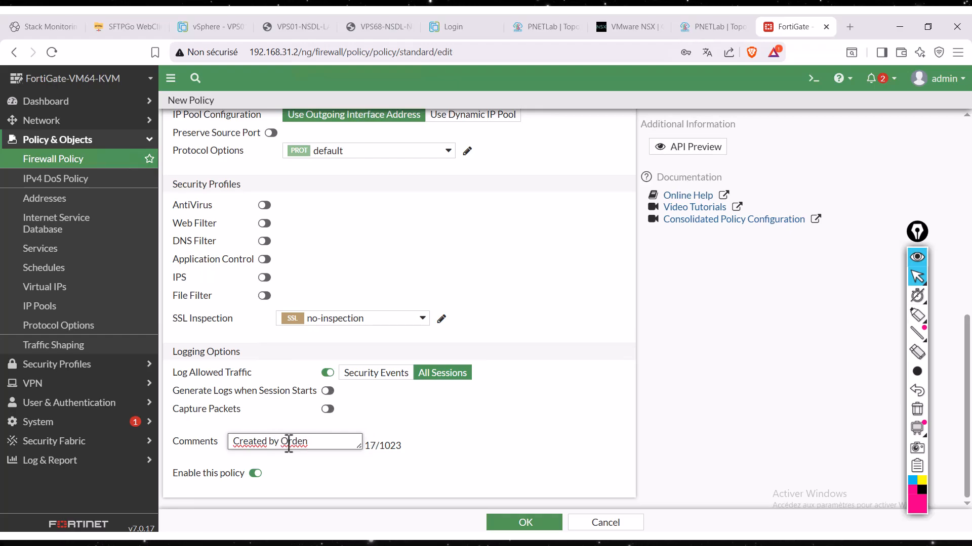
pyautogui.write(' on 17')
pyautogui.write('/01/20')
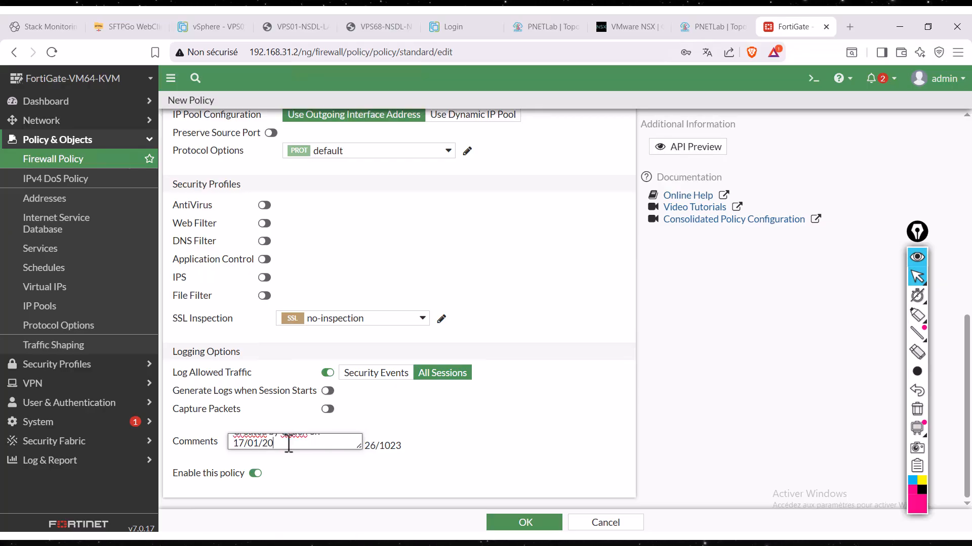
pyautogui.write('26')
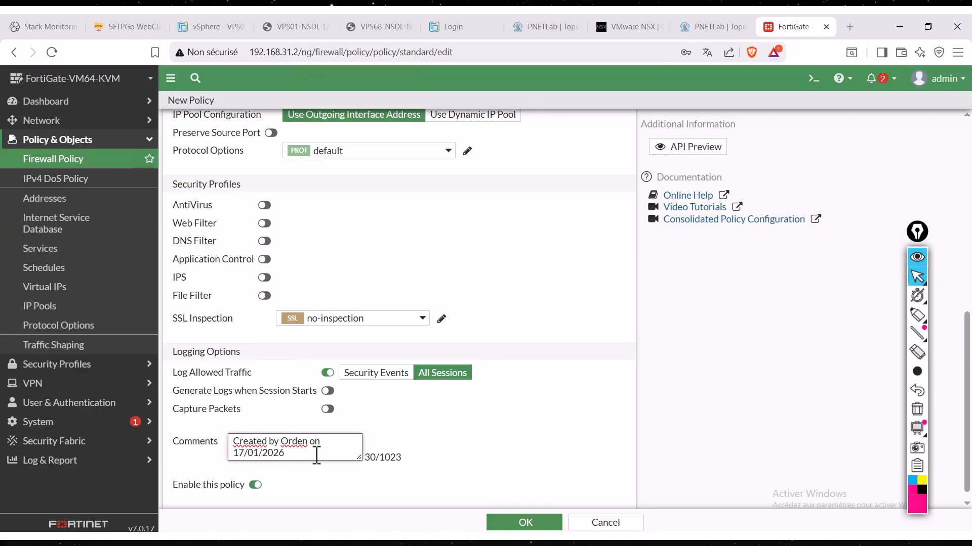
pyautogui.click(511, 523)
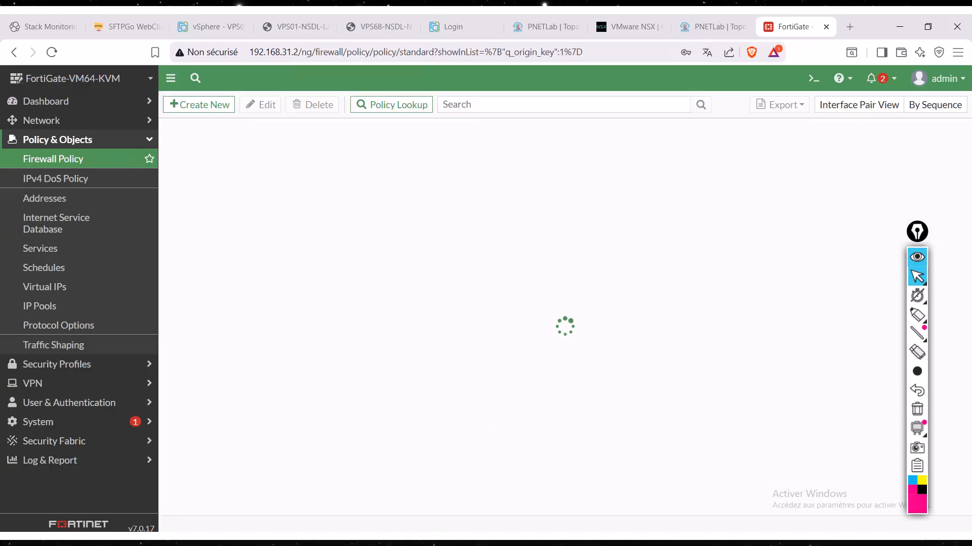
# - Switch to the CS01 virtual machine, stop the running ping, and rerun "ping -t 8.8.8.8" in its Command Prompt
pyautogui.hotkey('alt', 'Tab')
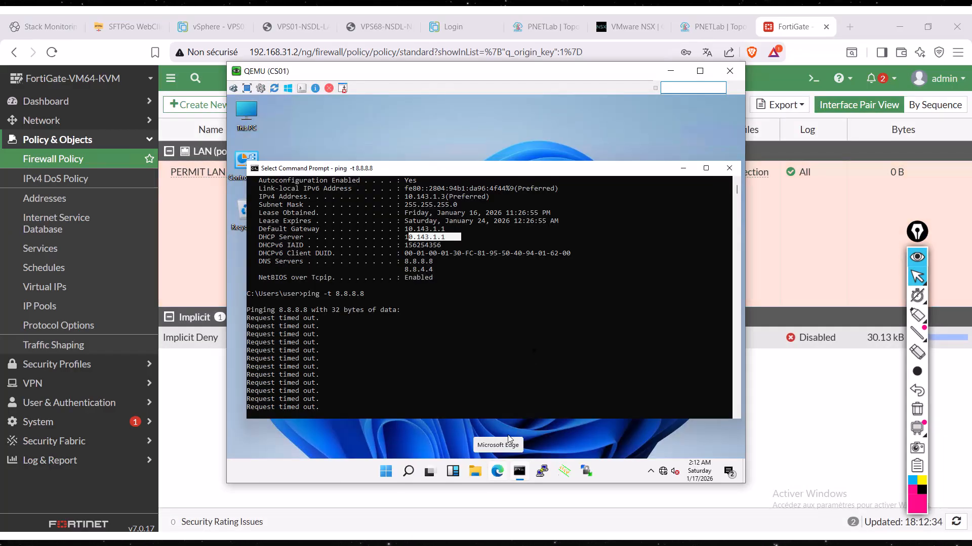
pyautogui.click(533, 350)
pyautogui.click(463, 319)
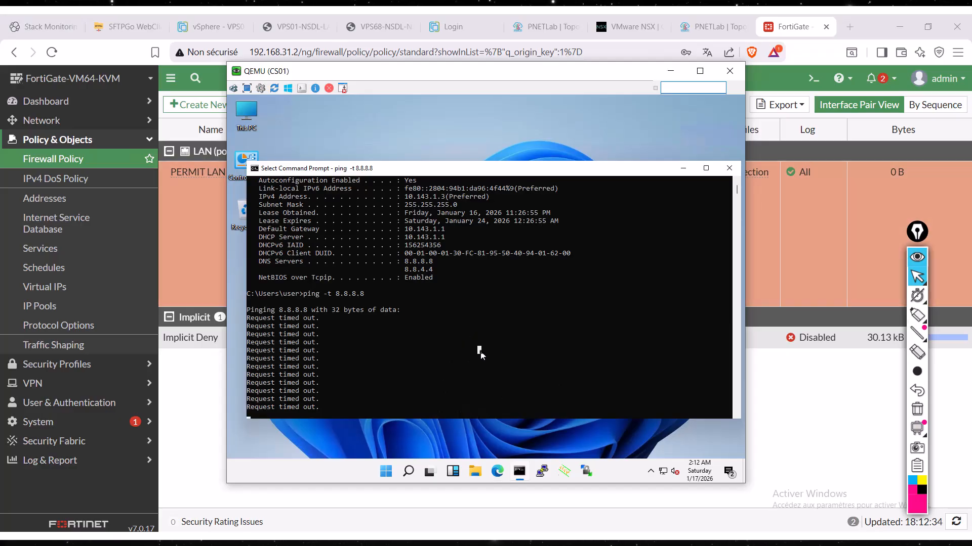
pyautogui.hotkey('ctrl', 'c')
pyautogui.press('Return')
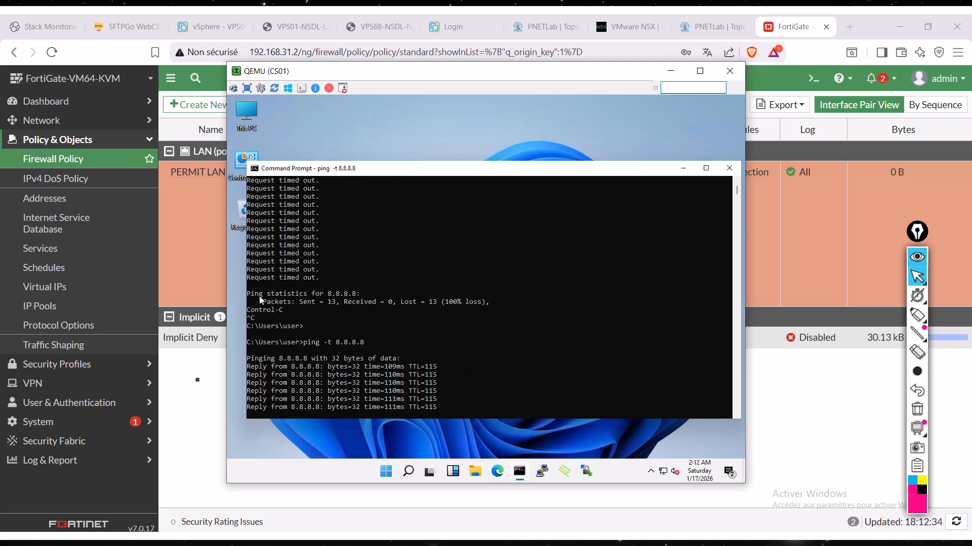
# - Open the Edge browser on CS01 and load google.com
pyautogui.click(499, 480)
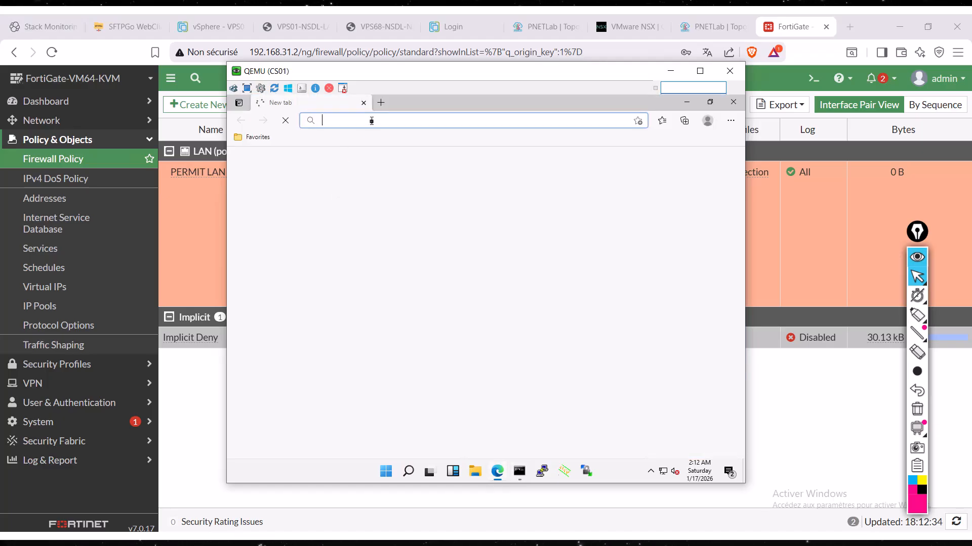
pyautogui.write('GOOG')
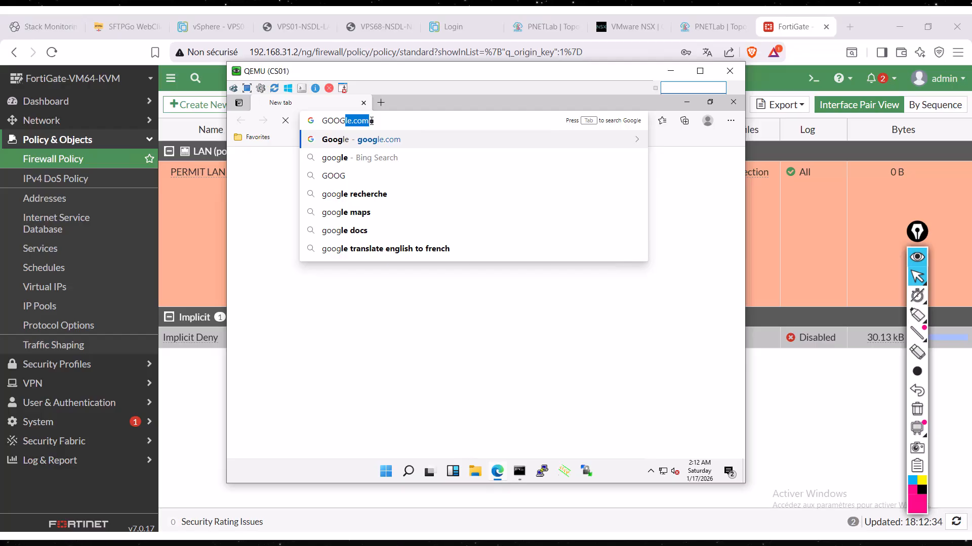
pyautogui.press('Return')
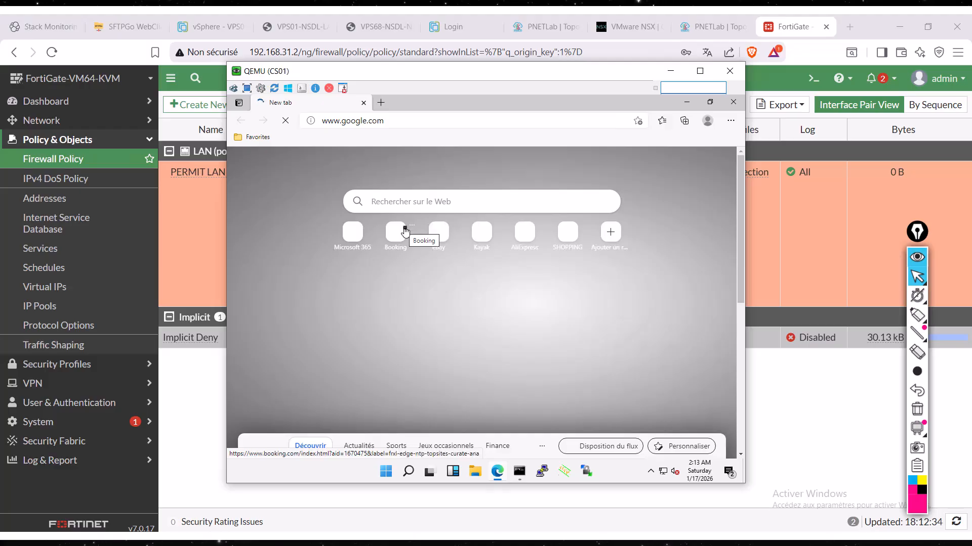
pyautogui.click(381, 102)
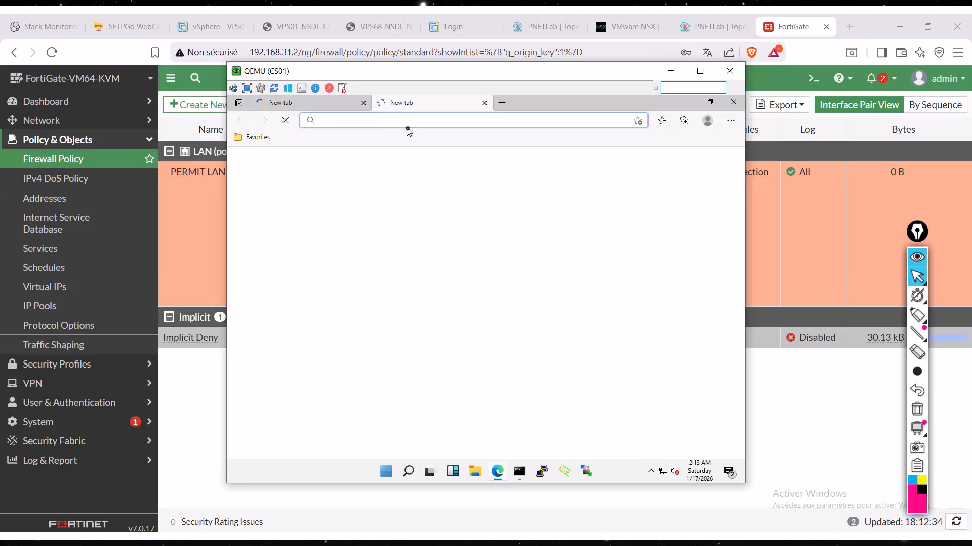
pyautogui.write('https:/')
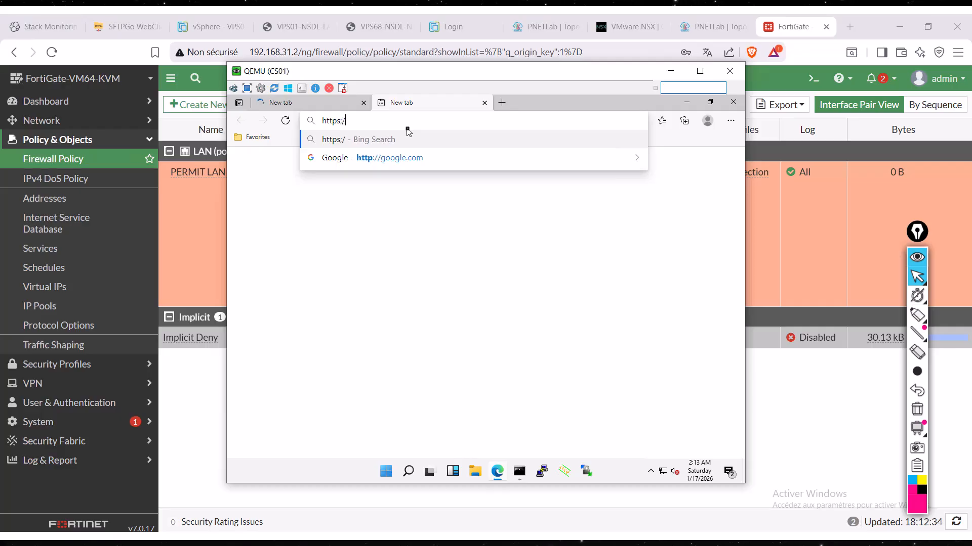
pyautogui.press('BackSpace')
pyautogui.press('BackSpace')
pyautogui.press('BackSpace')
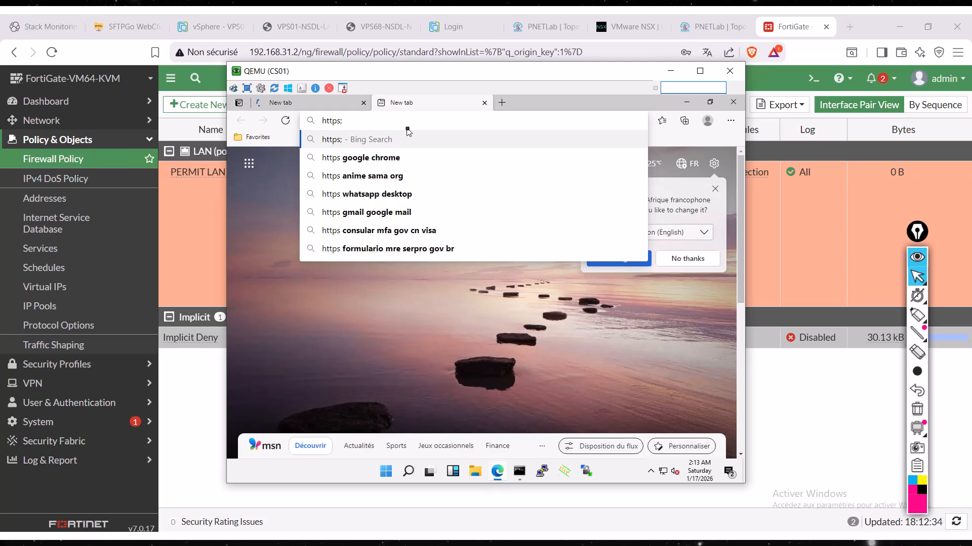
pyautogui.press('BackSpace')
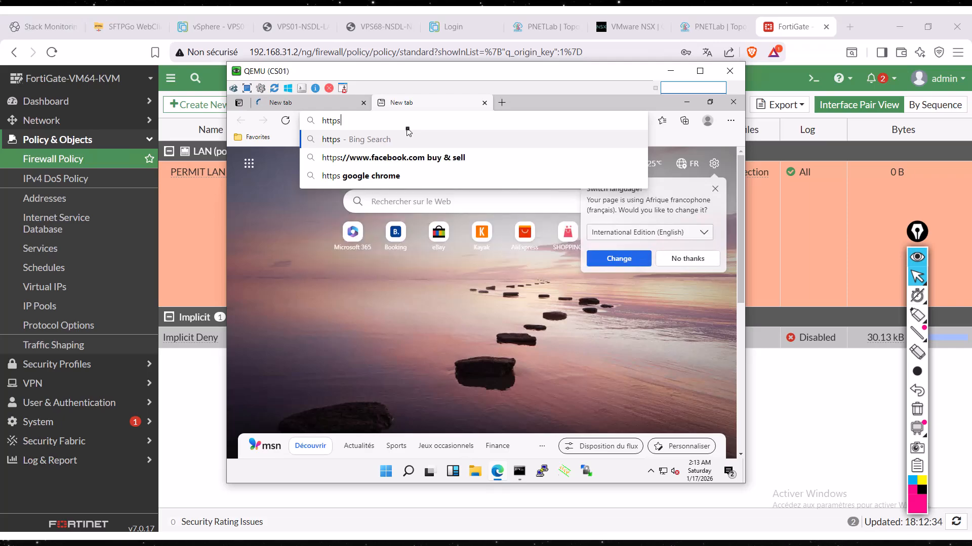
pyautogui.press('BackSpace')
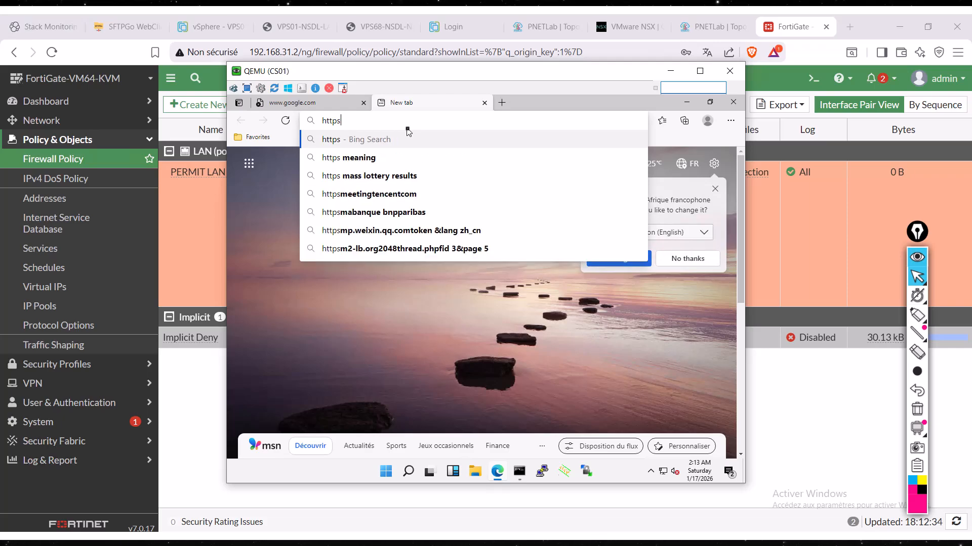
pyautogui.write('?')
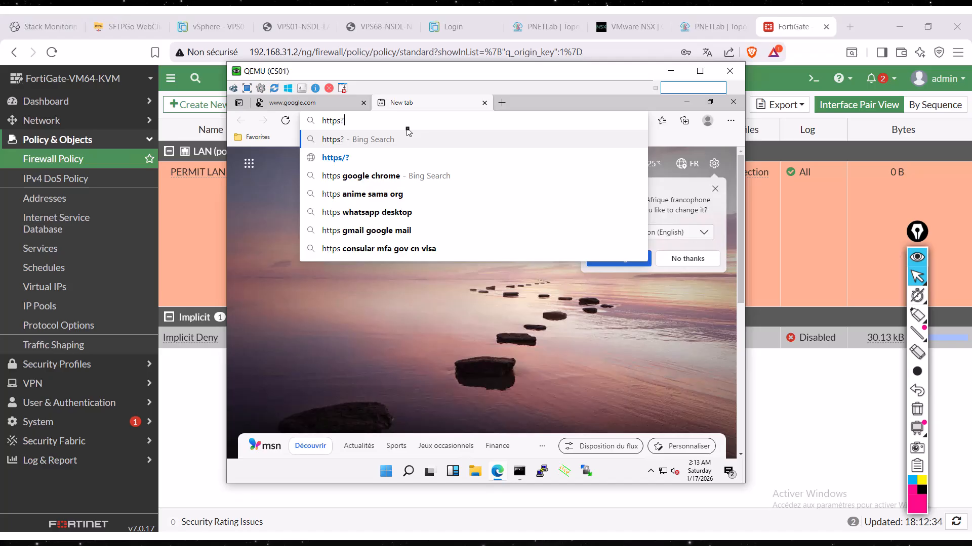
pyautogui.press('BackSpace')
pyautogui.write(';')
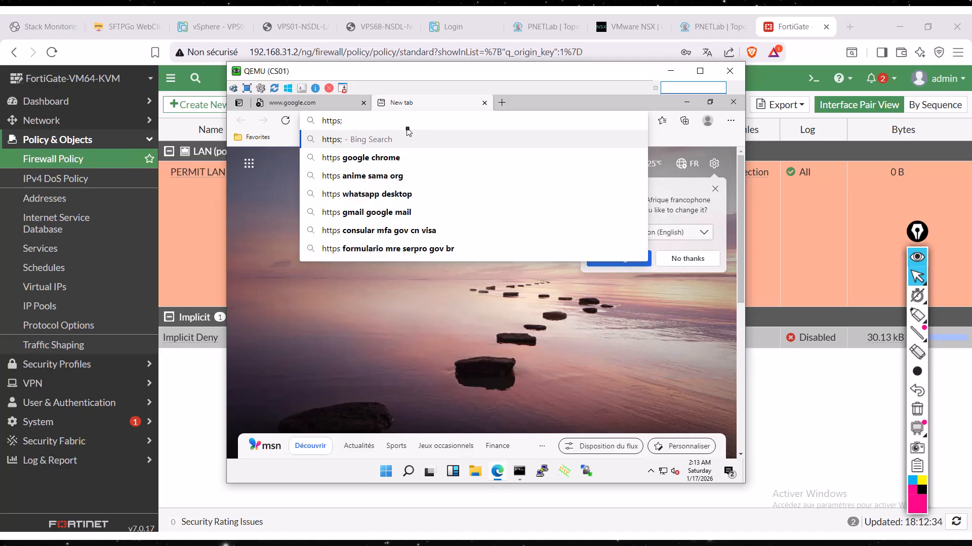
pyautogui.press('BackSpace')
pyautogui.write(',')
pyautogui.press('BackSpace')
pyautogui.press('BackSpace')
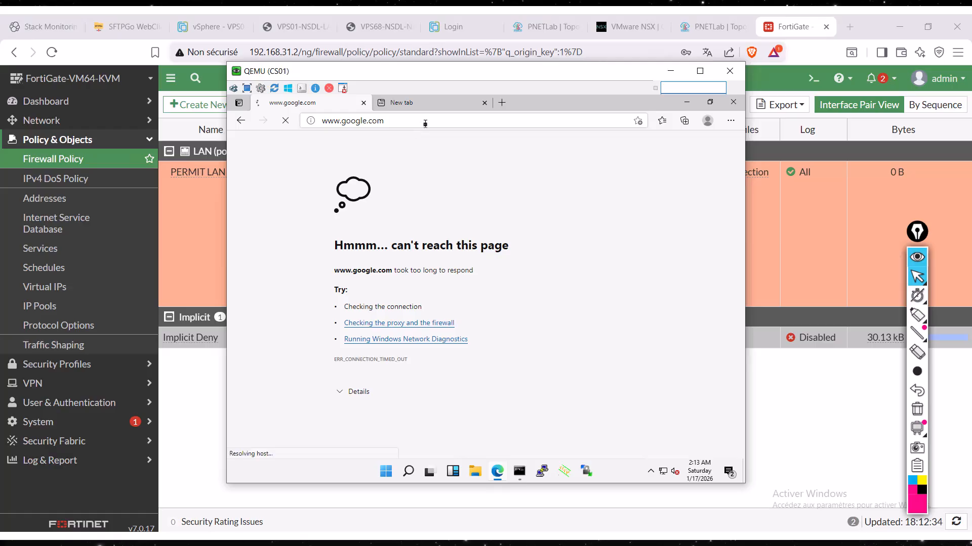
pyautogui.click(425, 123)
pyautogui.click(425, 124)
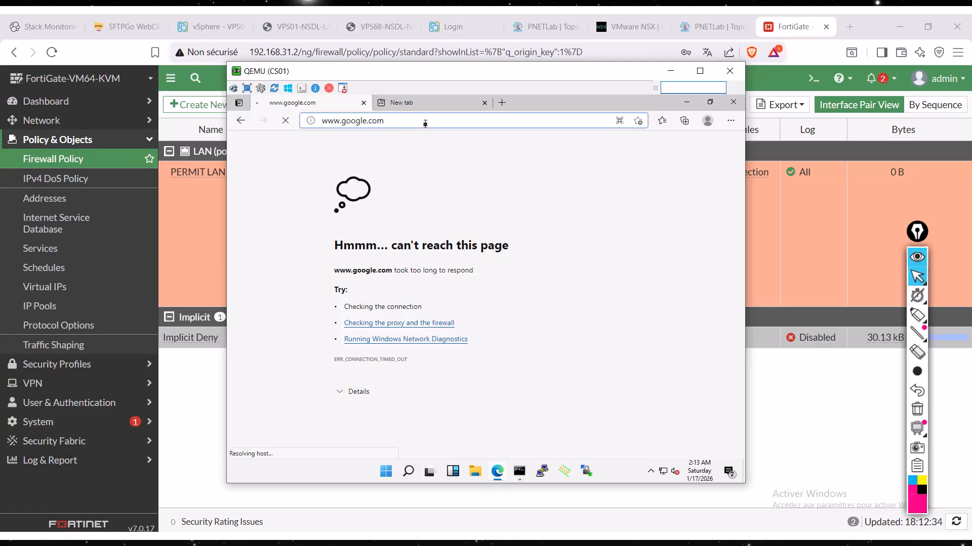
pyautogui.press('Delete')
pyautogui.press('Delete')
pyautogui.press('Delete')
pyautogui.press('Delete')
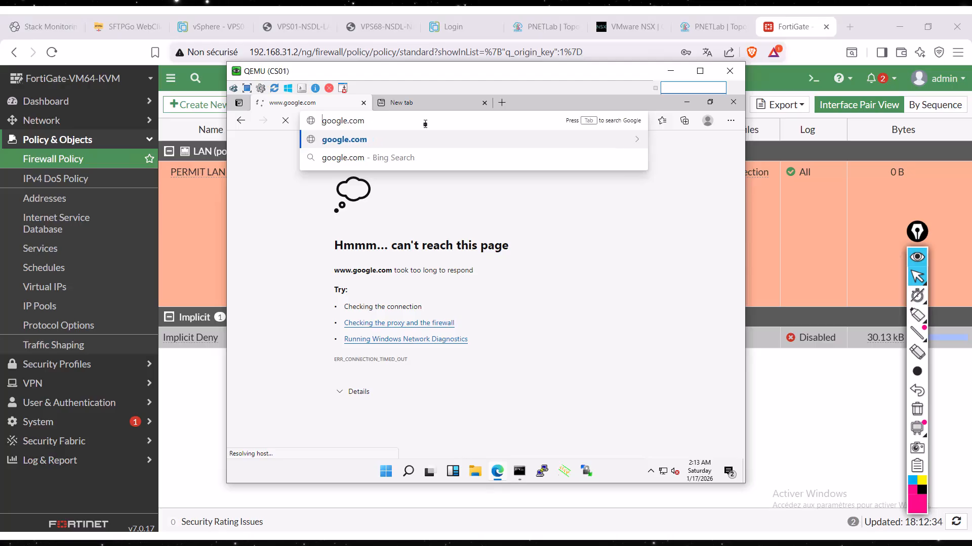
pyautogui.press('Return')
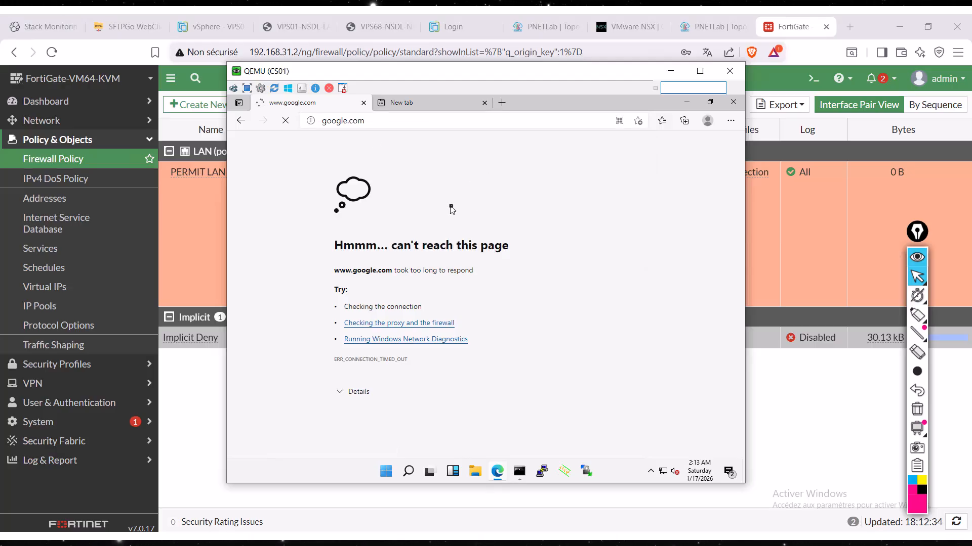
pyautogui.click(391, 120)
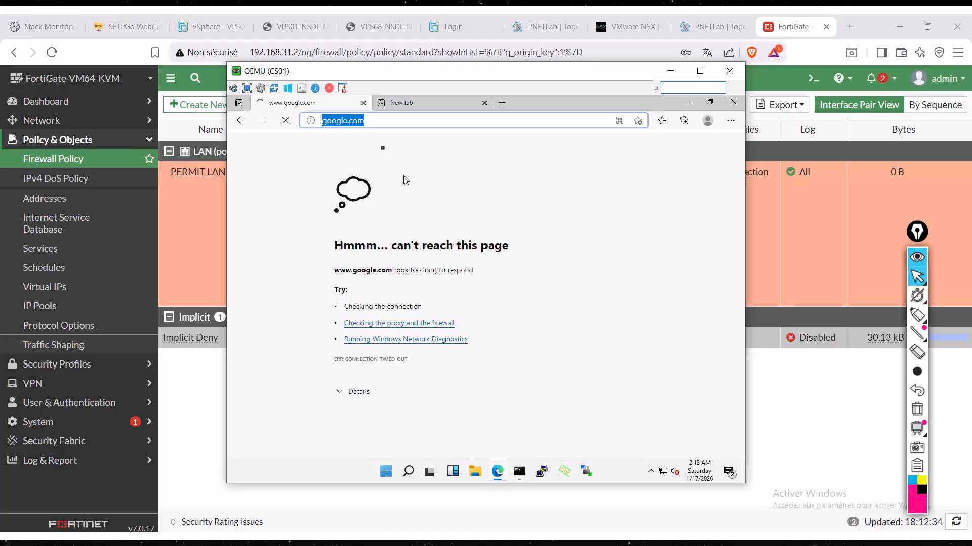
# - Search the web for "HHH" in a new browser tab
pyautogui.click(502, 102)
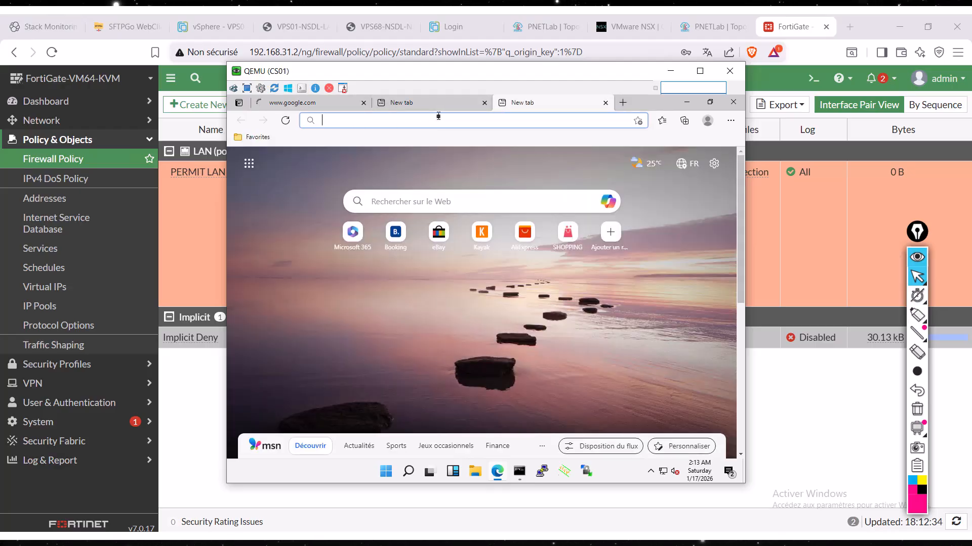
pyautogui.write('HHH')
pyautogui.press('Return')
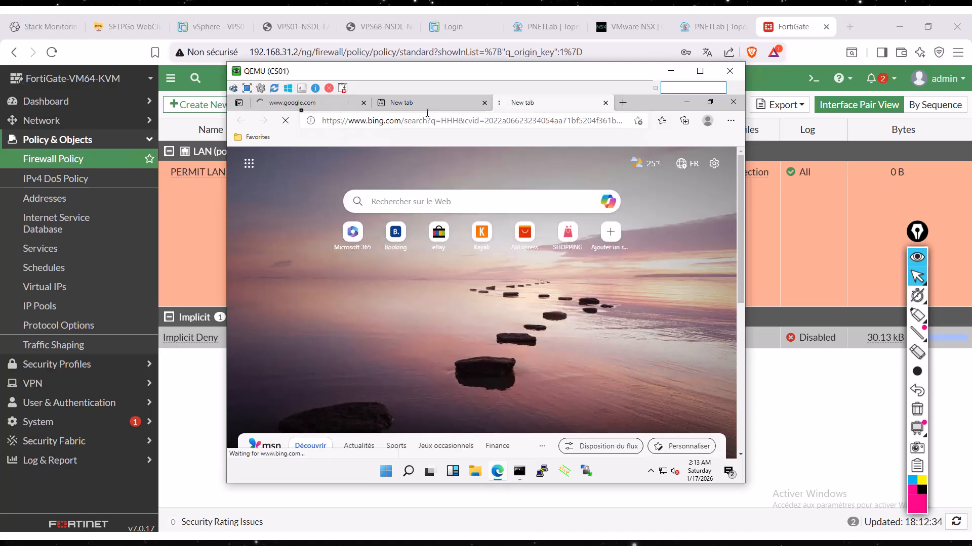
pyautogui.click(380, 121)
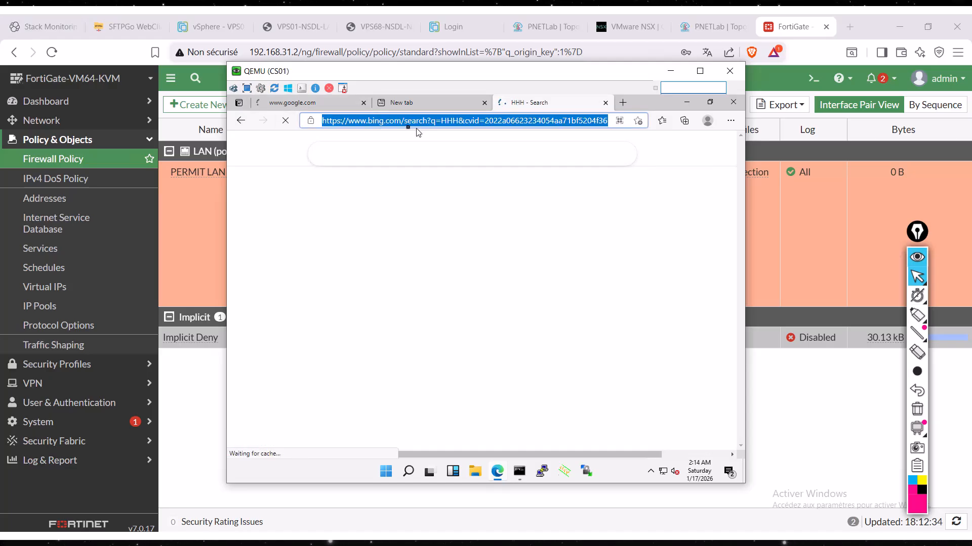
pyautogui.click(408, 121)
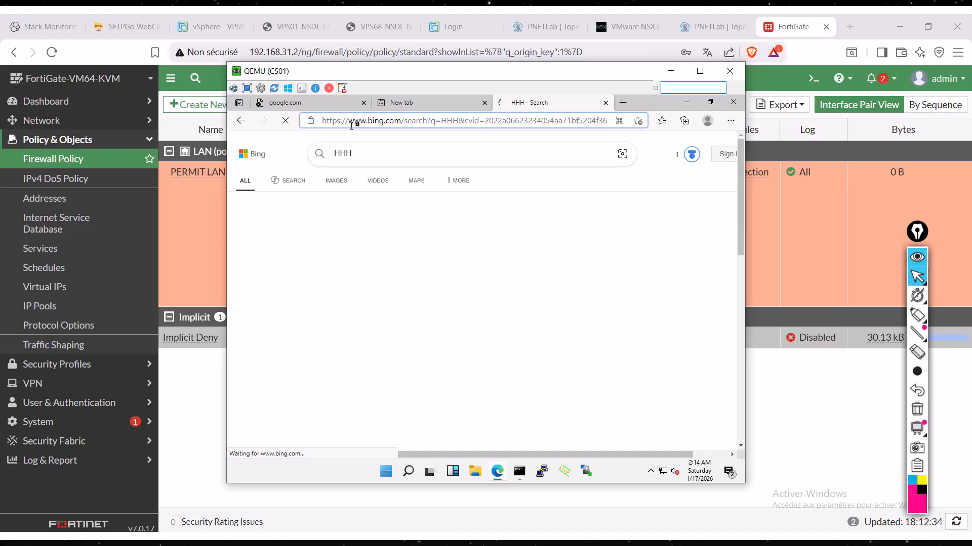
pyautogui.click(382, 123)
pyautogui.click(383, 123)
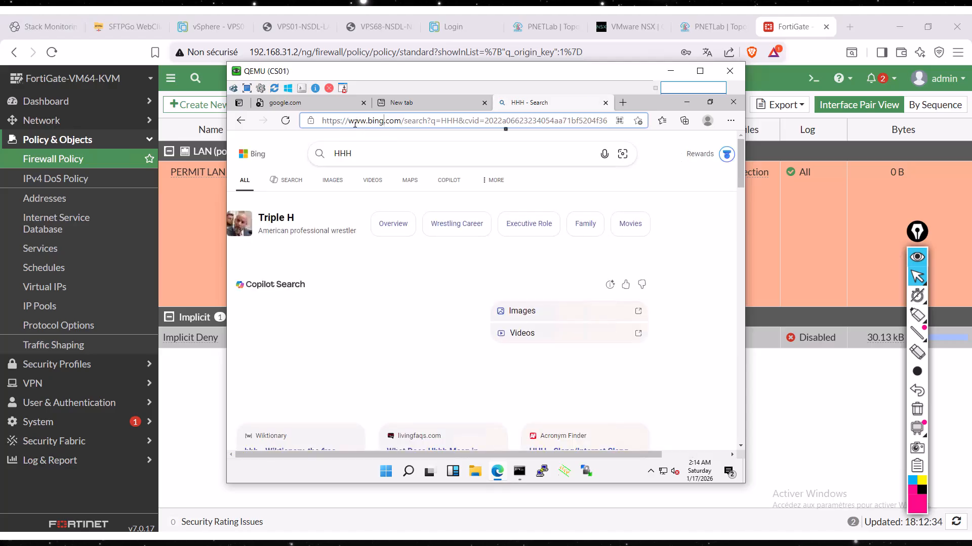
pyautogui.moveTo(354, 122); pyautogui.dragTo(637, 126)
pyautogui.press('BackSpace')
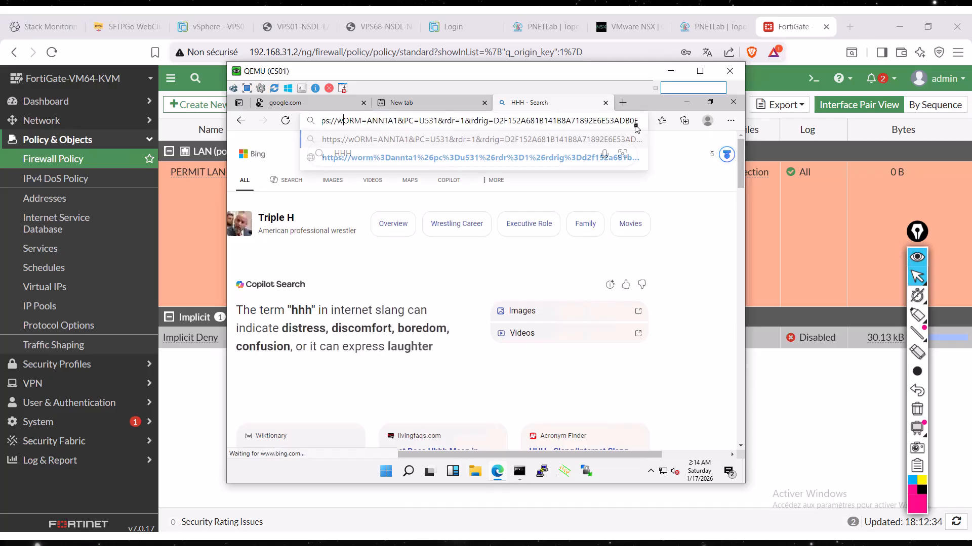
pyautogui.press('BackSpace')
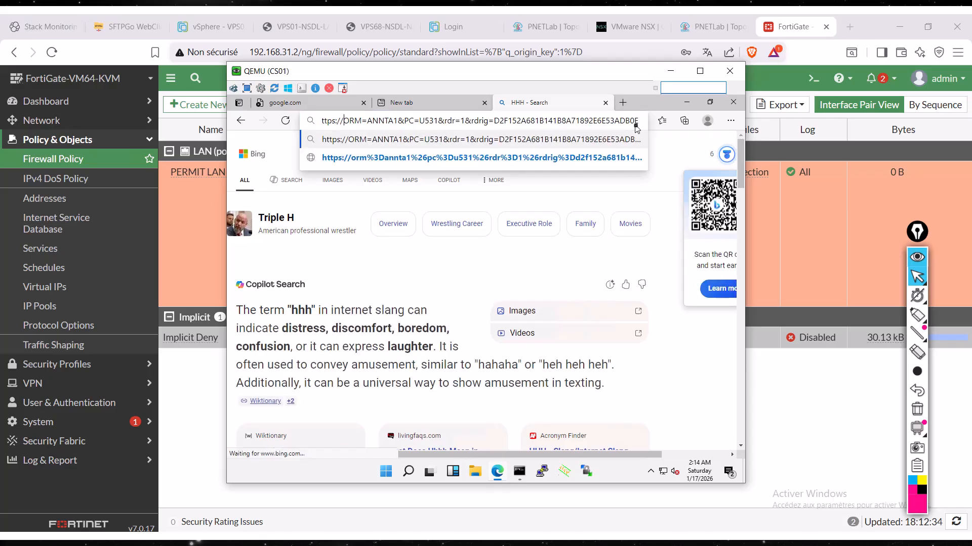
pyautogui.press('Delete')
pyautogui.press('Delete')
pyautogui.press('Delete')
pyautogui.press('Delete')
pyautogui.press('Delete')
pyautogui.press('Delete')
pyautogui.press('Delete')
pyautogui.press('Delete')
pyautogui.press('Delete')
pyautogui.press('Delete')
pyautogui.press('Delete')
pyautogui.press('Delete')
pyautogui.press('Delete')
pyautogui.press('Delete')
pyautogui.press('Delete')
pyautogui.press('Delete')
pyautogui.press('Delete')
pyautogui.press('Delete')
pyautogui.press('Delete')
pyautogui.press('Delete')
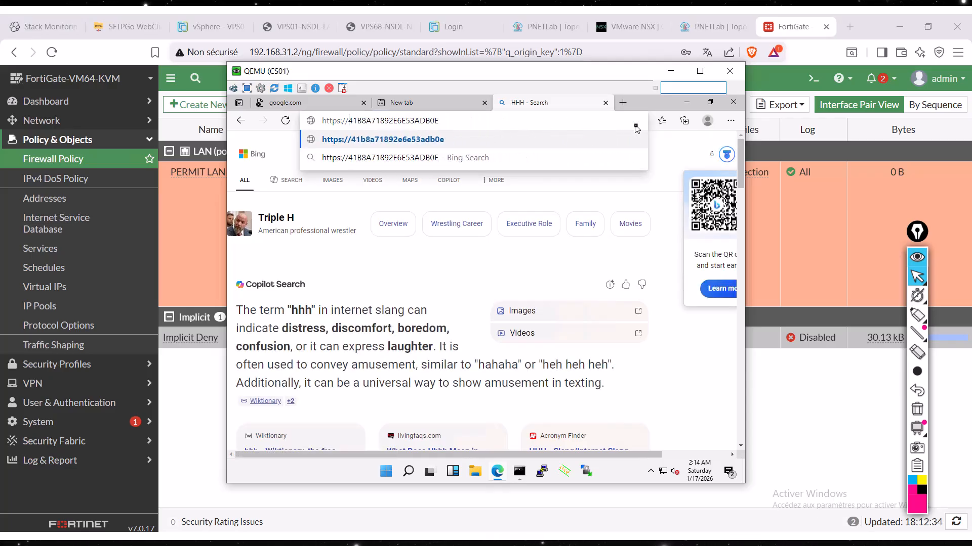
pyautogui.press('Delete')
pyautogui.press('Delete')
pyautogui.press('Delete')
pyautogui.press('Delete')
pyautogui.press('Delete')
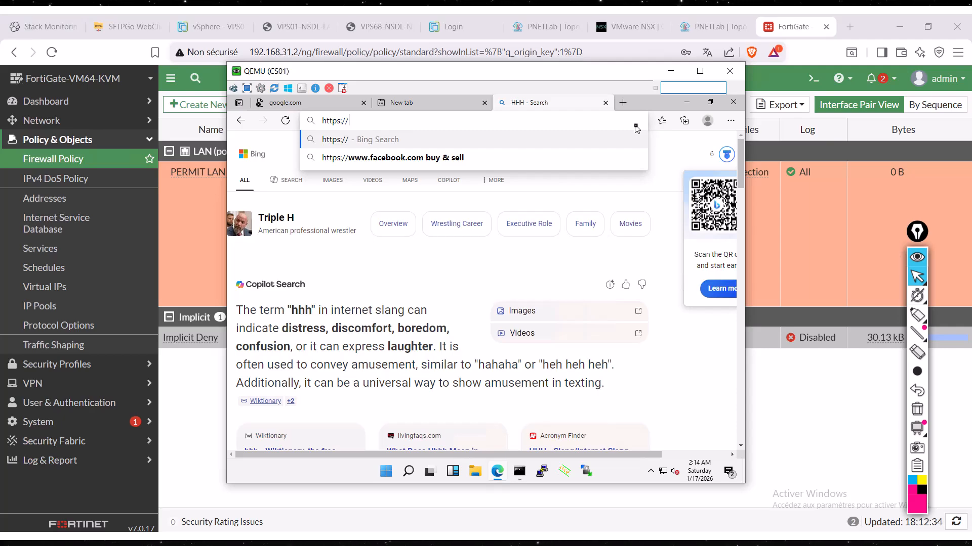
pyautogui.write('google.')
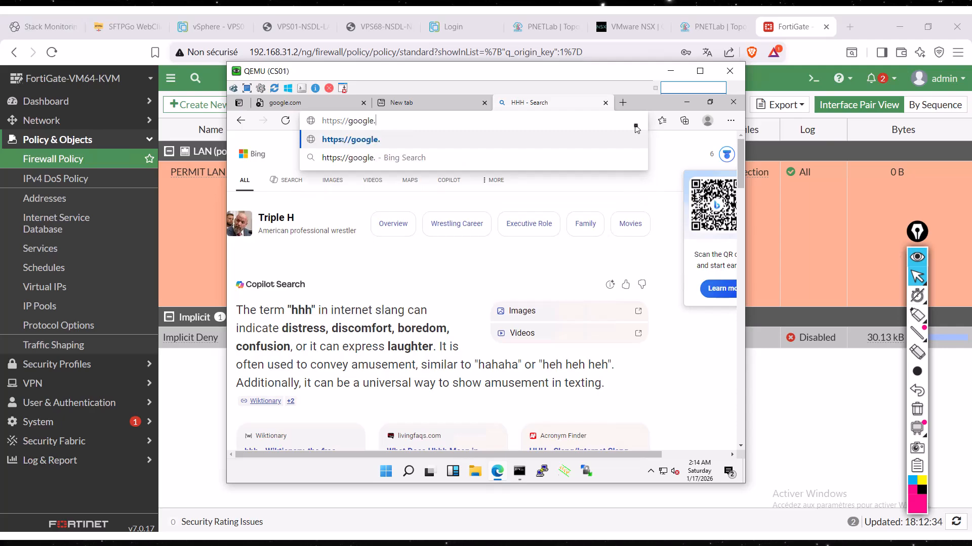
pyautogui.write('com')
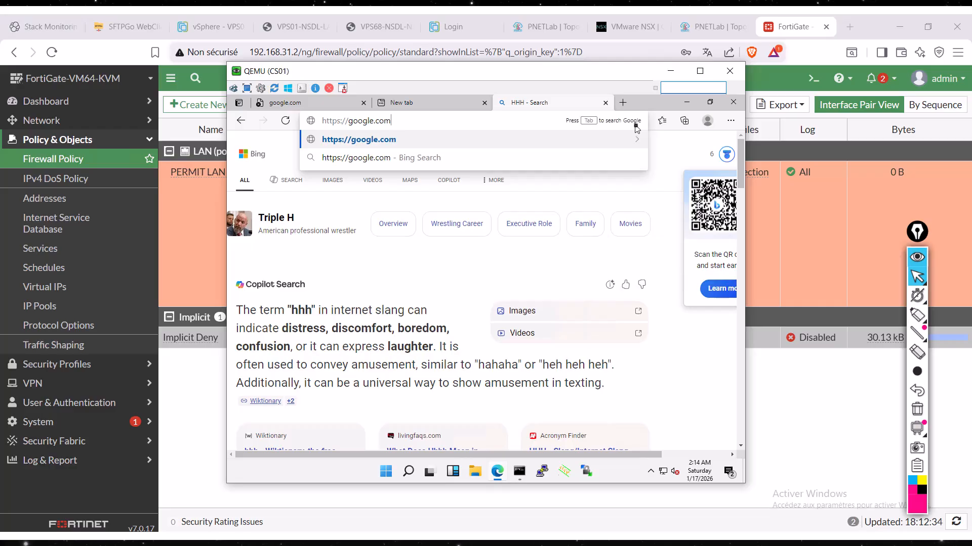
pyautogui.press('Return')
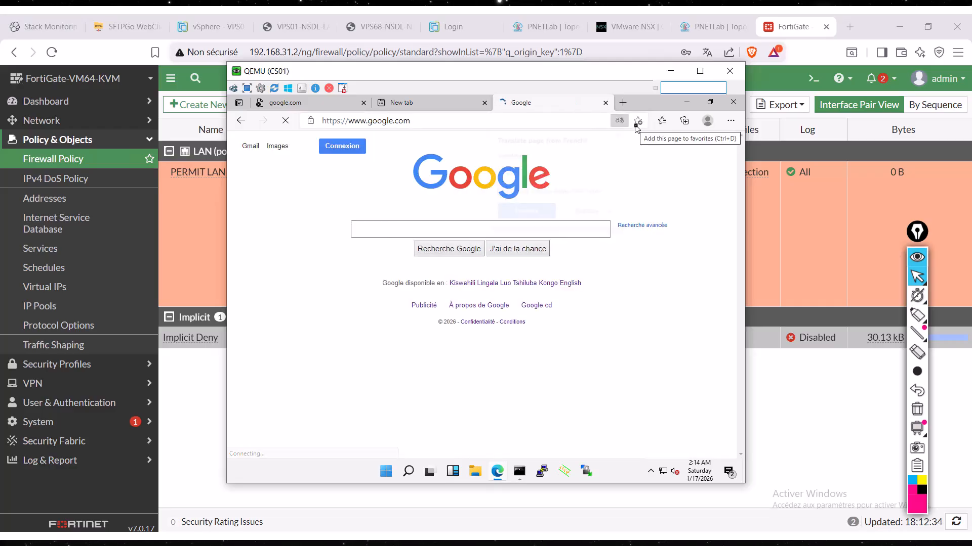
# - Switch back to FortiGate, circle the PERMIT LAN TO WAN policy's statistics with the annotation pen, and clear the drawing
pyautogui.click(196, 455)
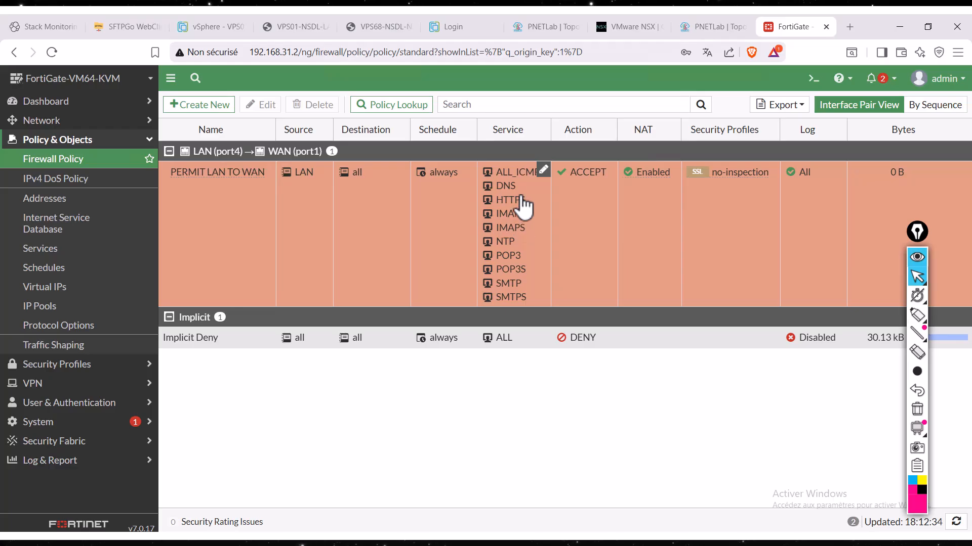
pyautogui.doubleClick(233, 221)
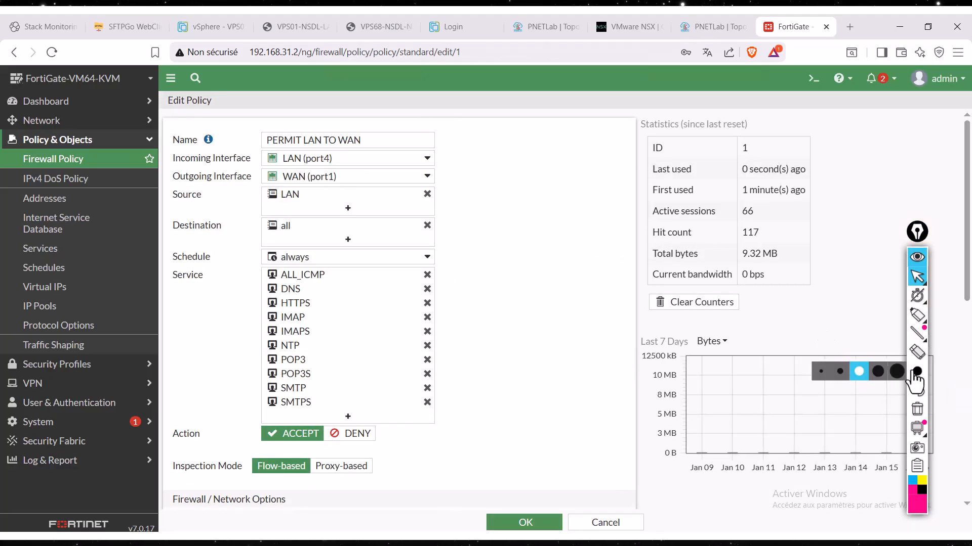
pyautogui.click(917, 314)
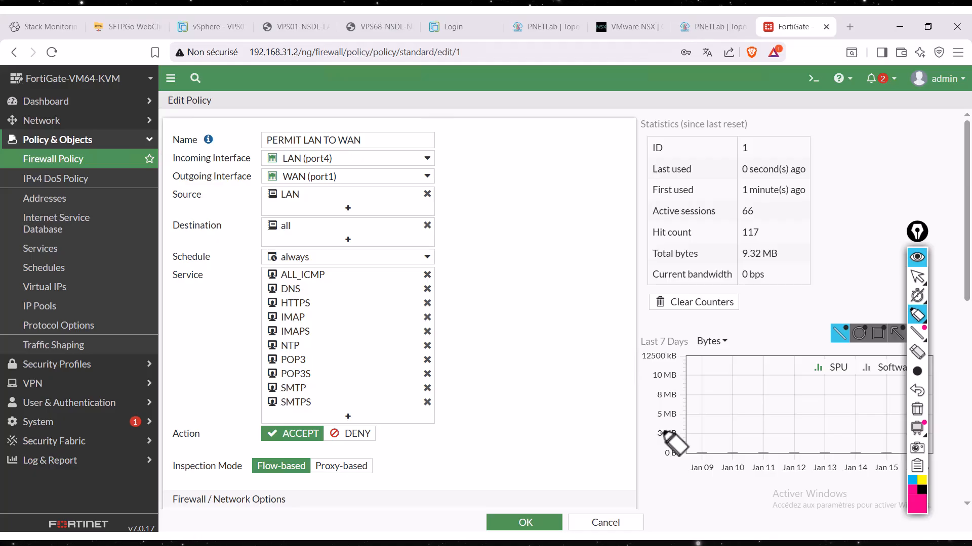
pyautogui.moveTo(792, 129)
pyautogui.mouseDown()
pyautogui.moveTo(685, 124)
pyautogui.moveTo(817, 298)
pyautogui.moveTo(721, 117)
pyautogui.mouseUp()
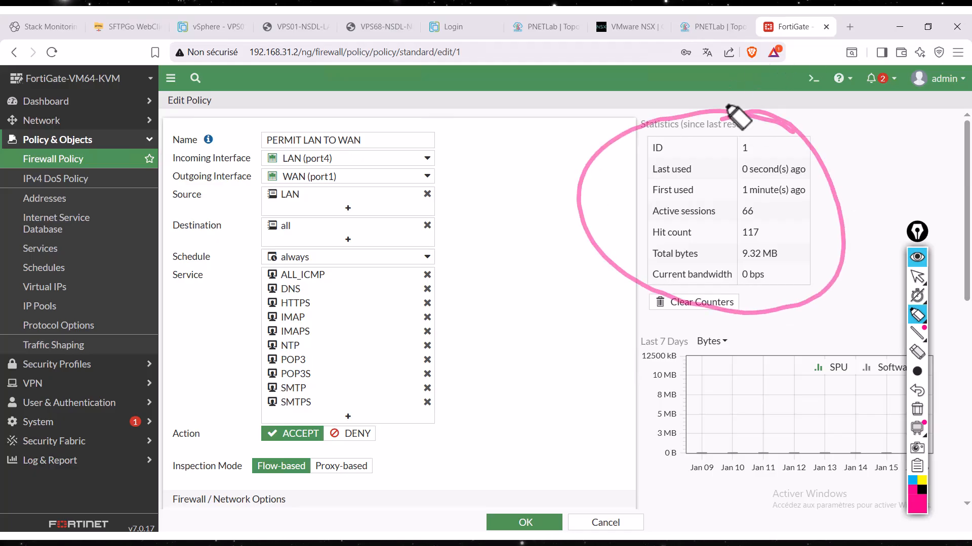
pyautogui.click(917, 277)
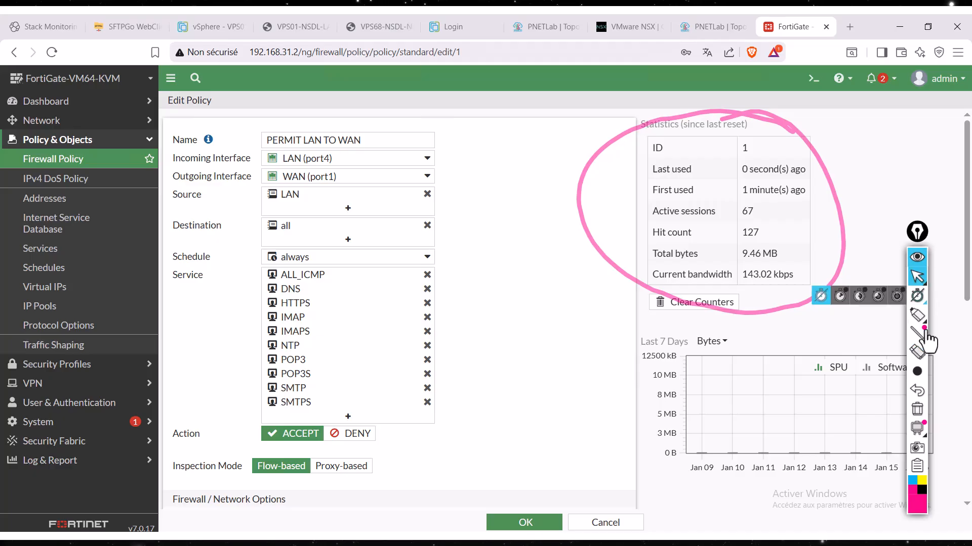
pyautogui.click(917, 409)
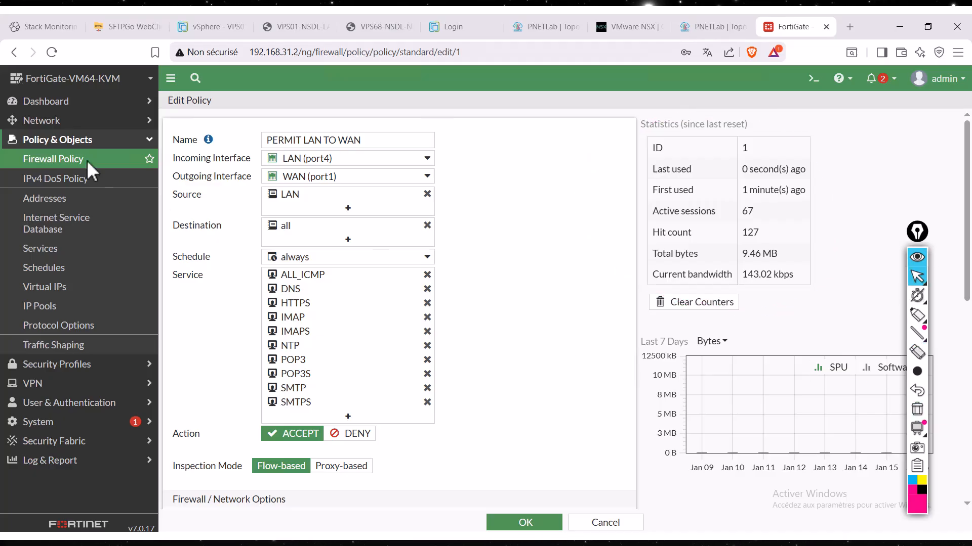
# - Return to the firewall policy list, and switch to the PNETLab topology
pyautogui.click(107, 158)
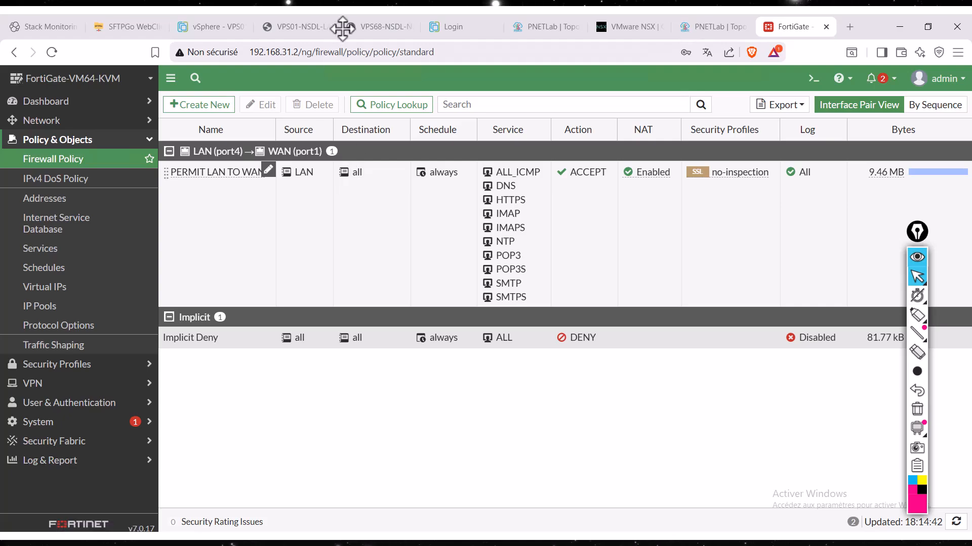
pyautogui.click(719, 30)
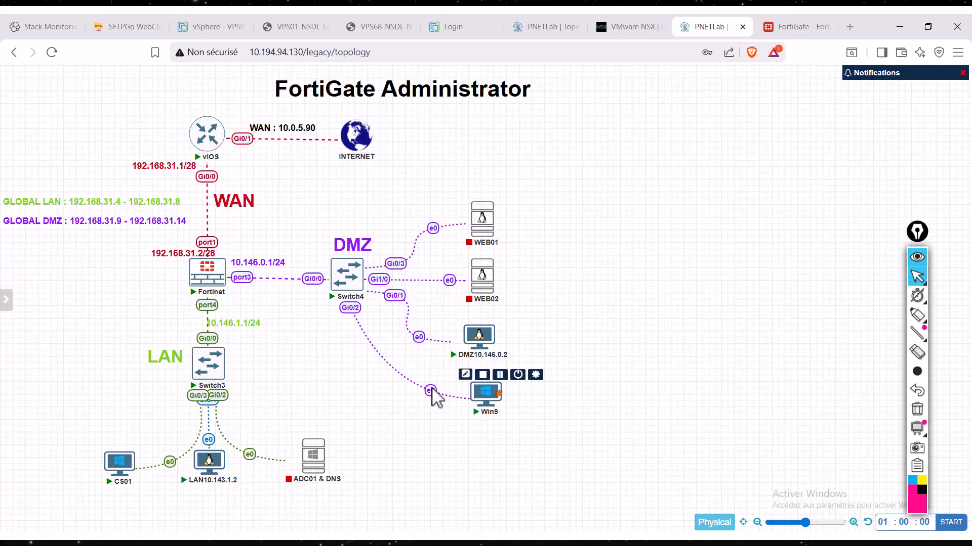
# - On the CS01 client, run sysdm.cpl to open System Properties
pyautogui.moveTo(132, 462)
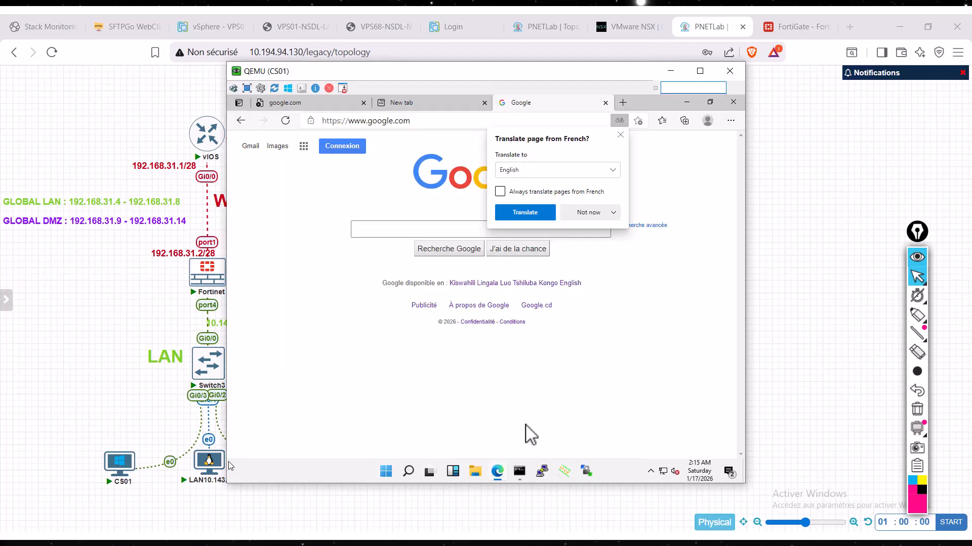
pyautogui.rightClick(387, 472)
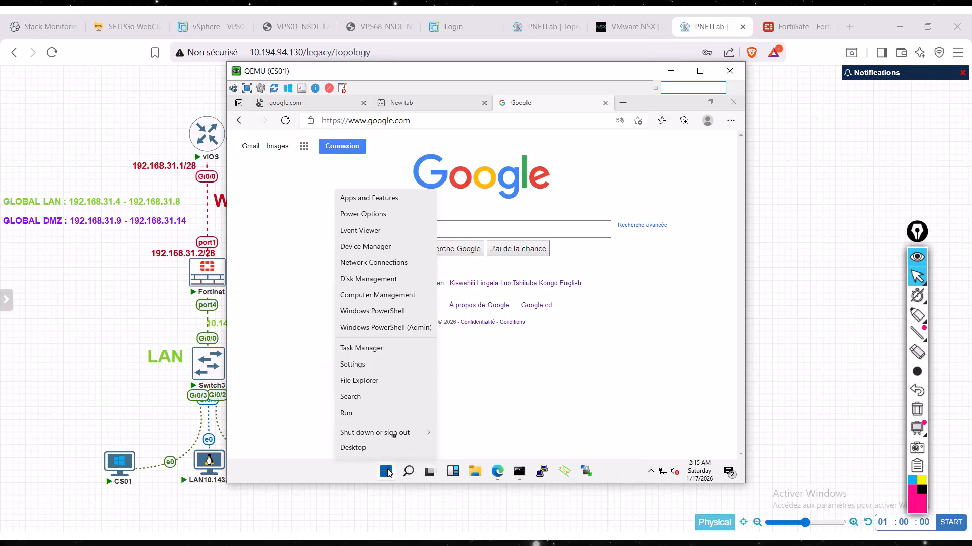
pyautogui.click(370, 418)
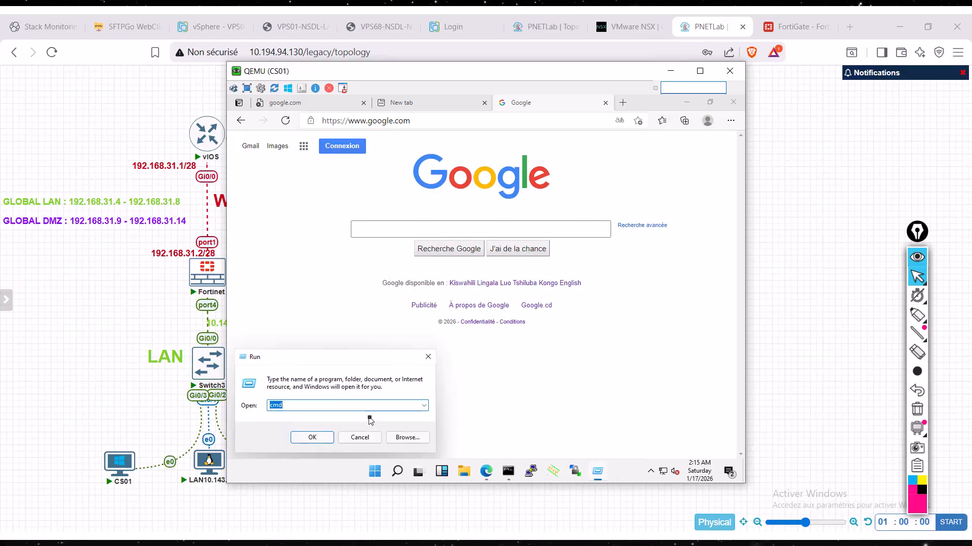
pyautogui.write('sysdm.com')
pyautogui.press('Return')
pyautogui.press('Return')
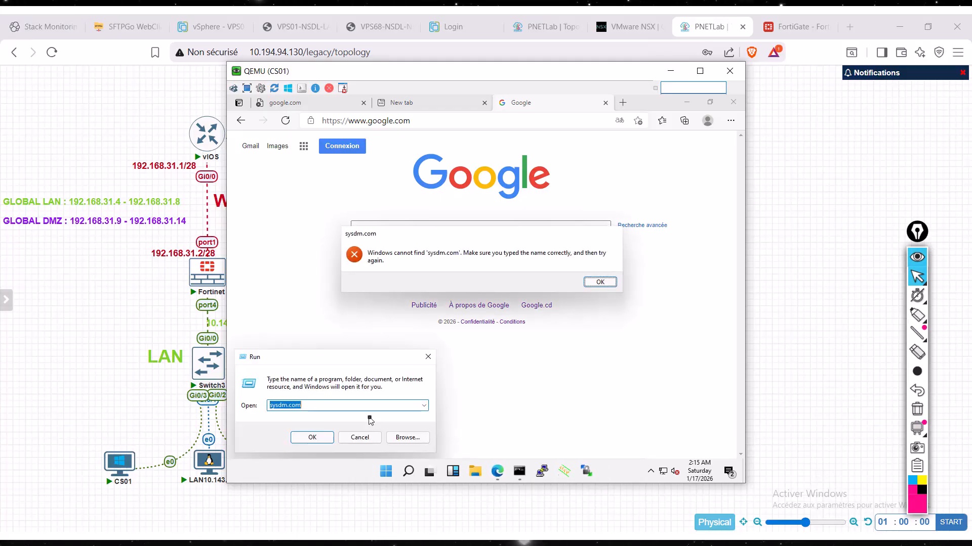
pyautogui.press('BackSpace')
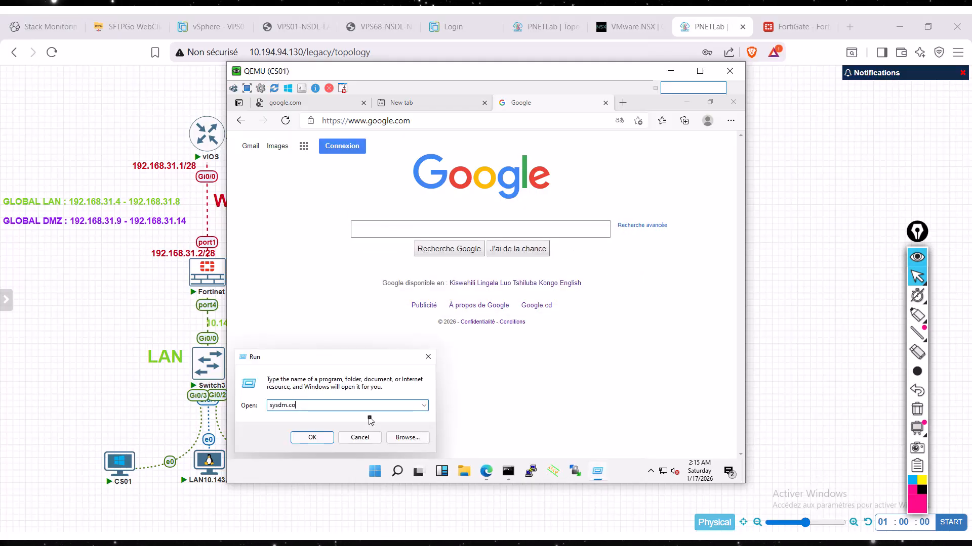
pyautogui.write('pl')
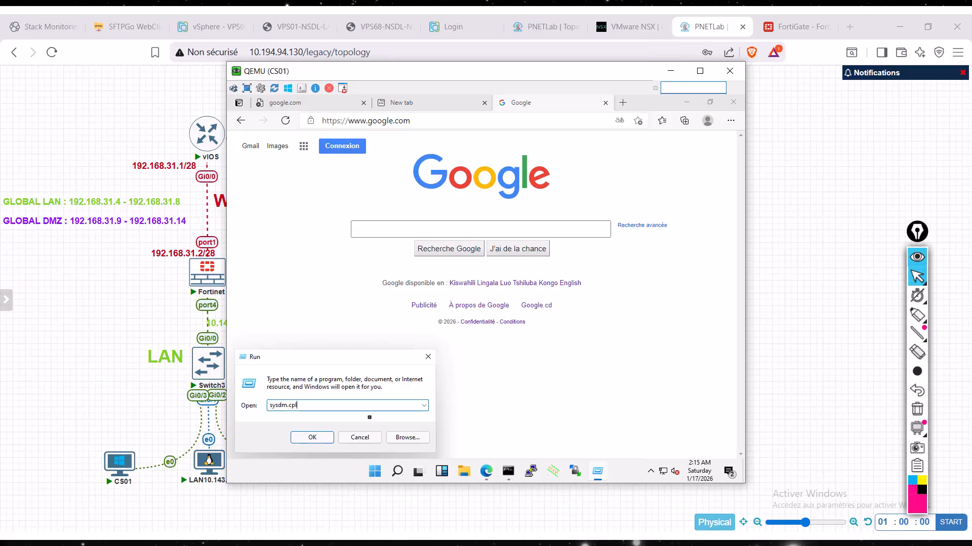
pyautogui.press('Return')
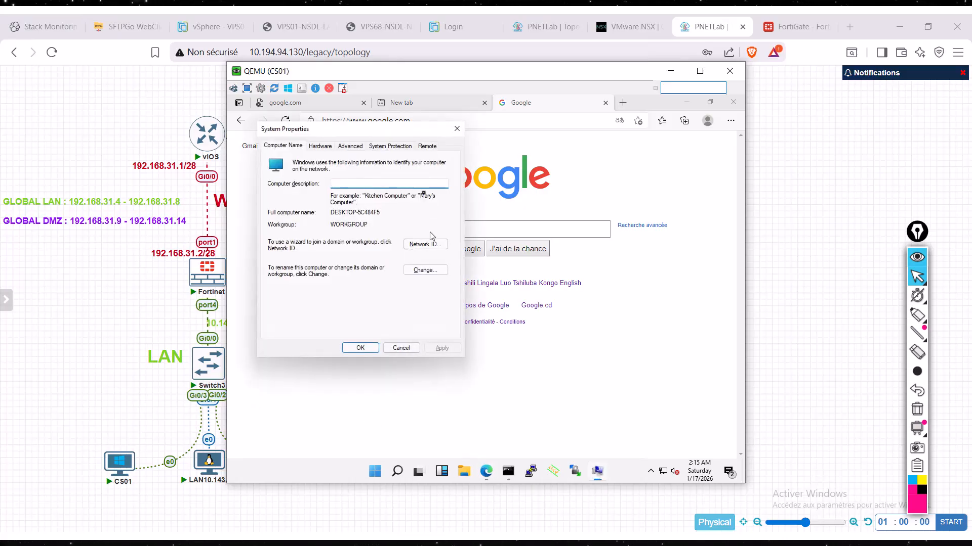
# - Allow remote connections to CS01 in the Remote Desktop settings and confirm
pyautogui.click(426, 152)
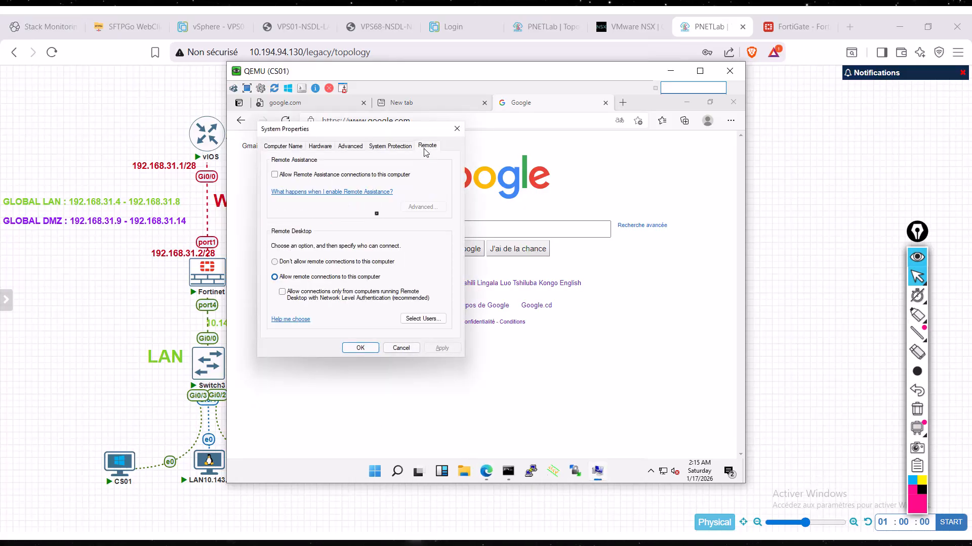
pyautogui.click(302, 278)
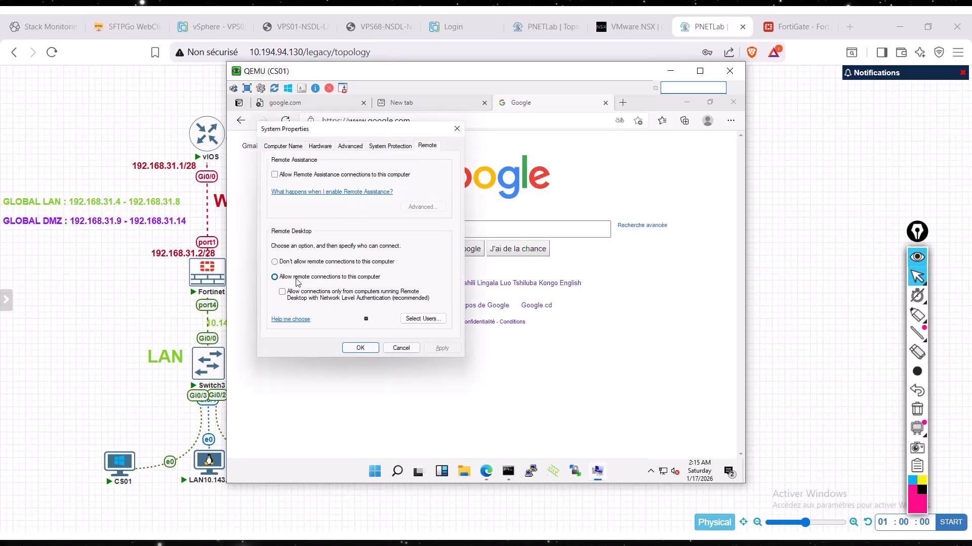
pyautogui.click(360, 348)
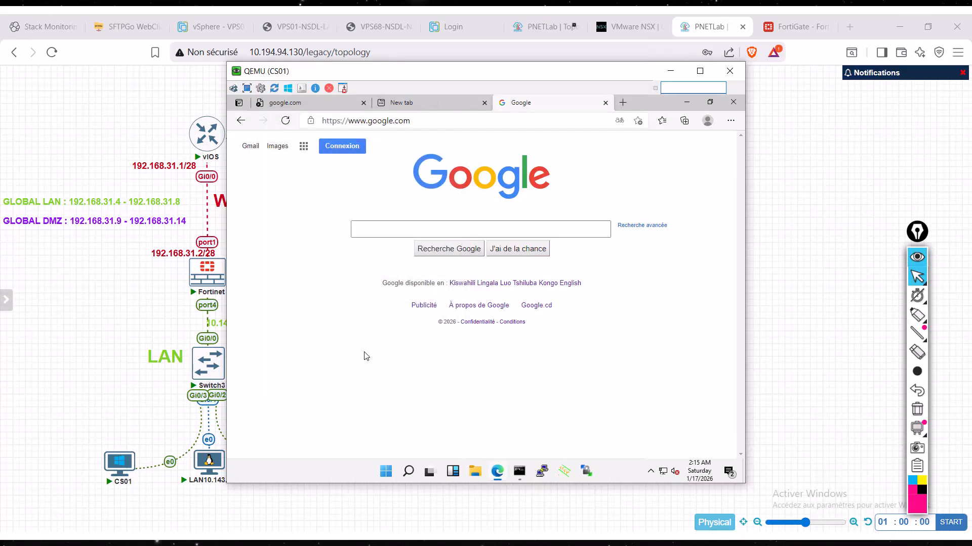
# - Switch to FortiGate, open the CLI console, and begin an execute ping command
pyautogui.click(783, 29)
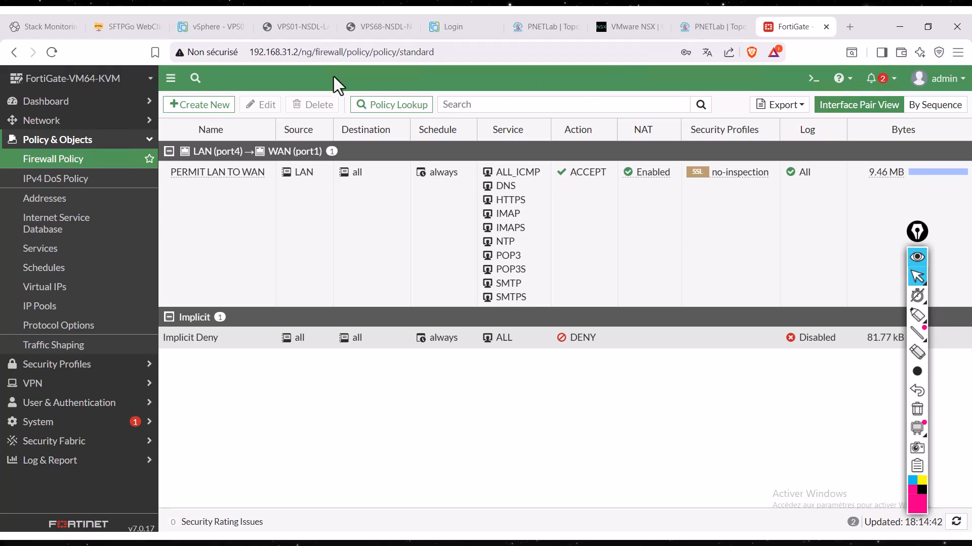
pyautogui.click(812, 79)
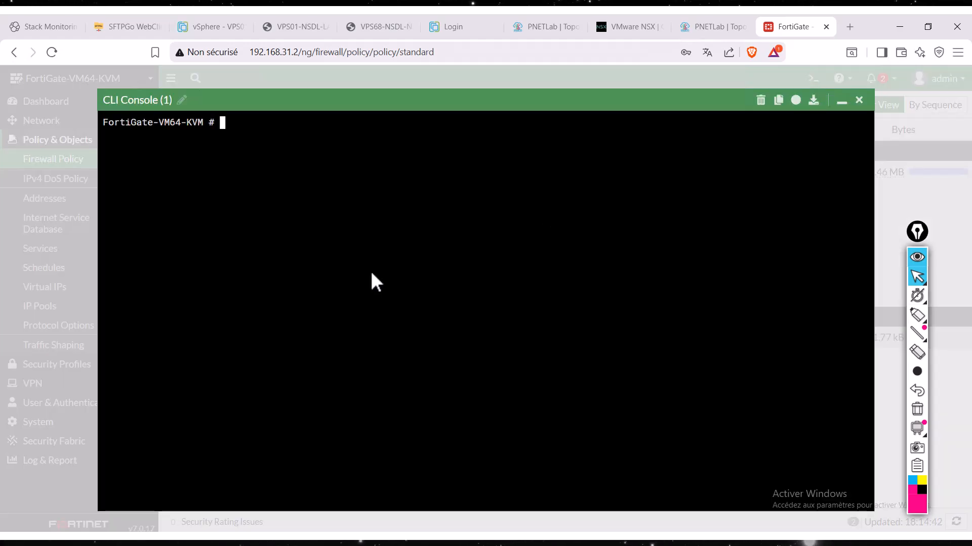
pyautogui.write('execute ping')
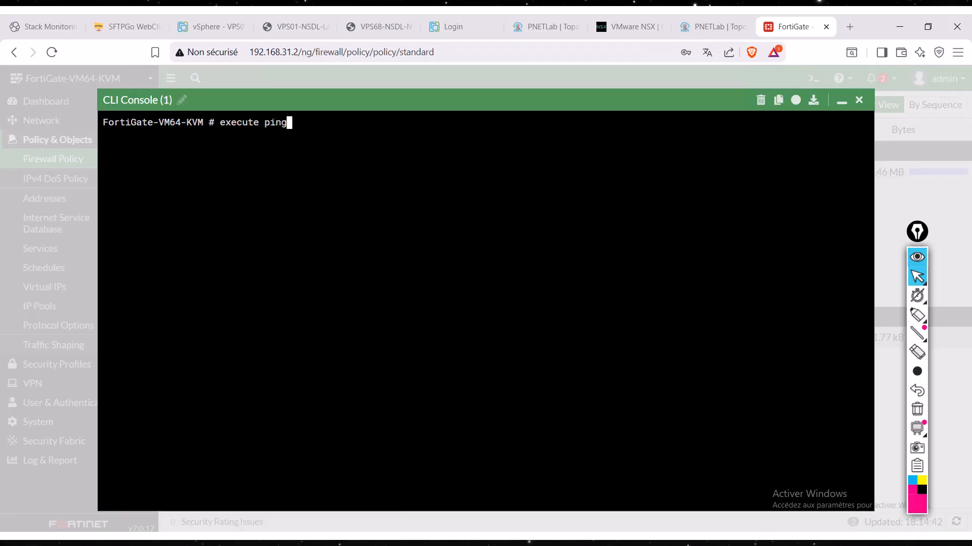
# - Switch to the CS01 client, stop its running ping, and list its network configuration with ipconfig /all
pyautogui.hotkey('alt', 'Tab')
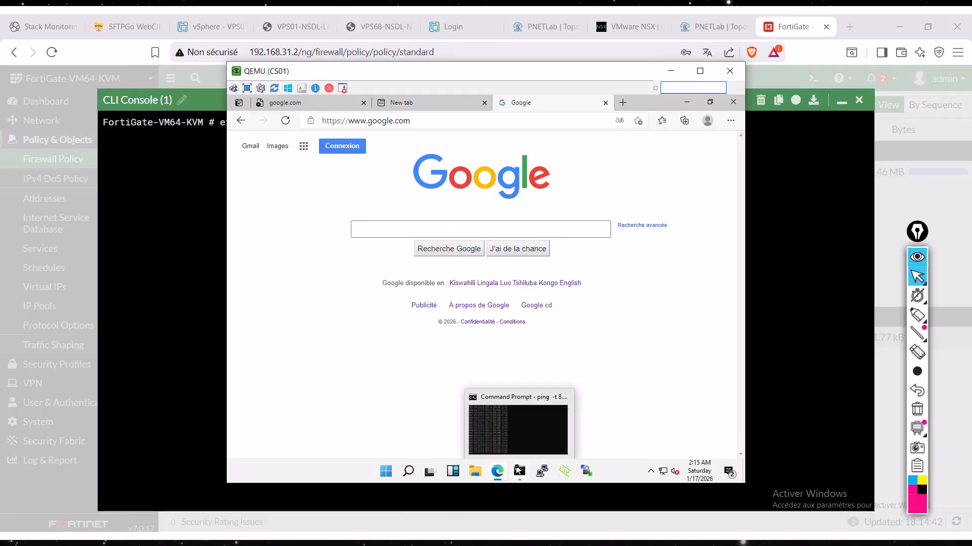
pyautogui.click(518, 471)
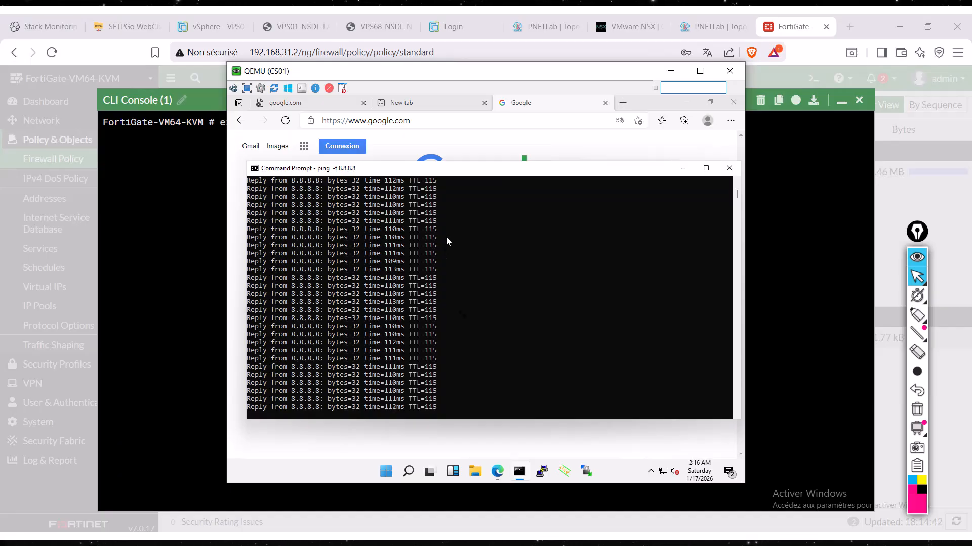
pyautogui.click(464, 319)
pyautogui.hotkey('ctrl', 'c')
pyautogui.hotkey('ctrl', 'c')
pyautogui.press('Up')
pyautogui.press('Up')
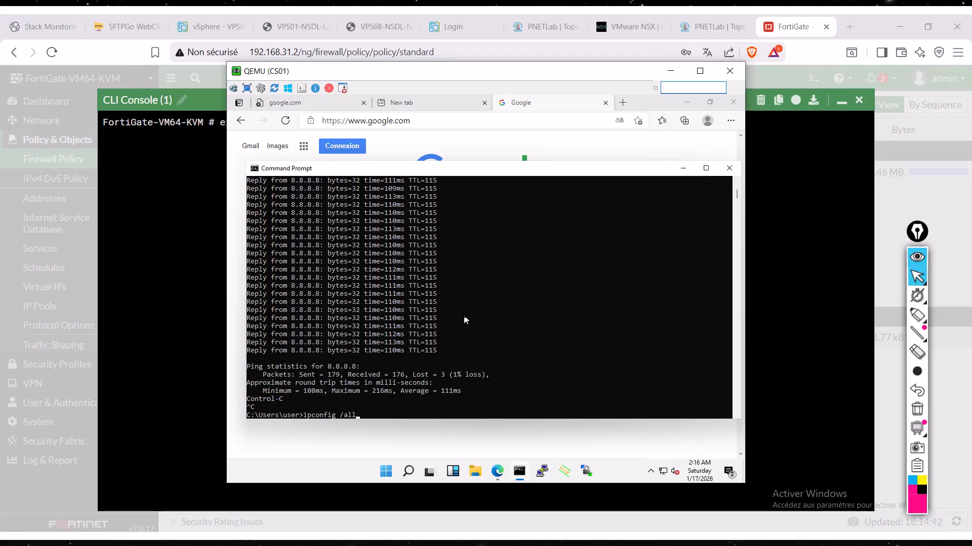
pyautogui.press('Return')
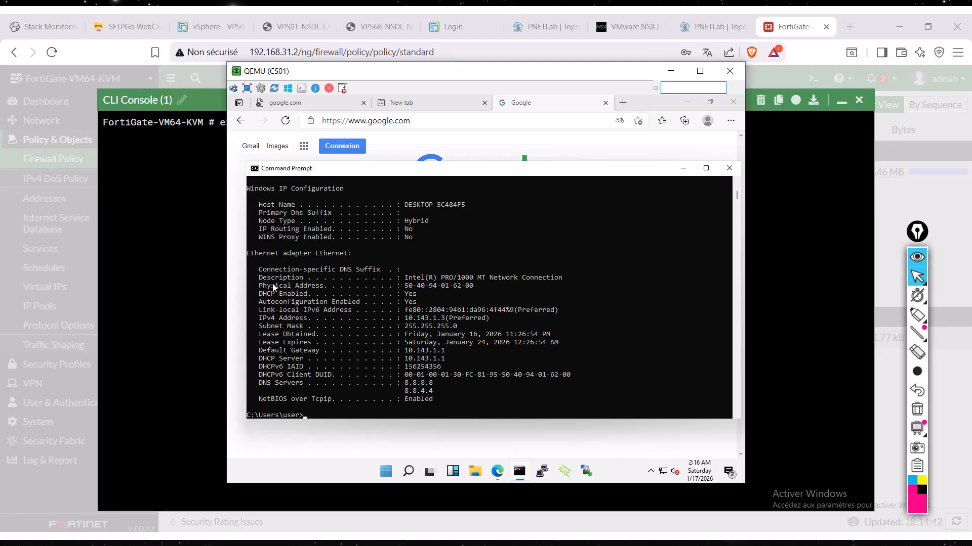
# - Return to FortiGate's CLI console, ping CS01 at 10.143.1.3, stop the ping, and close the console
pyautogui.hotkey('alt', 'Tab')
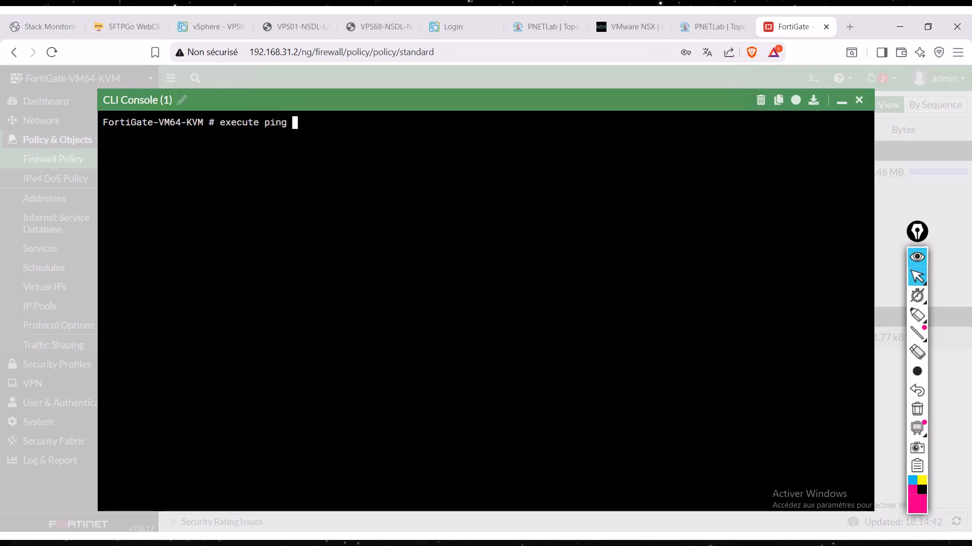
pyautogui.write('10.143.1.3\\702\\665')
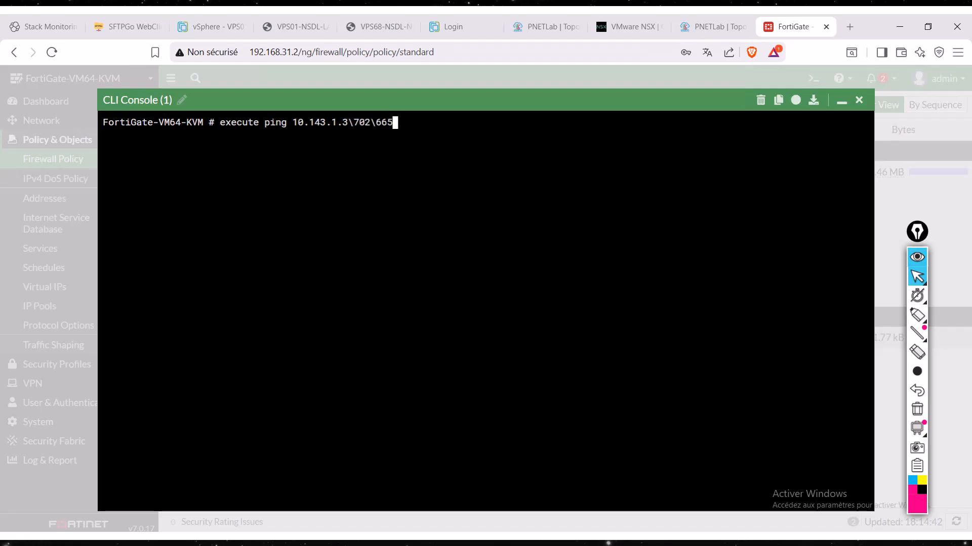
pyautogui.press('BackSpace')
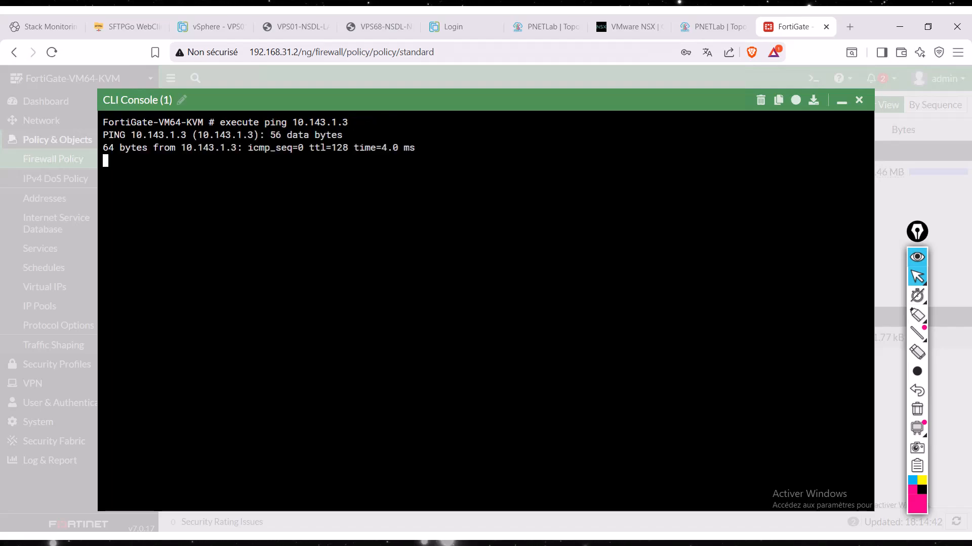
pyautogui.hotkey('ctrl', 'c')
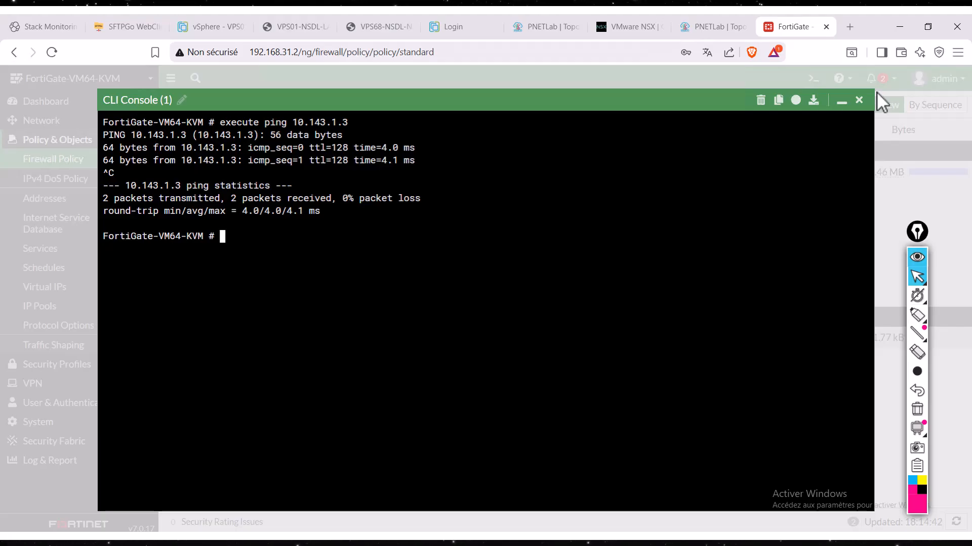
pyautogui.click(859, 100)
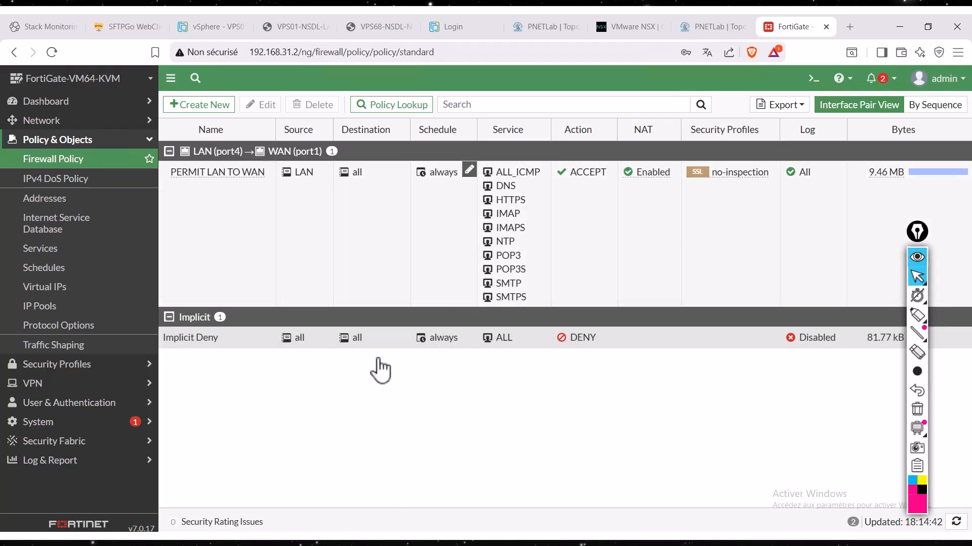
# - Switch to the PNETLab topology, draw a circled RDP note with an arrow through the firewall to CS01, and clear the drawing
pyautogui.click(716, 28)
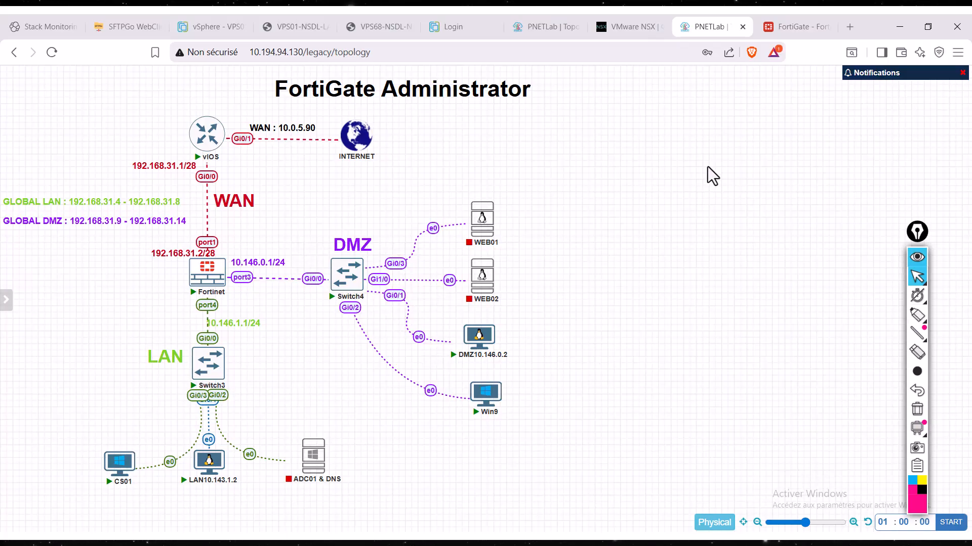
pyautogui.click(917, 315)
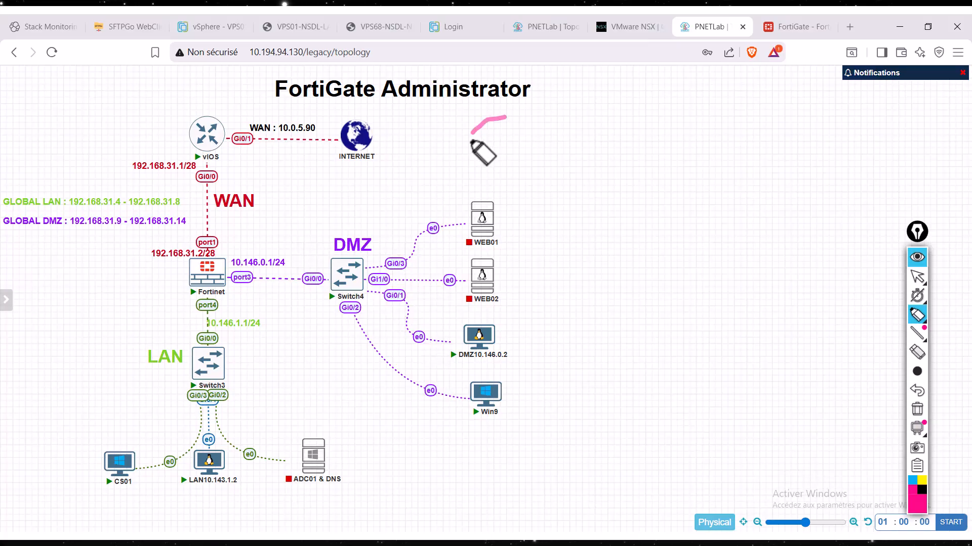
pyautogui.moveTo(476, 127)
pyautogui.mouseDown()
pyautogui.moveTo(587, 171)
pyautogui.moveTo(505, 118)
pyautogui.mouseUp()
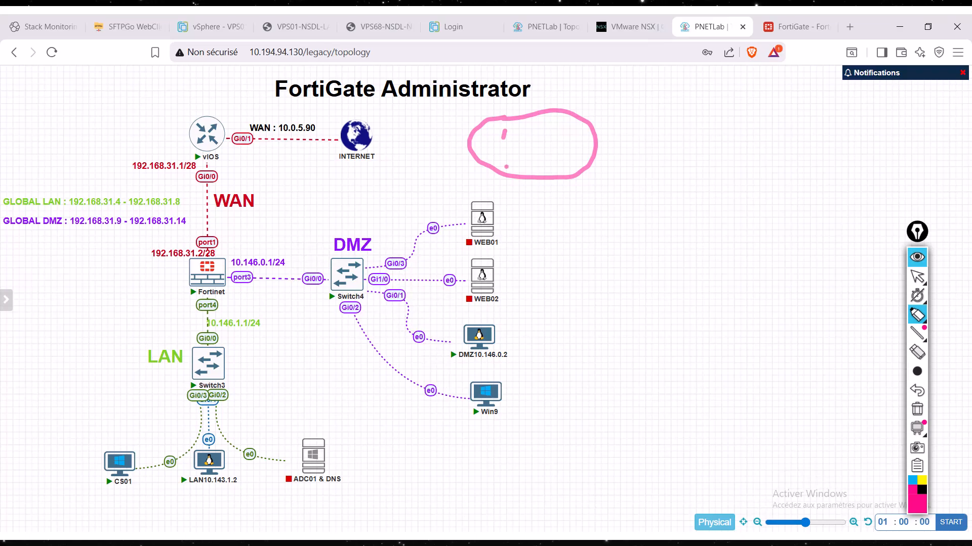
pyautogui.moveTo(504, 123); pyautogui.dragTo(544, 162)
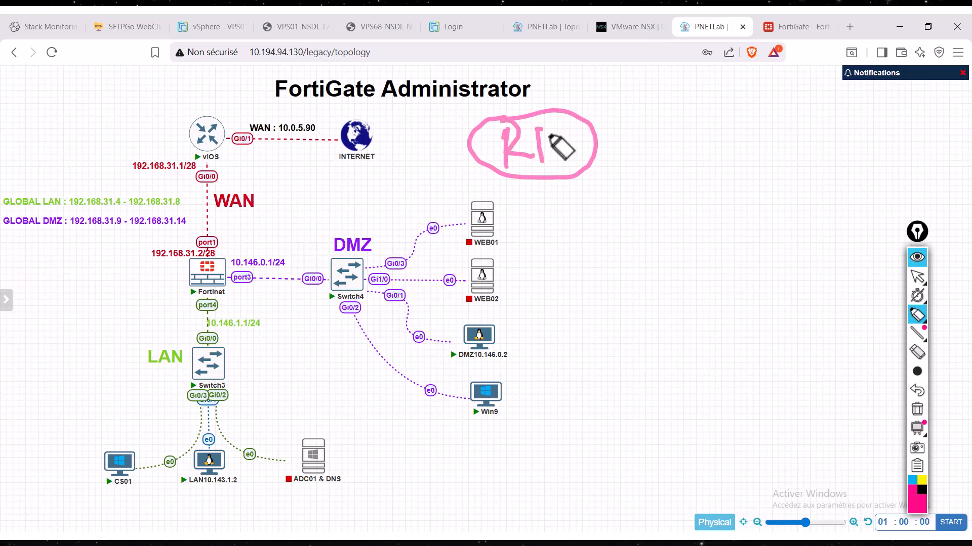
pyautogui.moveTo(542, 130); pyautogui.dragTo(546, 163)
pyautogui.moveTo(571, 125)
pyautogui.mouseDown()
pyautogui.moveTo(571, 163)
pyautogui.moveTo(571, 145)
pyautogui.mouseUp()
pyautogui.moveTo(468, 143)
pyautogui.mouseDown()
pyautogui.moveTo(445, 135)
pyautogui.moveTo(237, 158)
pyautogui.moveTo(198, 339)
pyautogui.moveTo(144, 436)
pyautogui.moveTo(147, 420)
pyautogui.mouseUp()
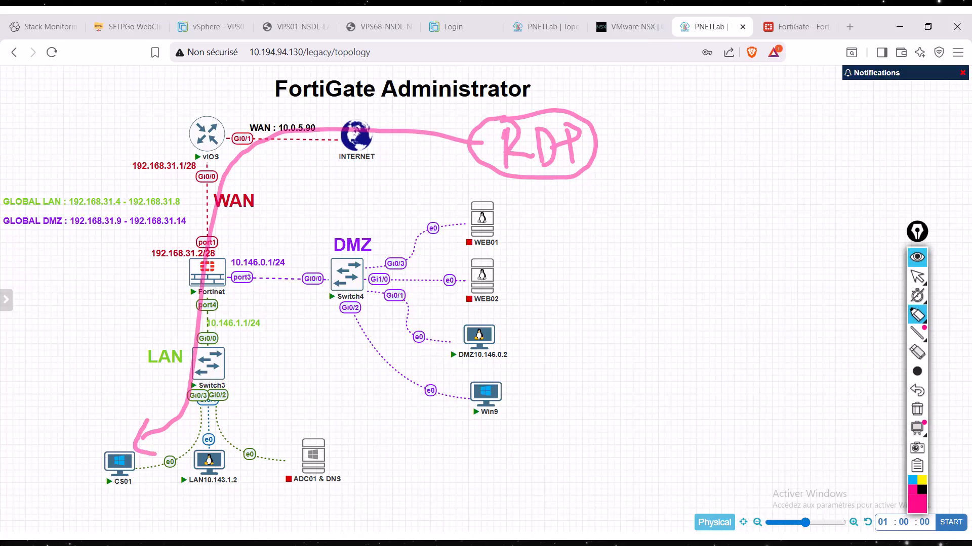
pyautogui.click(916, 408)
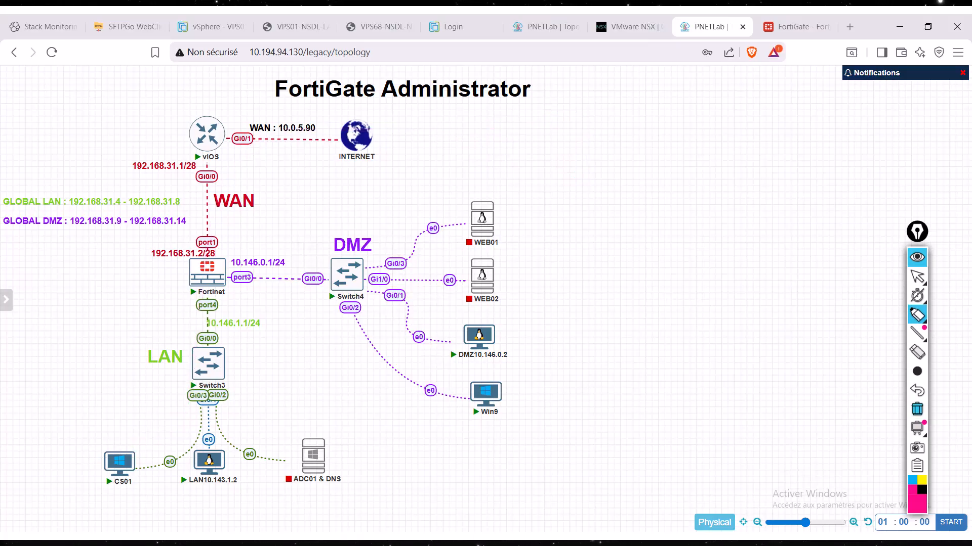
# - Draw an outside source's path to the firewall's WAN port and on to CS01, add a circled VIP note, and clear the drawing
pyautogui.moveTo(539, 117)
pyautogui.mouseDown()
pyautogui.moveTo(502, 152)
pyautogui.moveTo(557, 129)
pyautogui.moveTo(536, 117)
pyautogui.moveTo(327, 119)
pyautogui.moveTo(223, 247)
pyautogui.mouseUp()
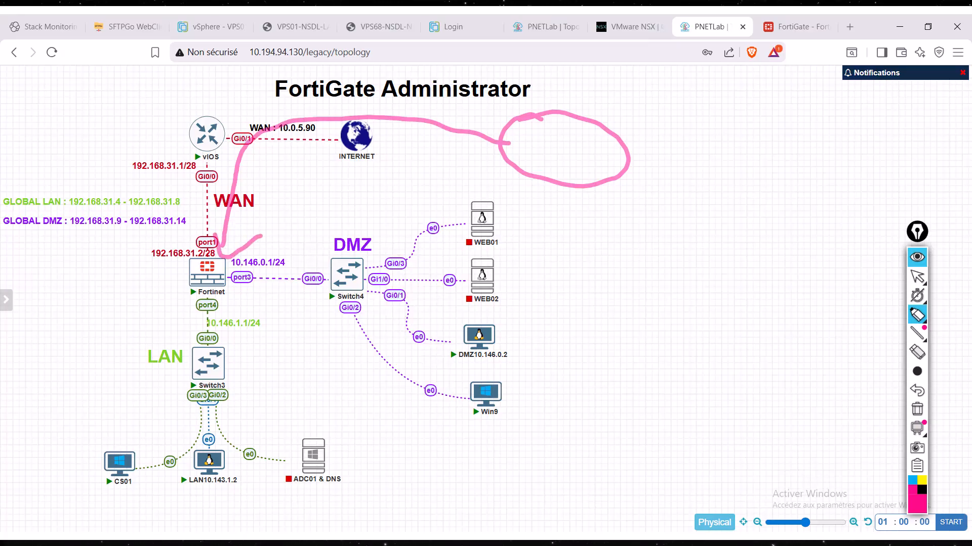
pyautogui.moveTo(205, 257)
pyautogui.mouseDown()
pyautogui.moveTo(147, 324)
pyautogui.moveTo(160, 430)
pyautogui.moveTo(115, 453)
pyautogui.mouseUp()
pyautogui.moveTo(558, 398)
pyautogui.mouseDown()
pyautogui.moveTo(597, 393)
pyautogui.moveTo(622, 439)
pyautogui.mouseUp()
pyautogui.moveTo(647, 394)
pyautogui.mouseDown()
pyautogui.moveTo(649, 439)
pyautogui.moveTo(632, 409)
pyautogui.mouseUp()
pyautogui.moveTo(639, 363)
pyautogui.mouseDown()
pyautogui.moveTo(693, 420)
pyautogui.moveTo(577, 375)
pyautogui.mouseUp()
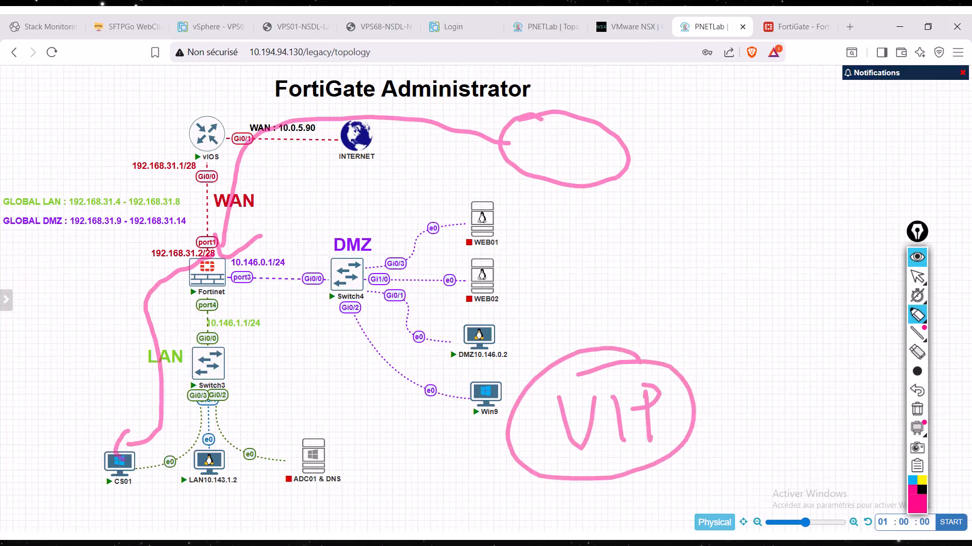
pyautogui.click(917, 410)
pyautogui.click(917, 276)
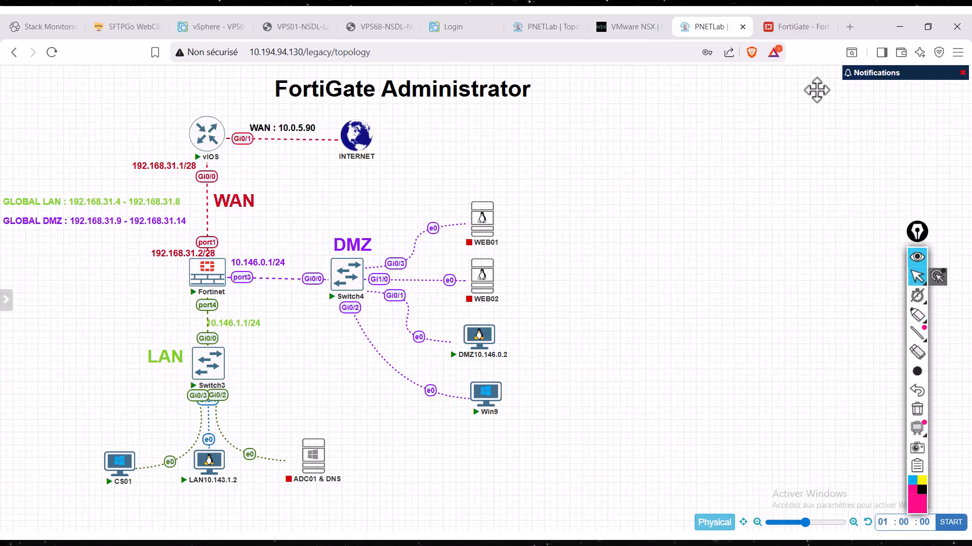
# - Switch to FortiGate and open a new Virtual IP form
pyautogui.click(798, 28)
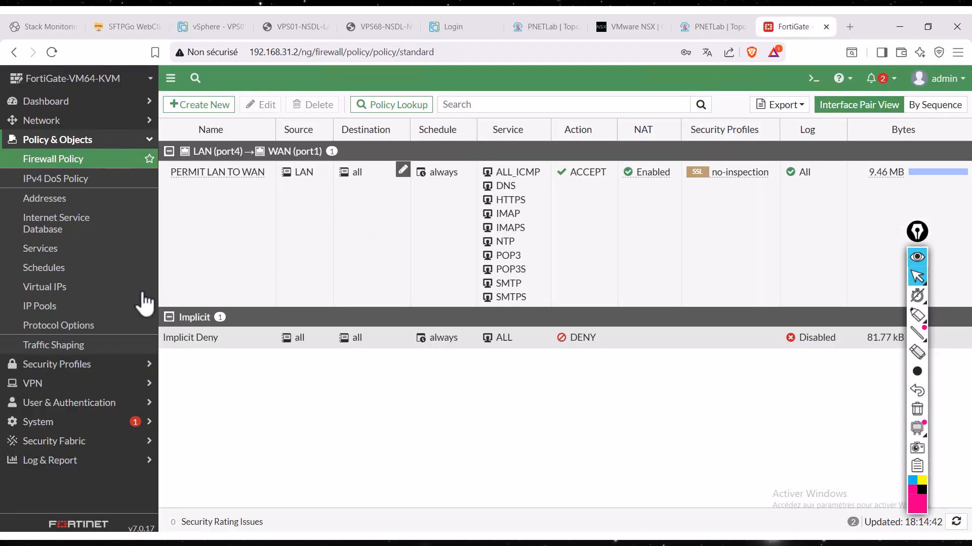
pyautogui.click(78, 287)
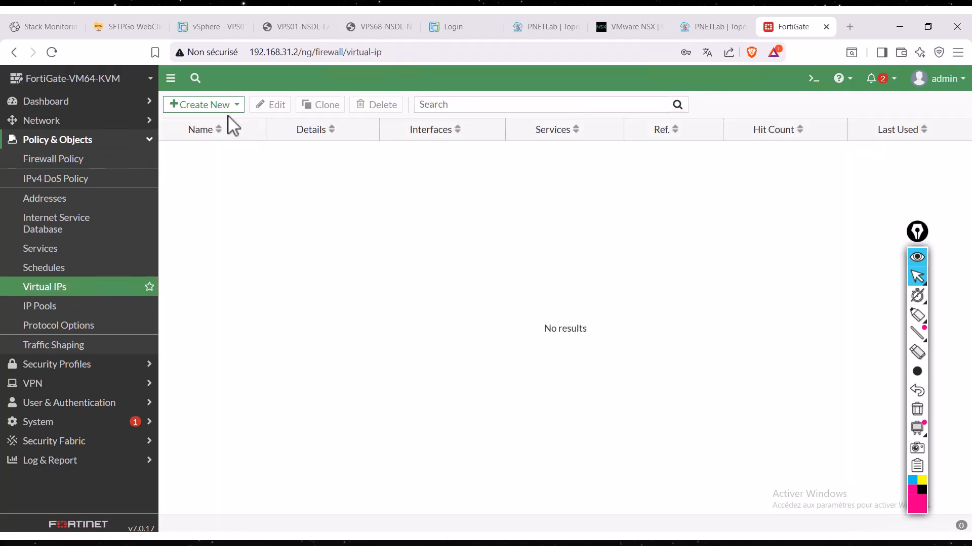
pyautogui.click(233, 107)
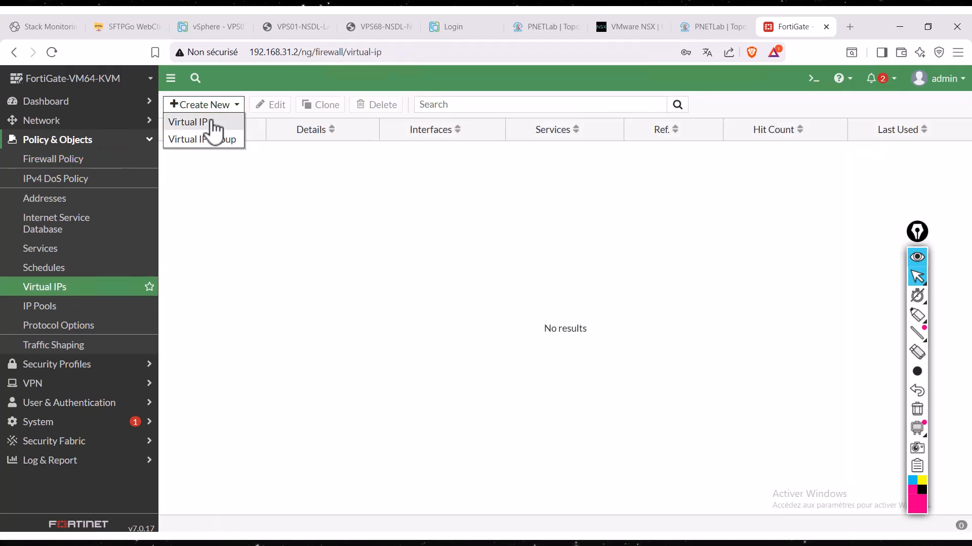
pyautogui.click(215, 124)
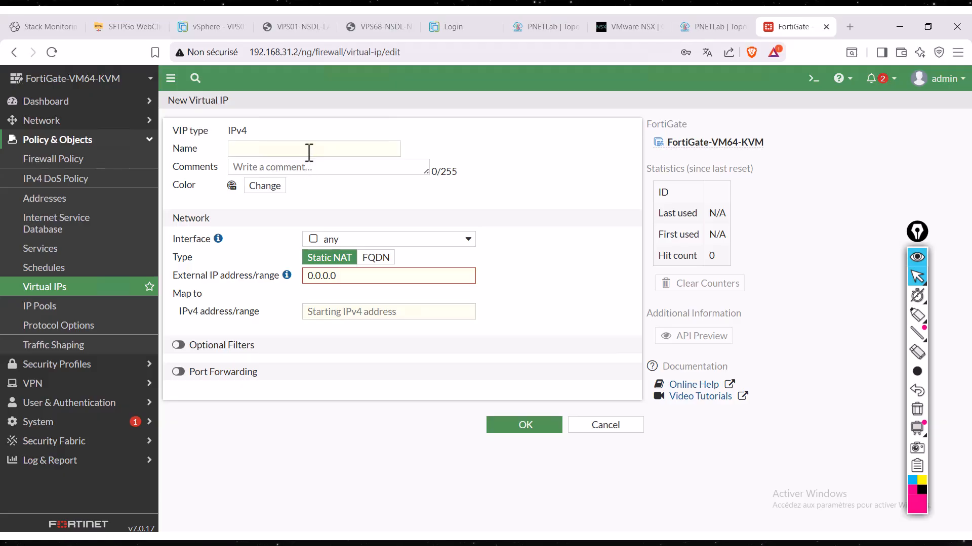
# - Name the new virtual IP VIP01_DNAT-RDP
pyautogui.click(308, 152)
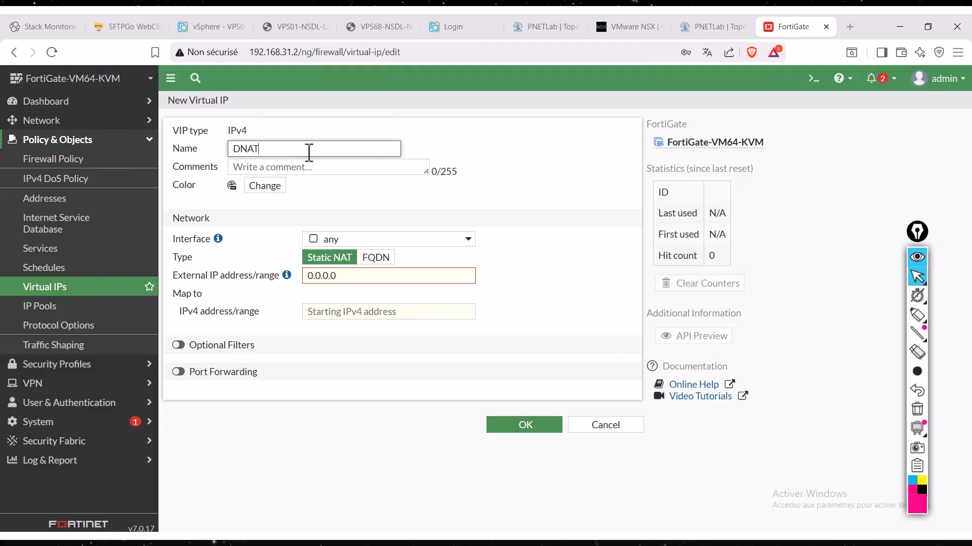
pyautogui.write('DNAT-RDP')
pyautogui.write('VIP01')
pyautogui.write('_')
pyautogui.click(337, 154)
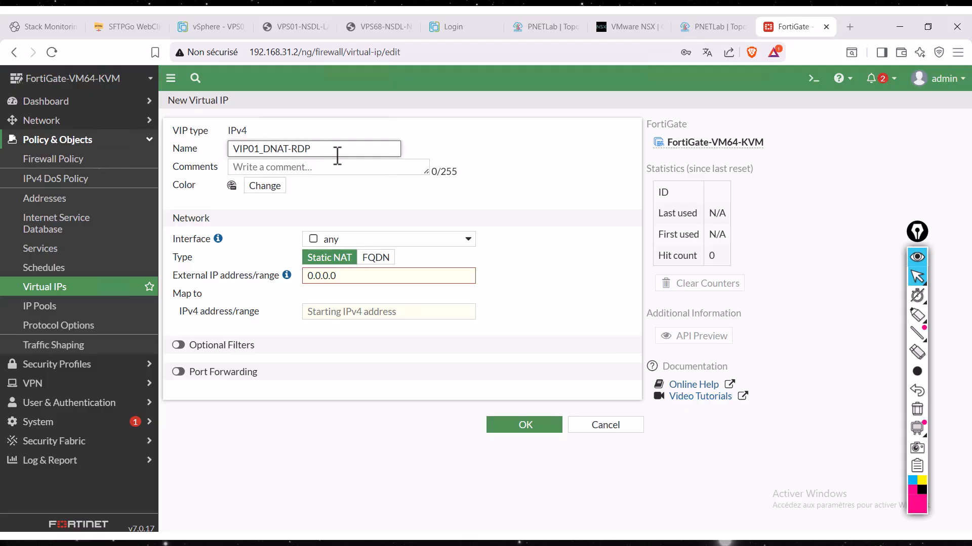
# - Review the available interfaces, keep the interface as any, and set the external IP address to 192.168.31.2
pyautogui.click(368, 242)
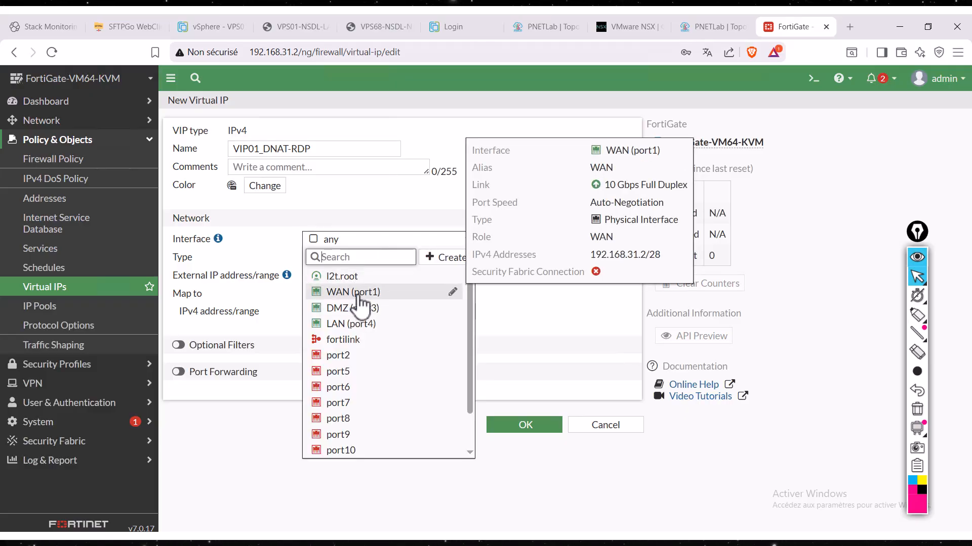
pyautogui.click(390, 220)
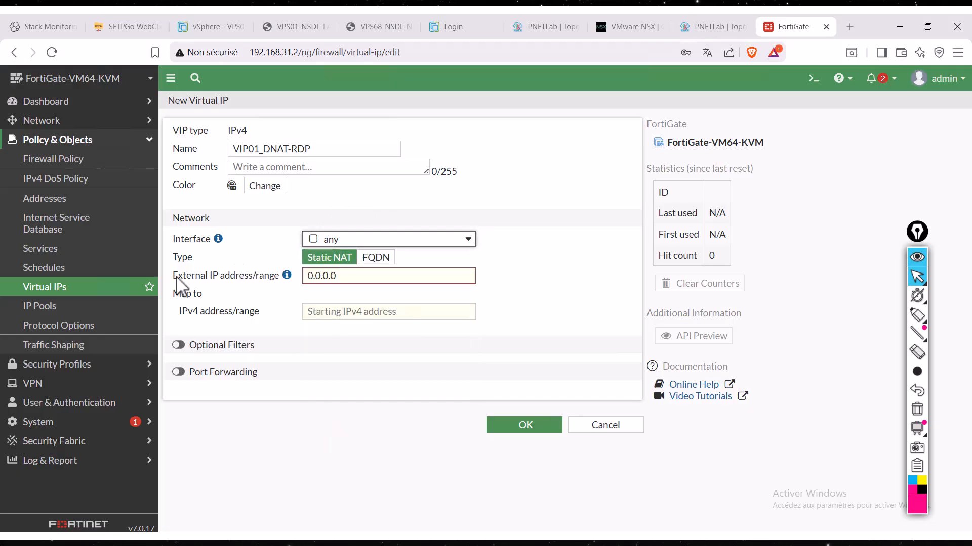
pyautogui.doubleClick(357, 277)
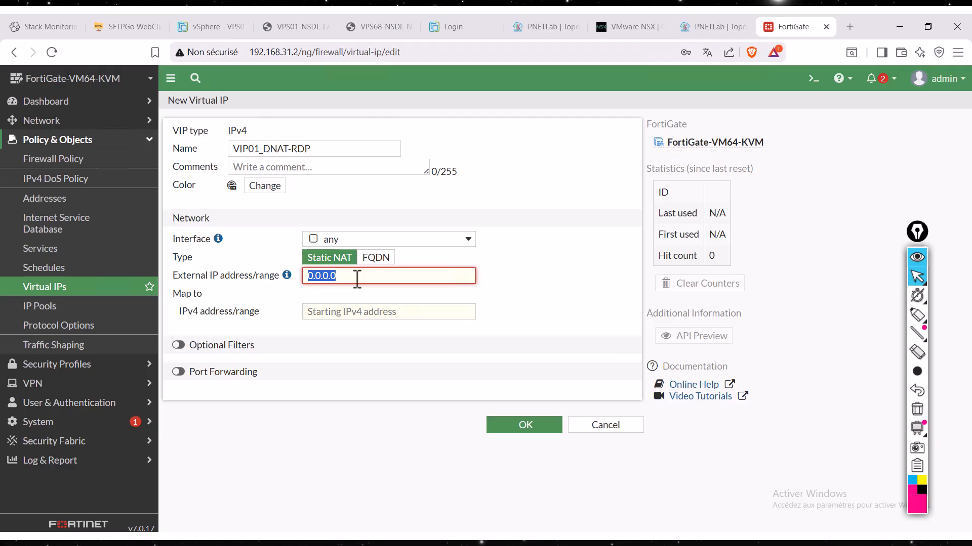
pyautogui.write('192.168.')
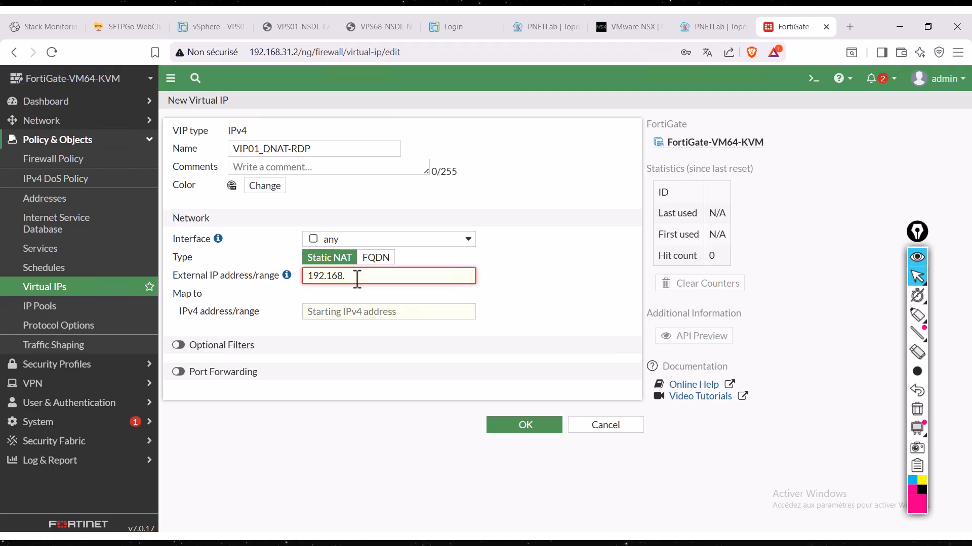
pyautogui.write('31.2')
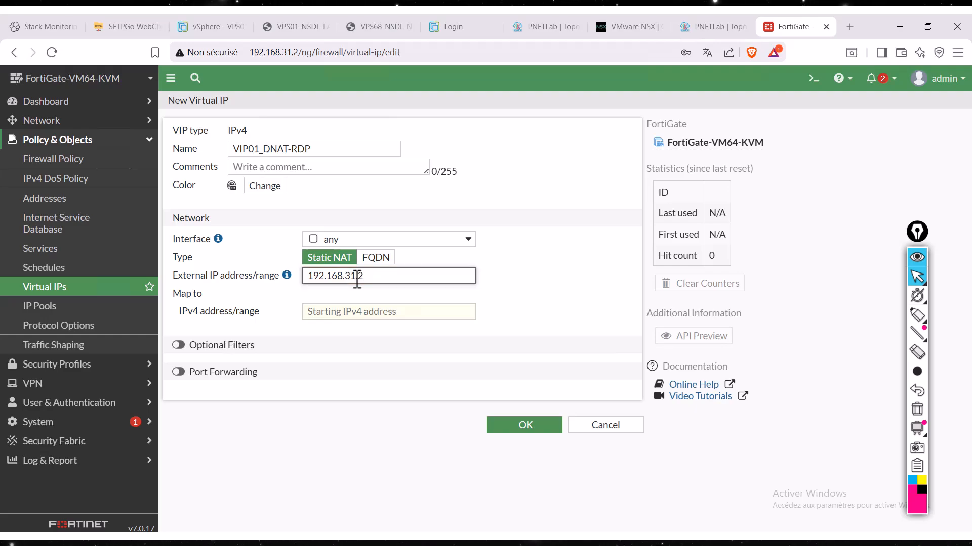
# - Switch to the PNETLab topology, circle the firewall's WAN address, draw its link to the vIOS router, and clear the drawing
pyautogui.click(702, 29)
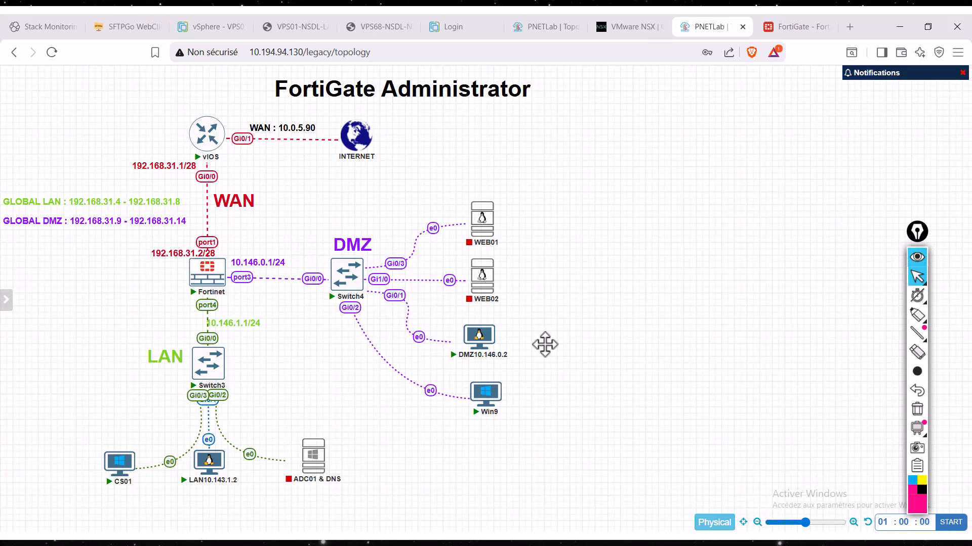
pyautogui.click(917, 314)
pyautogui.moveTo(226, 237)
pyautogui.mouseDown()
pyautogui.moveTo(154, 250)
pyautogui.moveTo(249, 265)
pyautogui.moveTo(208, 247)
pyautogui.moveTo(202, 162)
pyautogui.moveTo(215, 152)
pyautogui.mouseUp()
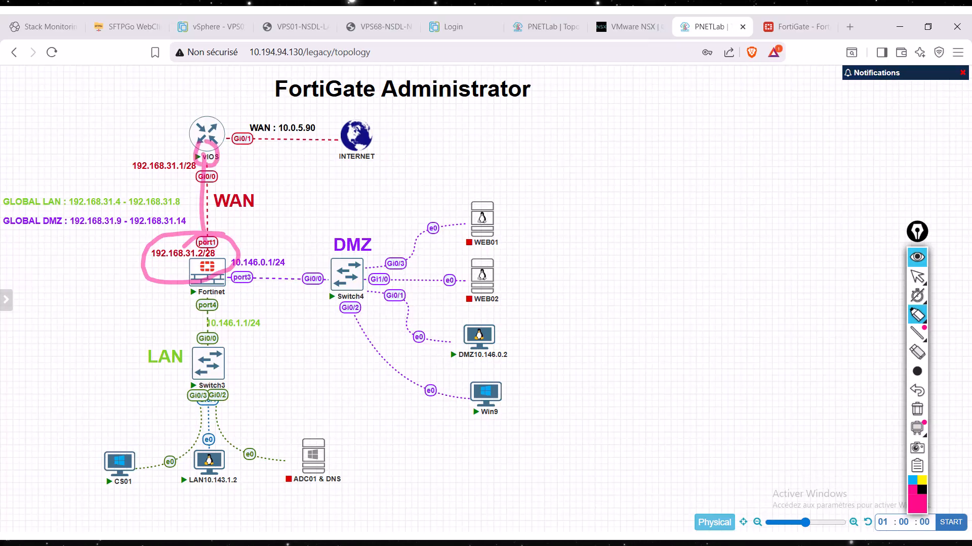
pyautogui.click(917, 409)
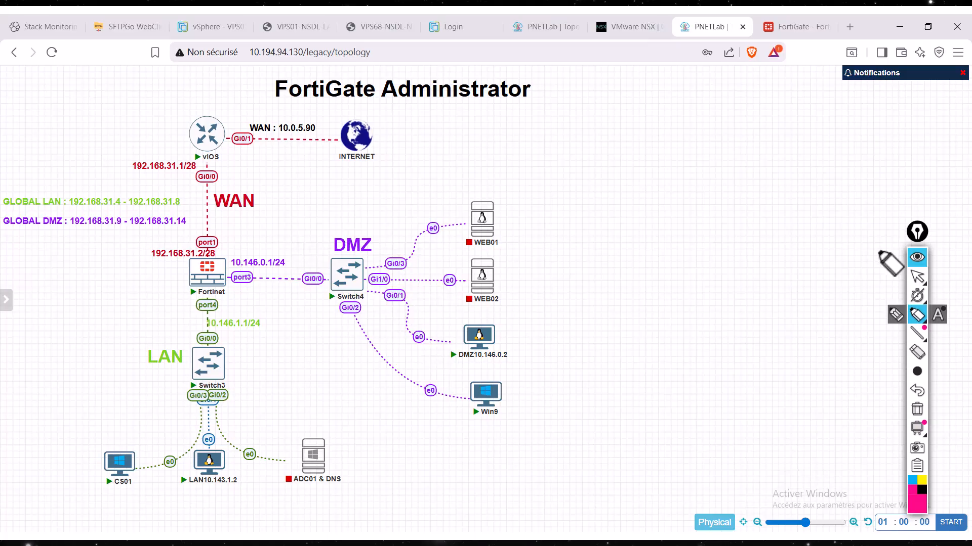
pyautogui.click(916, 277)
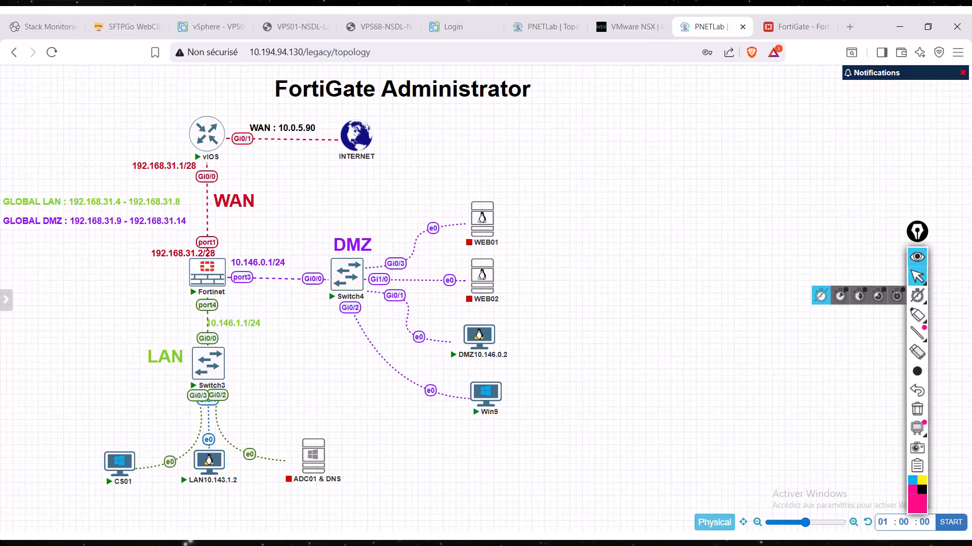
# - Open Windows Remote Desktop Connection and start a connection to 192.168.31.2
pyautogui.hotkey('alt', 'Tab')
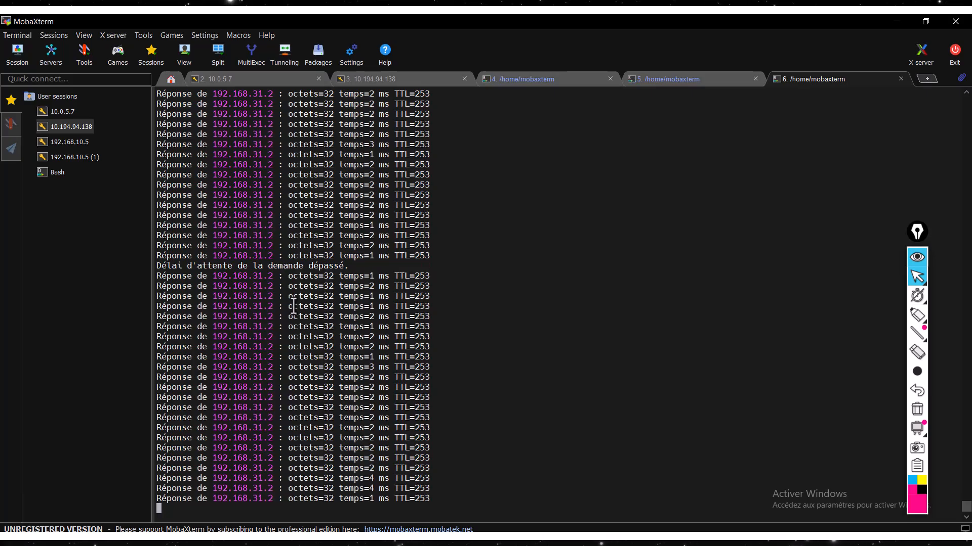
pyautogui.press('super')
pyautogui.write('rdp')
pyautogui.press('Return')
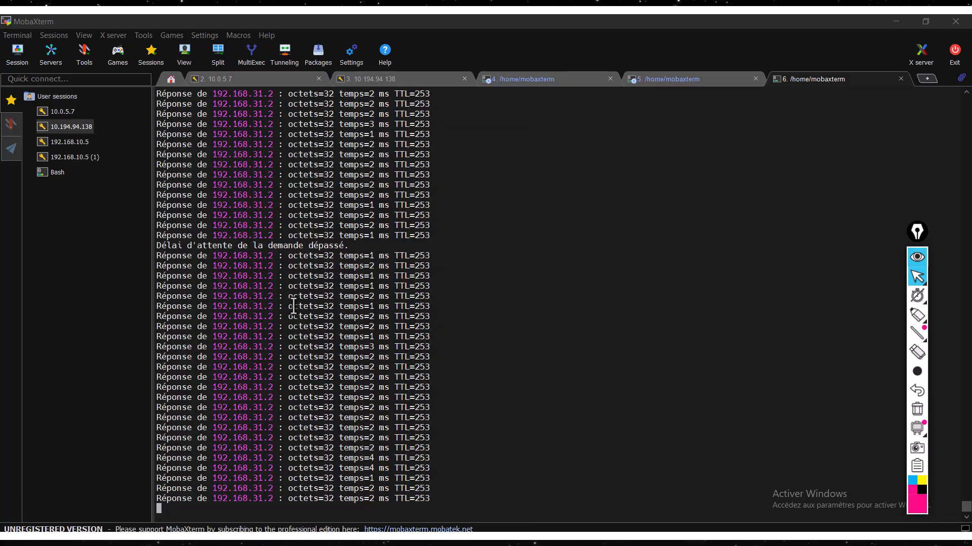
pyautogui.click(434, 186)
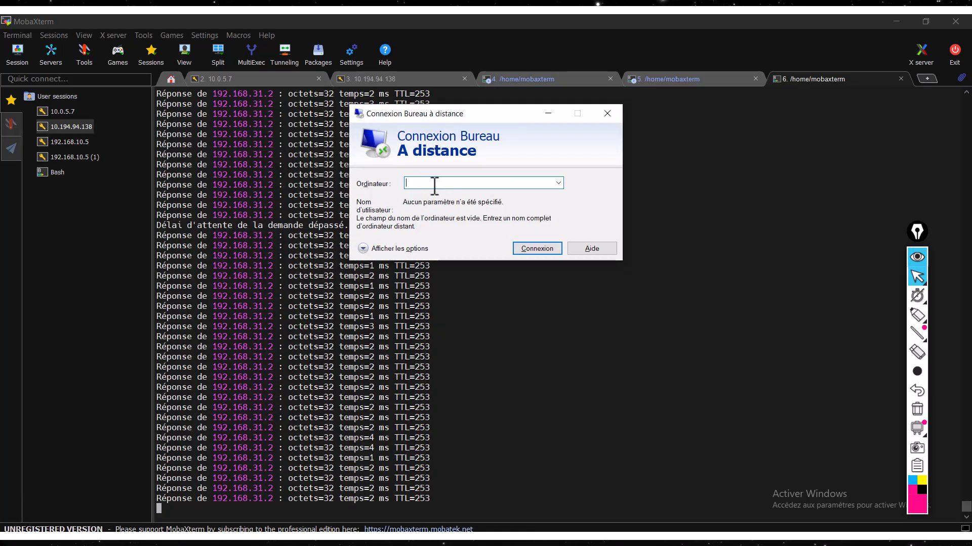
pyautogui.write('192')
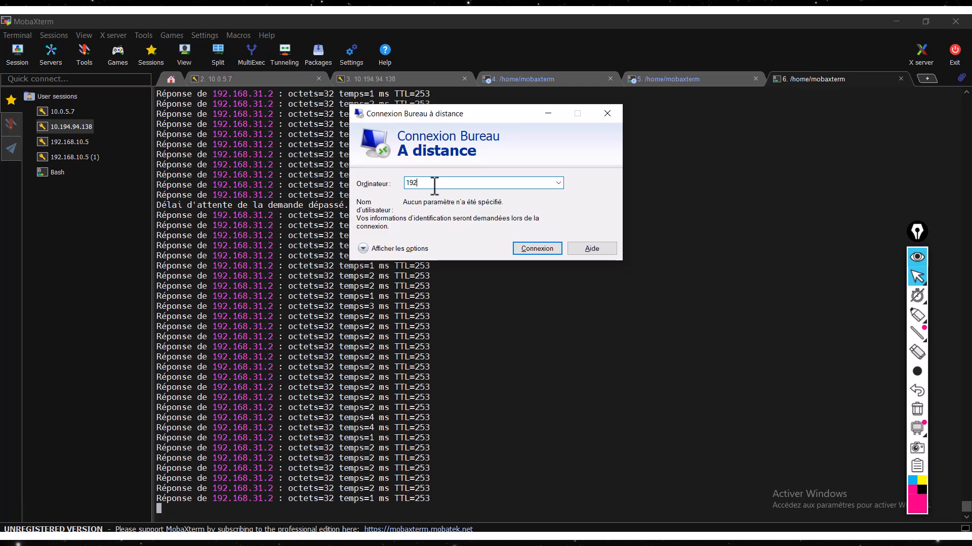
pyautogui.write('.168')
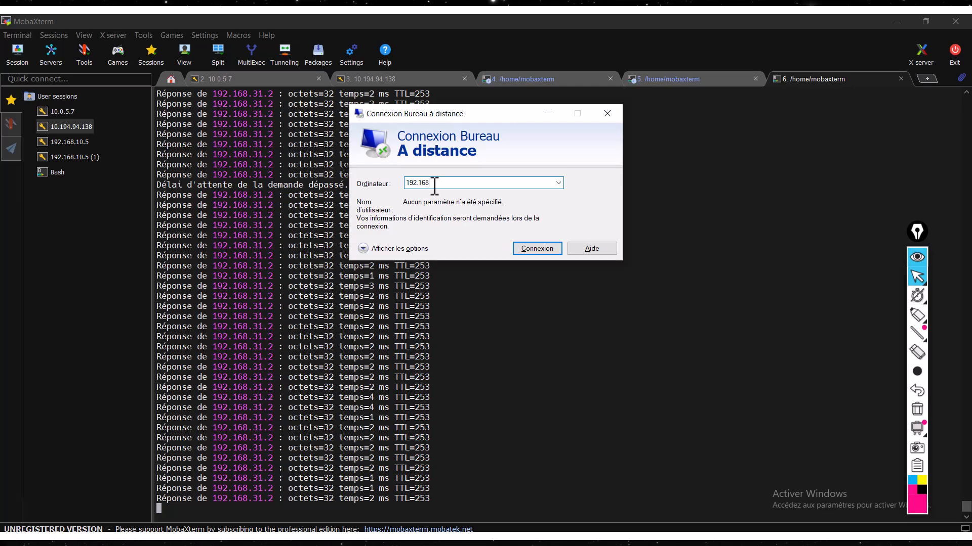
pyautogui.write('.')
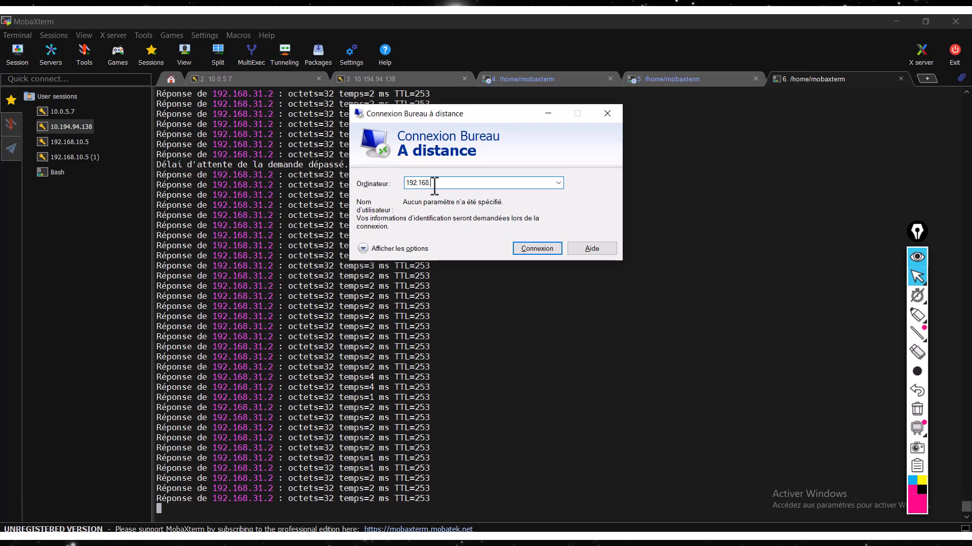
pyautogui.write('31.2')
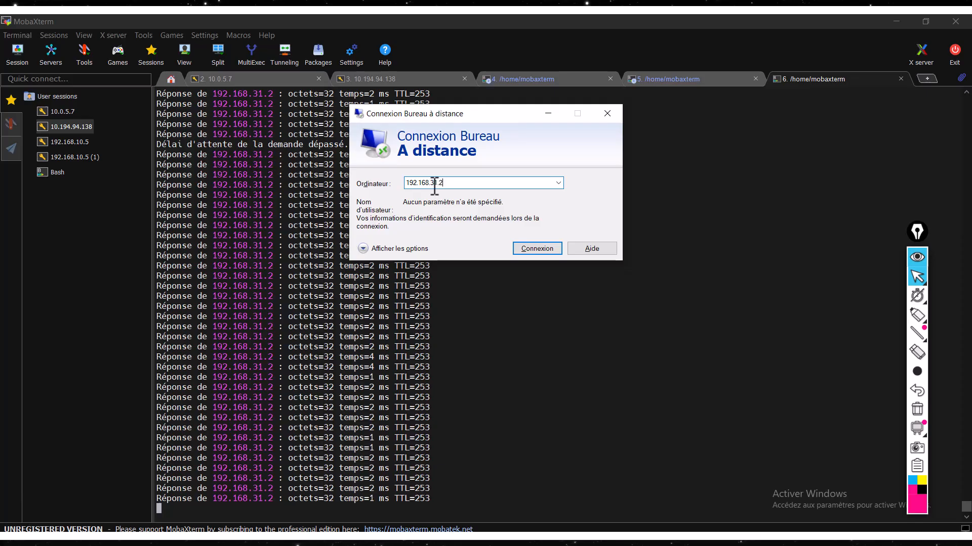
pyautogui.press('Return')
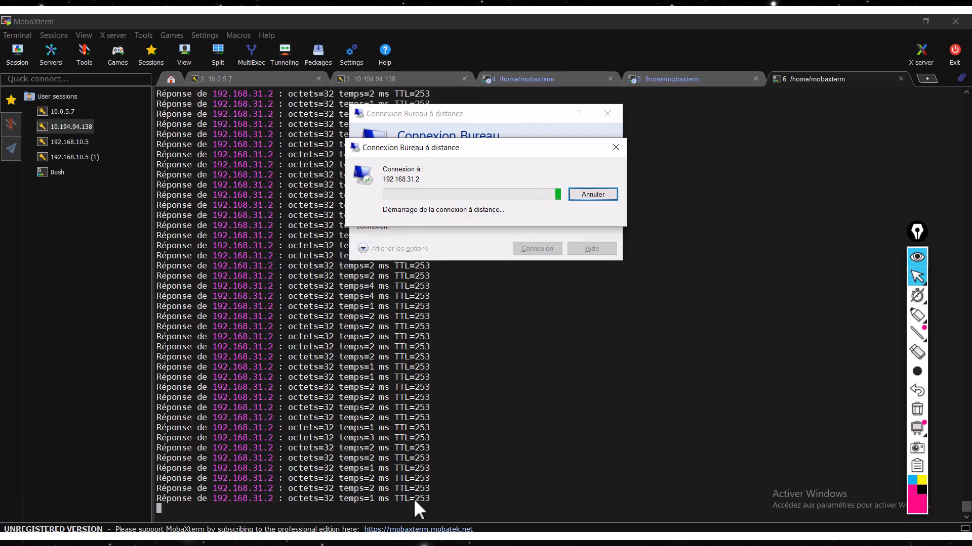
# - Switch back to FortiGate's Virtual IP form and map it to IPv4 address 10.143.1.3, checking CS01 in the PNETLab topology
pyautogui.click(416, 540)
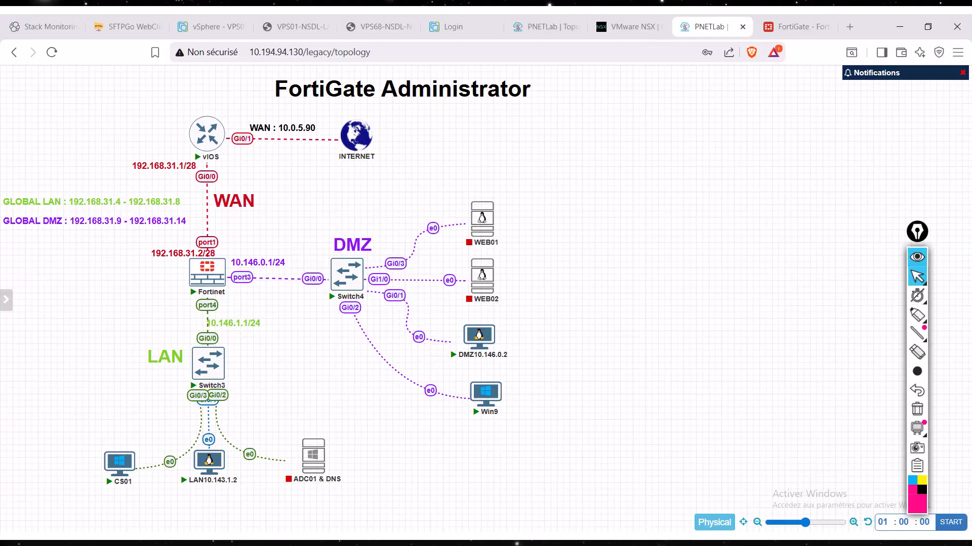
pyautogui.click(794, 29)
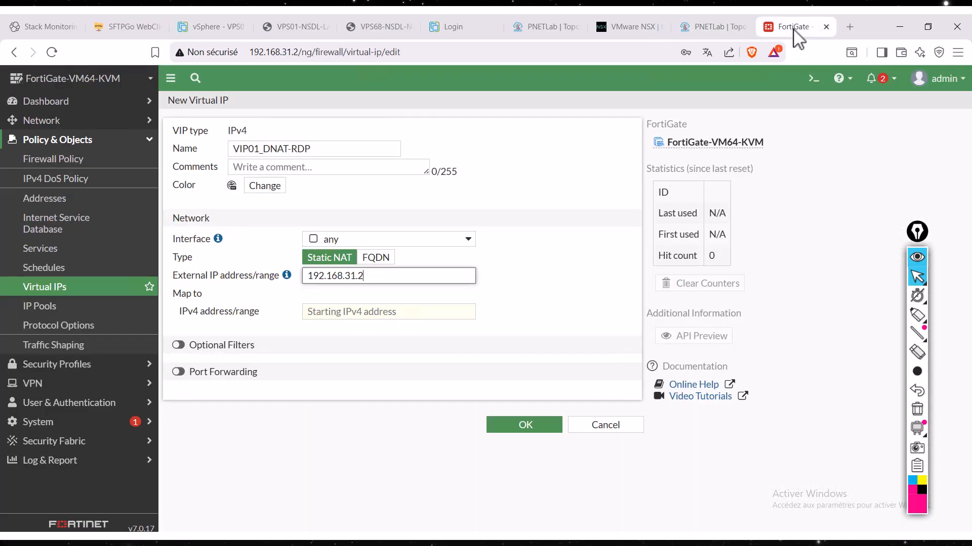
pyautogui.click(354, 314)
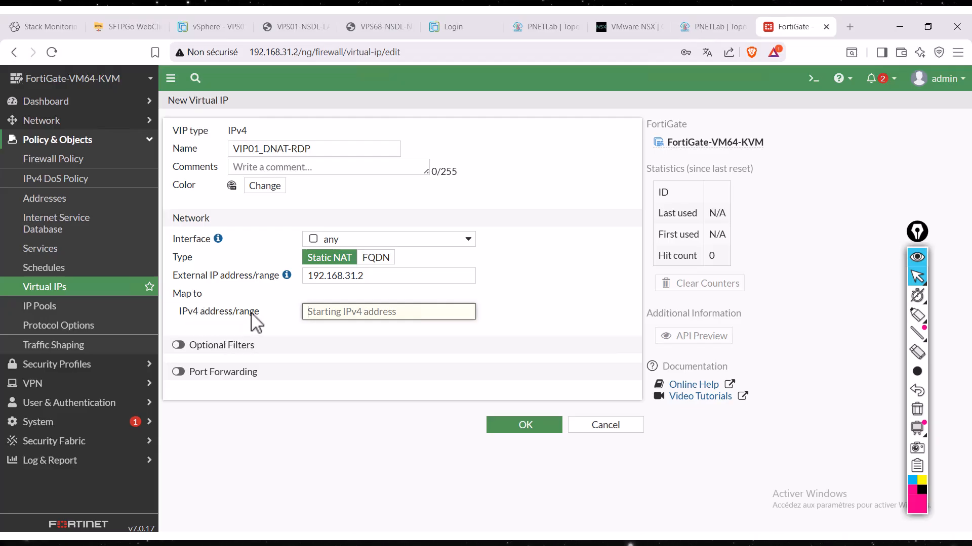
pyautogui.click(357, 316)
pyautogui.write('10.143.1.3')
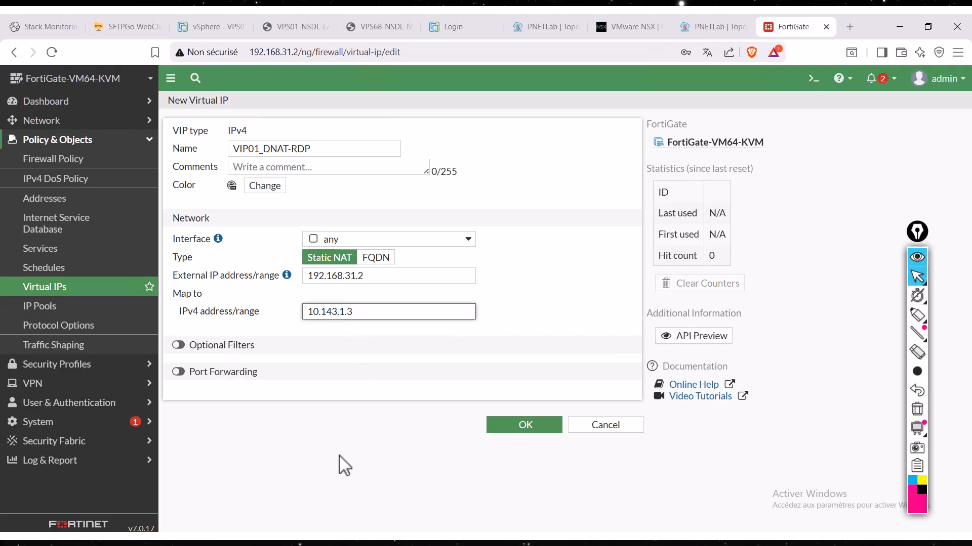
pyautogui.click(698, 30)
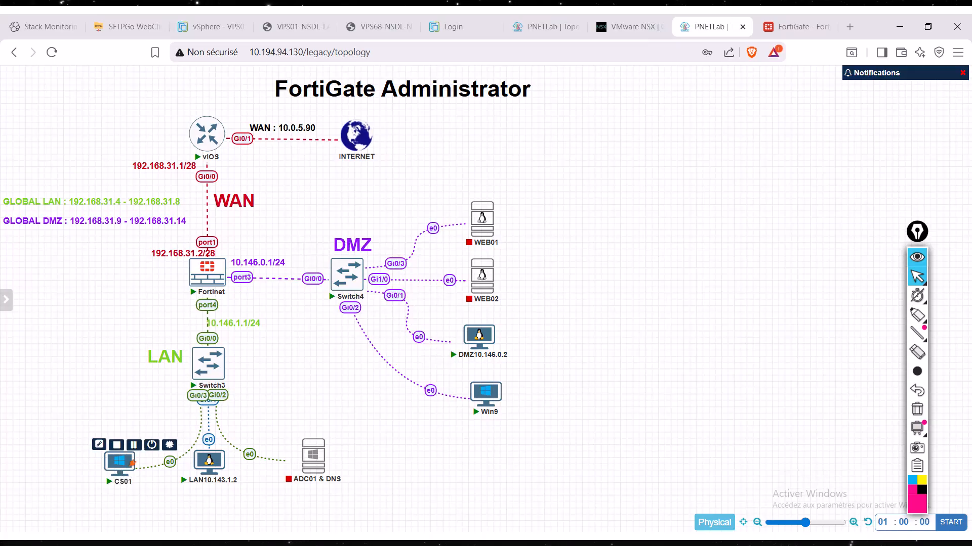
pyautogui.click(802, 29)
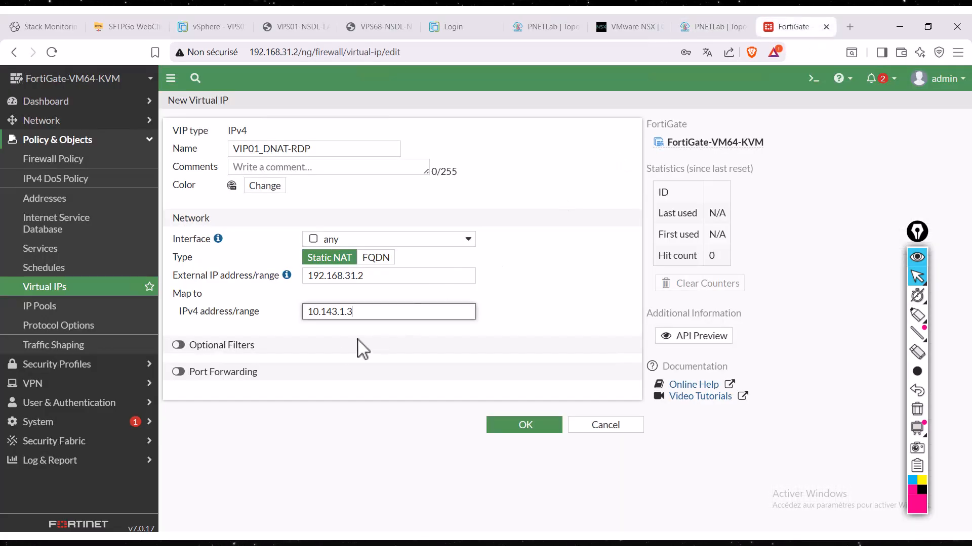
# - Enable the virtual IP's optional filters and restrict its services to RDP
pyautogui.click(178, 346)
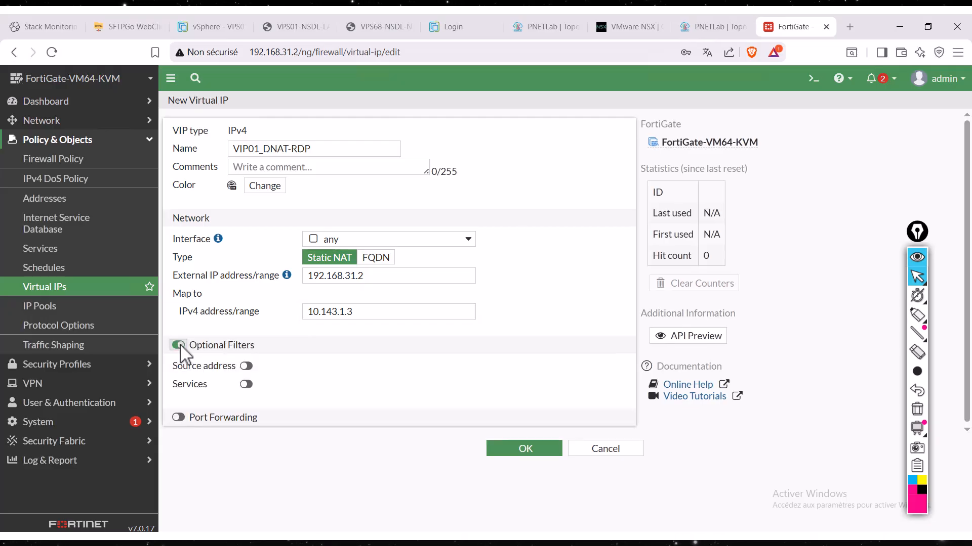
pyautogui.click(246, 386)
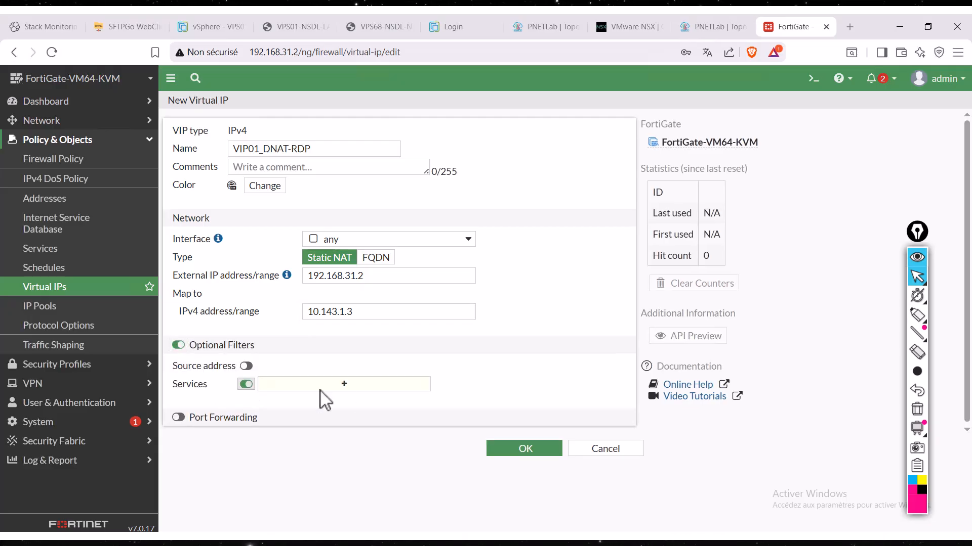
pyautogui.click(373, 388)
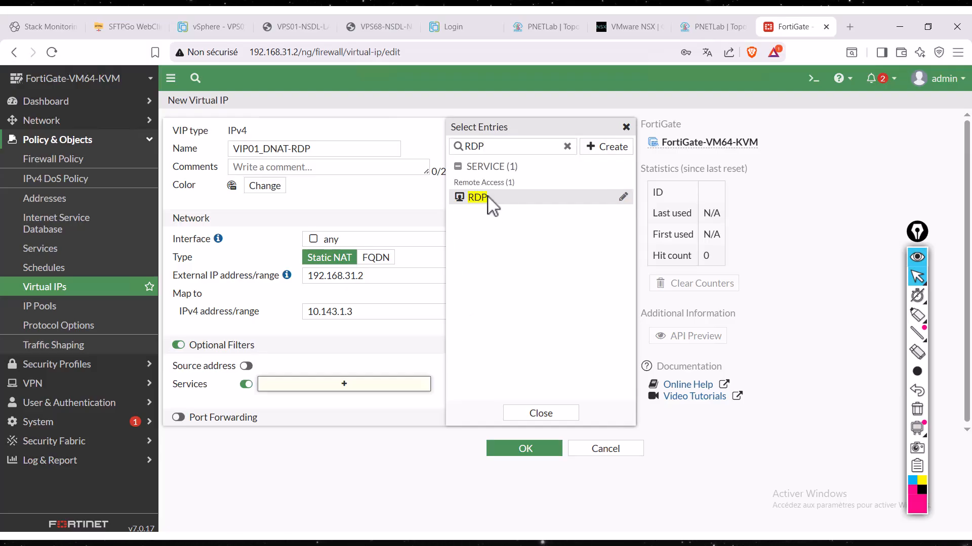
pyautogui.click(487, 199)
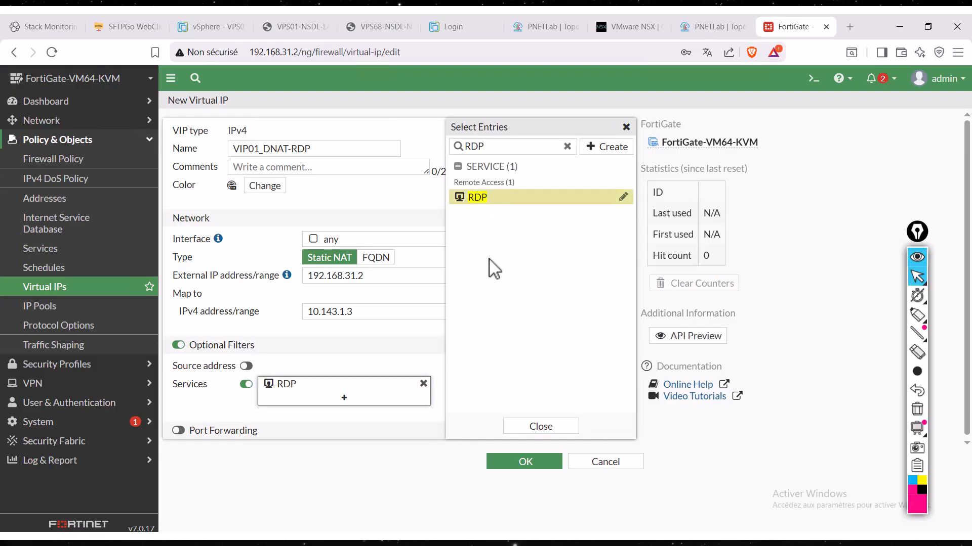
pyautogui.click(540, 427)
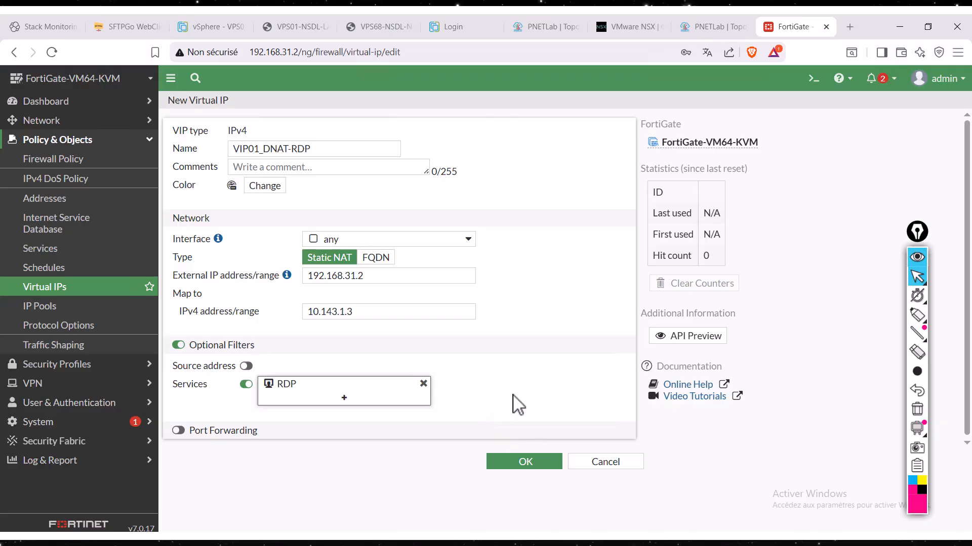
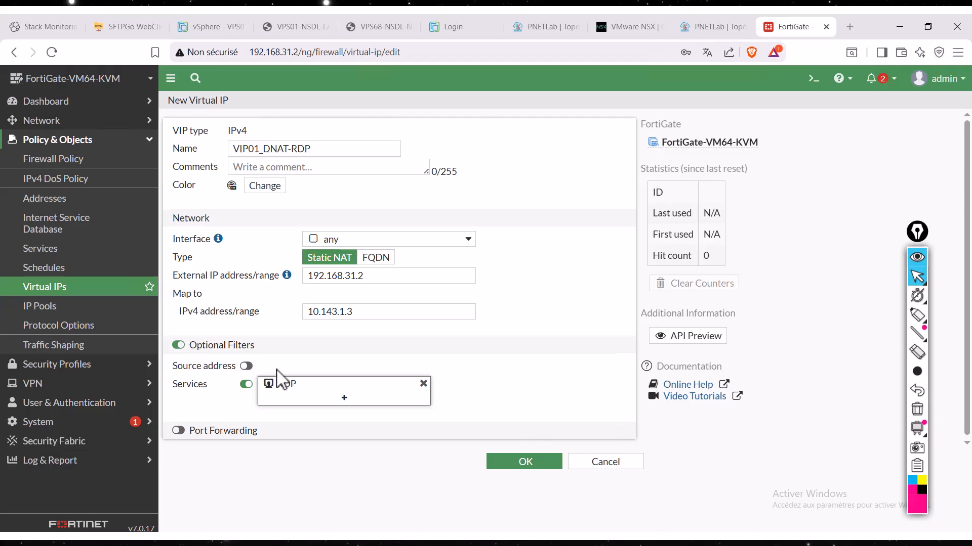
# - Save the new virtual IP VIP01_DNAT-RDP
pyautogui.click(524, 463)
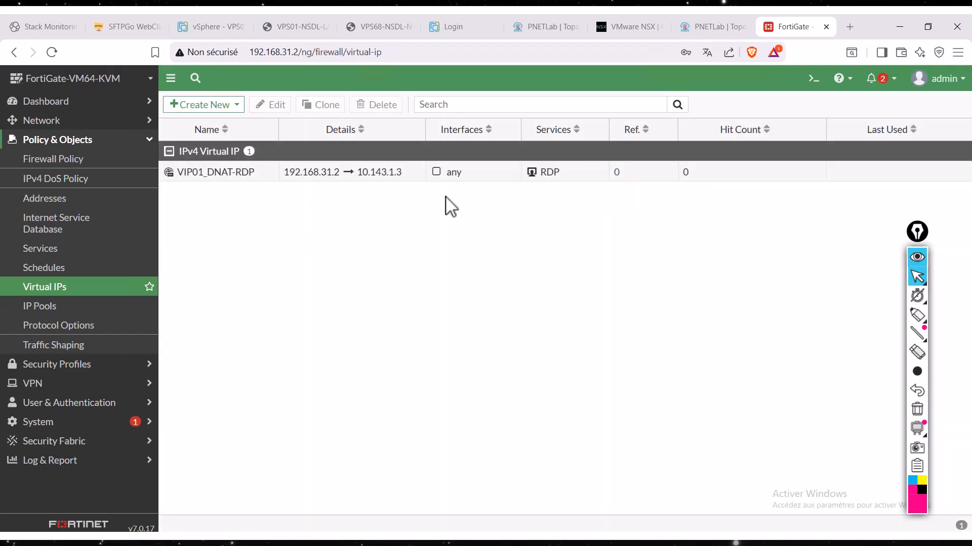
# - Switch to the OneNote page, highlight the VIP creation and VIP policy steps in the outline, and return to the FortiGate session
pyautogui.moveTo(510, 13)
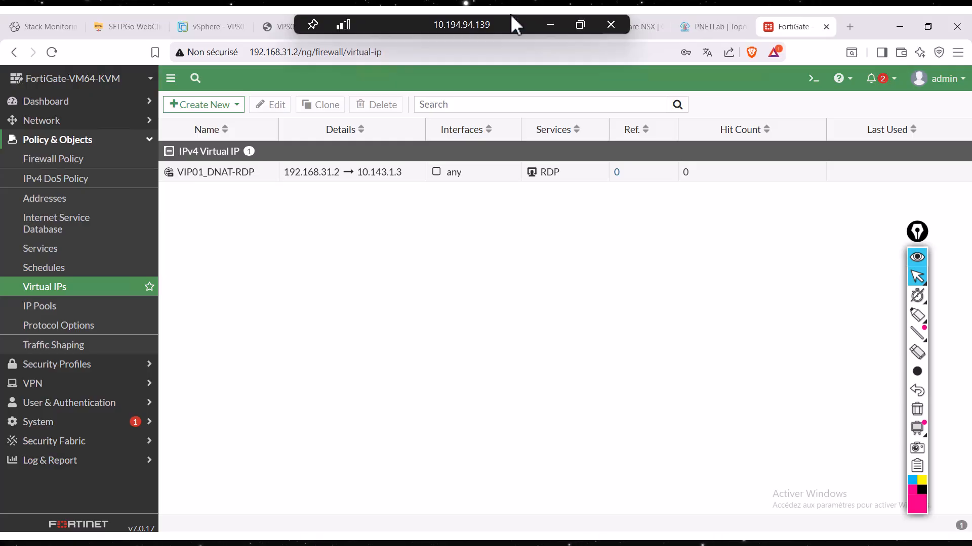
pyautogui.click(542, 24)
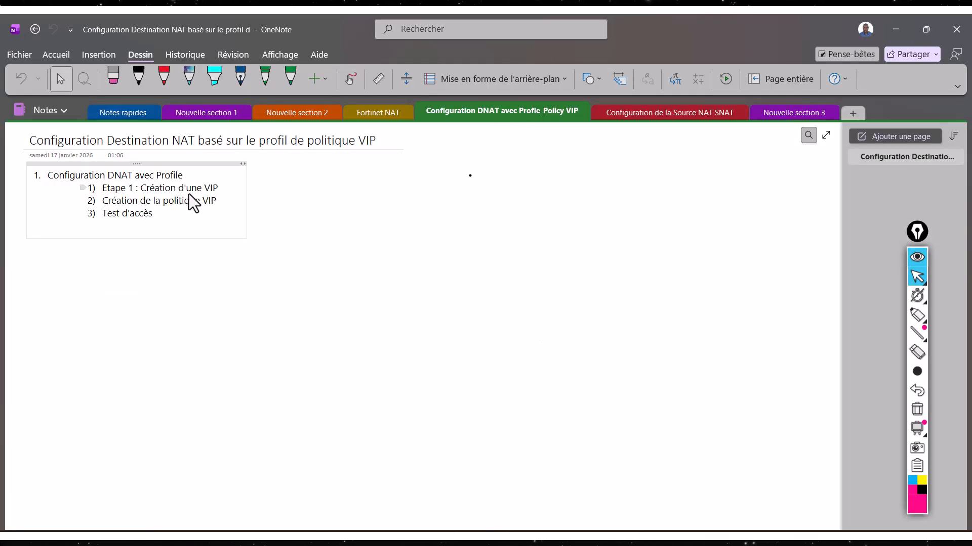
pyautogui.moveTo(219, 189); pyautogui.dragTo(107, 190)
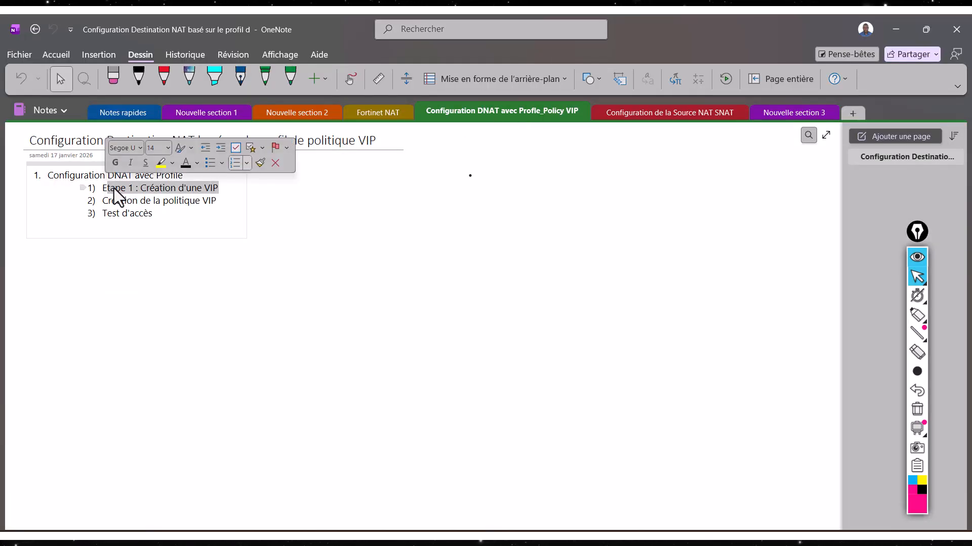
pyautogui.click(212, 204)
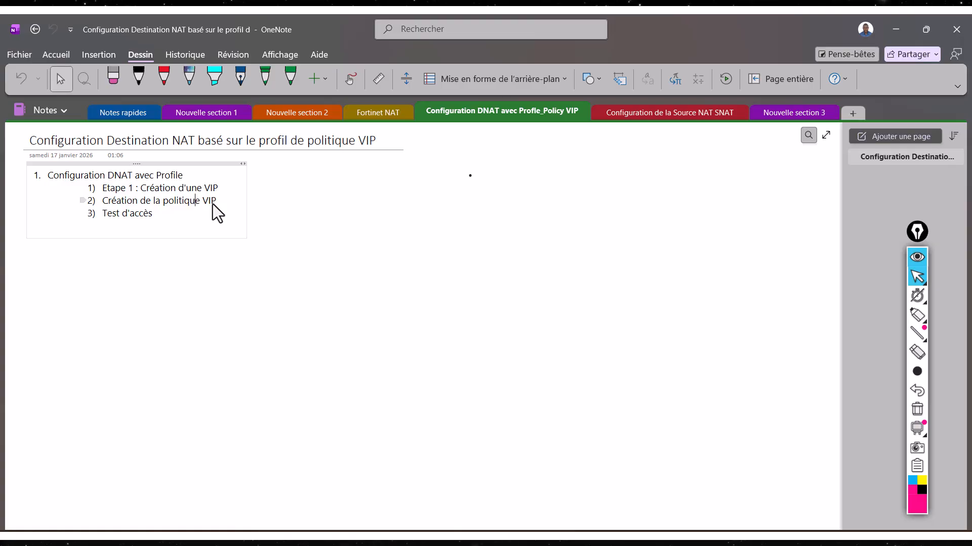
pyautogui.moveTo(217, 207); pyautogui.dragTo(95, 208)
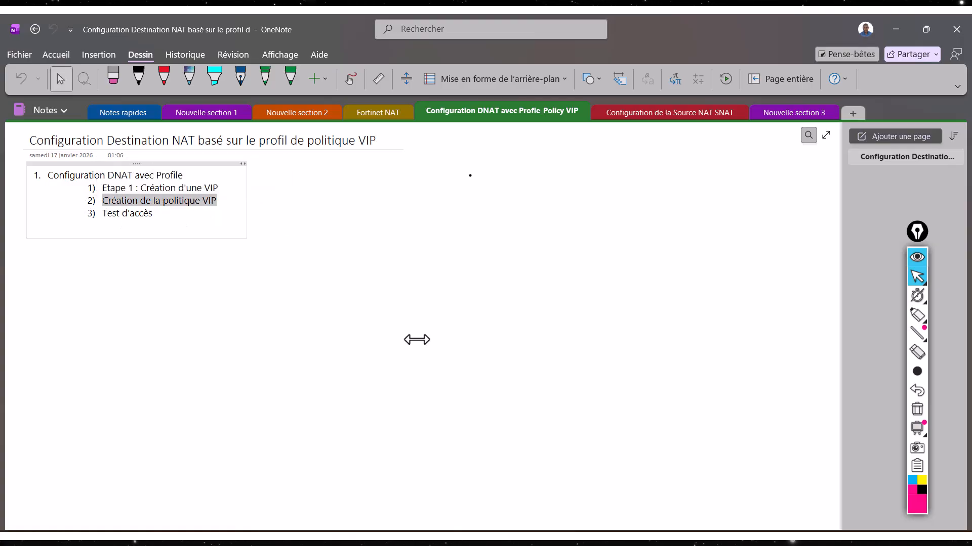
pyautogui.click(604, 538)
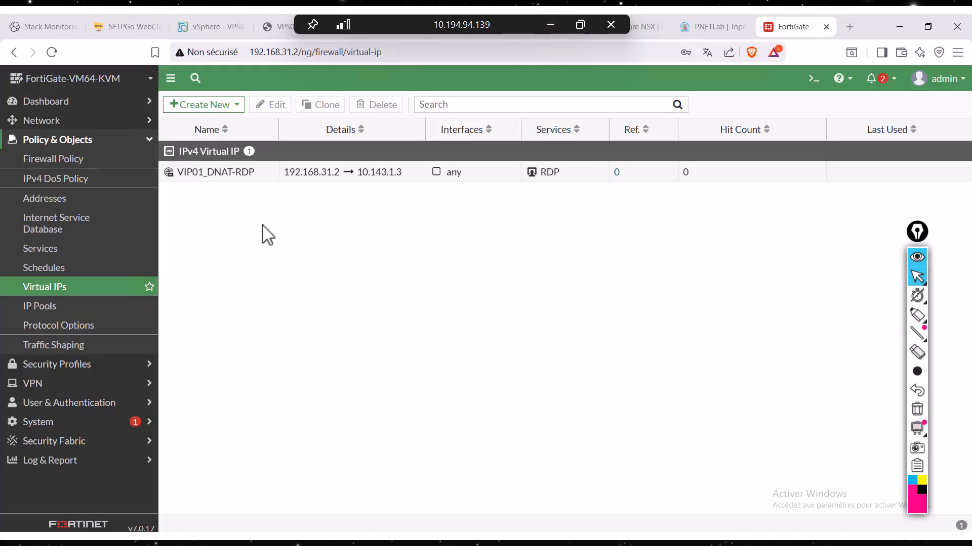
# - Start a new firewall policy and name it FLUX-VIP01-RDP
pyautogui.click(63, 162)
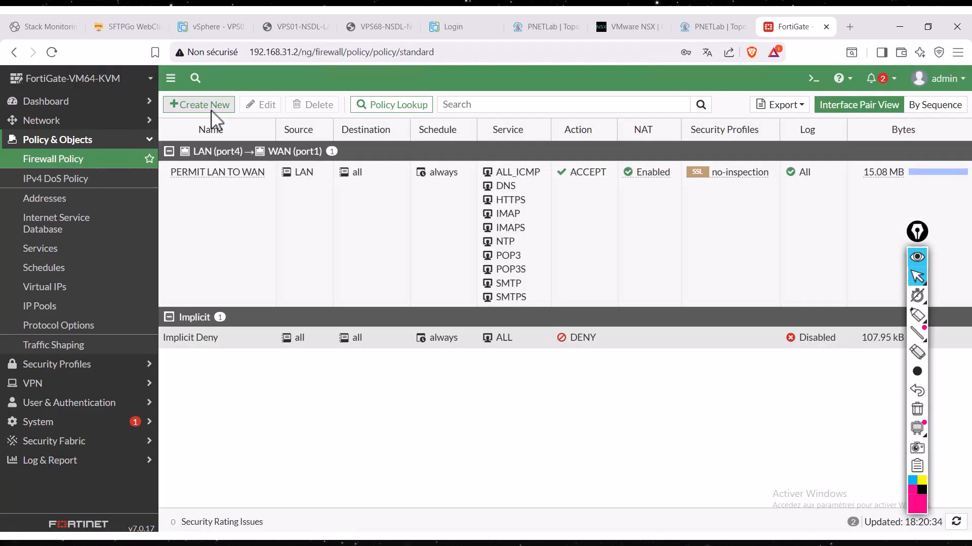
pyautogui.click(200, 104)
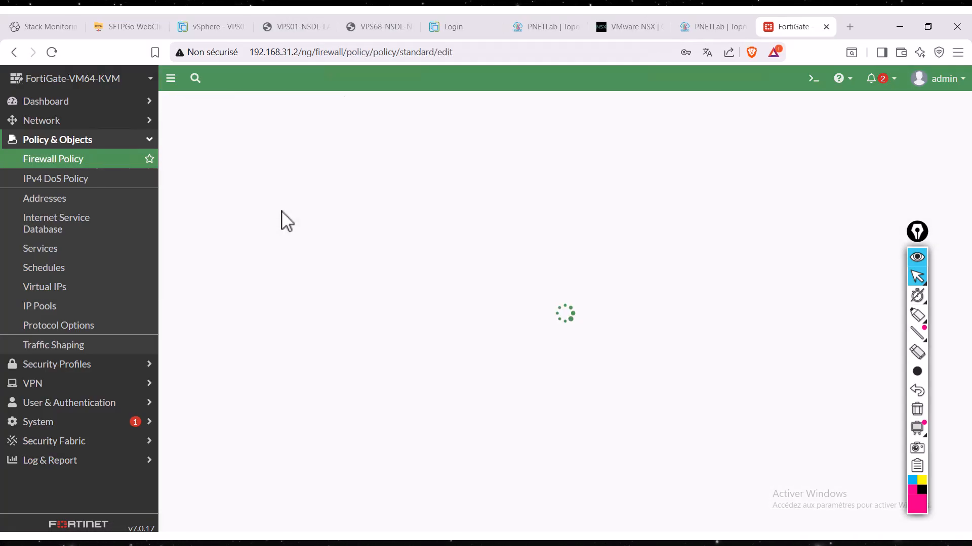
pyautogui.click(356, 141)
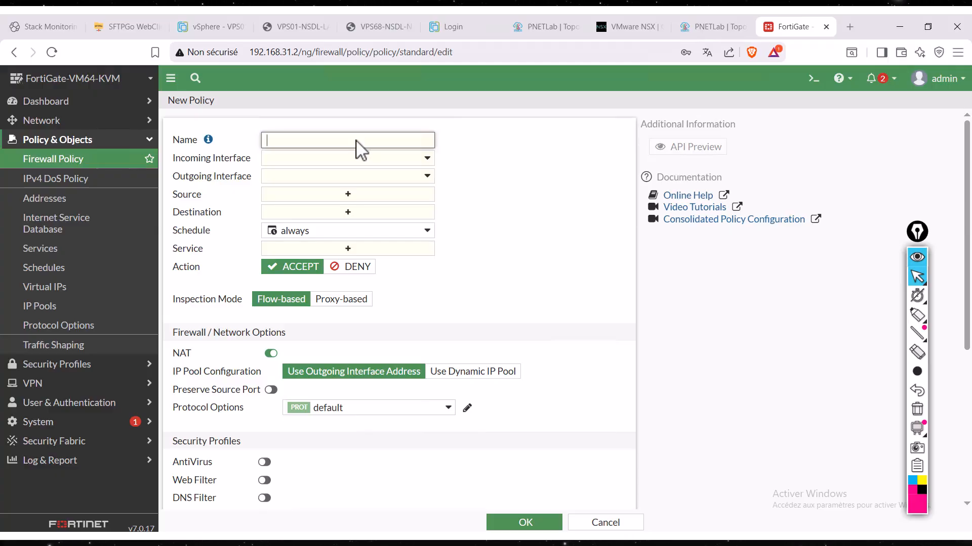
pyautogui.write('FLUX')
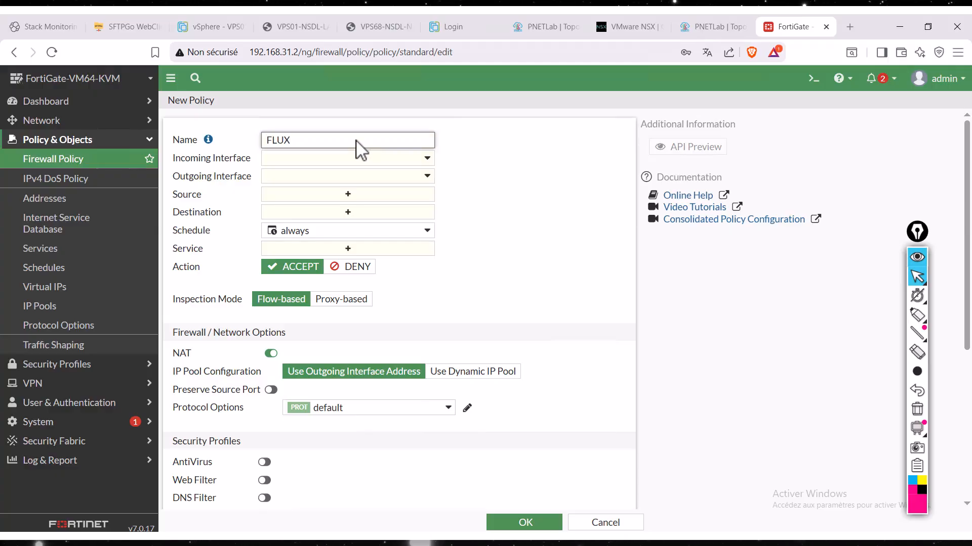
pyautogui.write('-VIP')
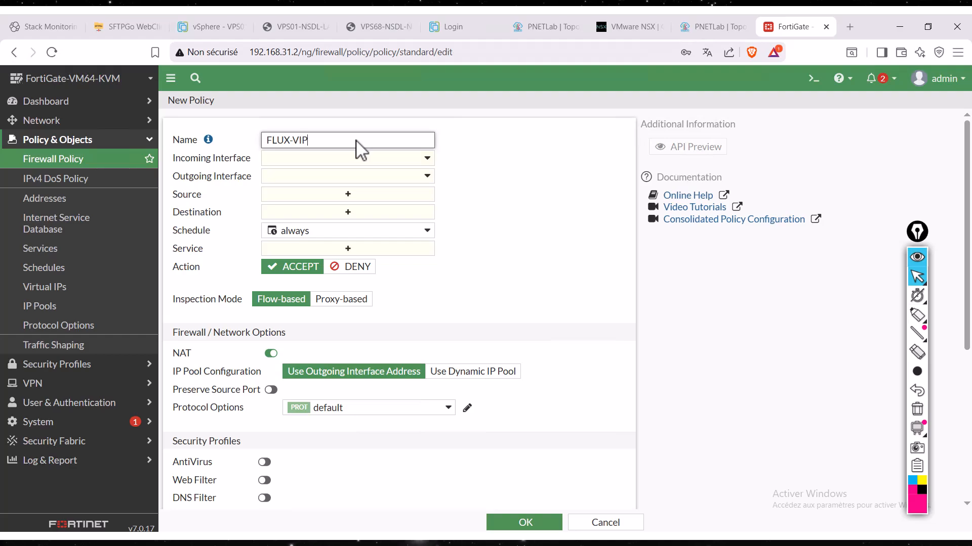
pyautogui.write('01')
pyautogui.write('-RDP')
# - Set the policy's incoming interface to WAN (port1) and its outgoing interface to LAN (port4)
pyautogui.click(325, 160)
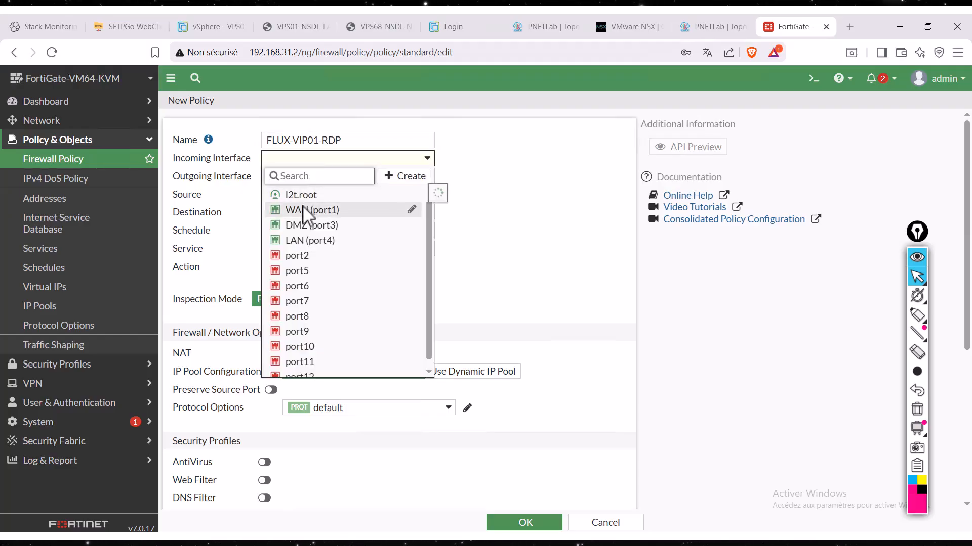
pyautogui.click(303, 209)
pyautogui.click(318, 172)
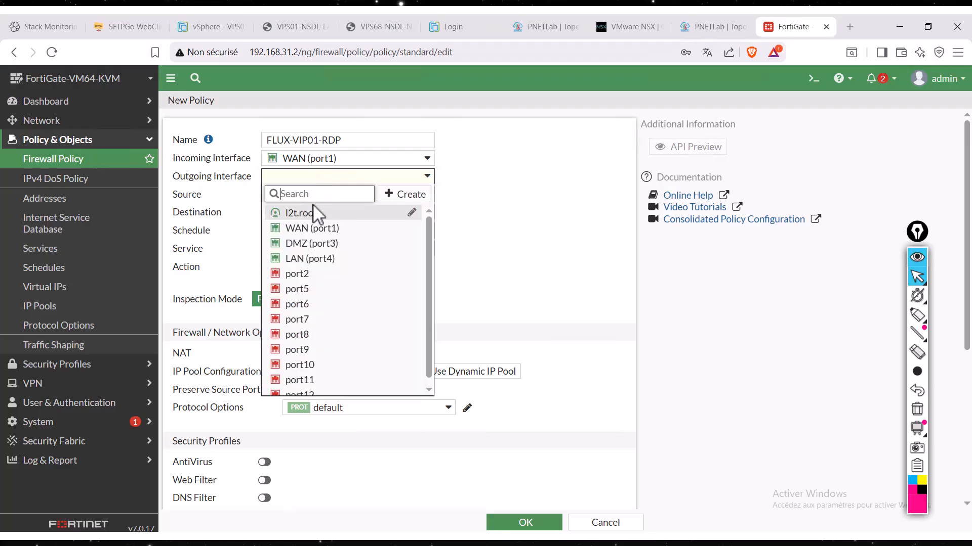
pyautogui.click(317, 259)
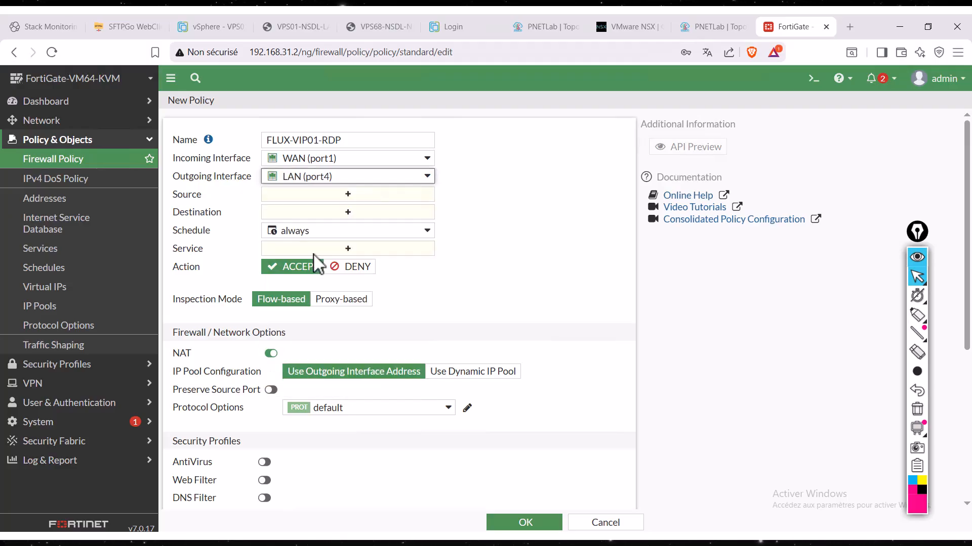
# - Set the policy's source to all and its destination to the virtual IP VIP01_DNAT-RDP
pyautogui.click(349, 194)
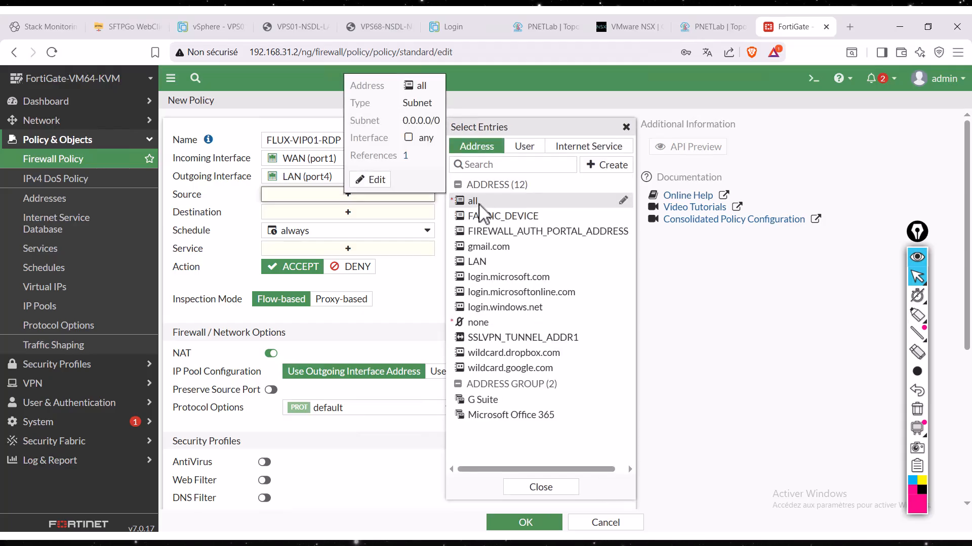
pyautogui.click(479, 204)
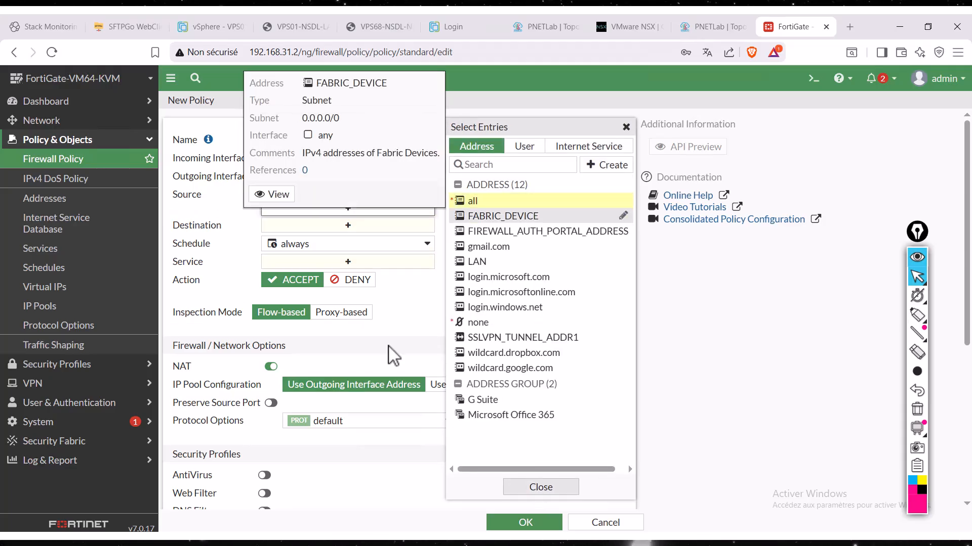
pyautogui.click(348, 226)
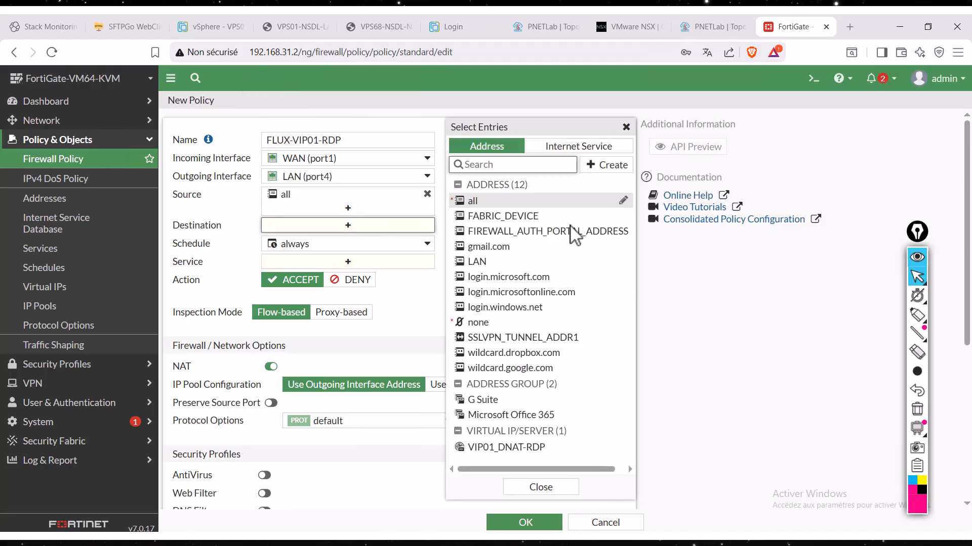
pyautogui.click(499, 448)
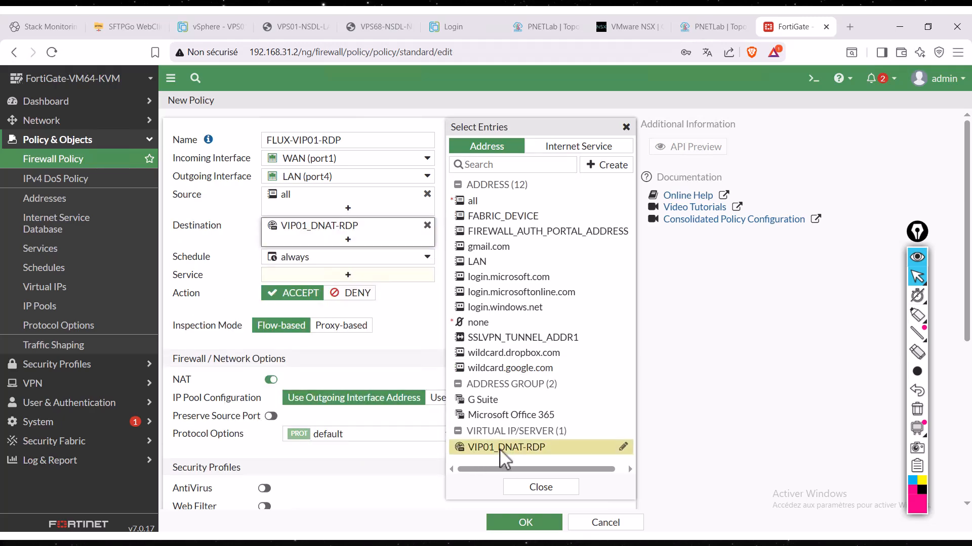
pyautogui.click(543, 487)
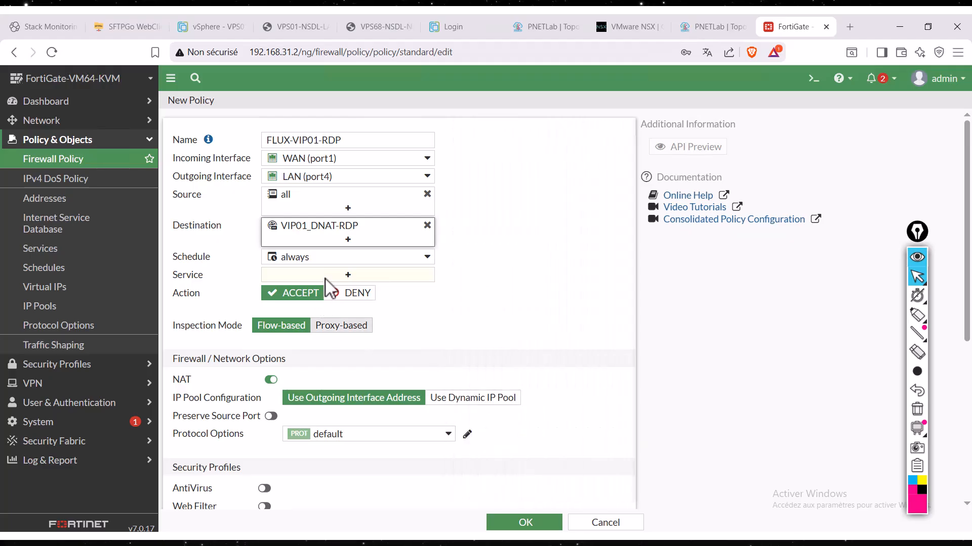
# - Find the RDP service and add it as the policy's allowed service
pyautogui.click(340, 276)
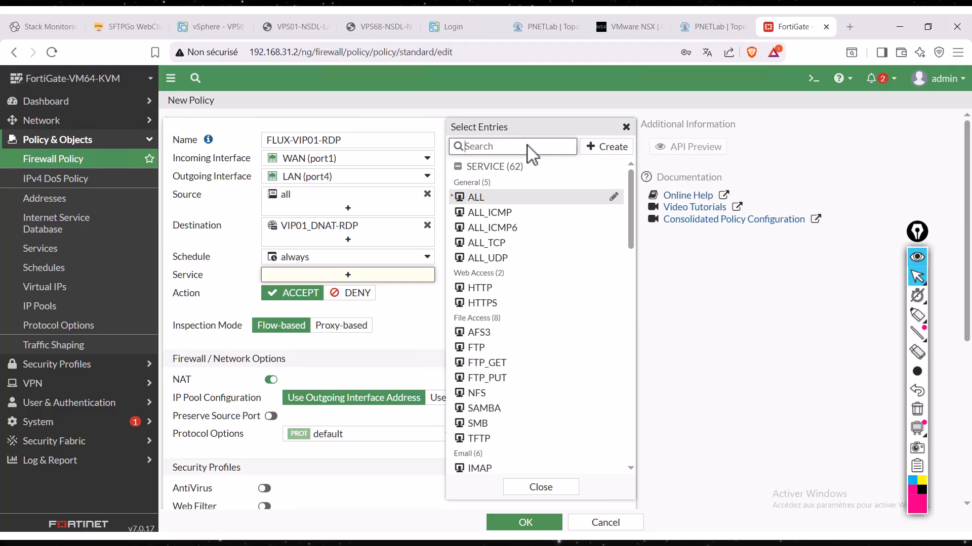
pyautogui.write('RDP')
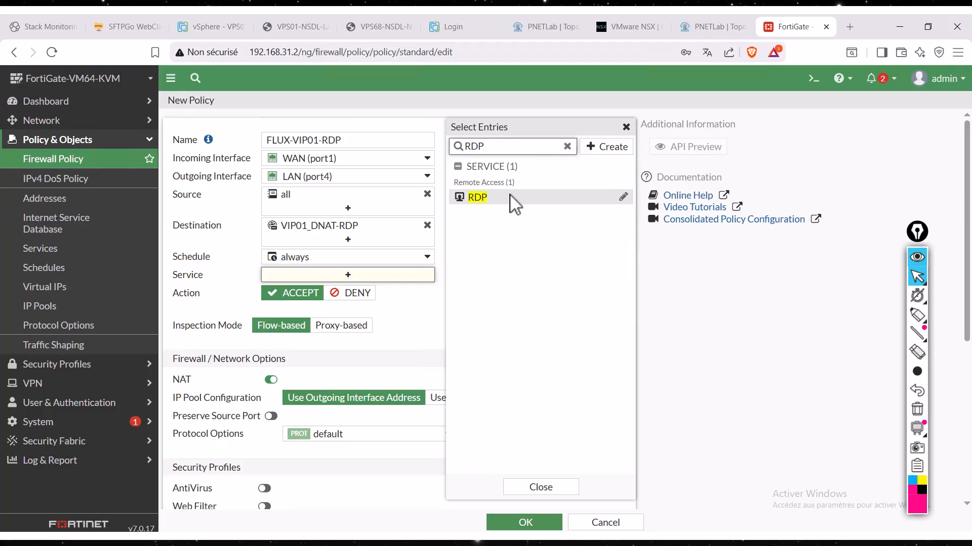
pyautogui.click(509, 198)
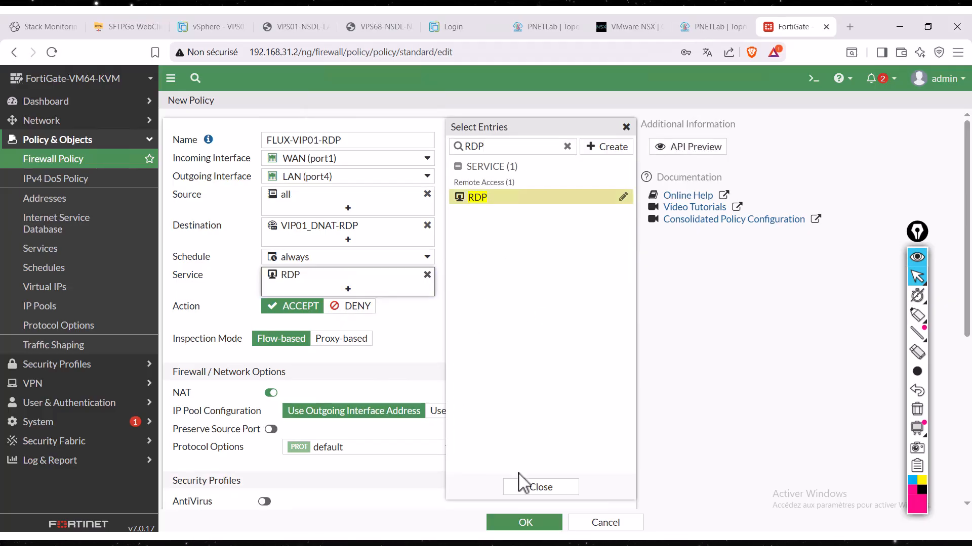
pyautogui.click(539, 488)
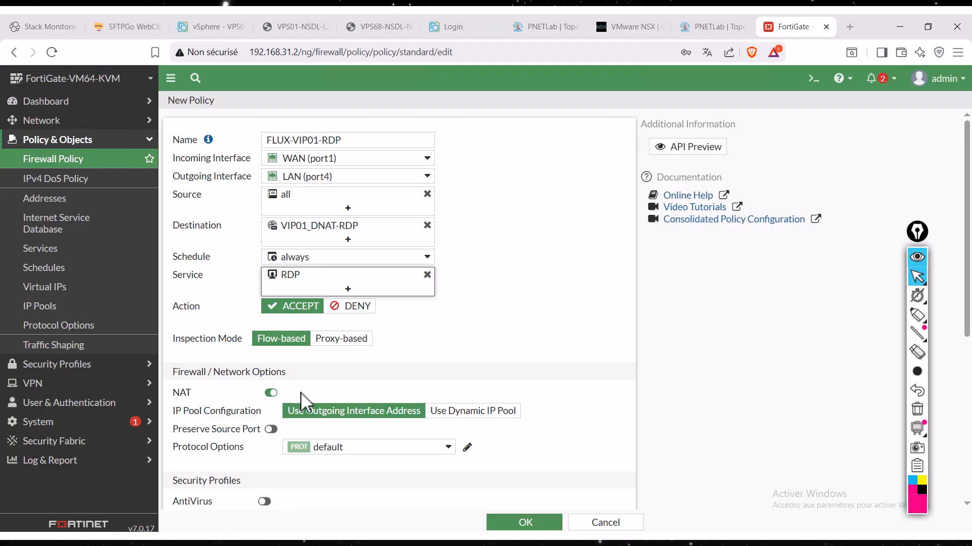
# - Log all sessions for allowed traffic and save the new firewall policy
pyautogui.scroll(-5, 301, 392)
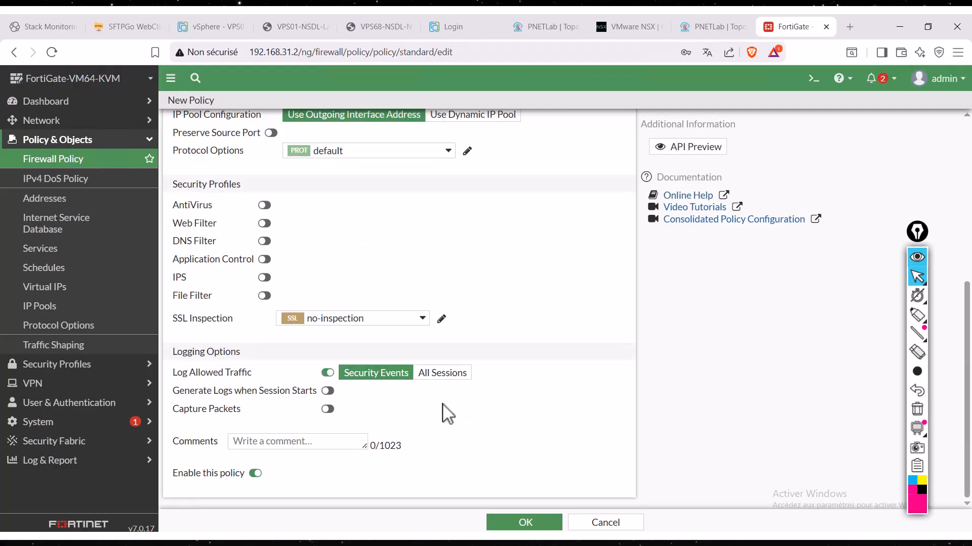
pyautogui.click(454, 378)
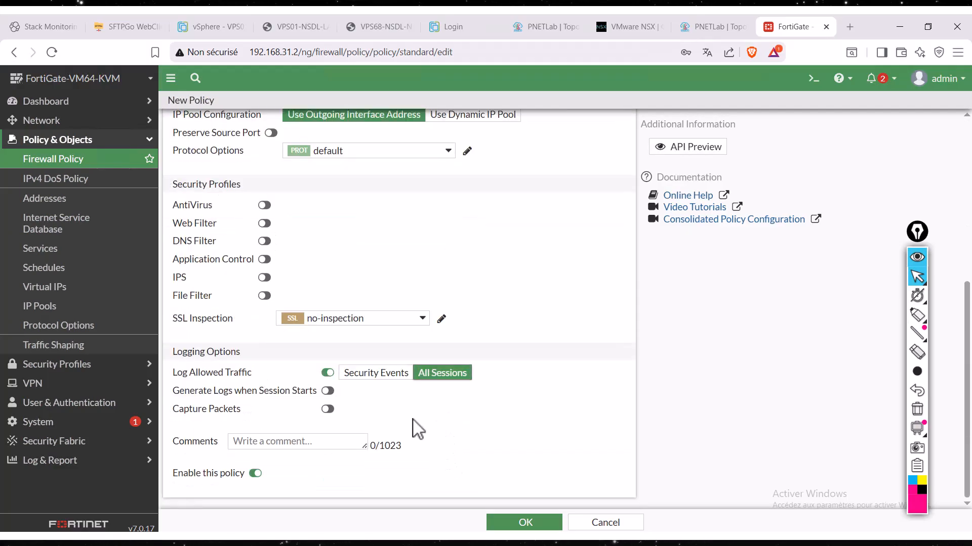
pyautogui.click(309, 444)
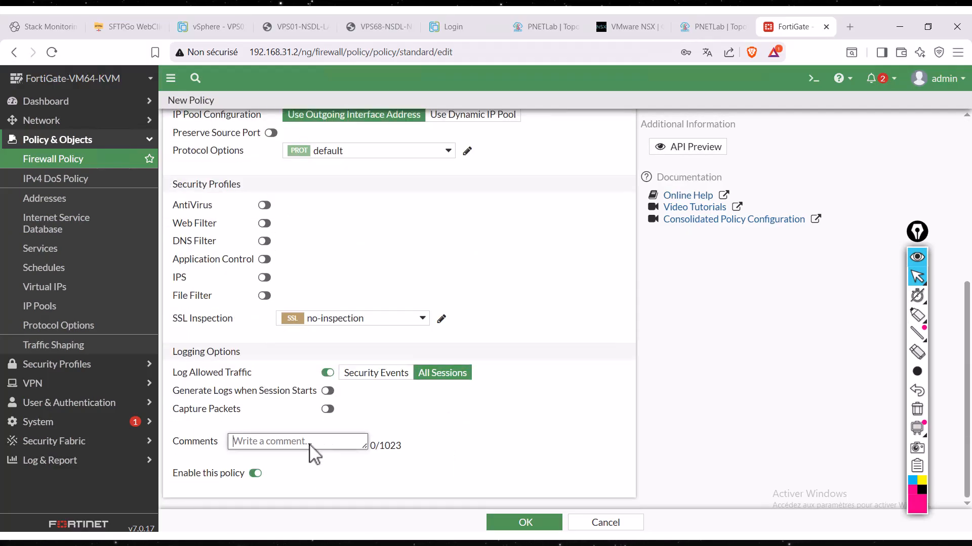
pyautogui.click(525, 527)
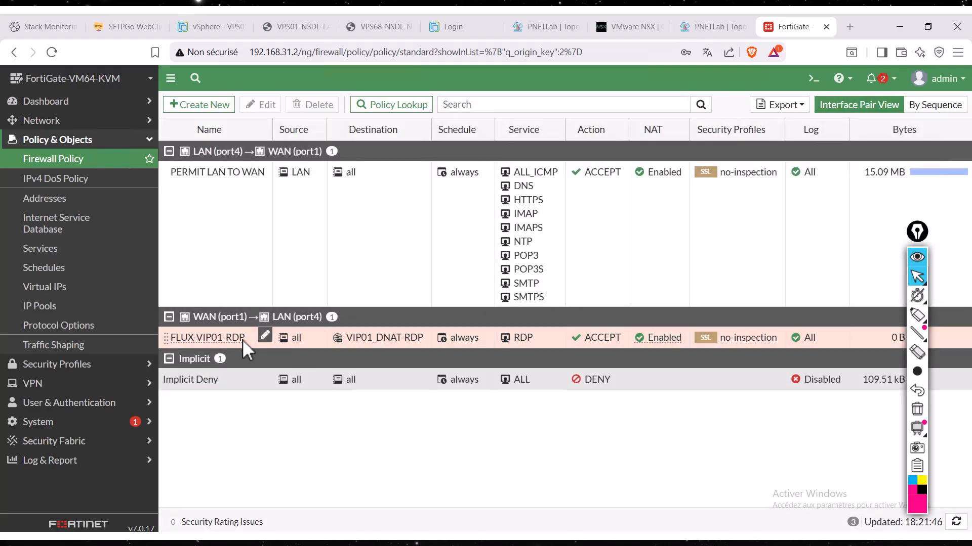
# - Open the FLUX-VIP01-RDP policy, circle its statistics with the annotation pen, and clear the drawing
pyautogui.doubleClick(242, 339)
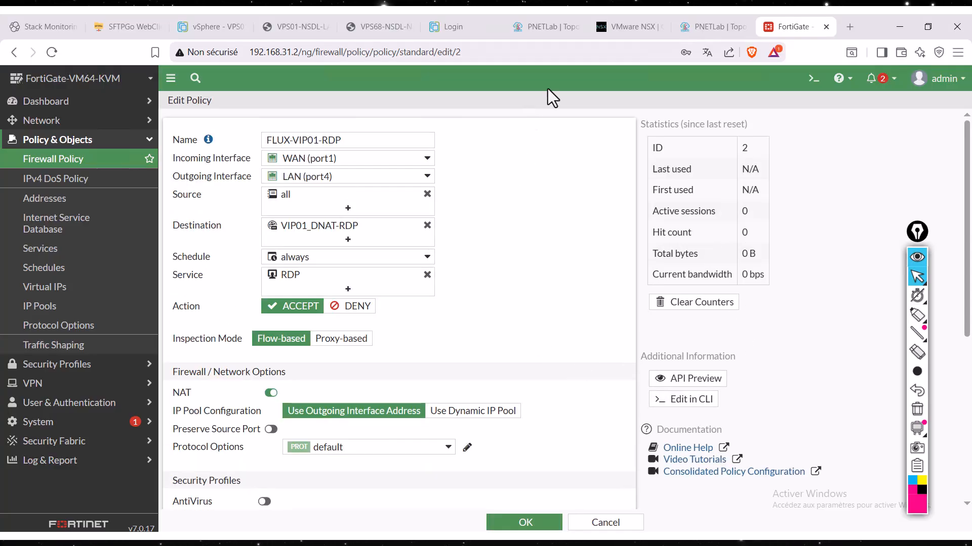
pyautogui.click(917, 315)
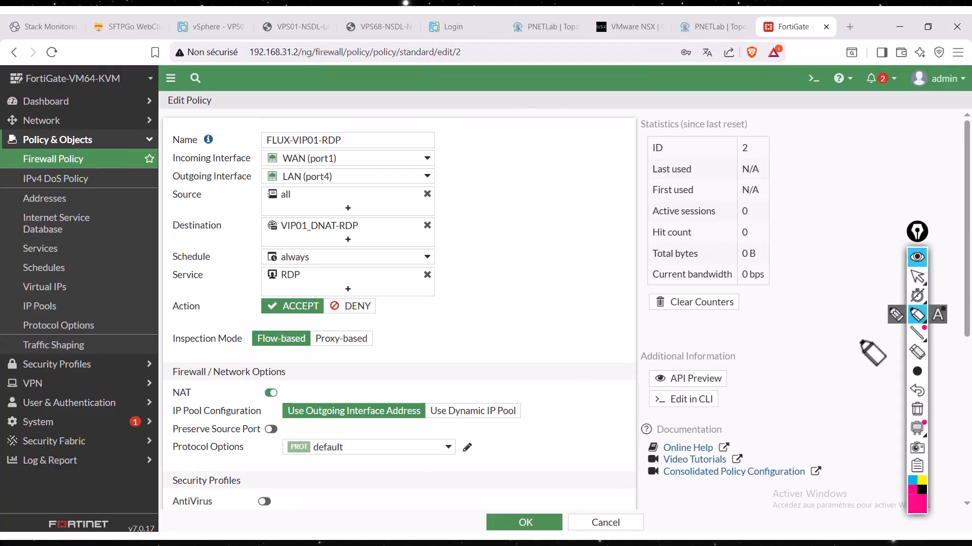
pyautogui.moveTo(748, 137)
pyautogui.mouseDown()
pyautogui.moveTo(619, 257)
pyautogui.moveTo(749, 132)
pyautogui.moveTo(624, 164)
pyautogui.mouseUp()
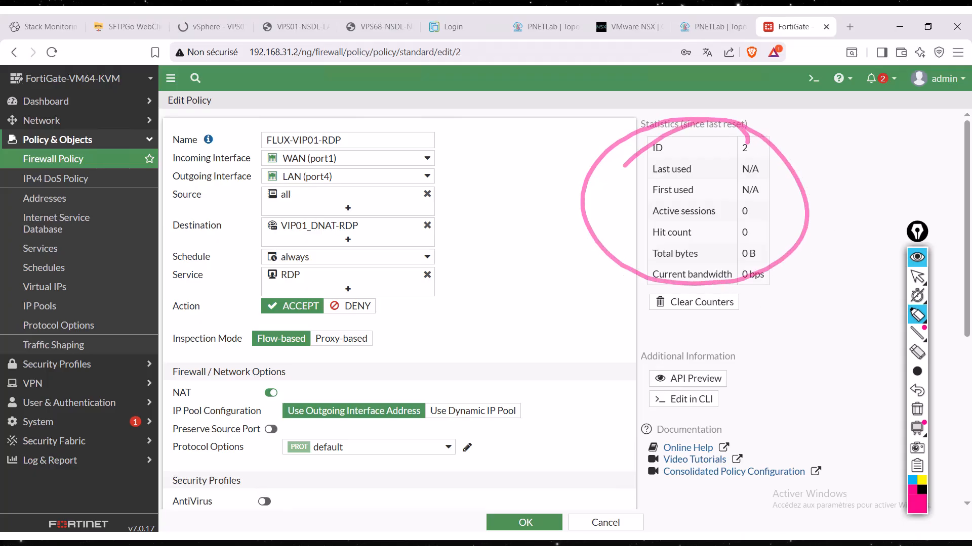
pyautogui.click(917, 277)
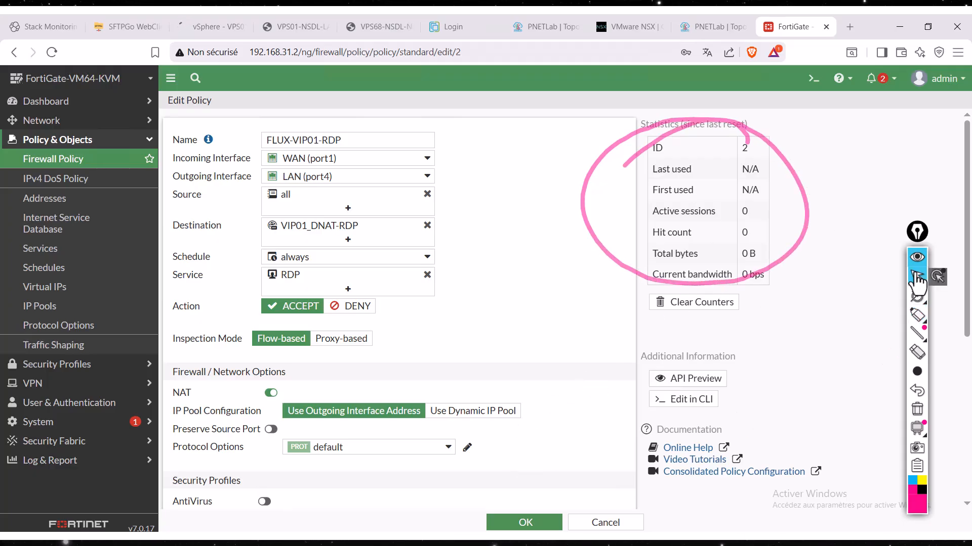
pyautogui.click(917, 411)
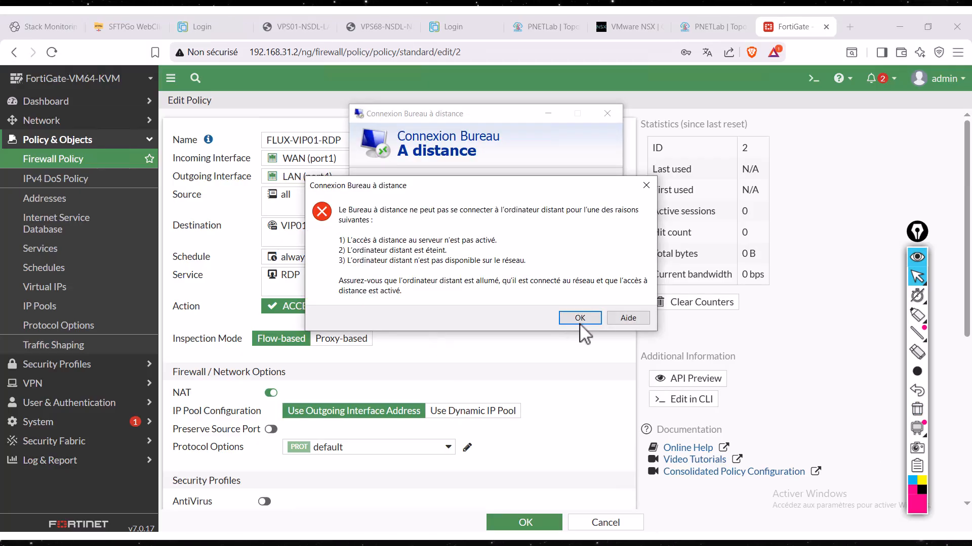
# - Dismiss the Remote Desktop error, move the connection window aside, and connect to 192.168.31.2 again
pyautogui.press('Return')
pyautogui.moveTo(402, 116); pyautogui.dragTo(375, 162)
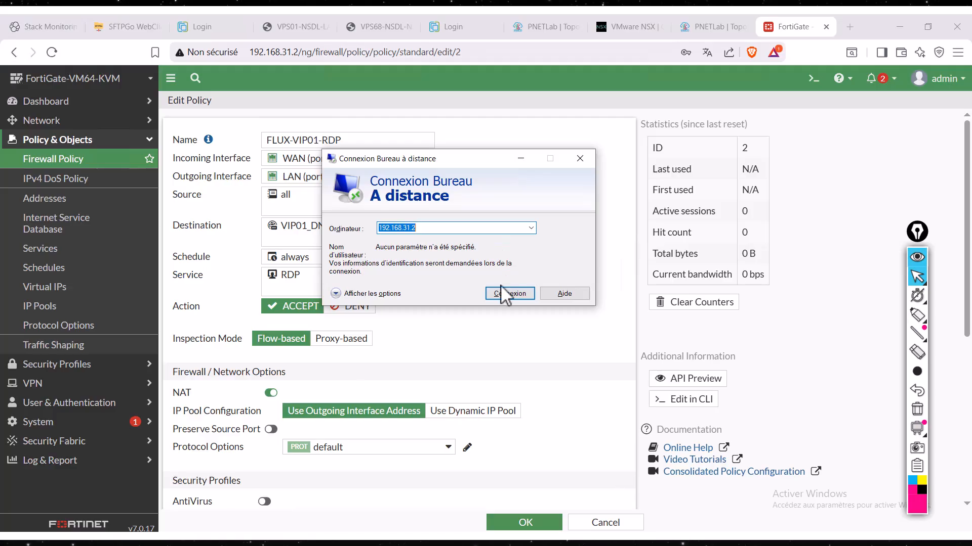
pyautogui.click(510, 294)
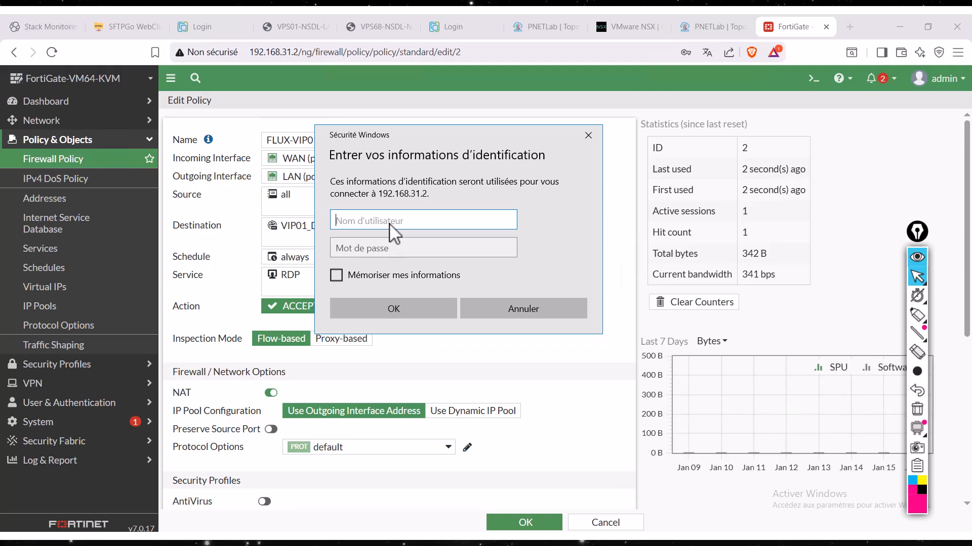
# - Write "user" and "PWD" over the Windows credentials prompt with the annotation pen, add an arrow, and clear the drawing
pyautogui.click(914, 319)
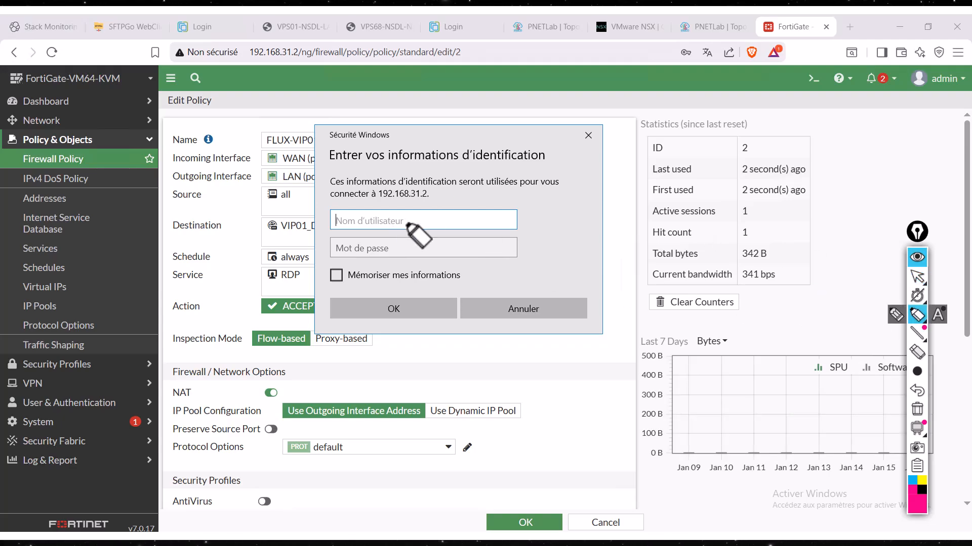
pyautogui.click(372, 205)
pyautogui.moveTo(354, 201)
pyautogui.mouseDown()
pyautogui.moveTo(360, 216)
pyautogui.moveTo(428, 223)
pyautogui.moveTo(447, 212)
pyautogui.mouseUp()
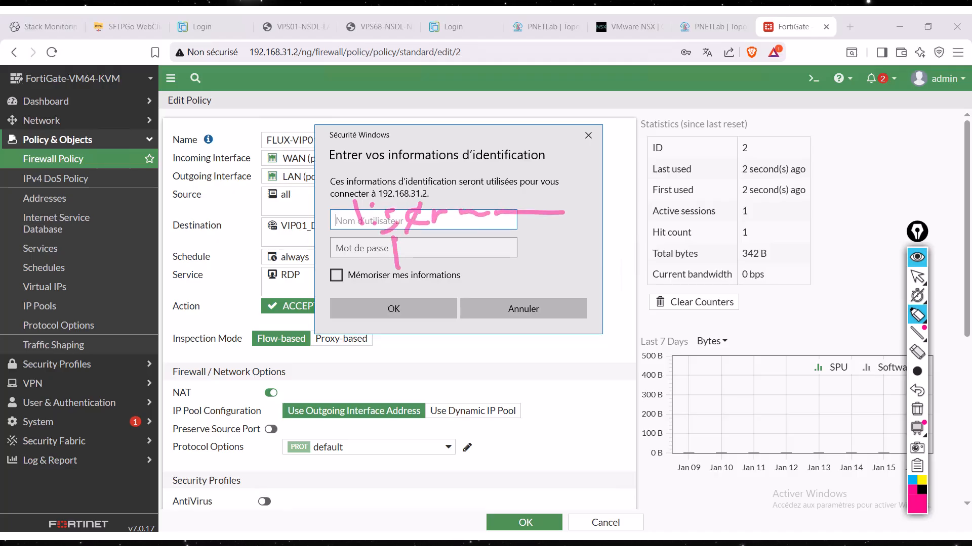
pyautogui.moveTo(397, 238); pyautogui.dragTo(408, 249)
pyautogui.moveTo(419, 233)
pyautogui.mouseDown()
pyautogui.moveTo(423, 253)
pyautogui.moveTo(474, 257)
pyautogui.mouseUp()
pyautogui.moveTo(475, 238); pyautogui.dragTo(477, 256)
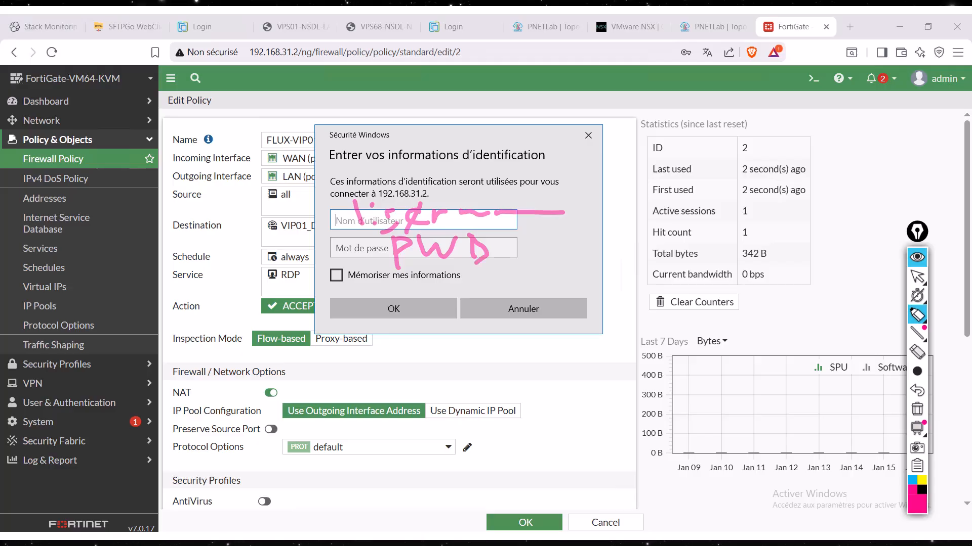
pyautogui.moveTo(581, 235)
pyautogui.mouseDown()
pyautogui.moveTo(737, 178)
pyautogui.moveTo(721, 207)
pyautogui.mouseUp()
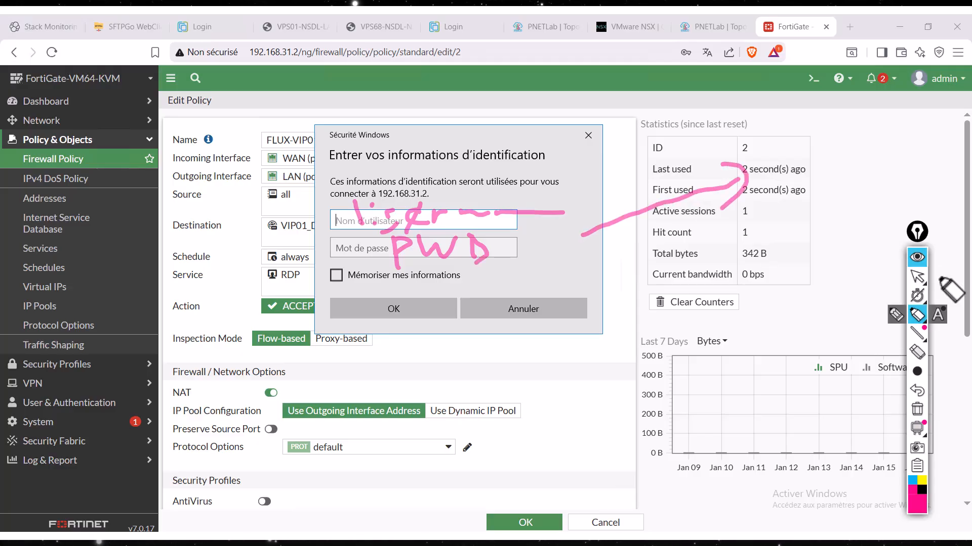
pyautogui.click(916, 277)
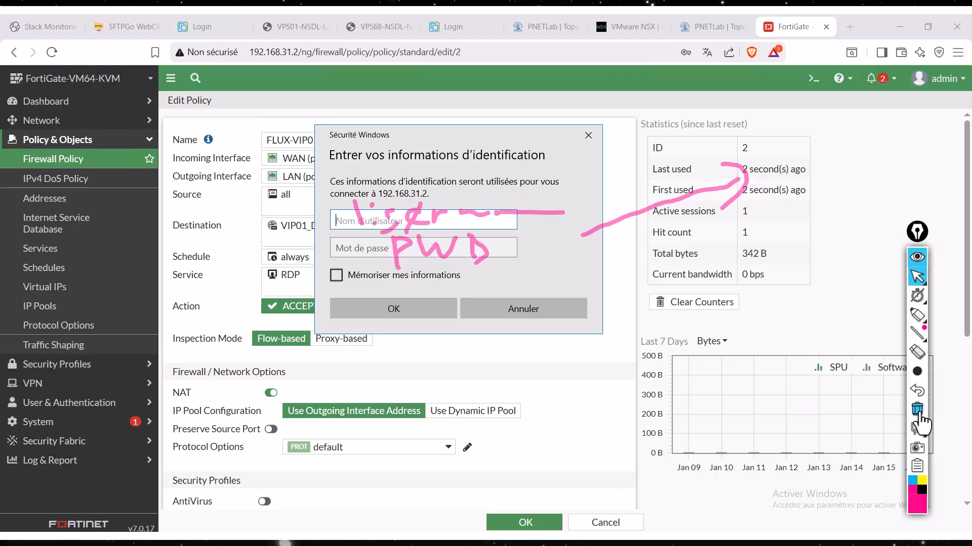
pyautogui.click(917, 409)
# - Switch to the CS01 virtual machine window and open its Start menu to check the signed-in account name
pyautogui.click(516, 526)
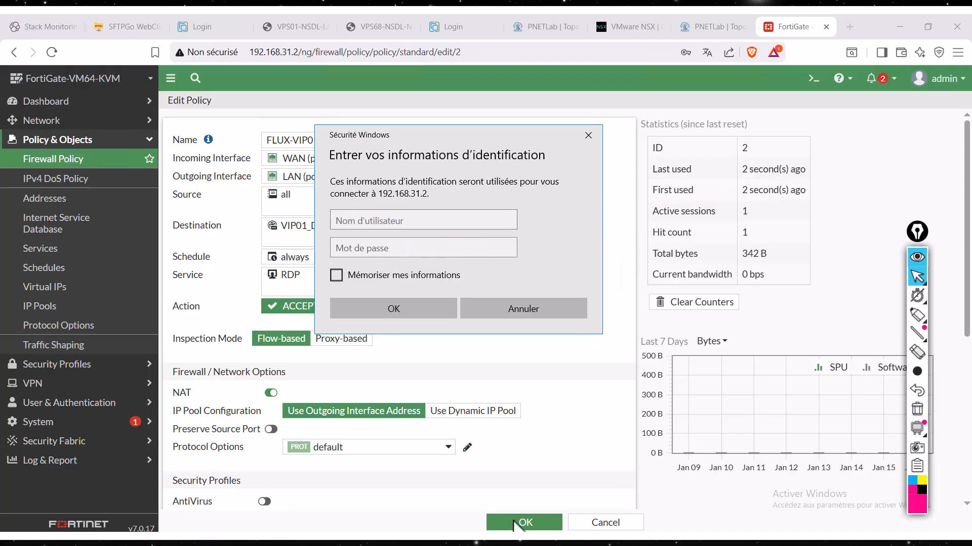
pyautogui.click(385, 536)
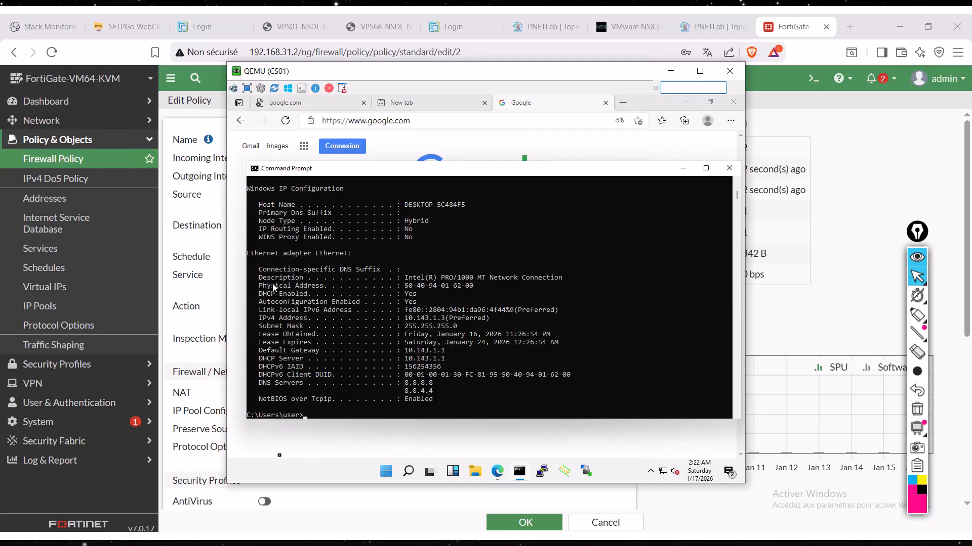
pyautogui.click(386, 472)
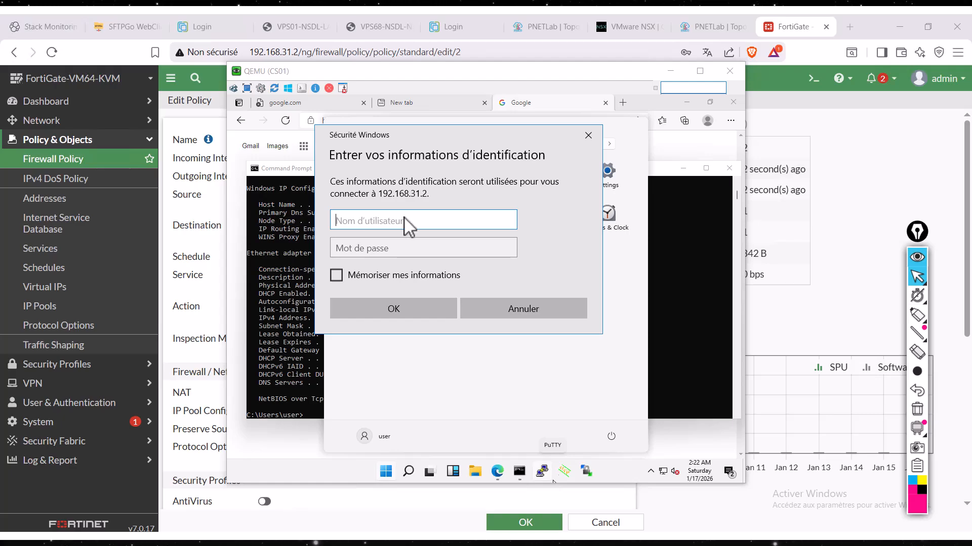
# - Sign in to 192.168.31.2 as user with the account password, and accept the untrusted certificate without being asked again for this computer
pyautogui.write('user')
pyautogui.press('Tab')
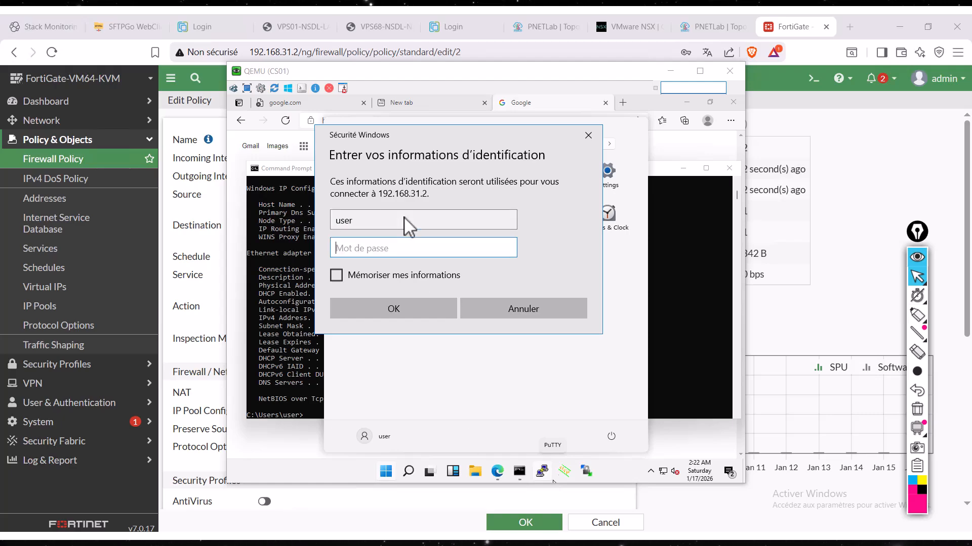
pyautogui.press('capslock')
pyautogui.write('•')
pyautogui.press('capslock')
pyautogui.write('•')
pyautogui.press('capslock')
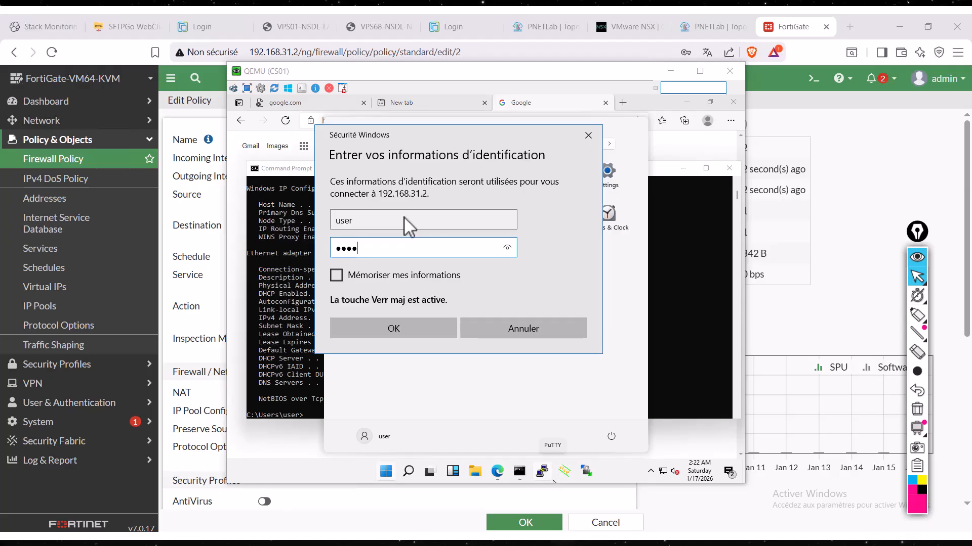
pyautogui.press('capslock')
pyautogui.press('Return')
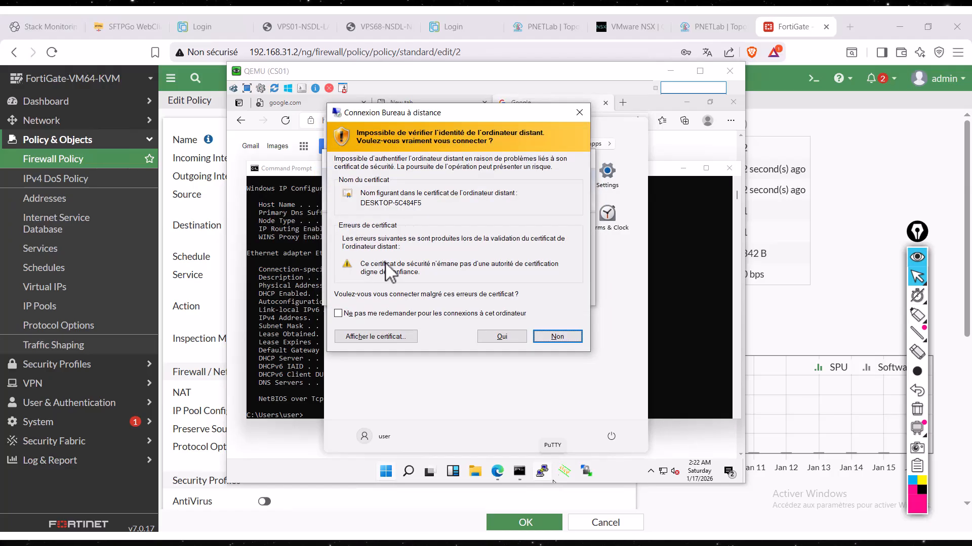
pyautogui.click(432, 315)
pyautogui.press('Return')
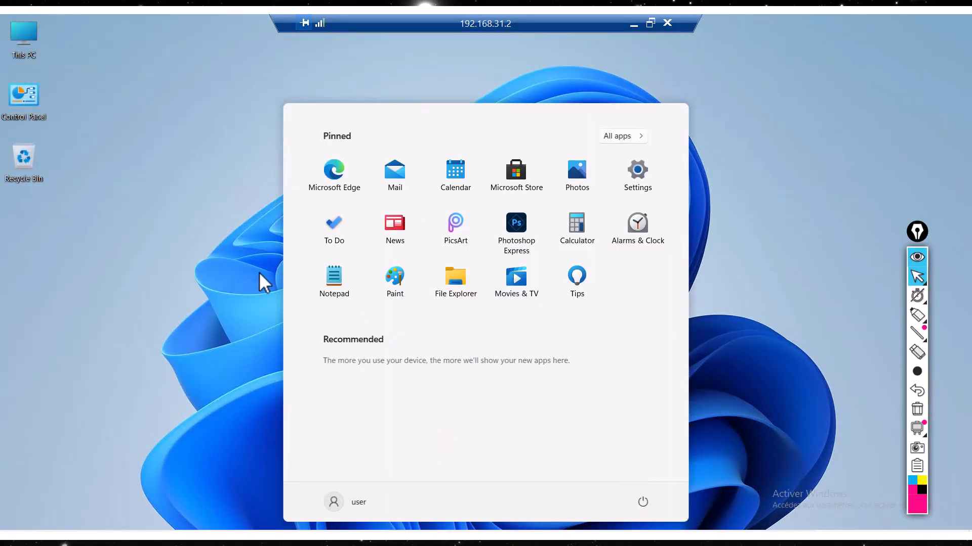
# - Disconnect the 192.168.31.2 remote session and return to the FLUX-VIP01-RDP policy in the browser
pyautogui.moveTo(469, 29); pyautogui.dragTo(328, 39)
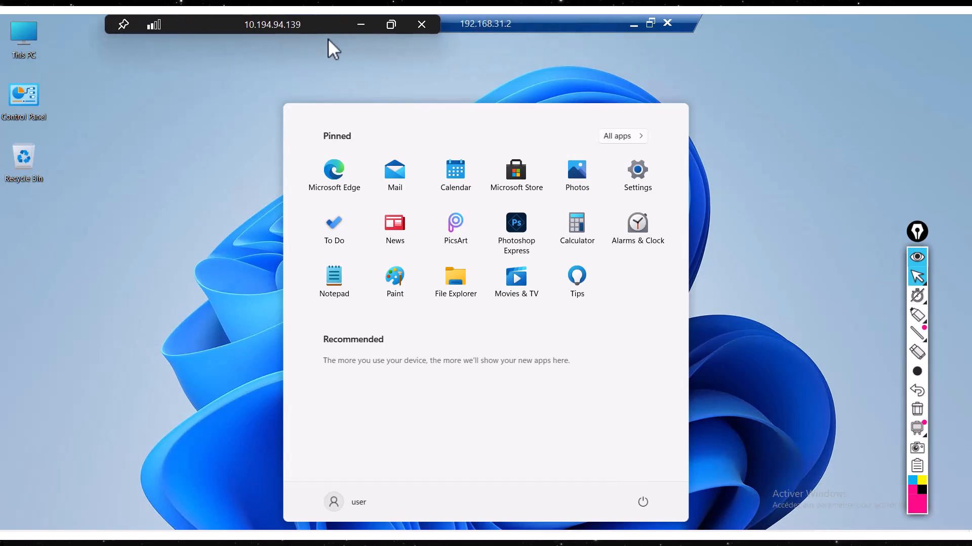
pyautogui.click(671, 23)
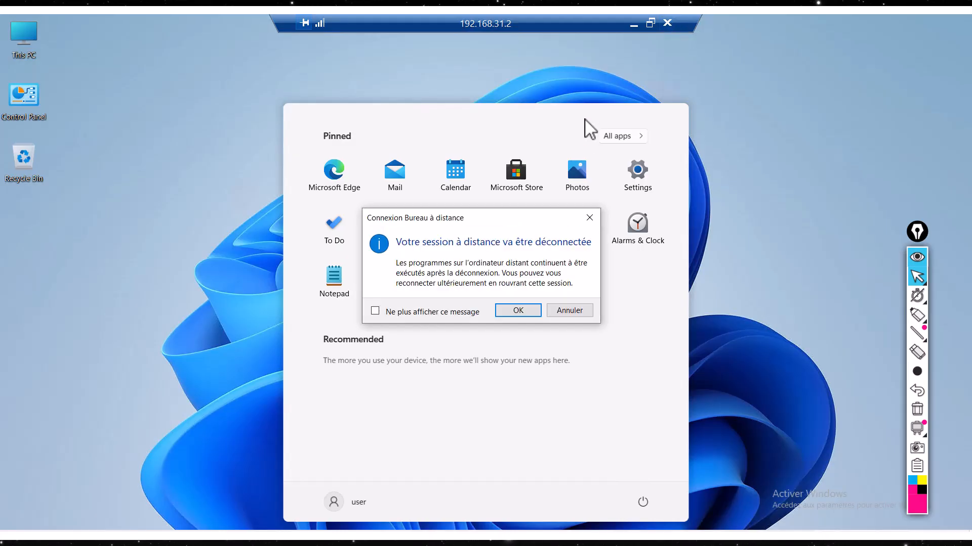
pyautogui.click(535, 311)
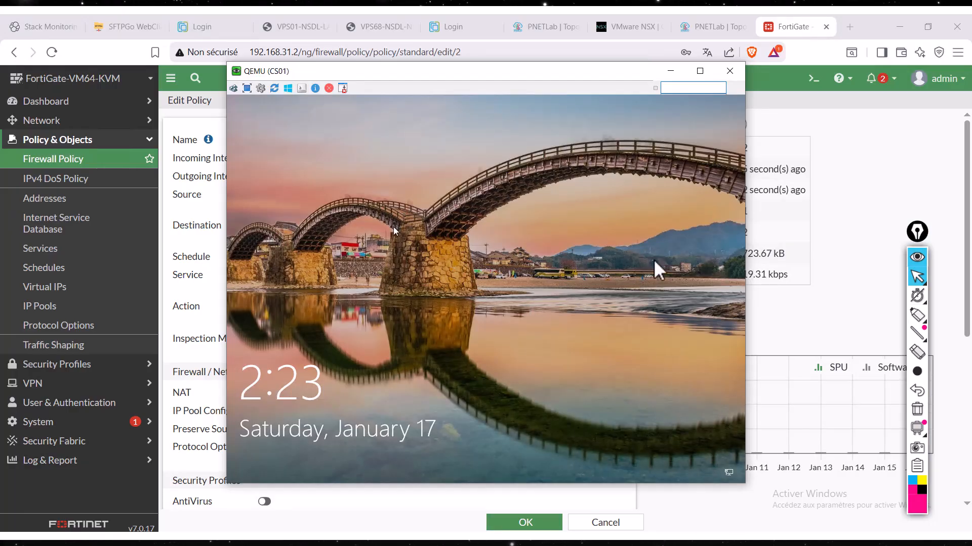
pyautogui.click(829, 323)
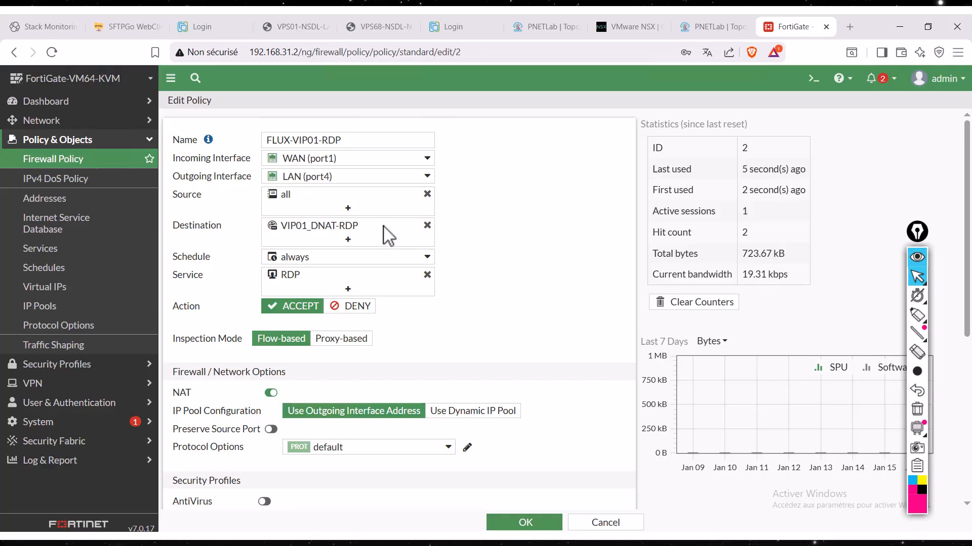
# - Circle the policy's Source field with the annotation pen, write "Expose" with an arrow and "WAN", and clear the drawing
pyautogui.moveTo(929, 322)
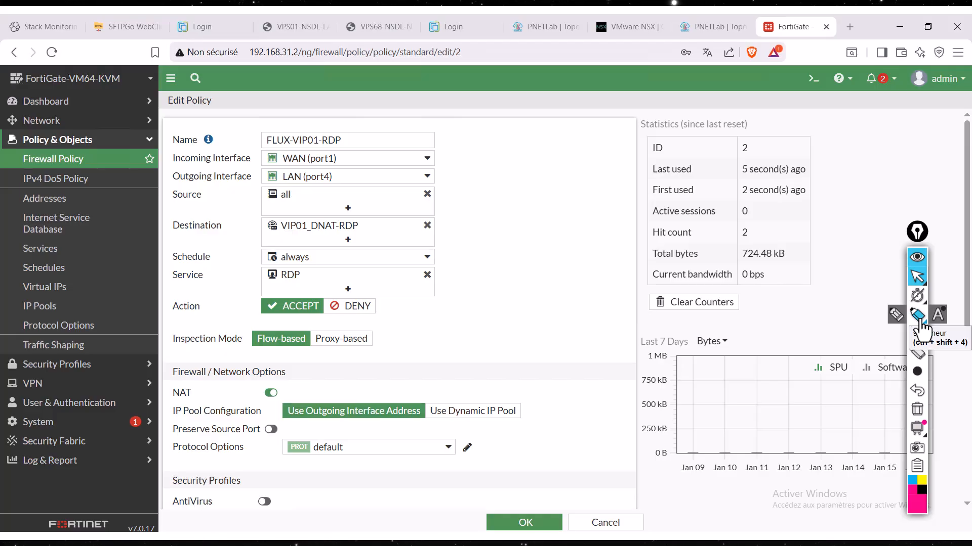
pyautogui.click(919, 319)
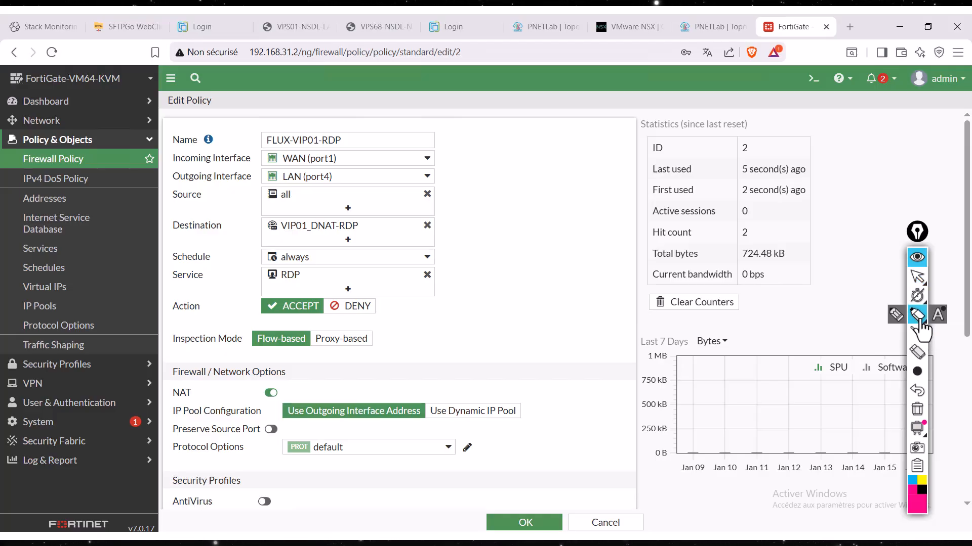
pyautogui.moveTo(430, 178)
pyautogui.mouseDown()
pyautogui.moveTo(476, 194)
pyautogui.moveTo(238, 224)
pyautogui.moveTo(199, 184)
pyautogui.moveTo(439, 179)
pyautogui.mouseUp()
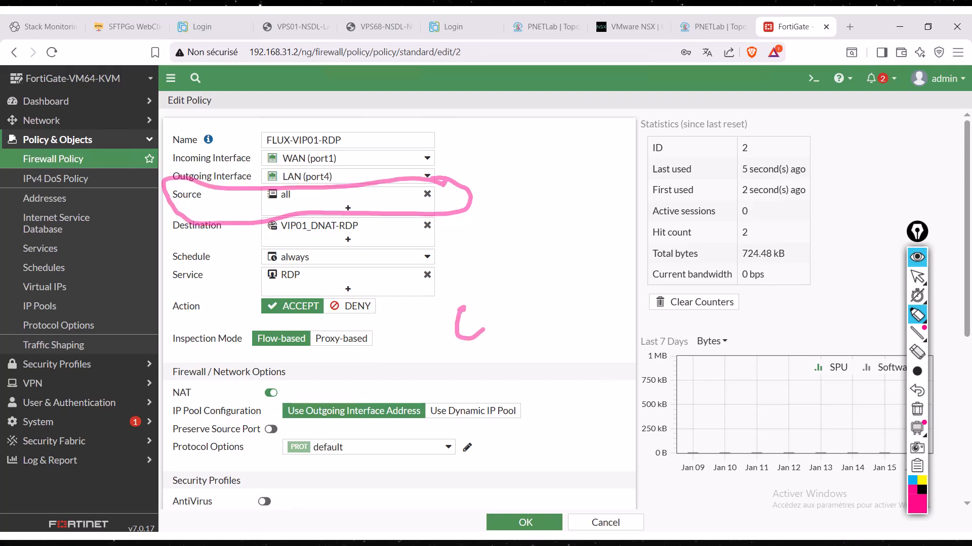
pyautogui.moveTo(530, 298)
pyautogui.mouseDown()
pyautogui.moveTo(565, 310)
pyautogui.moveTo(587, 292)
pyautogui.mouseUp()
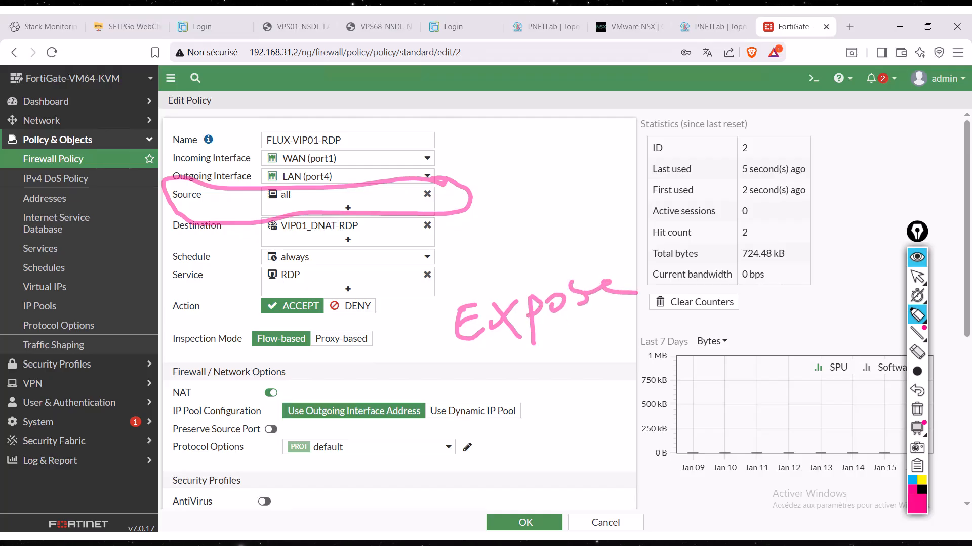
pyautogui.moveTo(638, 261)
pyautogui.mouseDown()
pyautogui.moveTo(612, 331)
pyautogui.moveTo(551, 352)
pyautogui.mouseUp()
pyautogui.moveTo(571, 327)
pyautogui.mouseDown()
pyautogui.moveTo(531, 361)
pyautogui.moveTo(581, 377)
pyautogui.mouseUp()
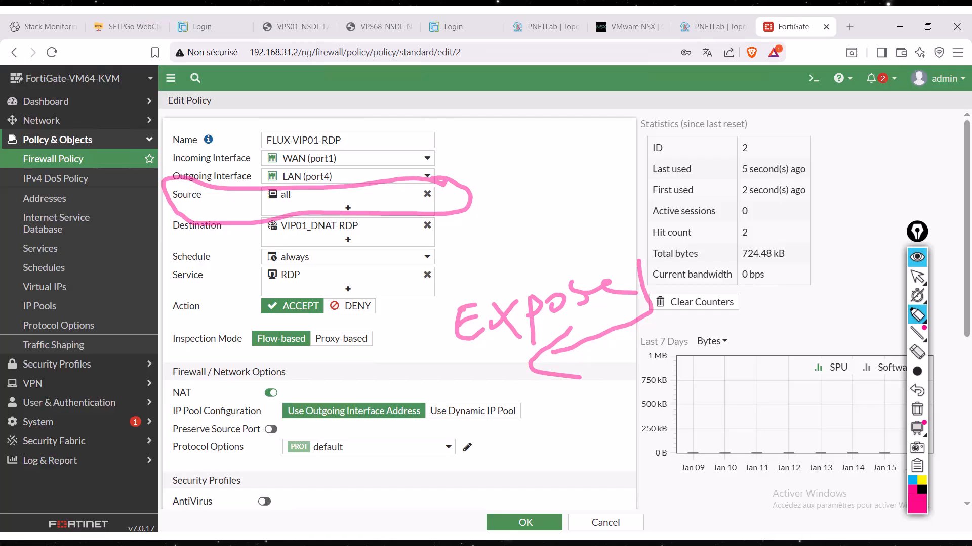
pyautogui.moveTo(371, 349)
pyautogui.mouseDown()
pyautogui.moveTo(374, 408)
pyautogui.moveTo(419, 351)
pyautogui.mouseUp()
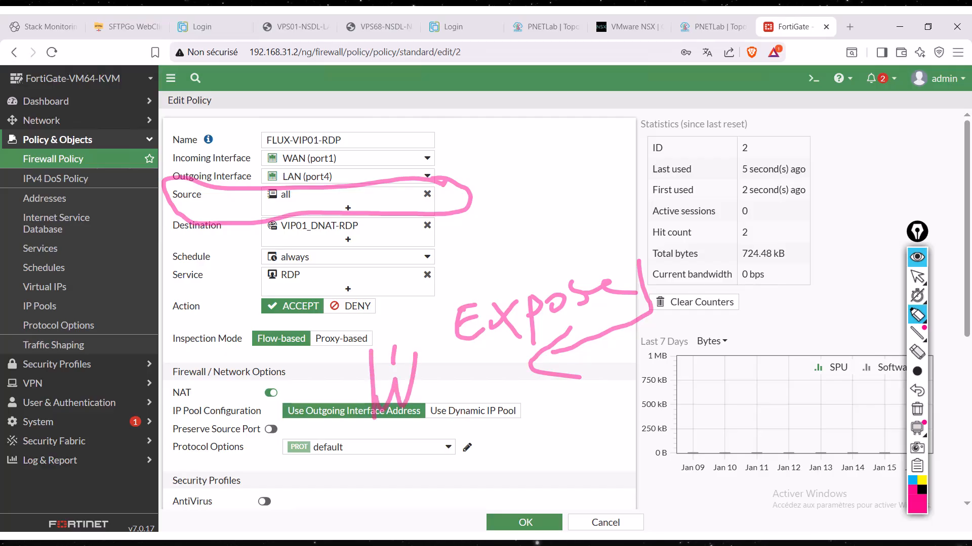
pyautogui.moveTo(425, 401)
pyautogui.mouseDown()
pyautogui.moveTo(458, 429)
pyautogui.moveTo(476, 354)
pyautogui.mouseUp()
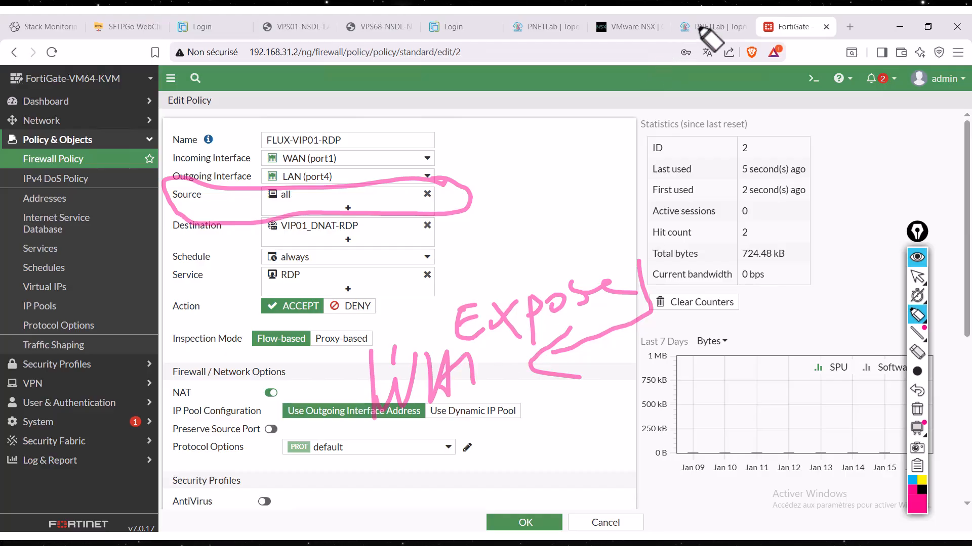
pyautogui.moveTo(922, 334)
pyautogui.click(917, 277)
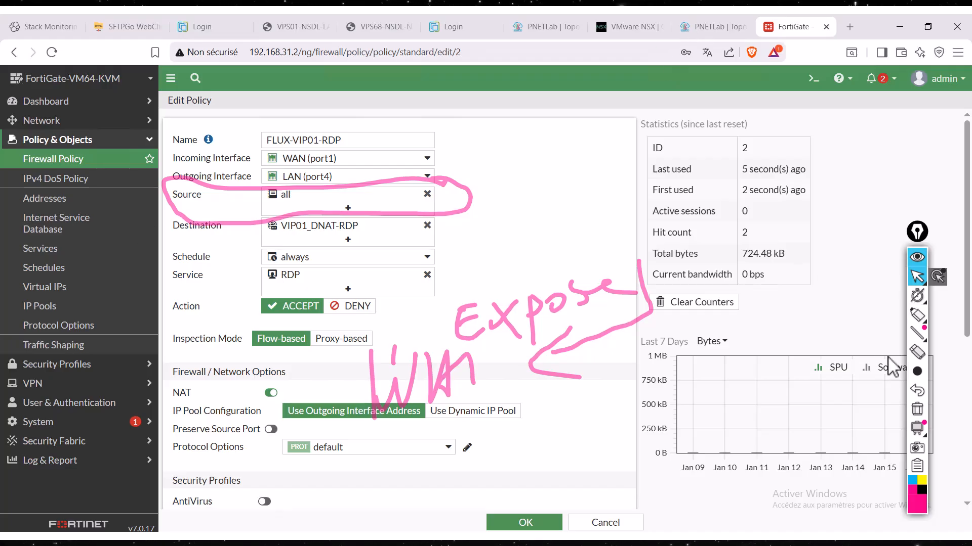
pyautogui.click(917, 409)
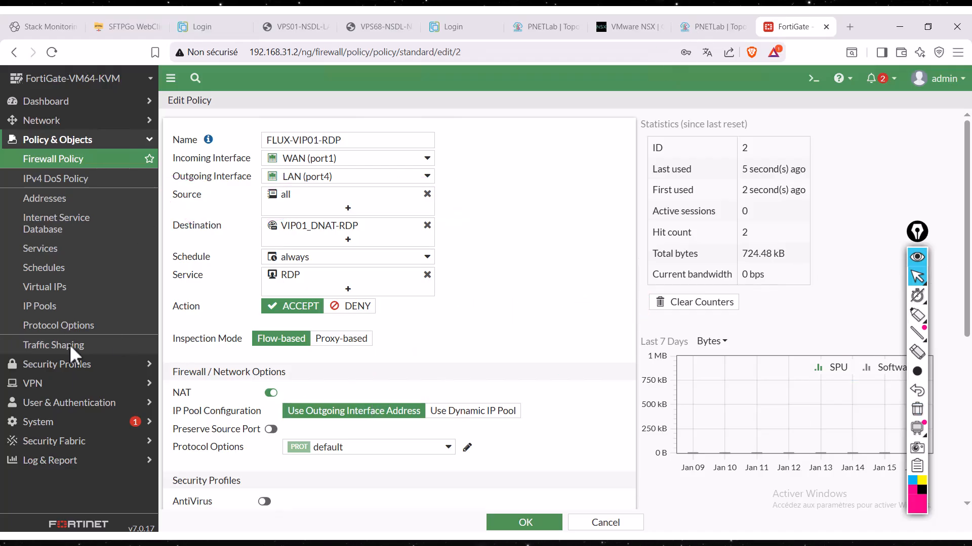
# - Open the Forward Traffic log
pyautogui.click(50, 460)
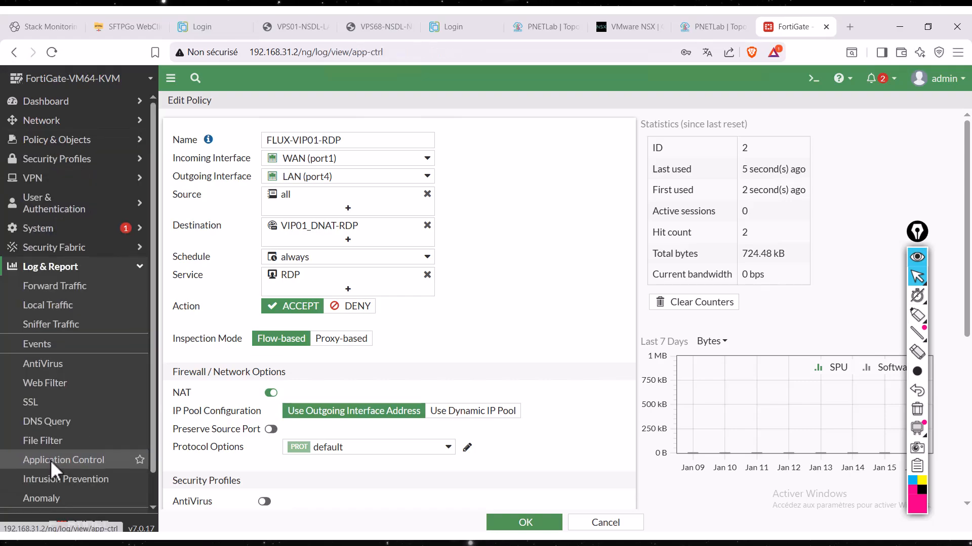
pyautogui.click(50, 460)
pyautogui.click(71, 291)
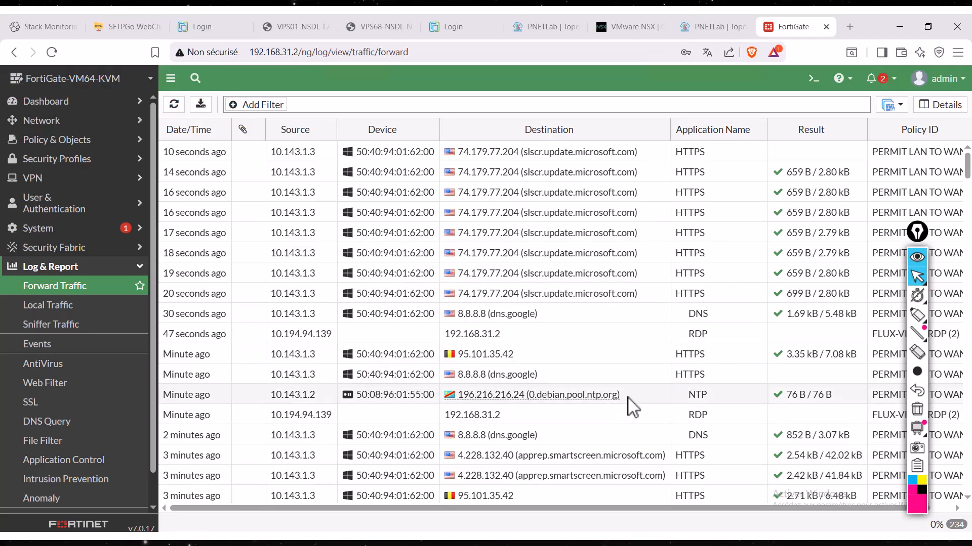
# - Select the most recent RDP log entry from 10.194.94.139 to 192.168.31.2 and examine its details
pyautogui.click(652, 396)
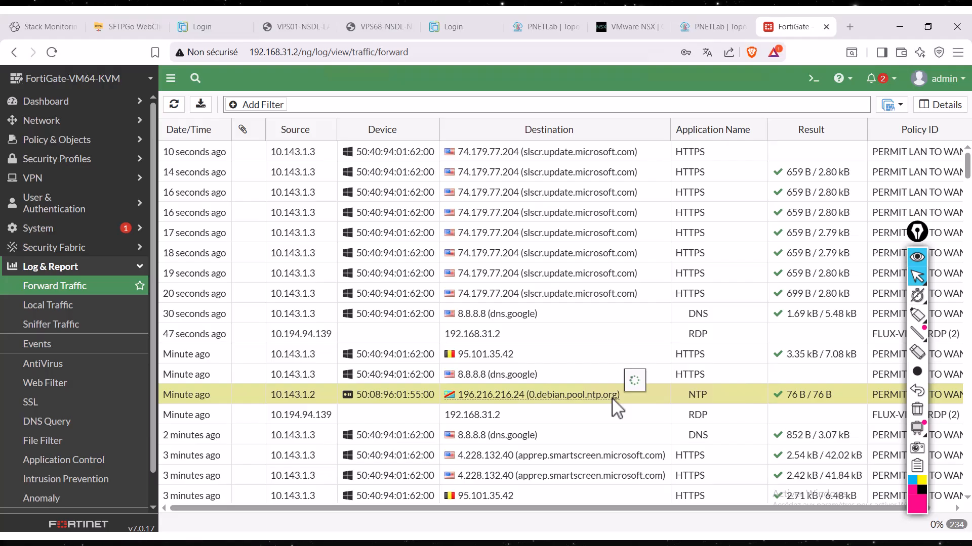
pyautogui.moveTo(612, 400)
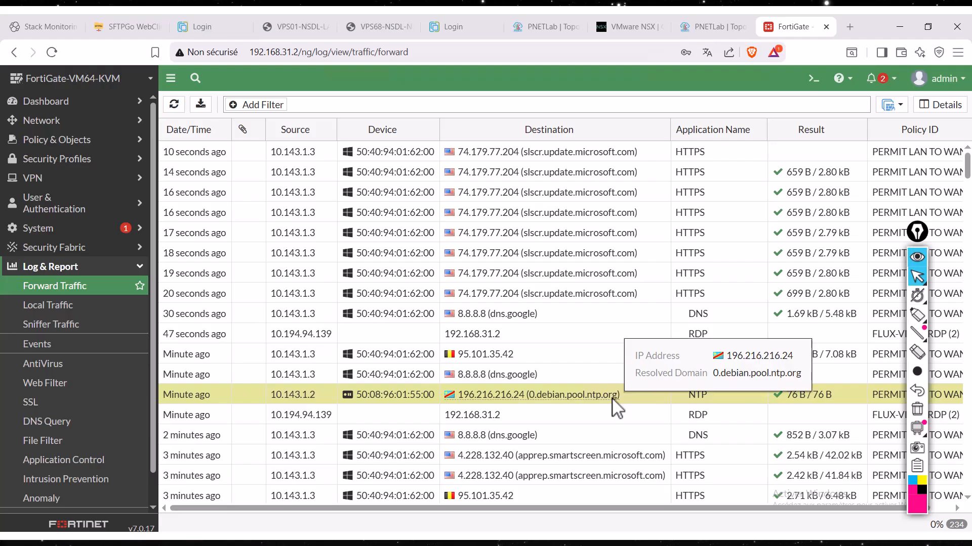
pyautogui.click(558, 437)
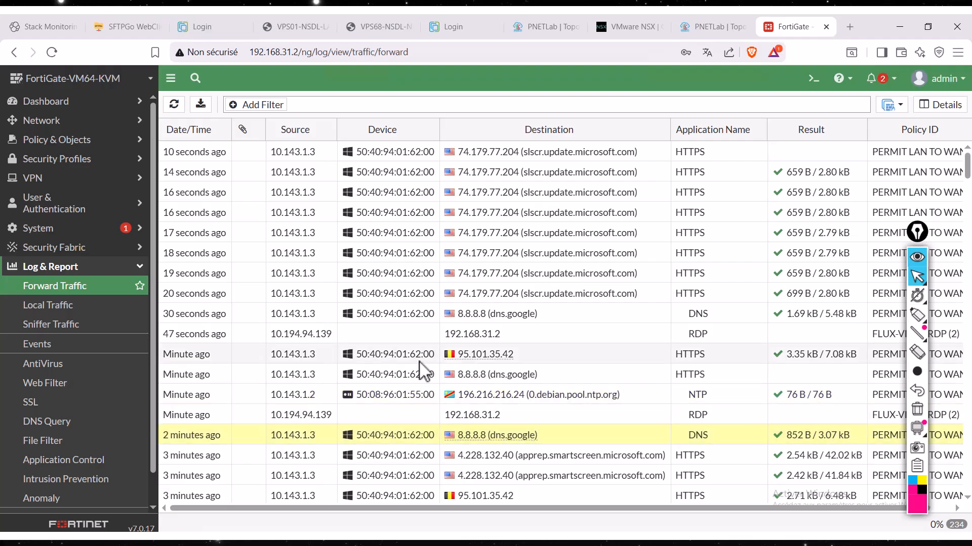
pyautogui.click(365, 337)
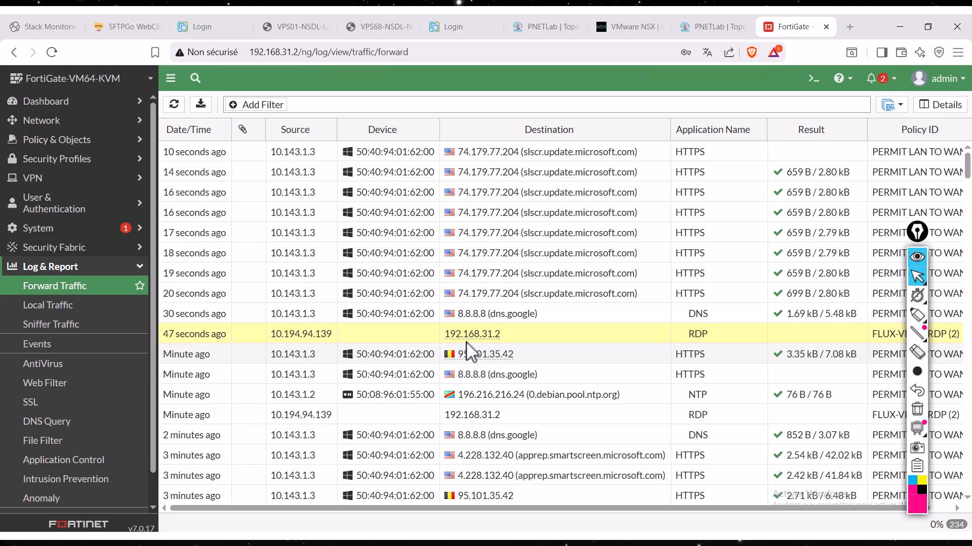
pyautogui.moveTo(472, 338)
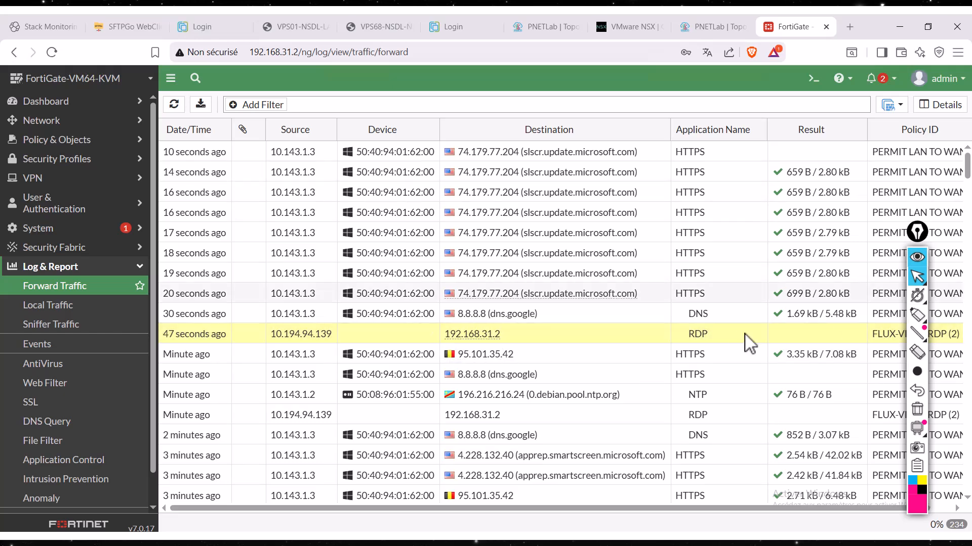
# - Circle the Source and Destination columns of the traffic log with the annotation pen
pyautogui.click(924, 320)
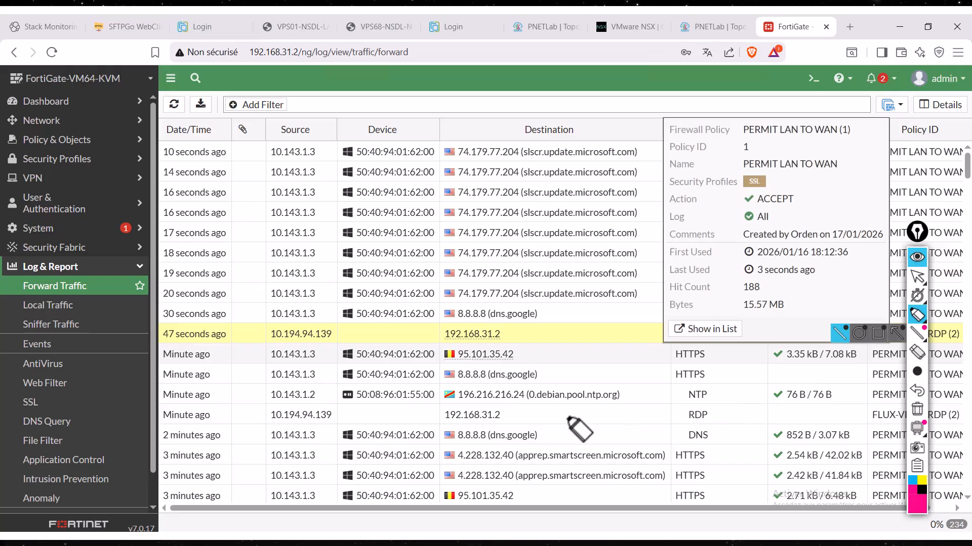
pyautogui.moveTo(267, 119)
pyautogui.mouseDown()
pyautogui.moveTo(302, 372)
pyautogui.moveTo(342, 200)
pyautogui.moveTo(273, 130)
pyautogui.mouseUp()
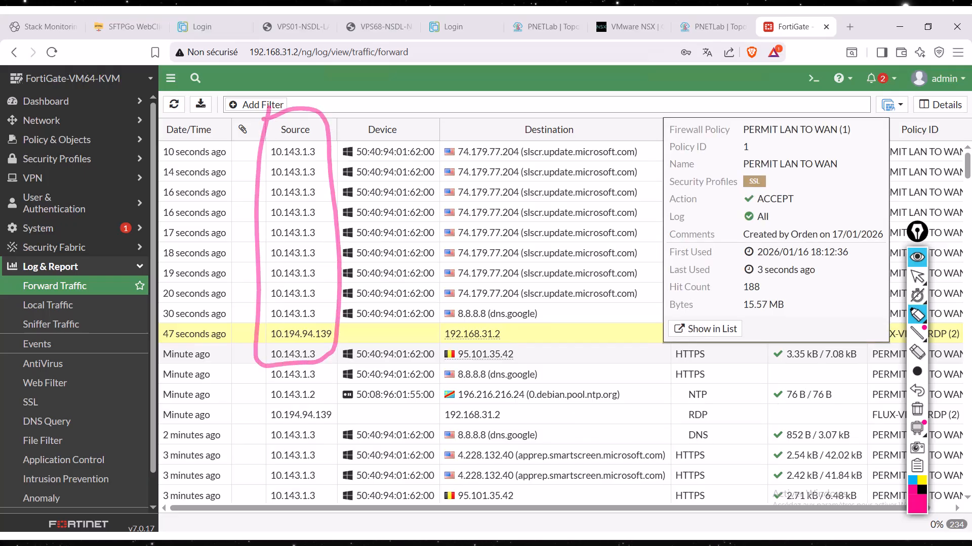
pyautogui.moveTo(436, 119)
pyautogui.mouseDown()
pyautogui.moveTo(443, 347)
pyautogui.moveTo(653, 339)
pyautogui.moveTo(568, 131)
pyautogui.moveTo(435, 119)
pyautogui.mouseUp()
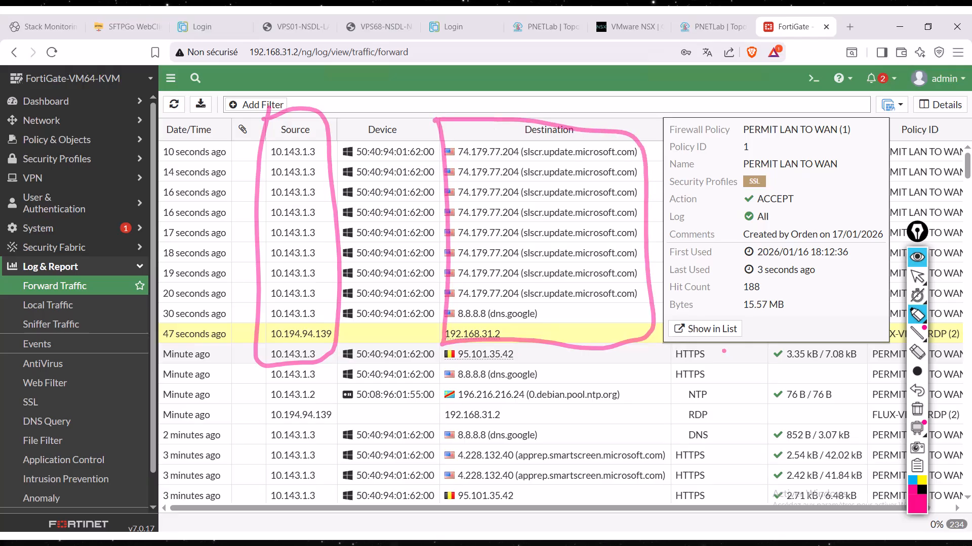
pyautogui.click(636, 338)
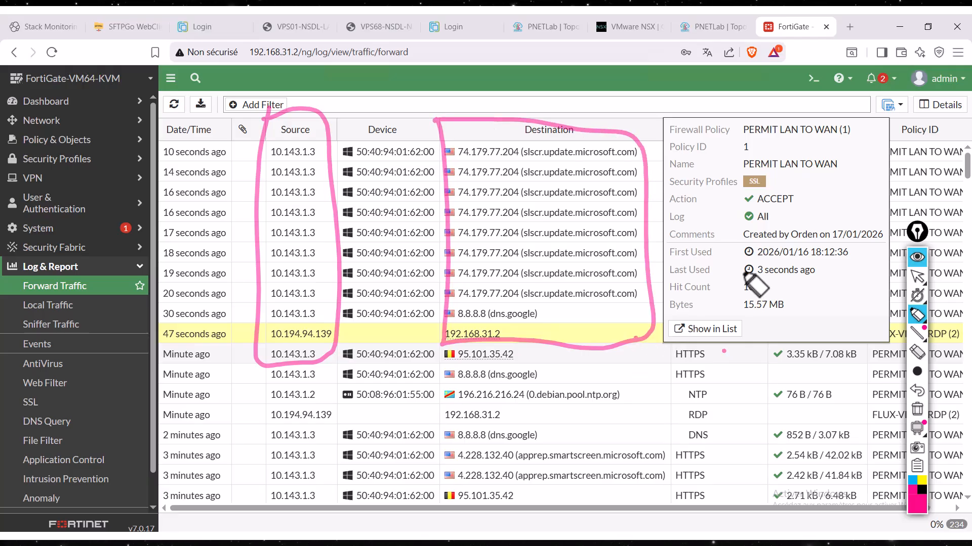
pyautogui.click(589, 340)
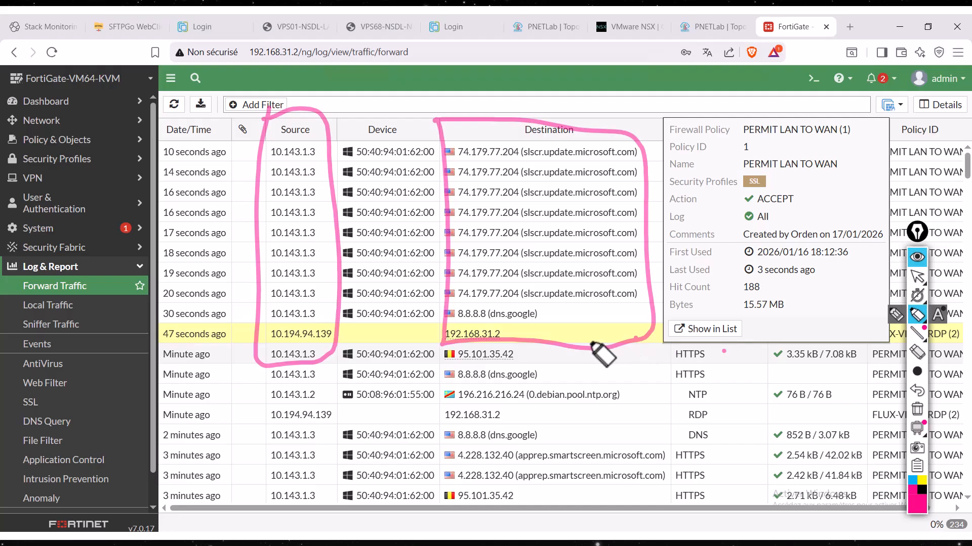
# - Examine the source, destination and NAT addresses in the highlighted RDP entry's log details, and close the details
pyautogui.click(917, 276)
pyautogui.doubleClick(622, 335)
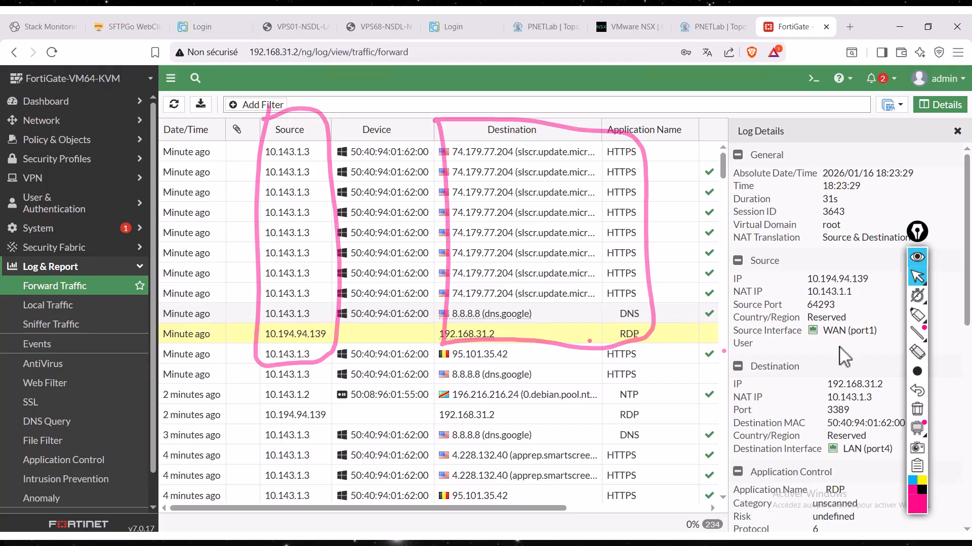
pyautogui.click(958, 133)
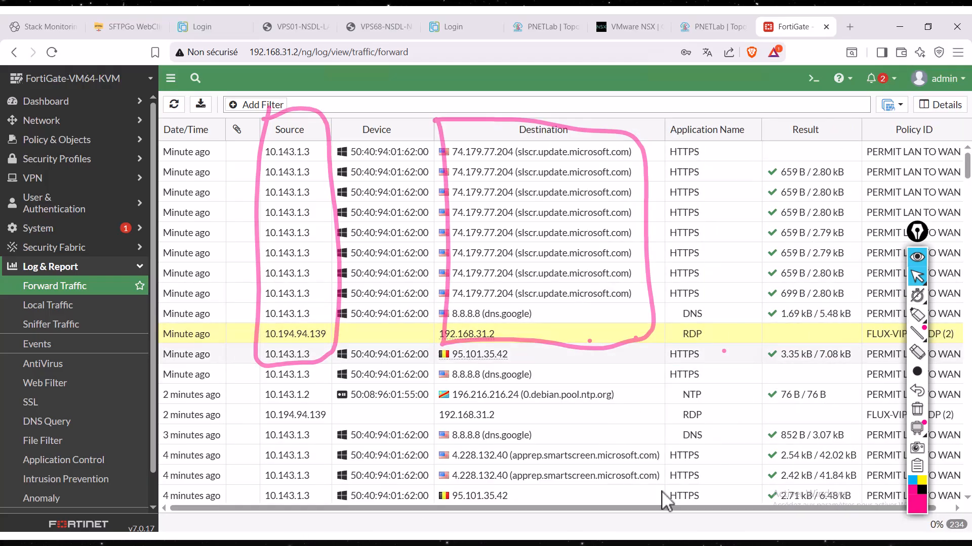
# - Circle the highlighted entry's RDP application and FLUX-VIP01-RDP policy, draw an arrow between them, and clear all drawings
pyautogui.moveTo(719, 506); pyautogui.dragTo(734, 507)
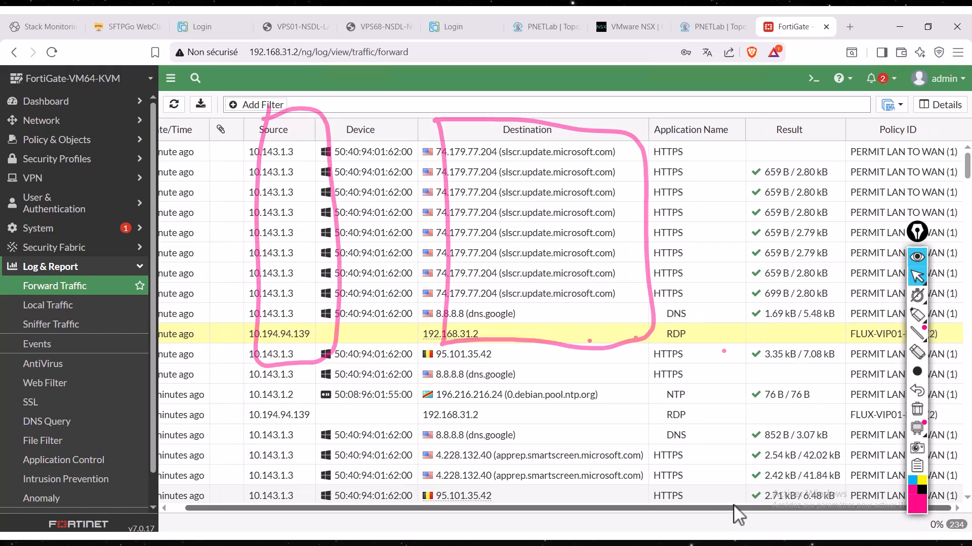
pyautogui.click(916, 315)
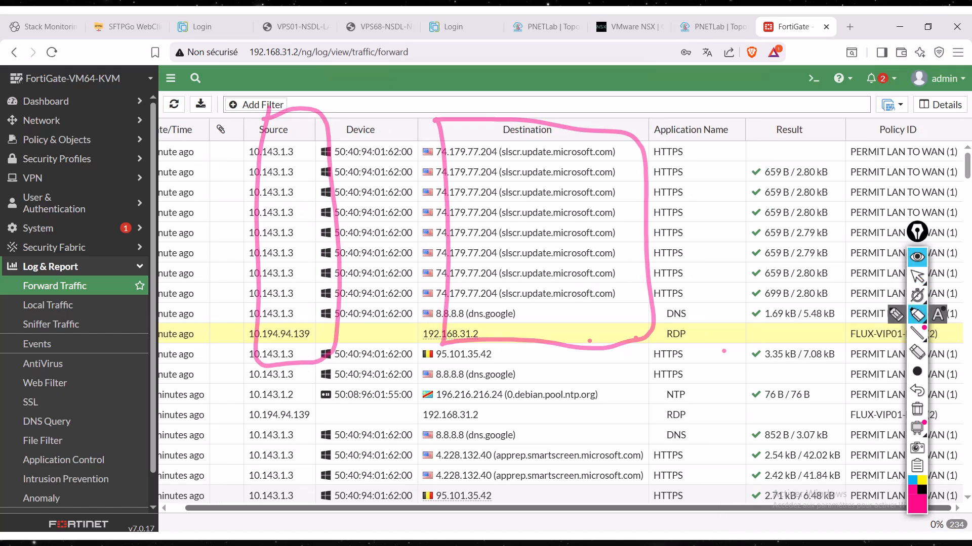
pyautogui.moveTo(678, 320)
pyautogui.mouseDown()
pyautogui.moveTo(683, 354)
pyautogui.moveTo(658, 322)
pyautogui.mouseUp()
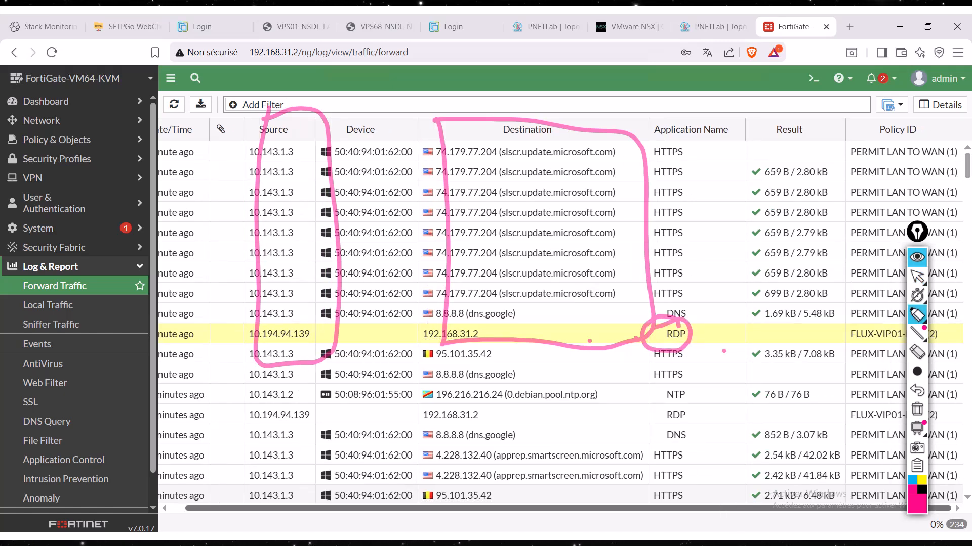
pyautogui.moveTo(839, 328)
pyautogui.mouseDown()
pyautogui.moveTo(956, 338)
pyautogui.moveTo(906, 316)
pyautogui.mouseUp()
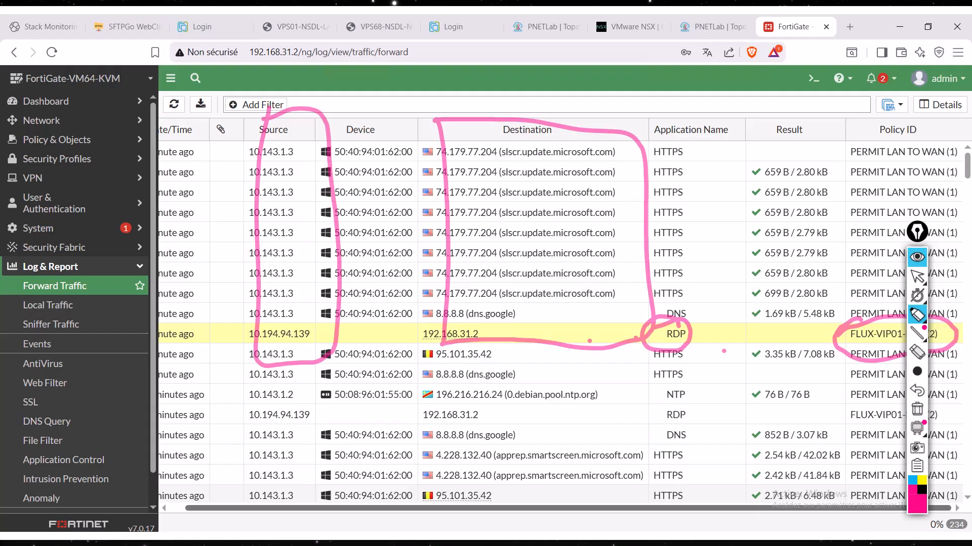
pyautogui.moveTo(810, 329)
pyautogui.mouseDown()
pyautogui.moveTo(776, 336)
pyautogui.moveTo(822, 338)
pyautogui.mouseUp()
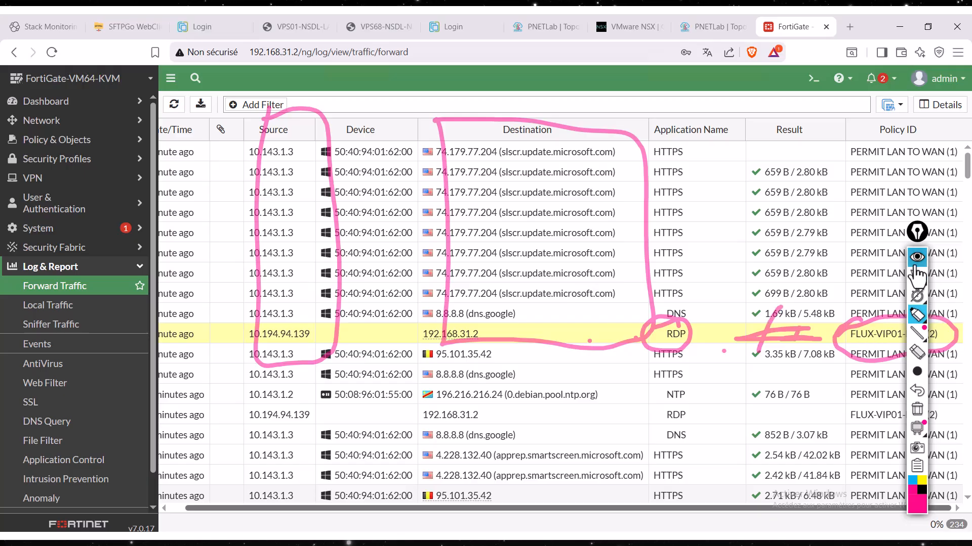
pyautogui.click(917, 284)
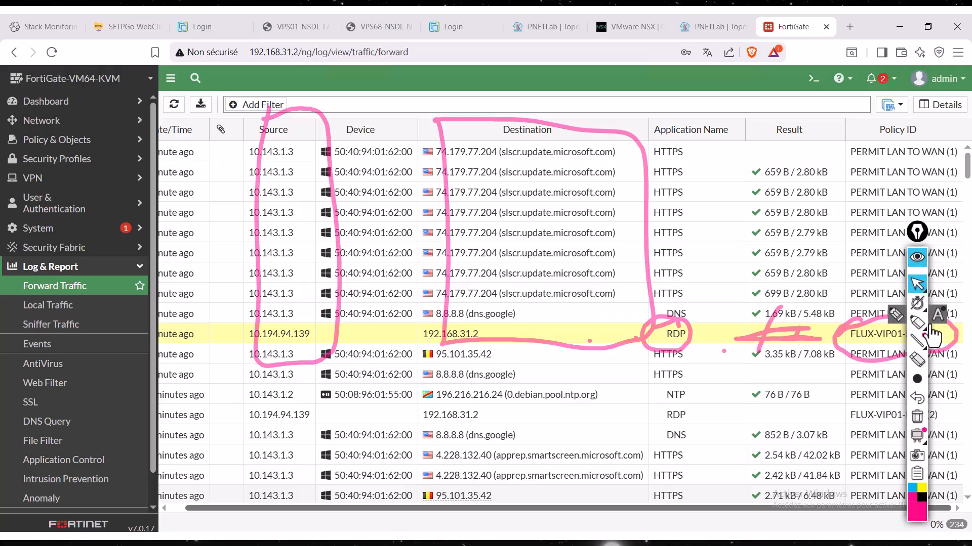
pyautogui.click(916, 410)
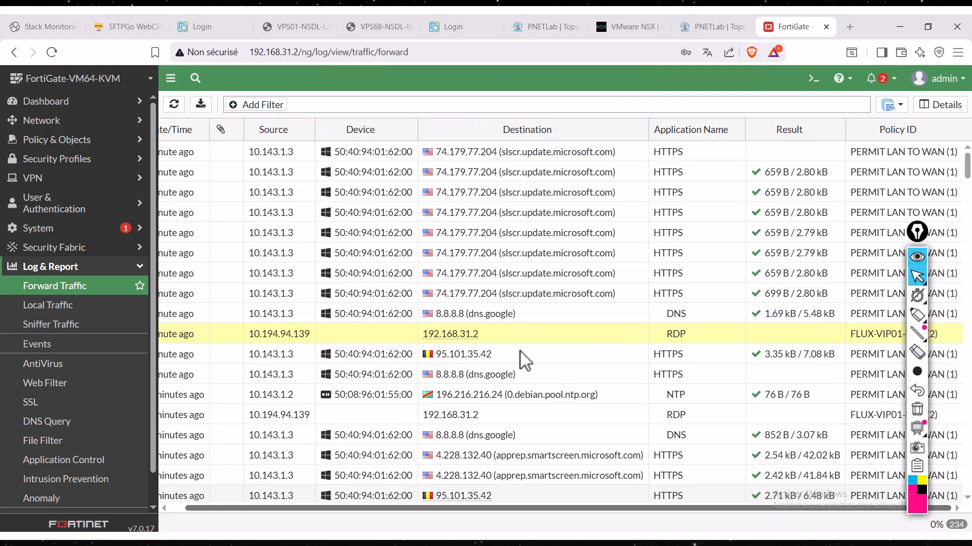
# - Mark the RDP entry's source 10.194.94.139 and destination 192.168.31.2 with the annotation pen, and clear the drawing
pyautogui.click(917, 314)
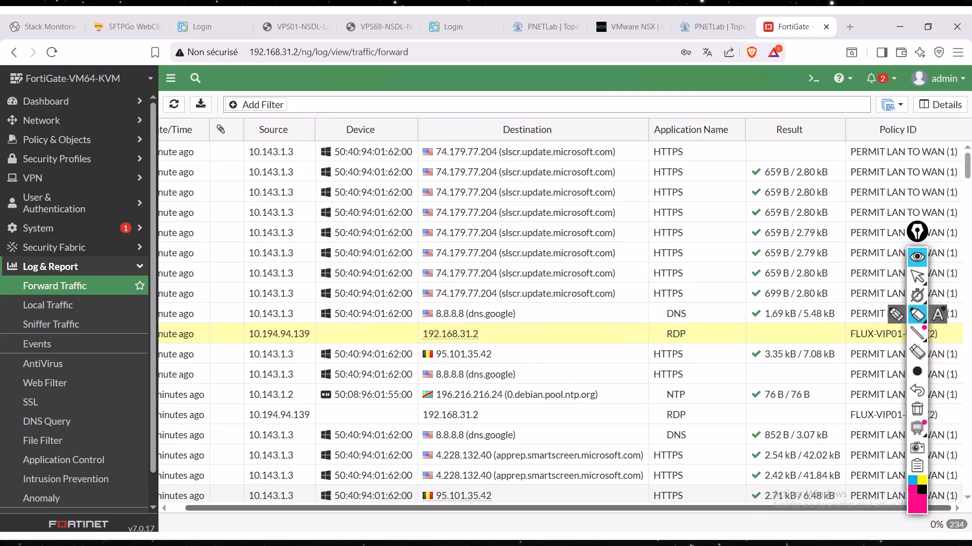
pyautogui.moveTo(306, 319)
pyautogui.mouseDown()
pyautogui.moveTo(242, 336)
pyautogui.moveTo(321, 358)
pyautogui.moveTo(296, 319)
pyautogui.mouseUp()
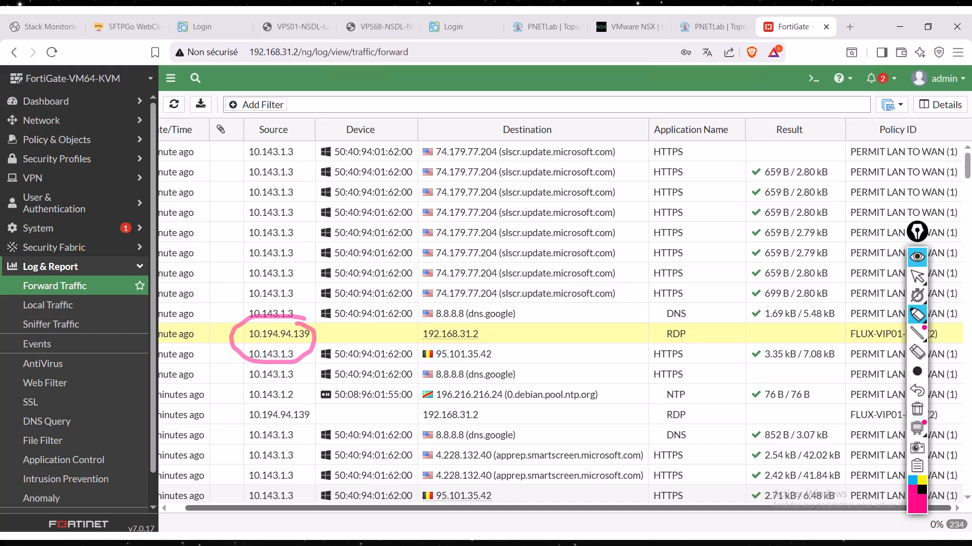
pyautogui.click(917, 276)
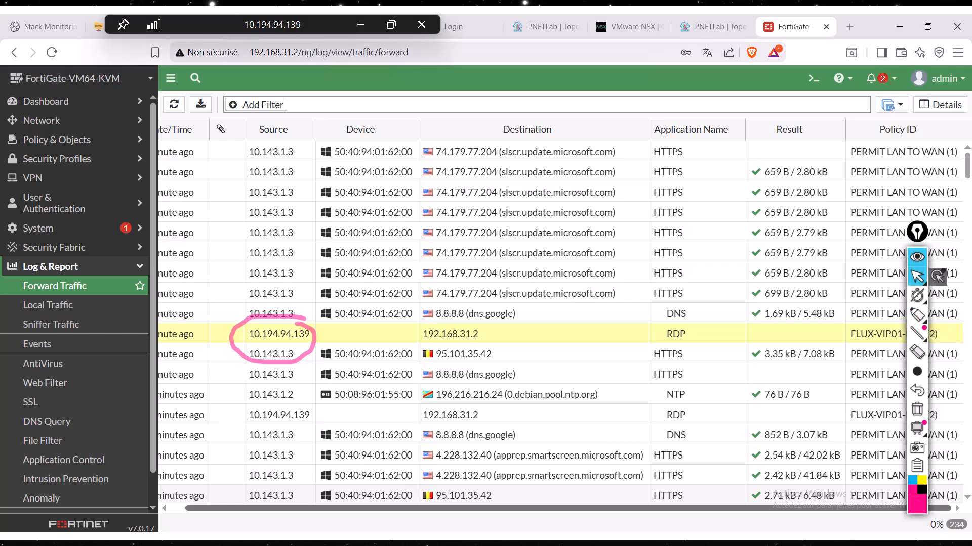
pyautogui.click(917, 315)
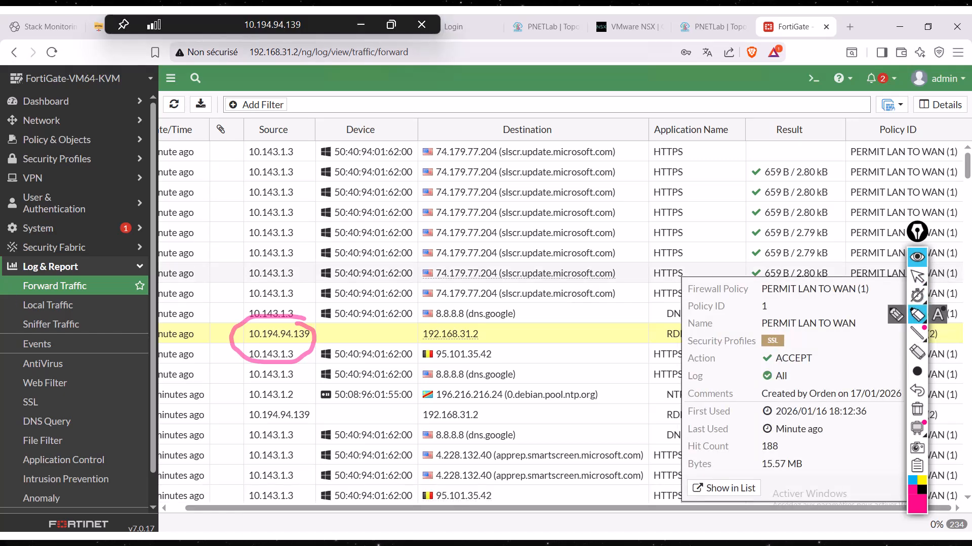
pyautogui.moveTo(245, 328)
pyautogui.mouseDown()
pyautogui.moveTo(245, 367)
pyautogui.moveTo(248, 324)
pyautogui.moveTo(404, 395)
pyautogui.moveTo(420, 354)
pyautogui.moveTo(407, 332)
pyautogui.mouseUp()
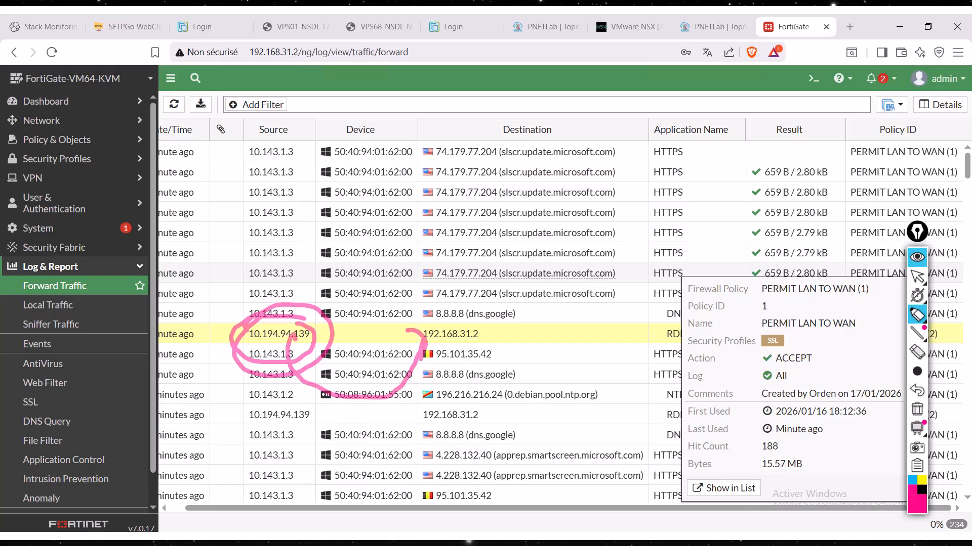
pyautogui.moveTo(474, 338)
pyautogui.mouseDown()
pyautogui.moveTo(549, 293)
pyautogui.moveTo(471, 291)
pyautogui.moveTo(491, 400)
pyautogui.moveTo(329, 296)
pyautogui.mouseUp()
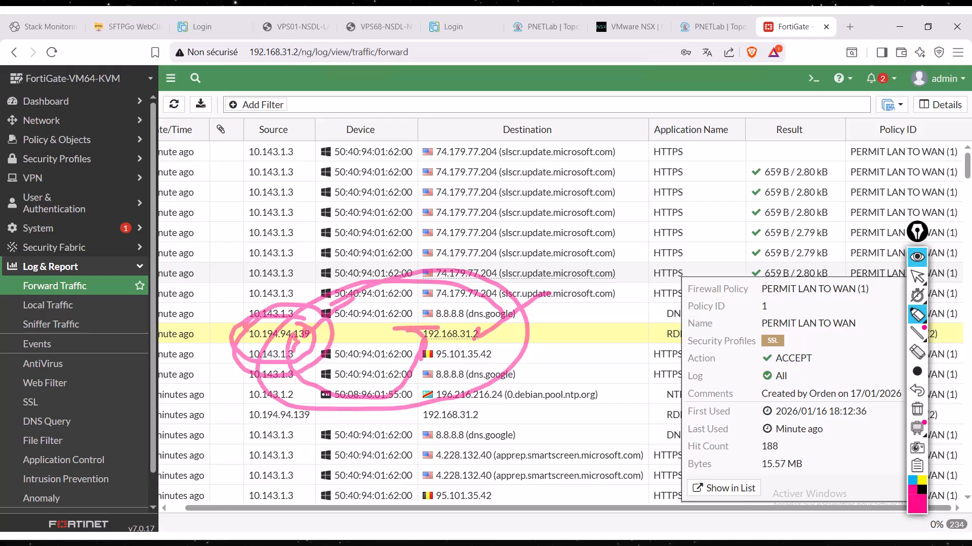
pyautogui.click(917, 410)
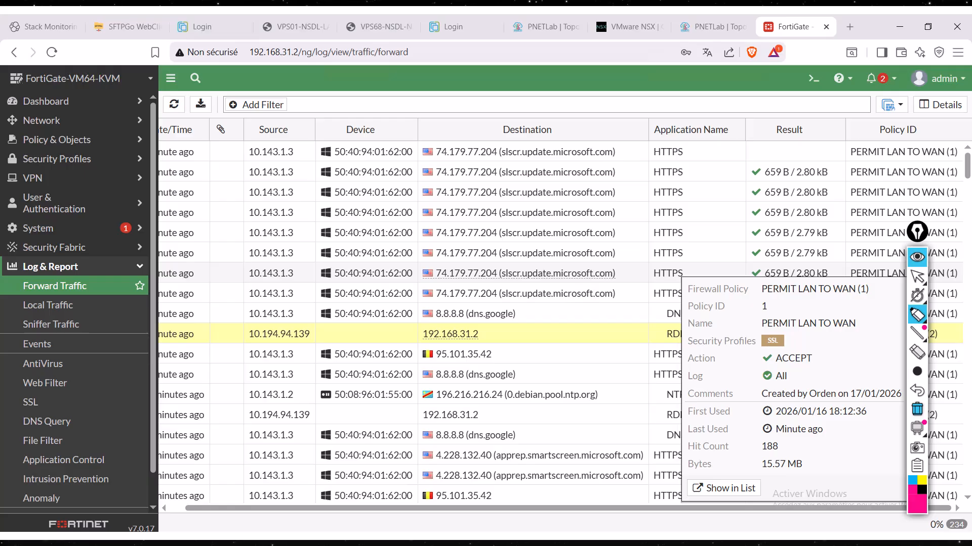
# - Circle source 10.194.94.139 in the highlighted RDP entry, draw an arrow pointing to it, and leave the annotation pen
pyautogui.moveTo(301, 318)
pyautogui.mouseDown()
pyautogui.moveTo(239, 347)
pyautogui.moveTo(319, 334)
pyautogui.mouseUp()
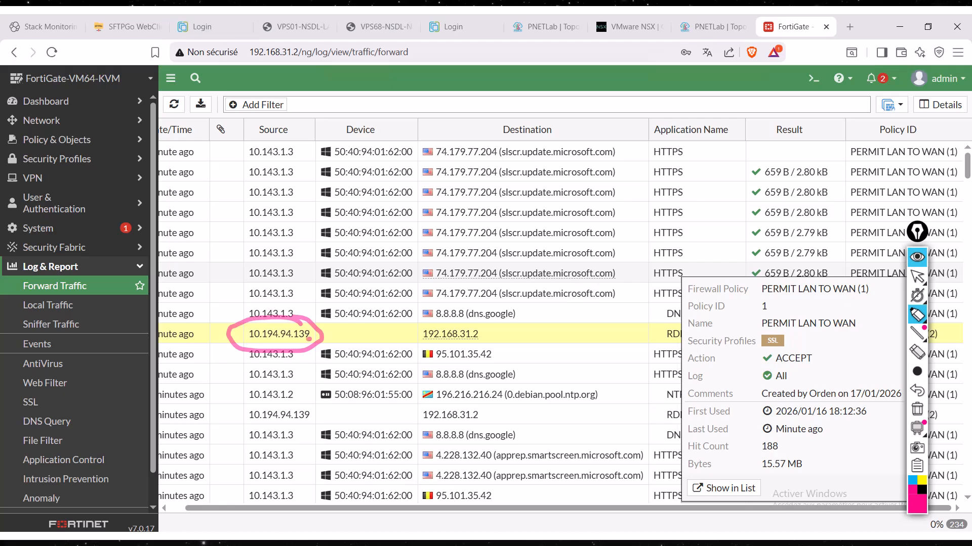
pyautogui.moveTo(309, 339); pyautogui.dragTo(296, 389)
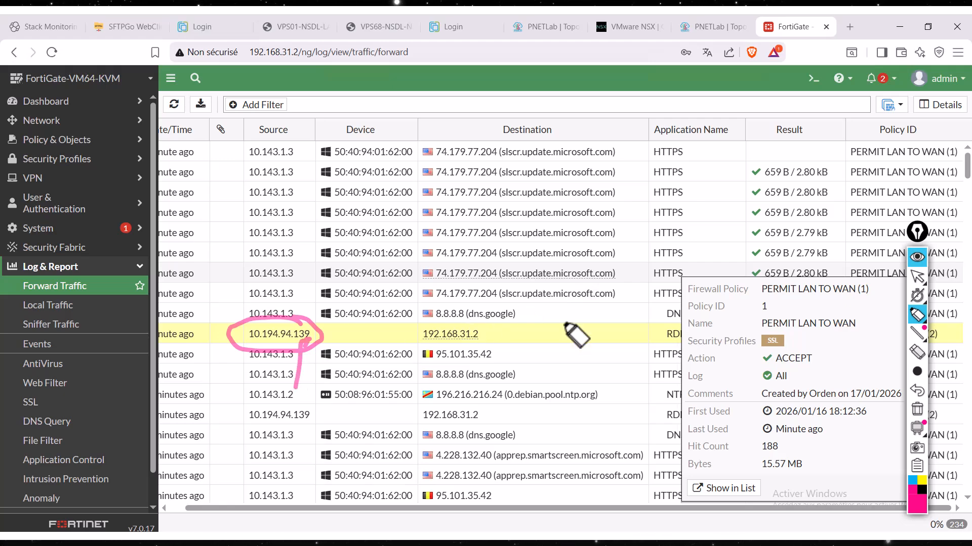
pyautogui.moveTo(928, 301)
pyautogui.click(916, 278)
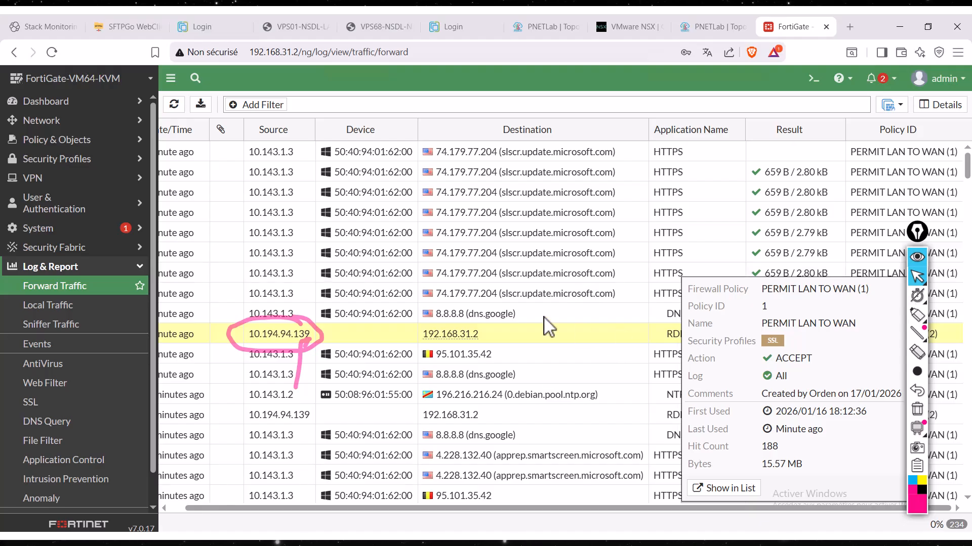
# - Open the firewall address objects list and clear the remaining annotation drawing
pyautogui.click(92, 143)
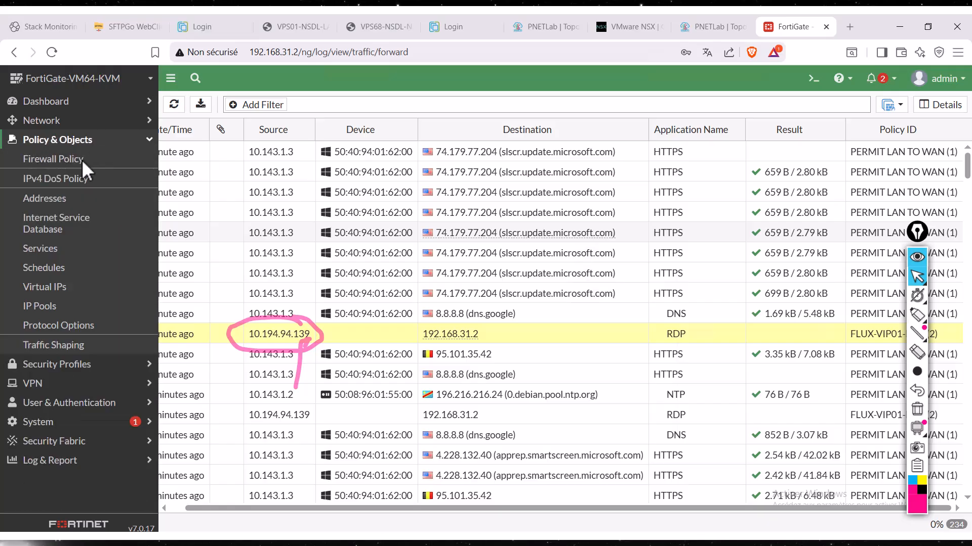
pyautogui.click(56, 201)
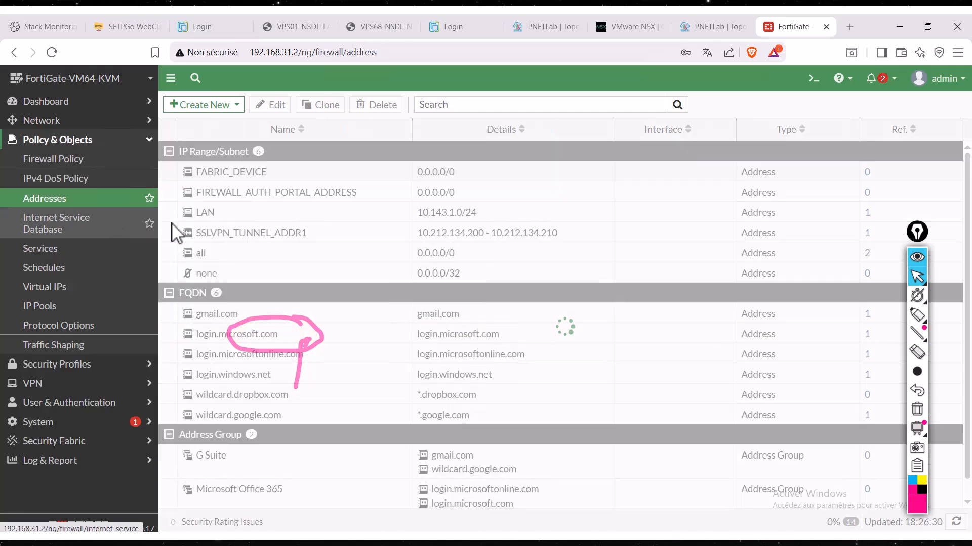
pyautogui.click(915, 407)
# - Start a new address group of type Group and name it WHL-RDP
pyautogui.click(241, 107)
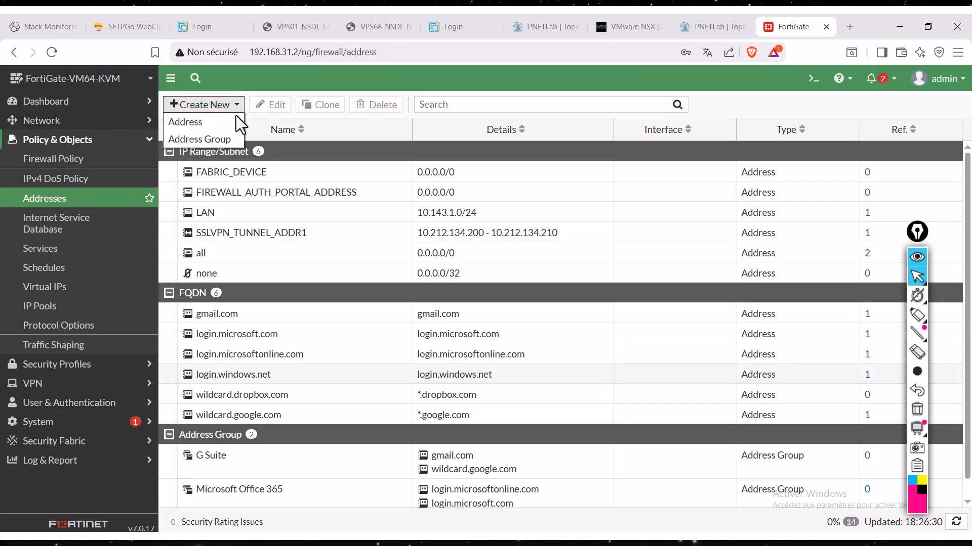
pyautogui.click(207, 138)
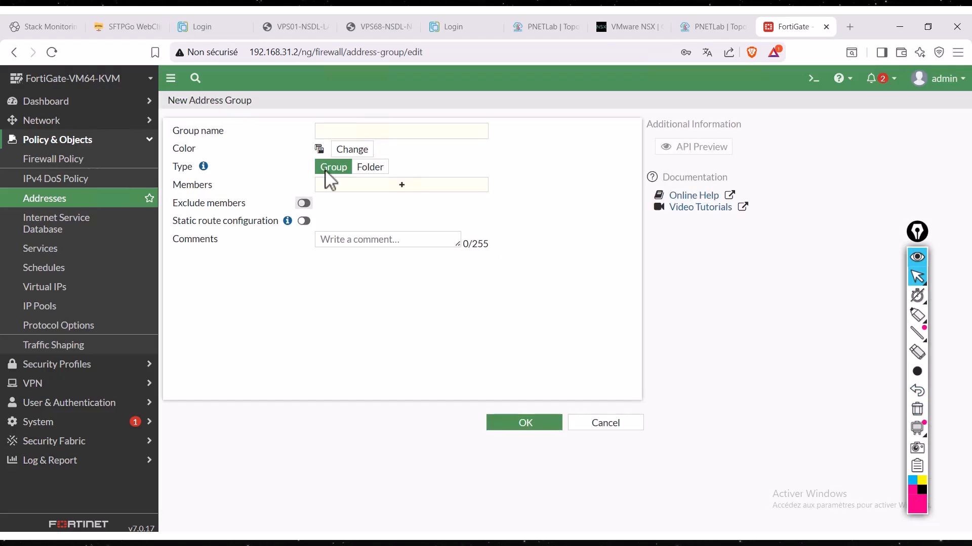
pyautogui.click(354, 125)
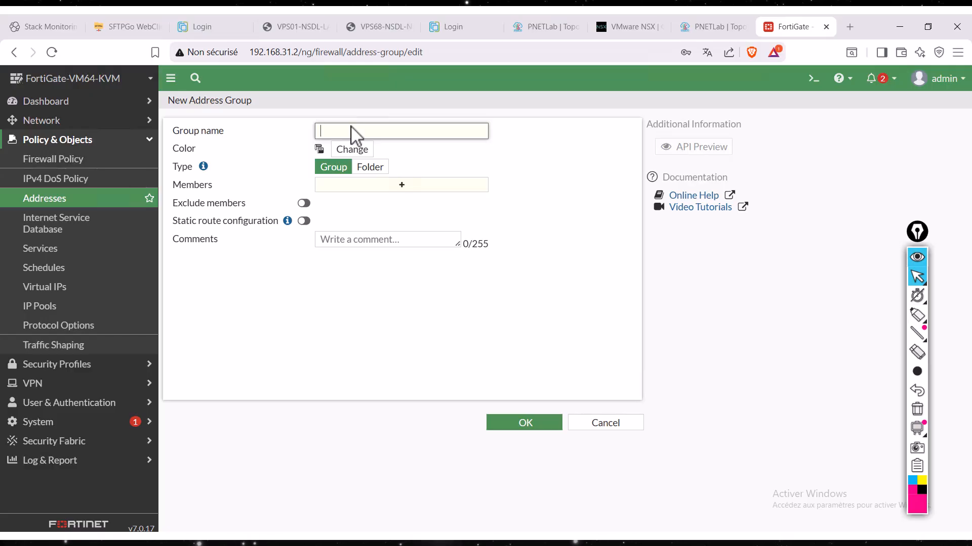
pyautogui.write('WHL-R')
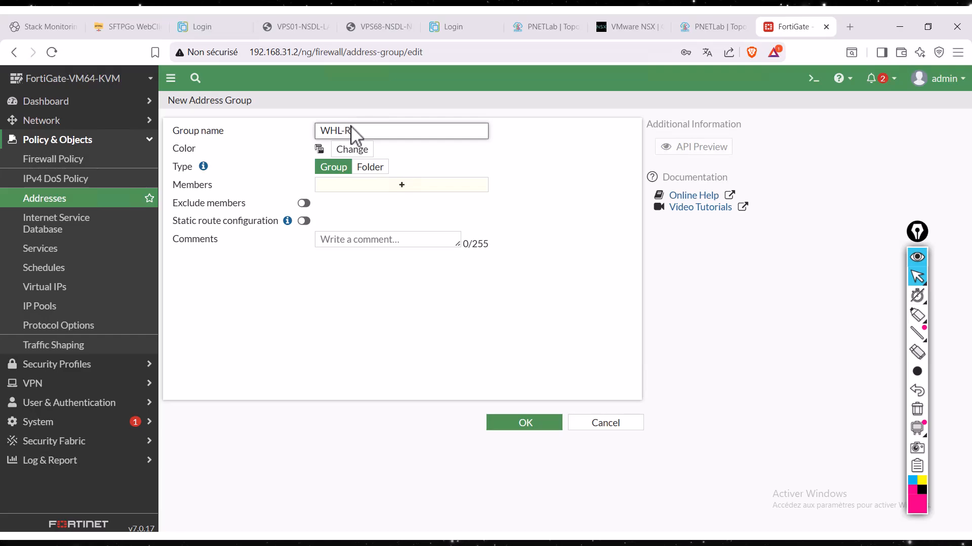
pyautogui.write('DP')
# - Start a new address object from the group's member selection and name it IP-139
pyautogui.click(402, 185)
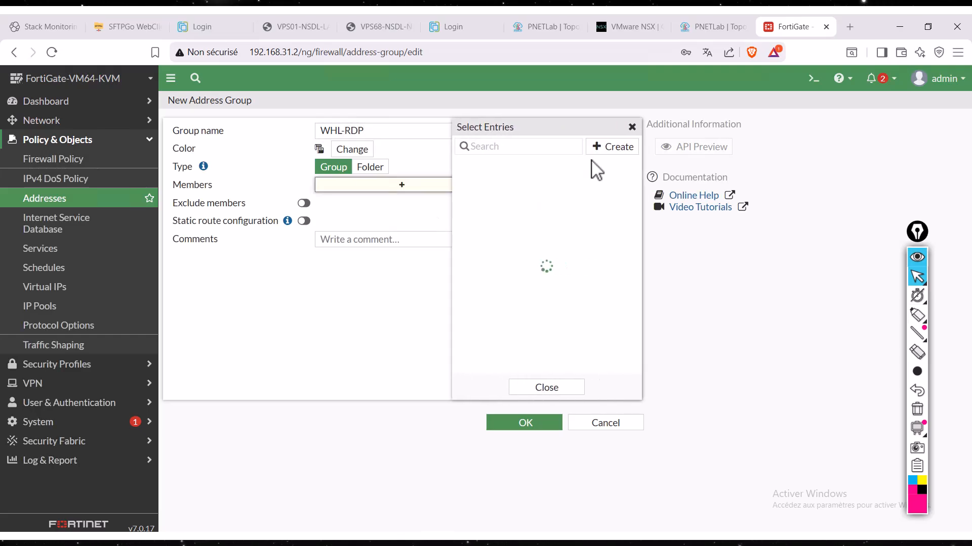
pyautogui.click(612, 148)
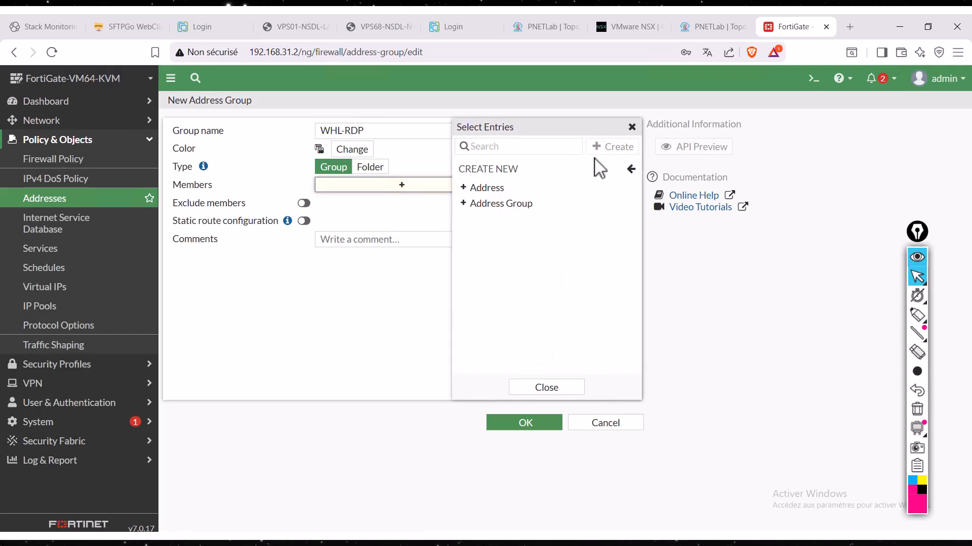
pyautogui.click(502, 191)
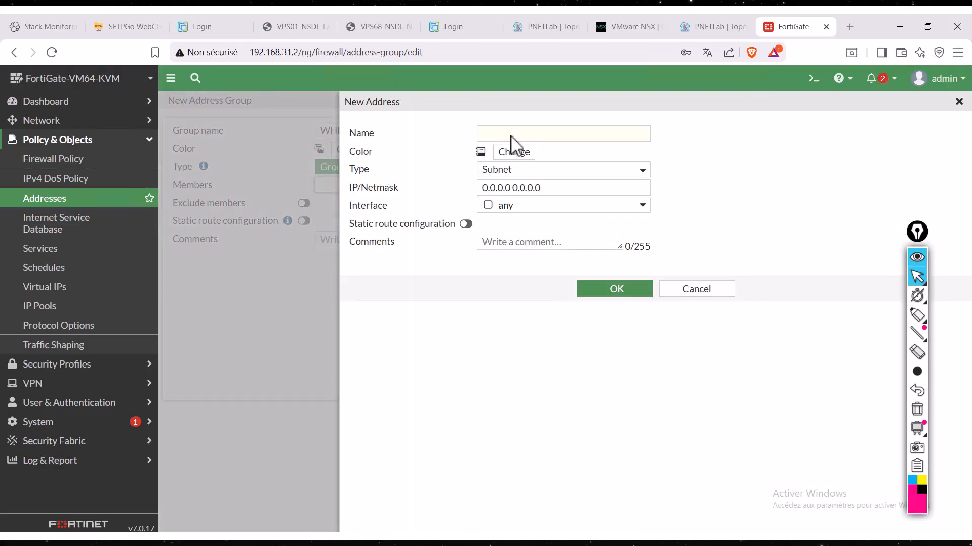
pyautogui.click(510, 135)
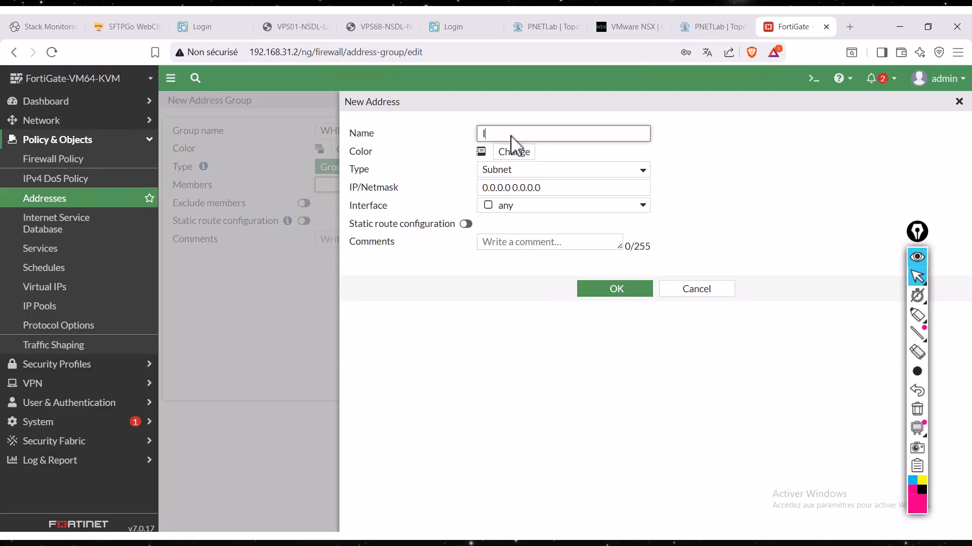
pyautogui.write('IP-139')
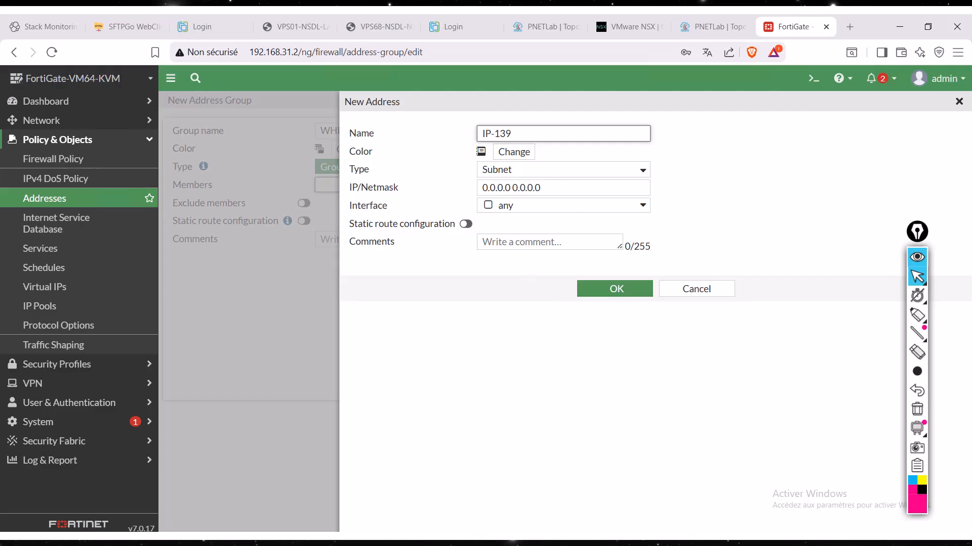
# - Switch to MobaXterm, stop the running ping, and check the PC's IPv4 address with ipconfig /all
pyautogui.hotkey('alt', 'Tab')
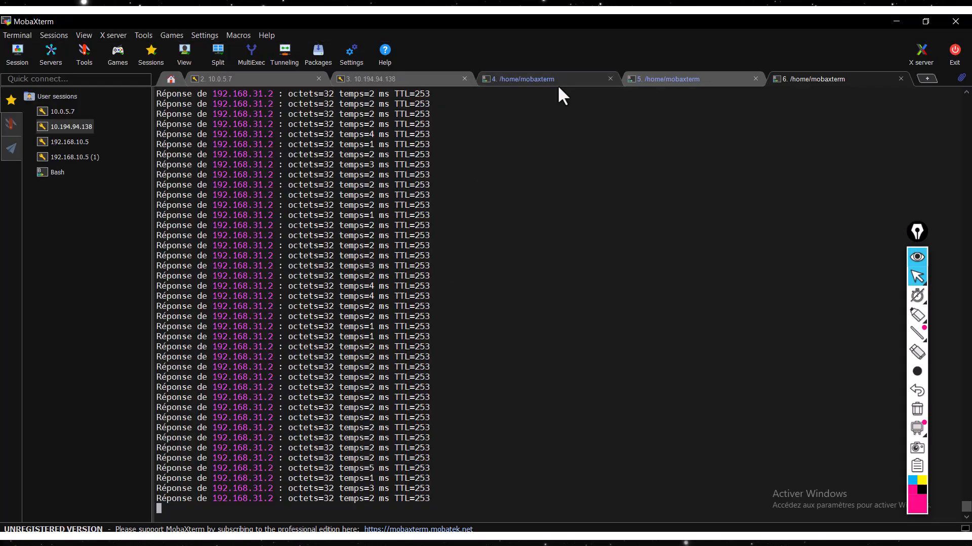
pyautogui.click(699, 83)
pyautogui.click(822, 78)
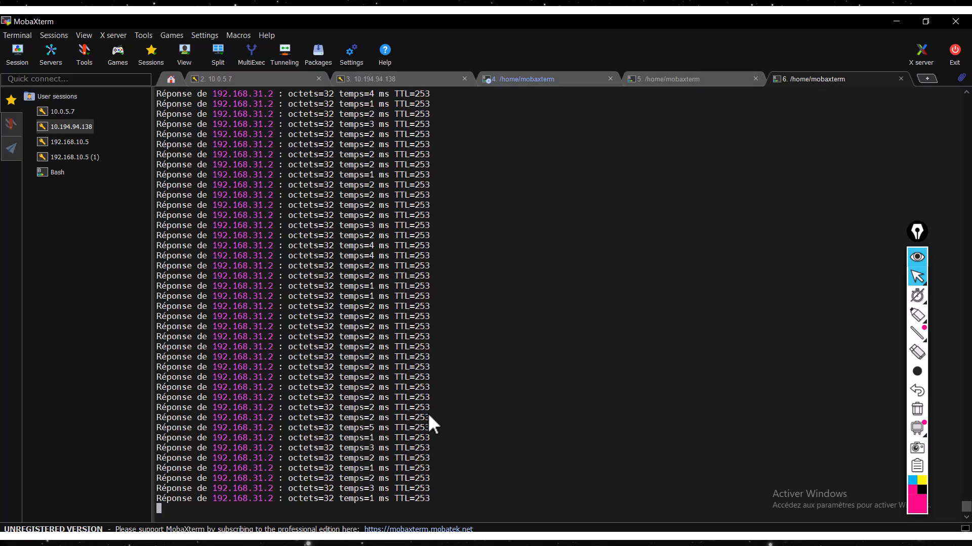
pyautogui.hotkey('ctrl', 'c')
pyautogui.press('Return')
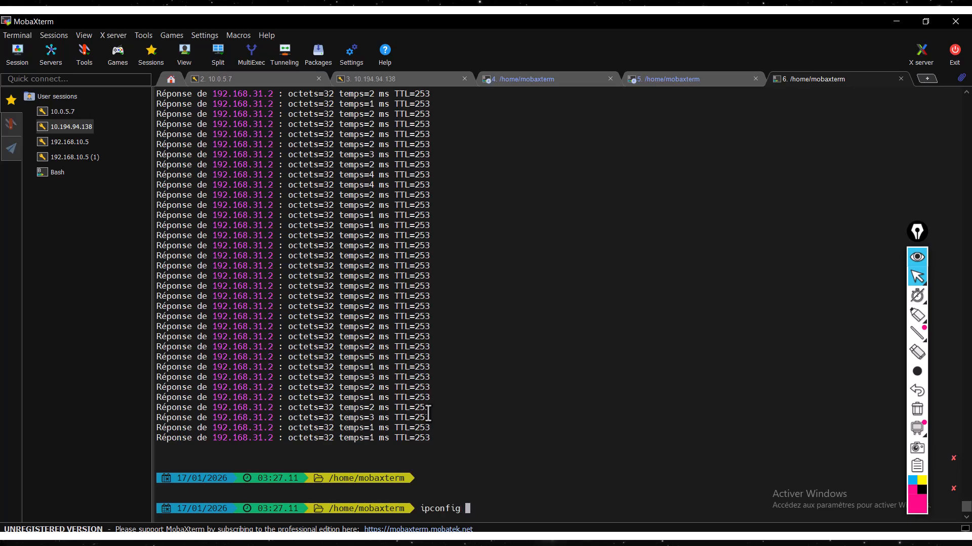
pyautogui.write('ipconfig /all')
pyautogui.press('Return')
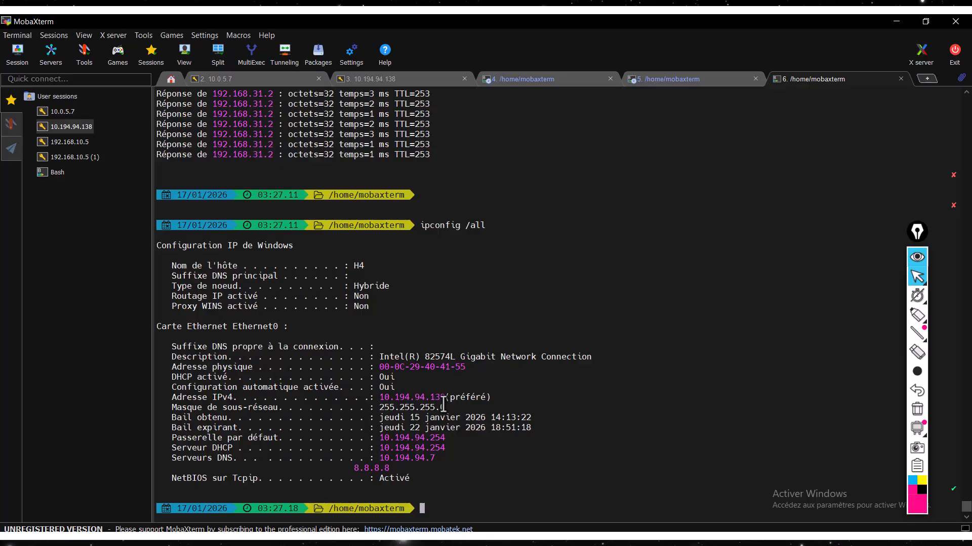
pyautogui.tripleClick(440, 398)
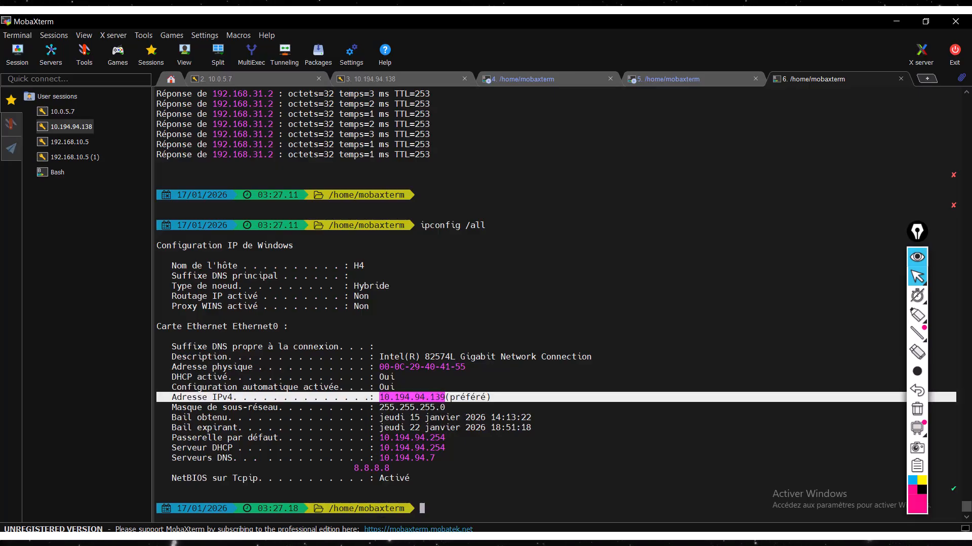
pyautogui.hotkey('alt', 'Tab')
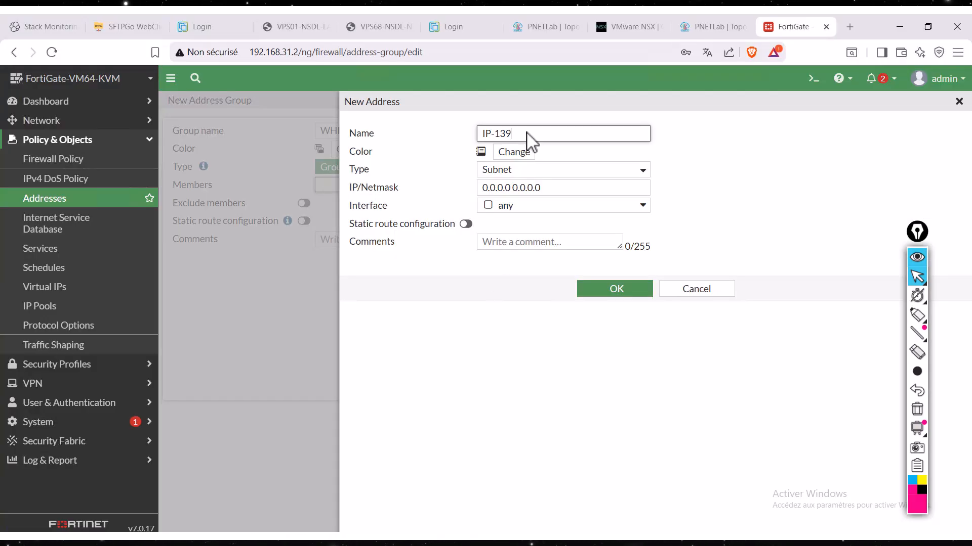
# - Set the new address's IP/Netmask to 10.194.94.139/32 and save it
pyautogui.tripleClick(488, 190)
pyautogui.write('10.194.94.139/32')
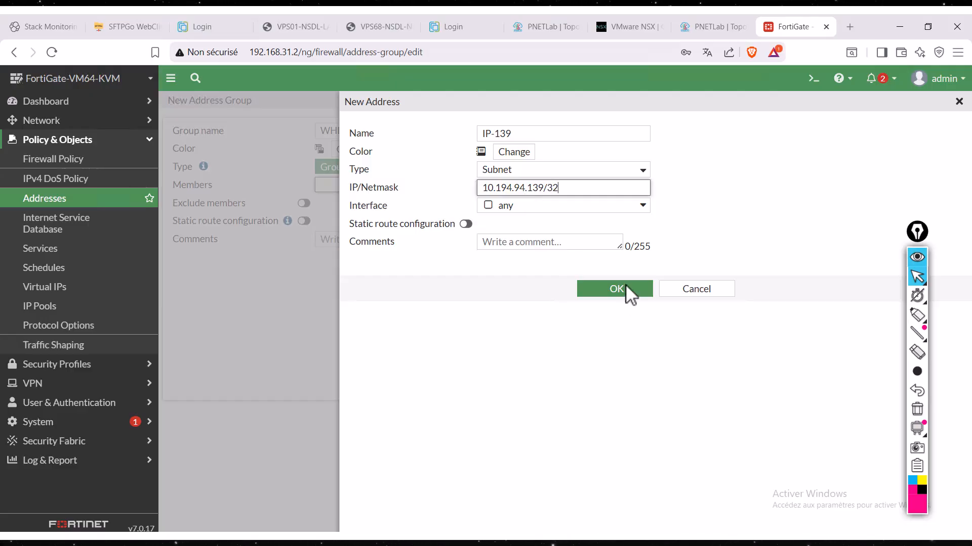
pyautogui.click(625, 287)
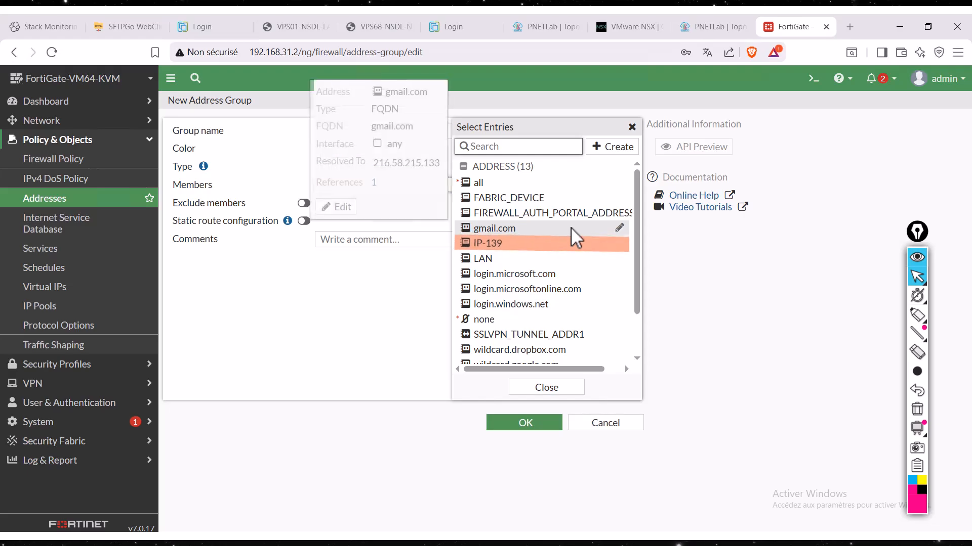
# - Add IP-139 as a member of the WHL-RDP address group and save the group
pyautogui.click(515, 244)
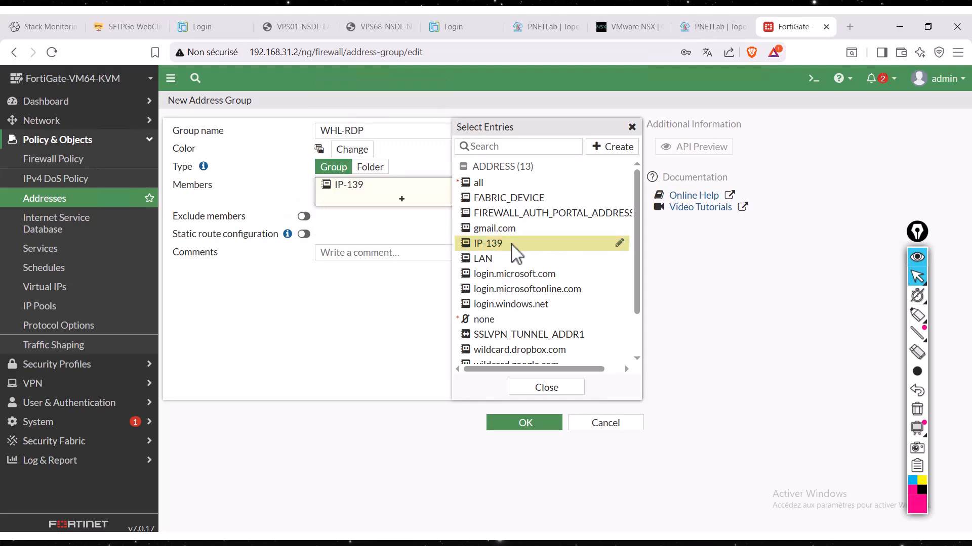
pyautogui.click(571, 391)
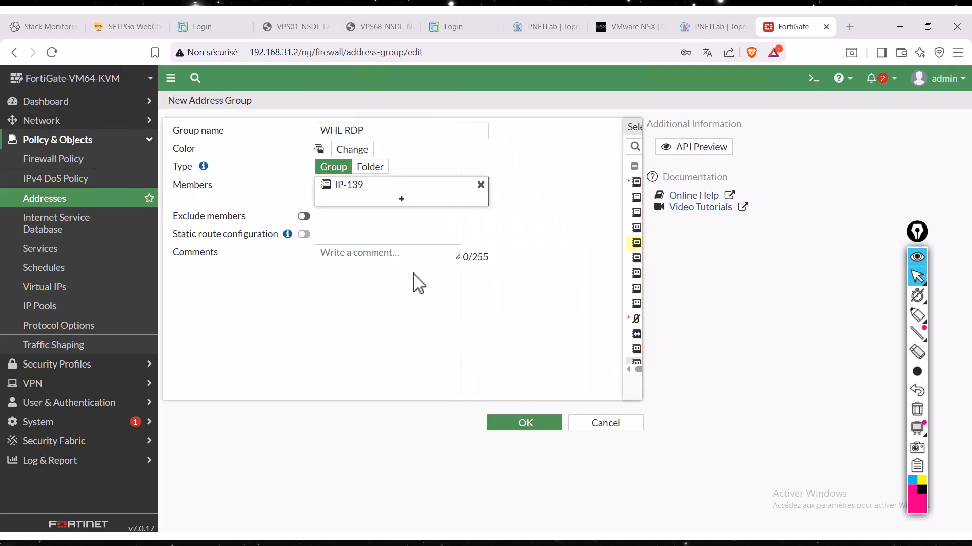
pyautogui.click(523, 423)
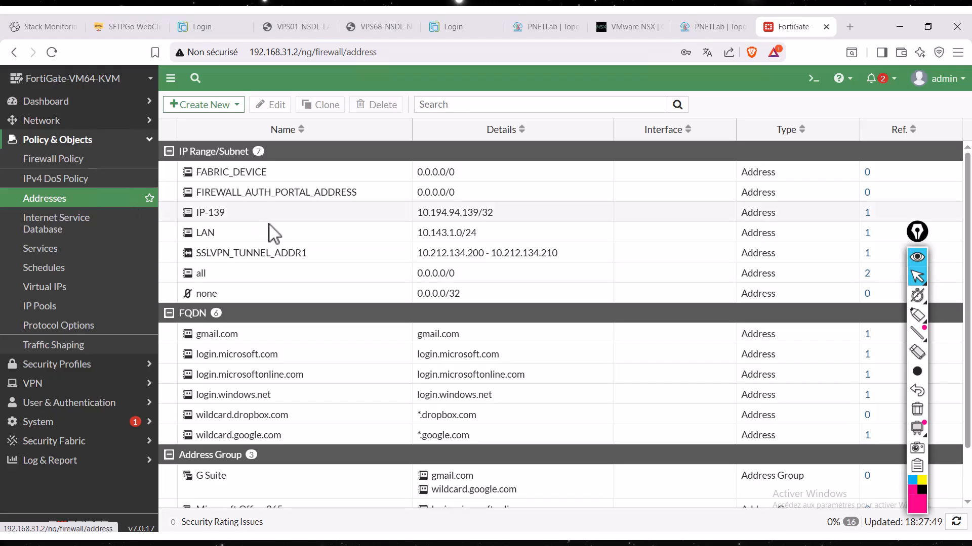
# - Reload the address list and change the IP-139 object's IP/Netmask to 10.194.94.140 255.255.255.255, saving the change
pyautogui.click(80, 197)
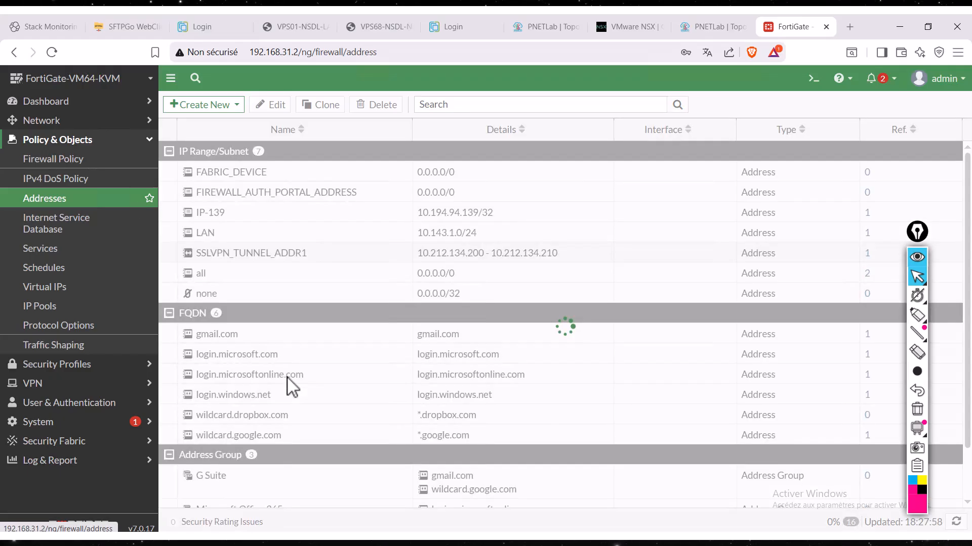
pyautogui.scroll(-1, 267, 430)
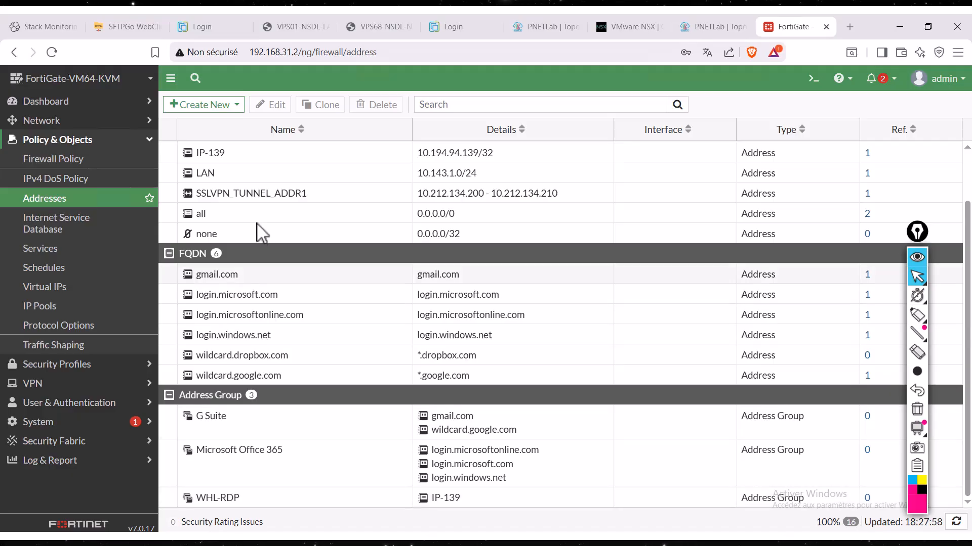
pyautogui.doubleClick(252, 161)
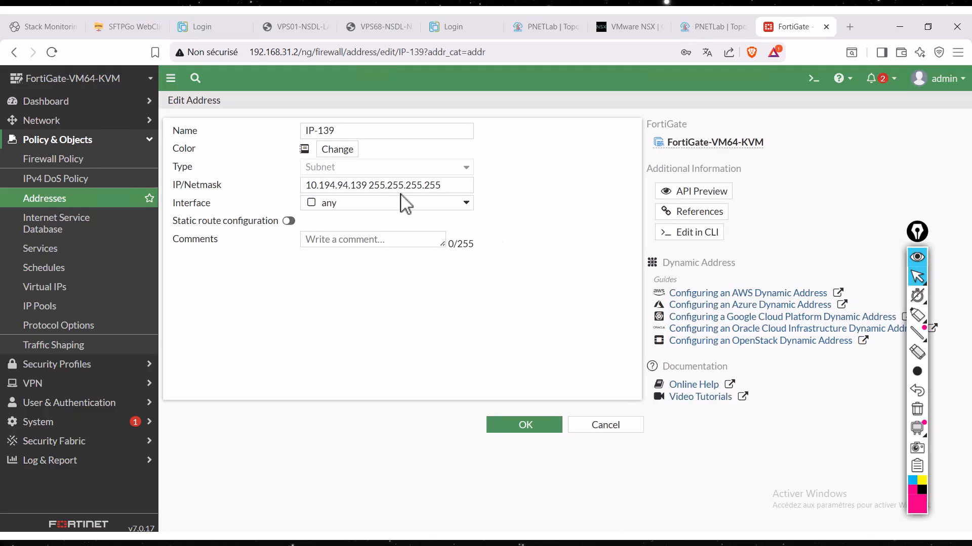
pyautogui.click(366, 186)
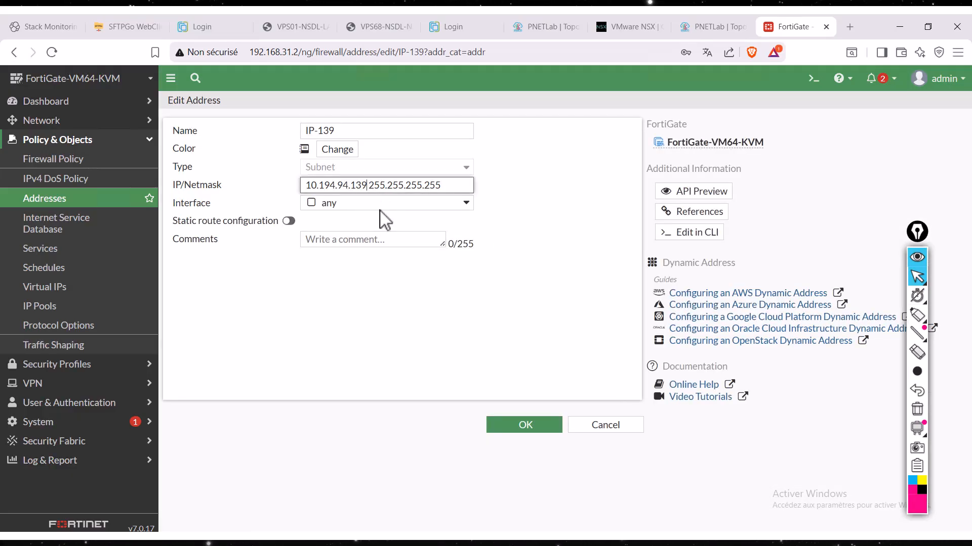
pyautogui.press('BackSpace')
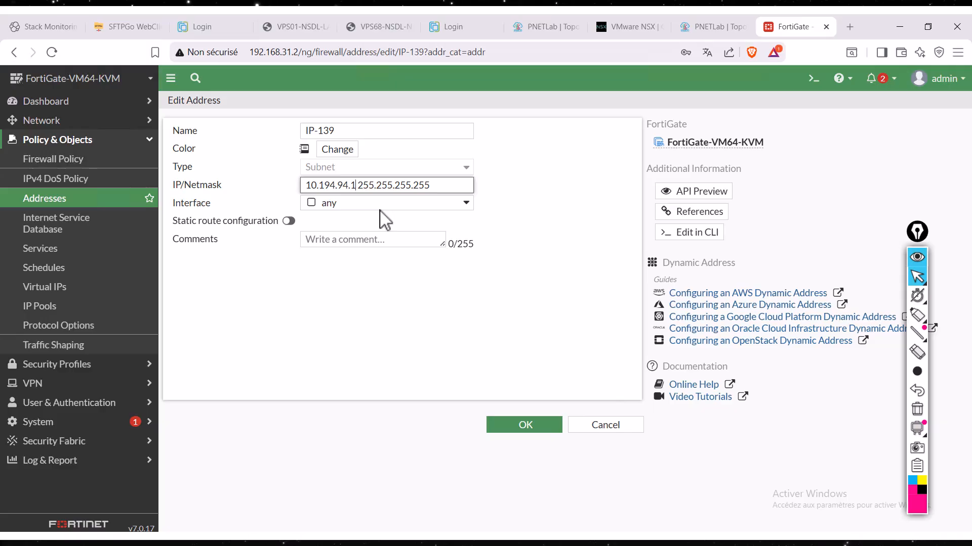
pyautogui.write("'à")
pyautogui.press('BackSpace')
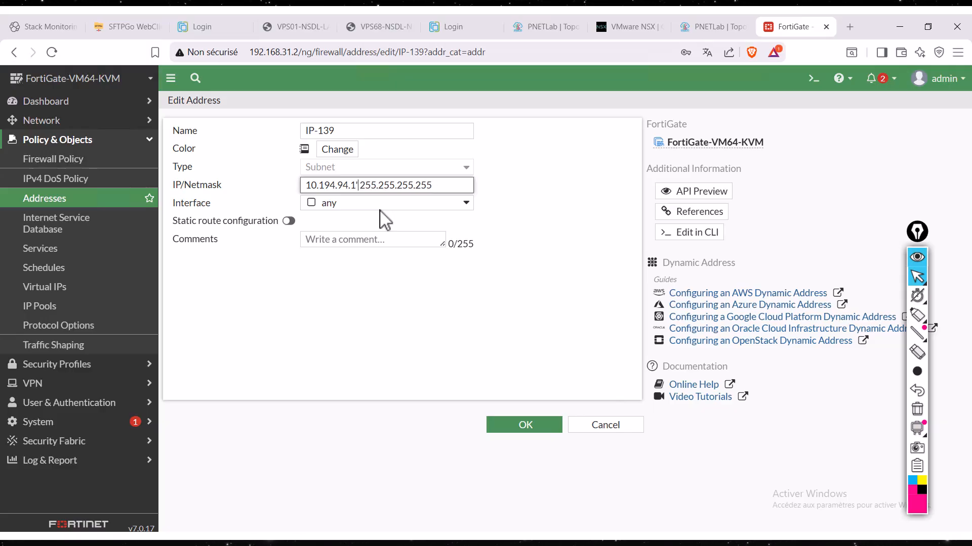
pyautogui.press('BackSpace')
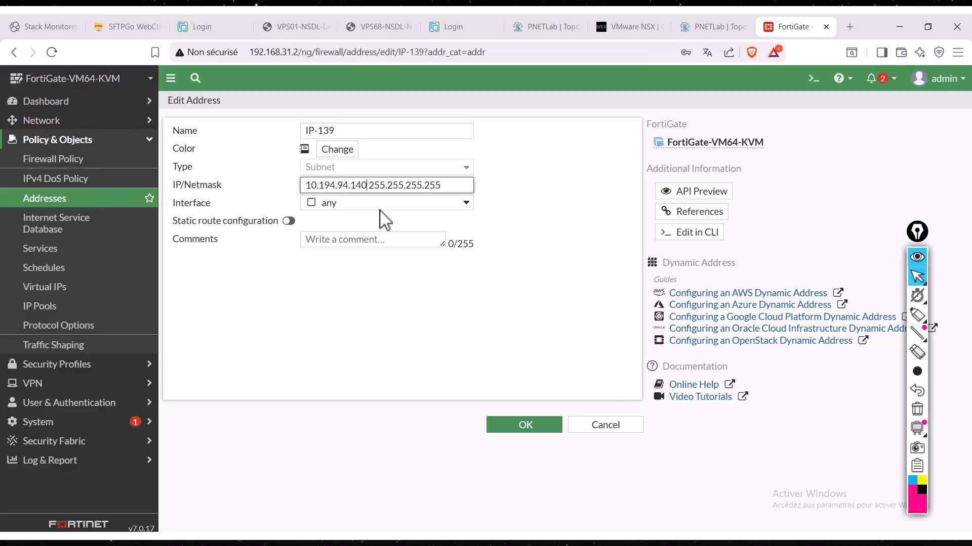
pyautogui.click(509, 423)
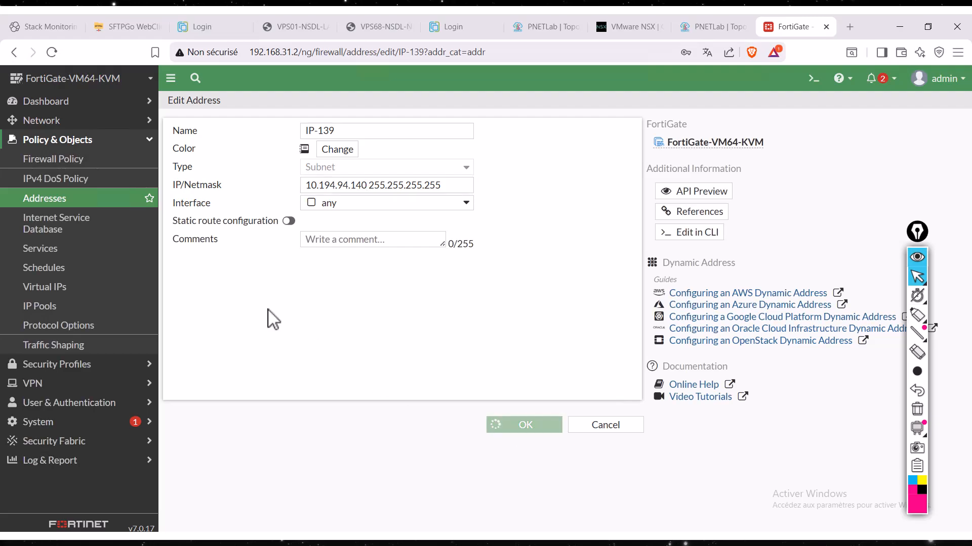
# - Replace the source of firewall policy FLUX-VIP01-RDP with the WHL-RDP address group and save the policy
pyautogui.click(81, 159)
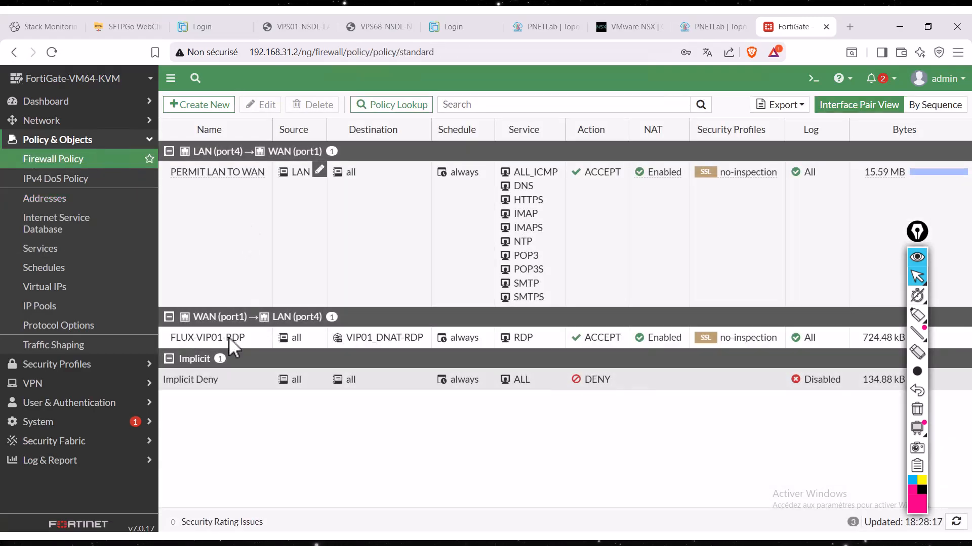
pyautogui.click(228, 344)
pyautogui.doubleClick(229, 344)
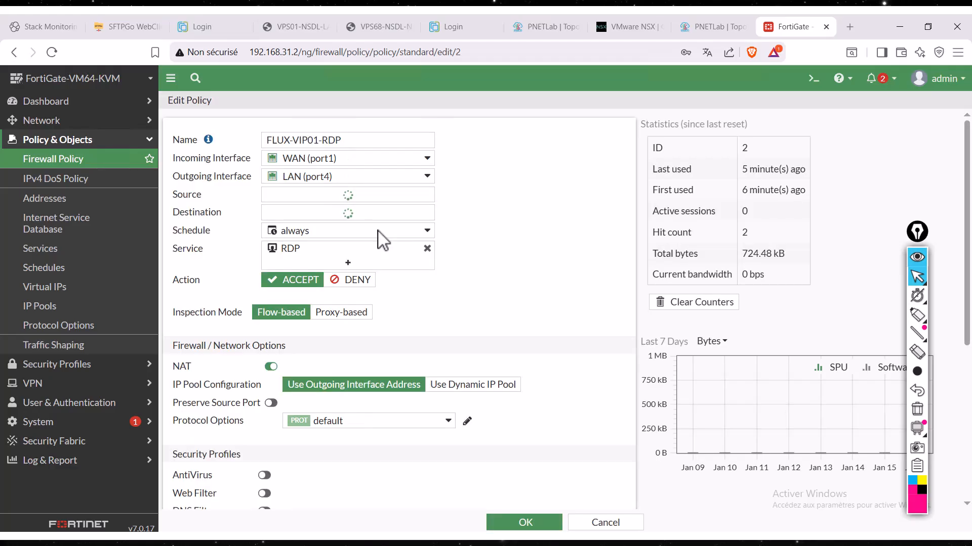
pyautogui.click(427, 193)
pyautogui.click(393, 194)
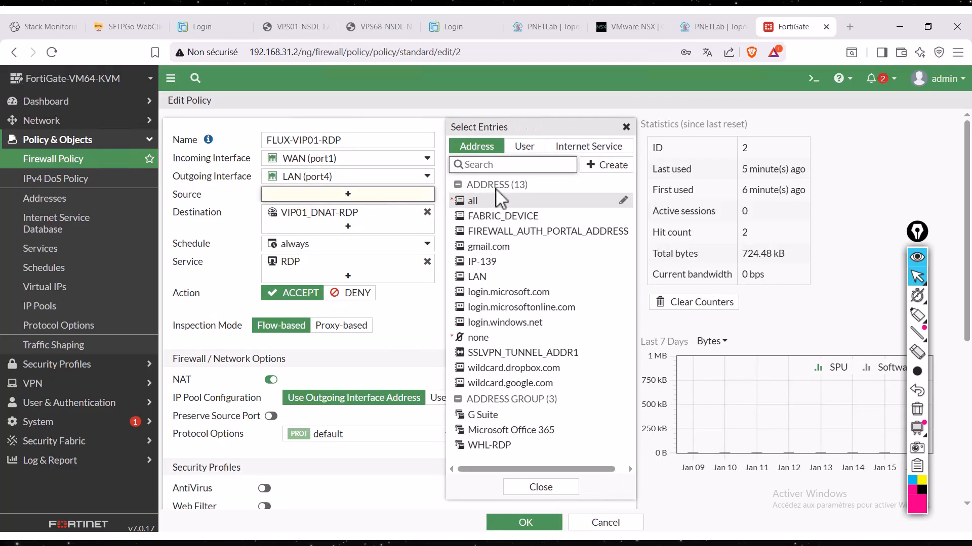
pyautogui.click(488, 445)
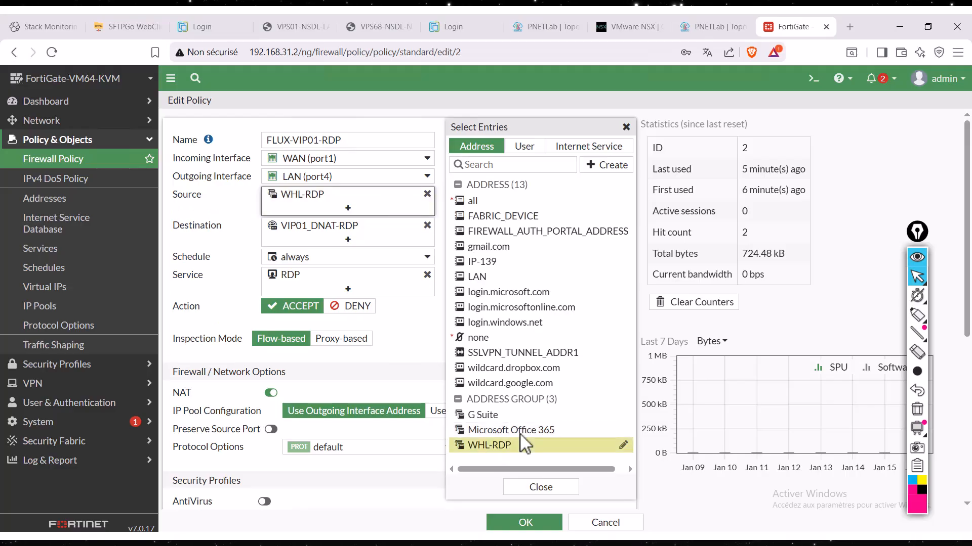
pyautogui.click(536, 489)
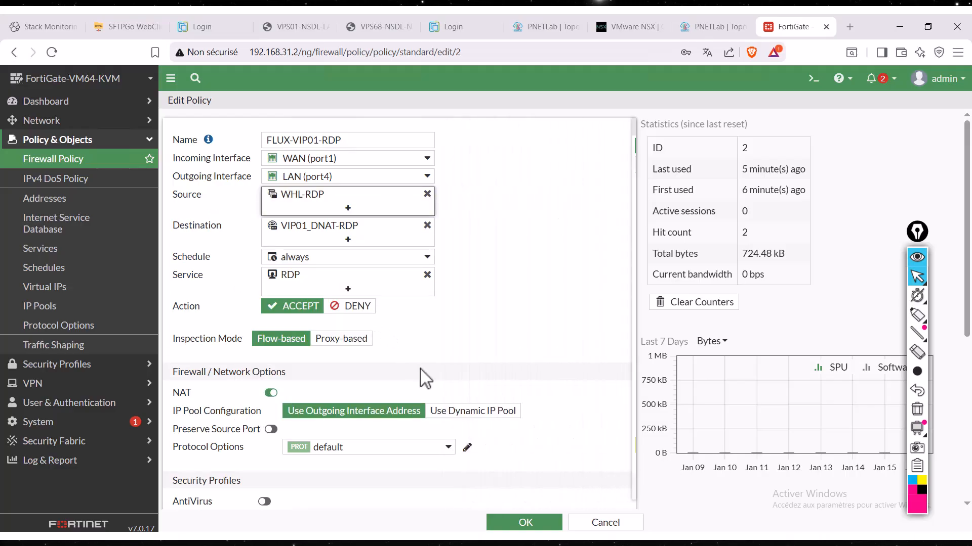
pyautogui.click(522, 522)
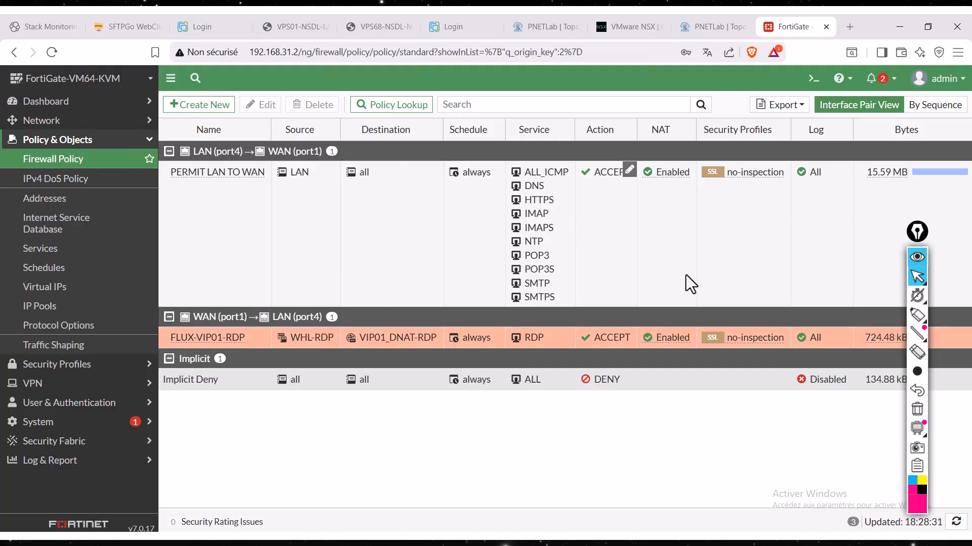
# - Reopen the FLUX-VIP01-RDP policy, circle its Last used statistic with the annotation pen, and clear the drawing
pyautogui.doubleClick(241, 341)
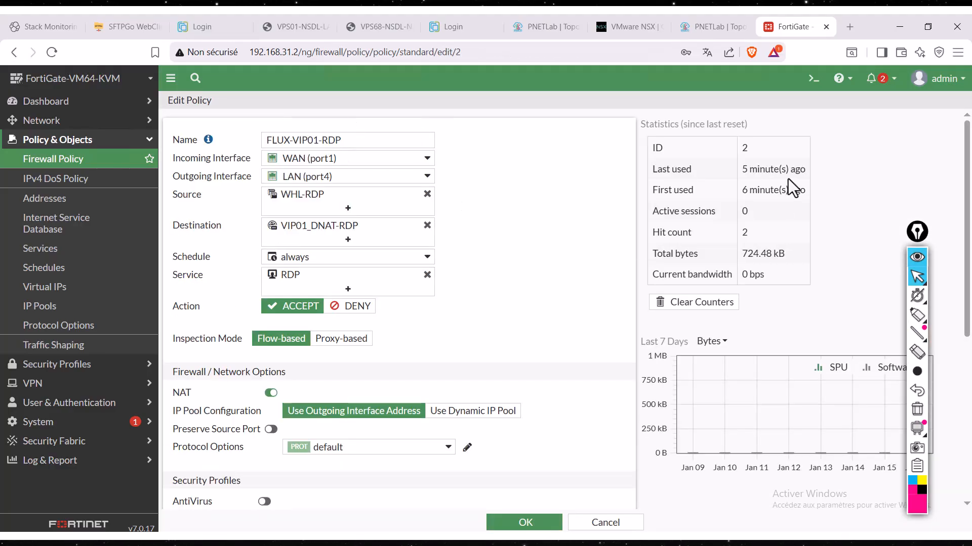
pyautogui.click(914, 318)
pyautogui.moveTo(725, 155)
pyautogui.mouseDown()
pyautogui.moveTo(718, 171)
pyautogui.moveTo(816, 193)
pyautogui.moveTo(780, 161)
pyautogui.moveTo(730, 157)
pyautogui.mouseUp()
pyautogui.click(917, 278)
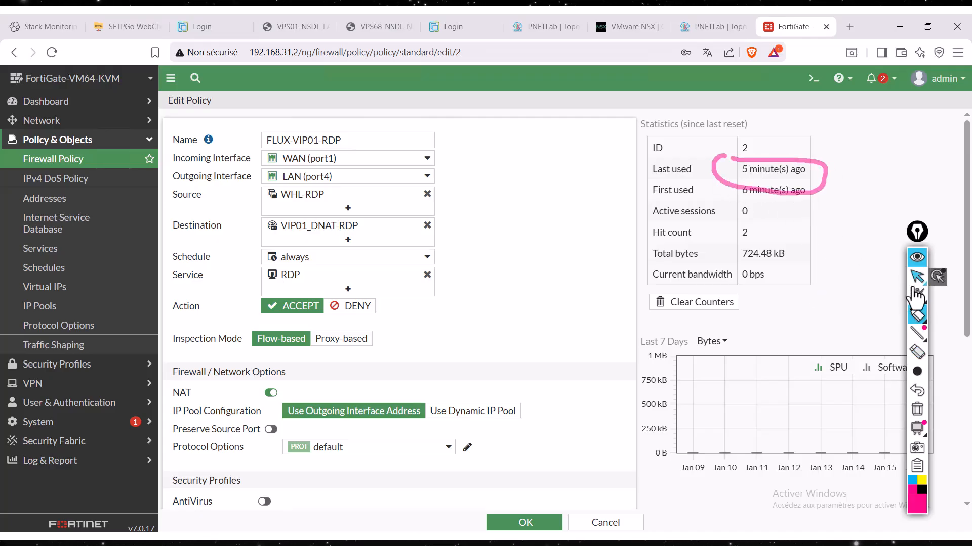
pyautogui.click(917, 411)
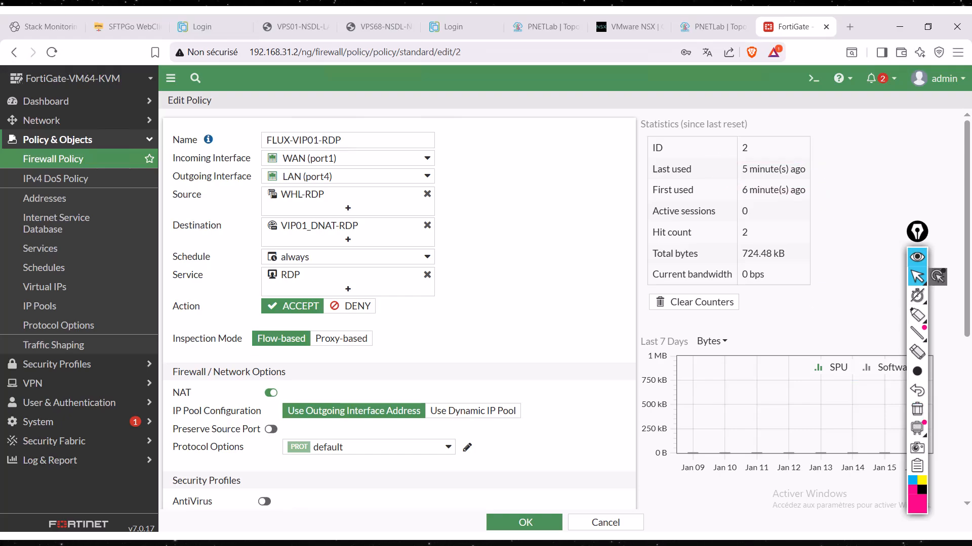
# - Find and open the Windows Remote Desktop Connection client (Connexion Bureau à distance)
pyautogui.press('super+s')
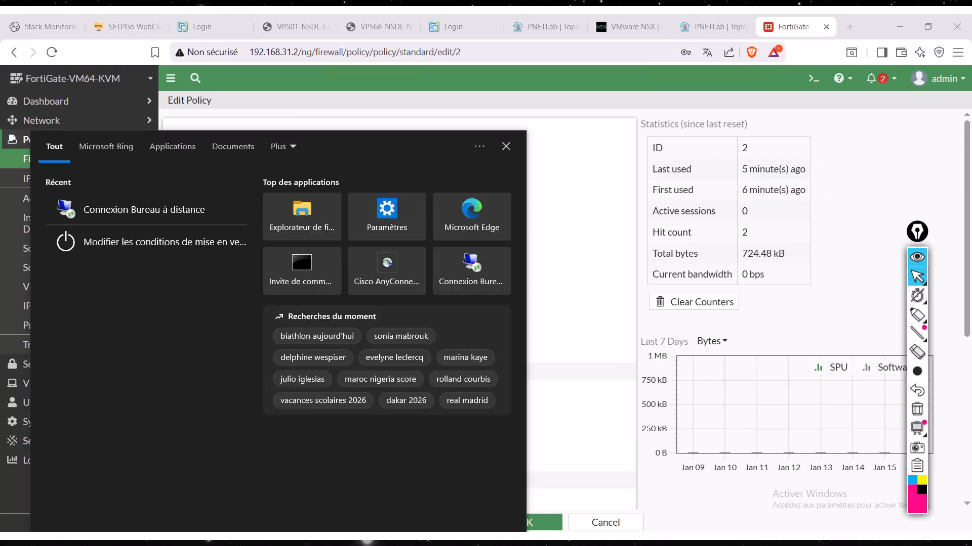
pyautogui.write('re')
pyautogui.press('Return')
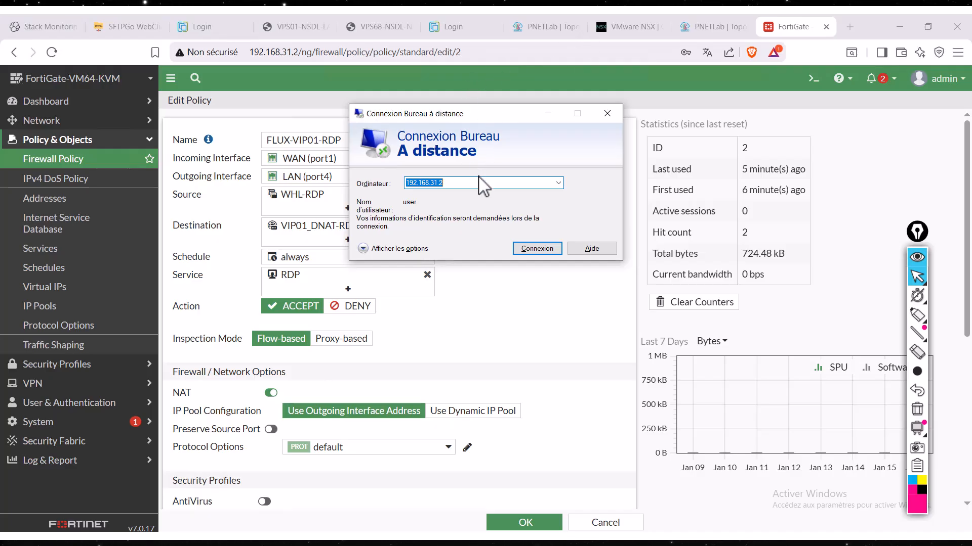
# - Start a remote desktop connection to 192.168.31.2 and check the in-memory Forward Traffic log for RDP entries under the FLUX-VIP01-RDP policy, refreshing the log
pyautogui.click(542, 249)
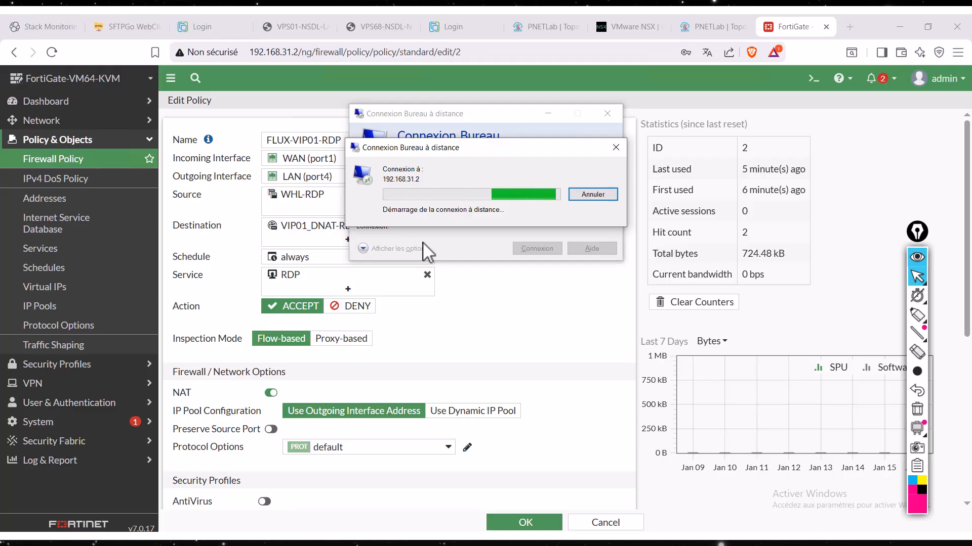
pyautogui.click(49, 465)
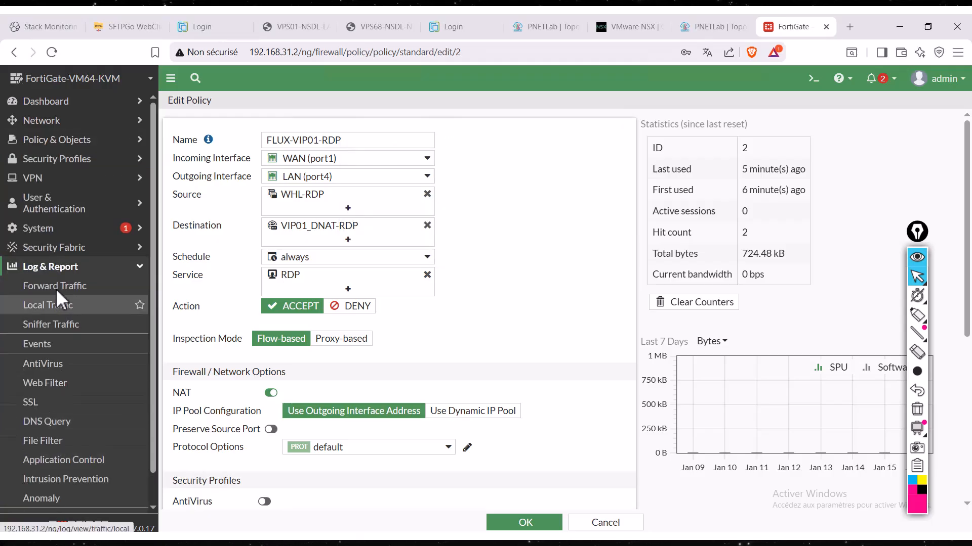
pyautogui.click(56, 288)
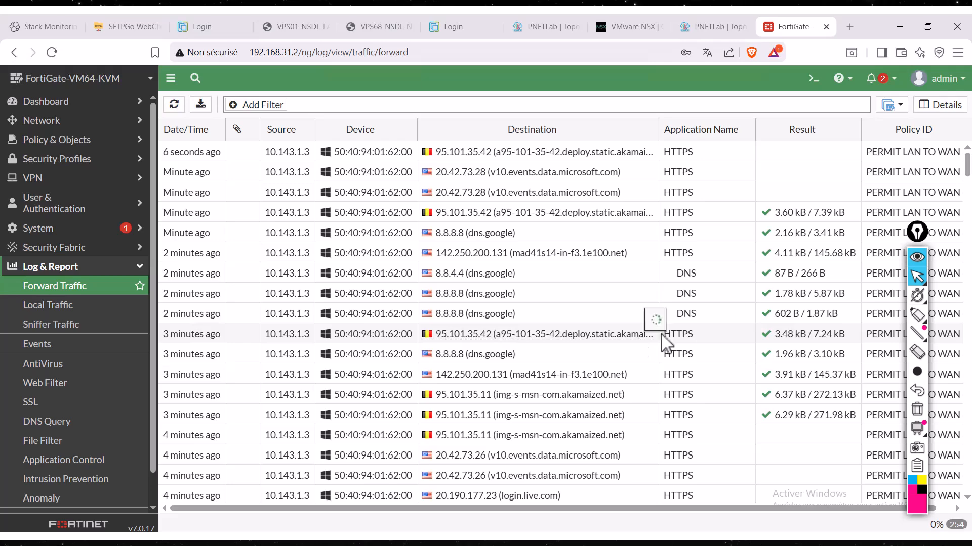
pyautogui.scroll(-4, 561, 324)
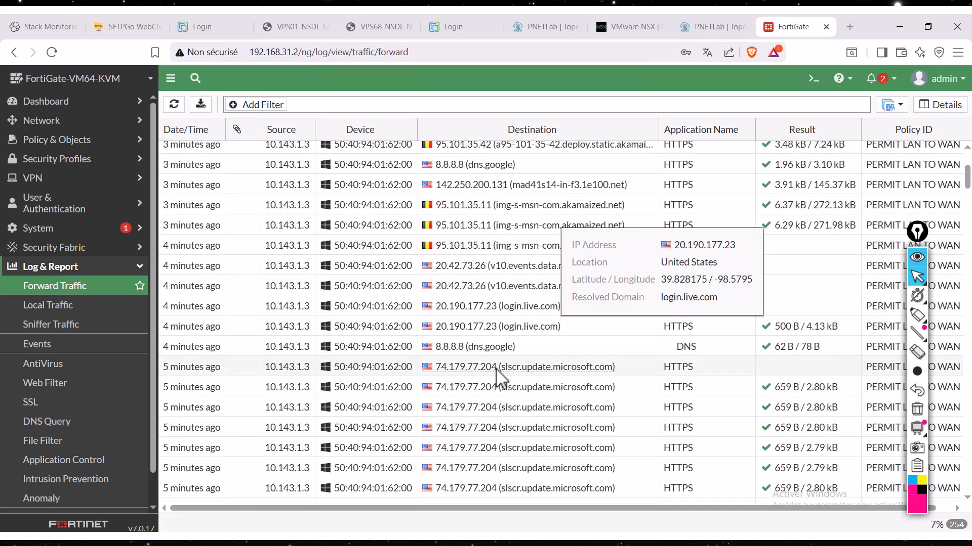
pyautogui.scroll(5, 499, 377)
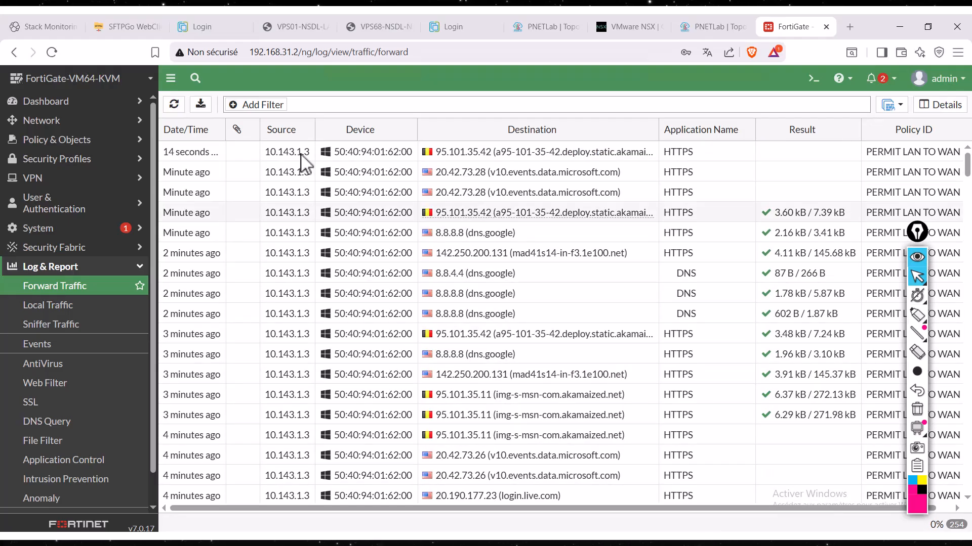
pyautogui.scroll(-5, 667, 373)
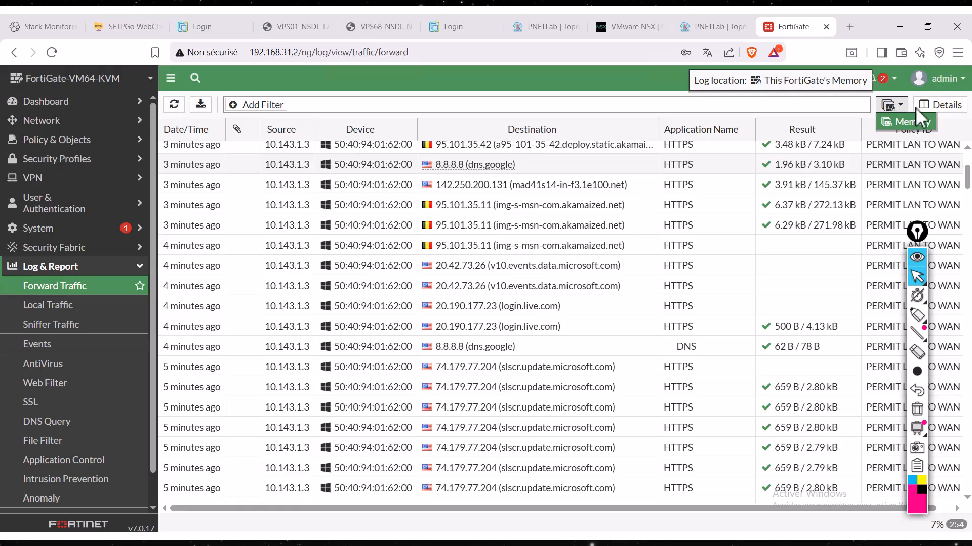
pyautogui.click(915, 121)
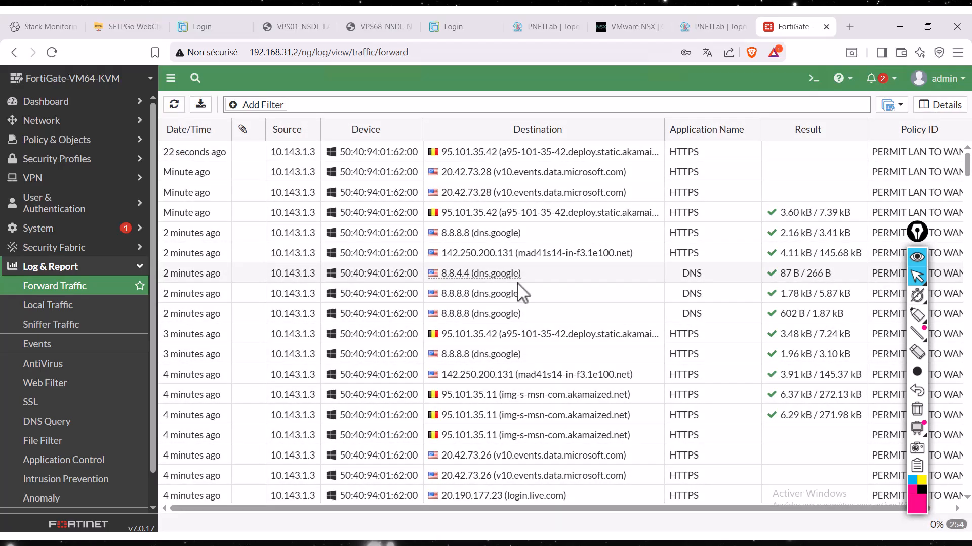
pyautogui.scroll(-5, 737, 358)
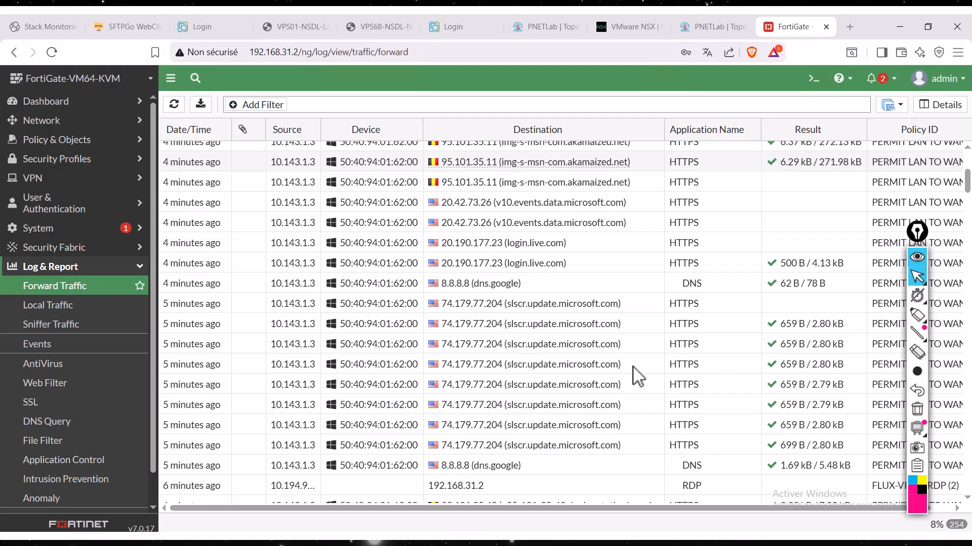
pyautogui.scroll(-1, 631, 373)
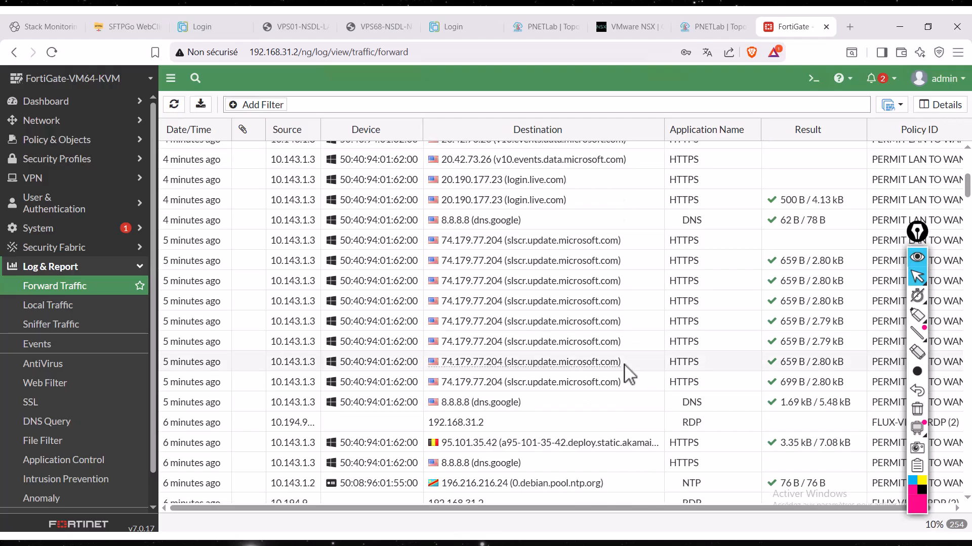
pyautogui.click(744, 429)
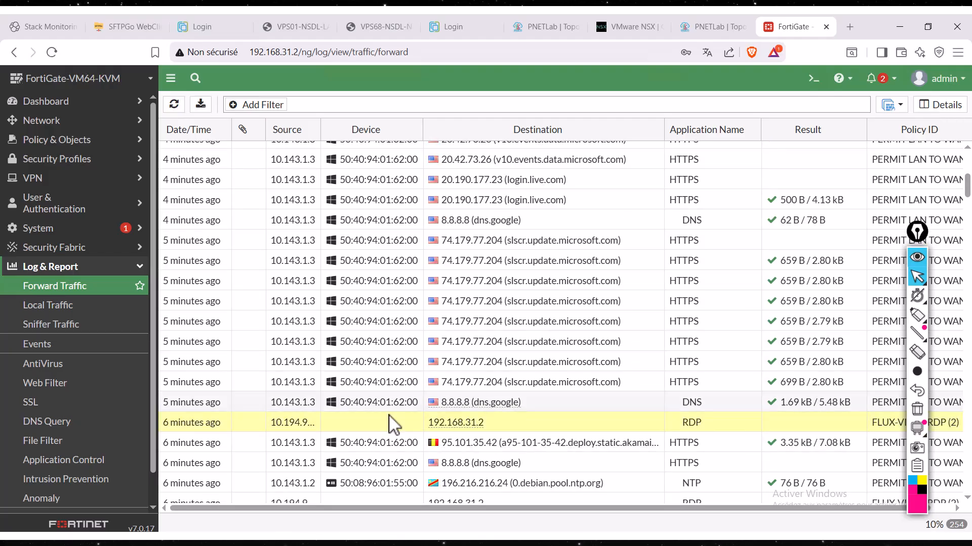
pyautogui.scroll(5, 393, 424)
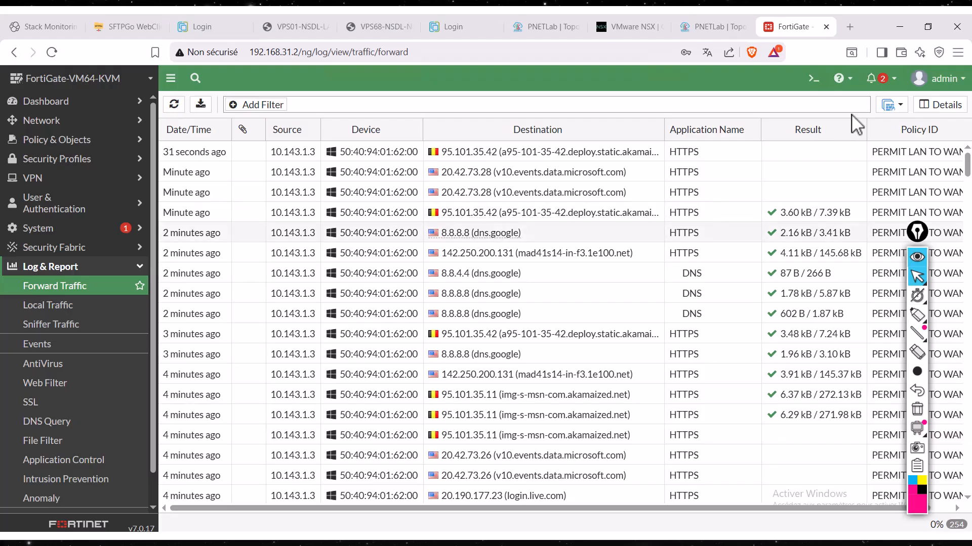
pyautogui.click(173, 104)
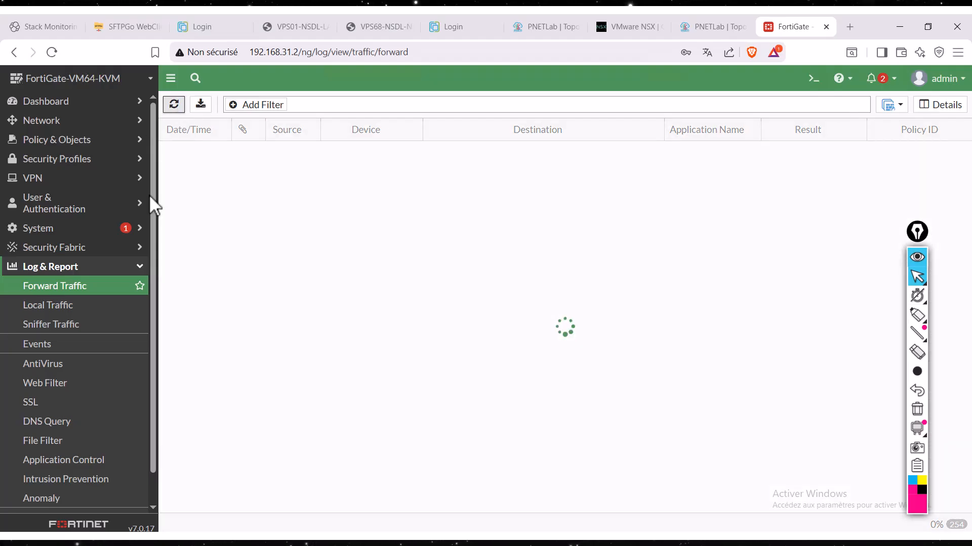
# - Check the Local Traffic, SSL and Events logs, return to Forward Traffic, and dismiss the remote desktop connection message
pyautogui.click(60, 303)
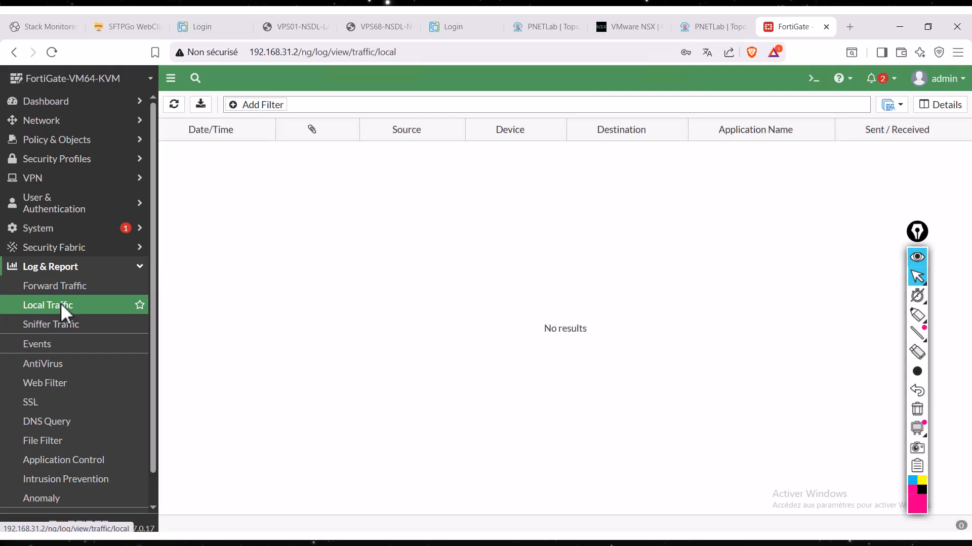
pyautogui.click(34, 402)
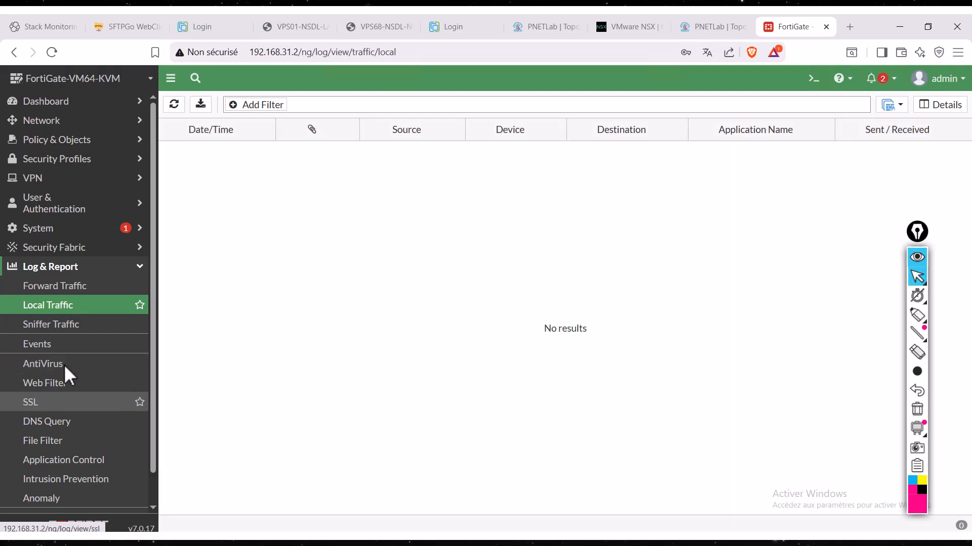
pyautogui.click(78, 339)
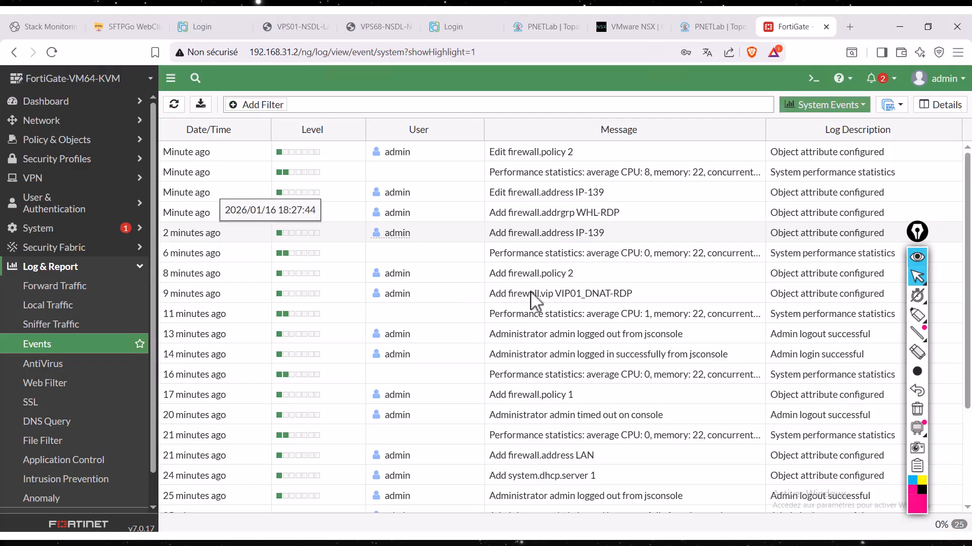
pyautogui.click(65, 279)
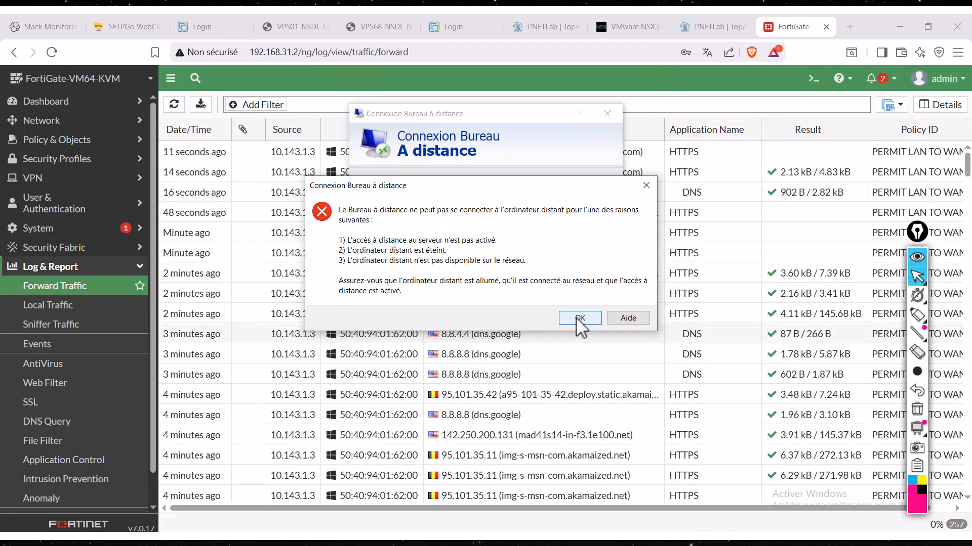
pyautogui.click(576, 317)
# - Change the IP-139 address object's IP/Netmask to 10.194.94.139 255.255.255.255 and save it
pyautogui.click(67, 141)
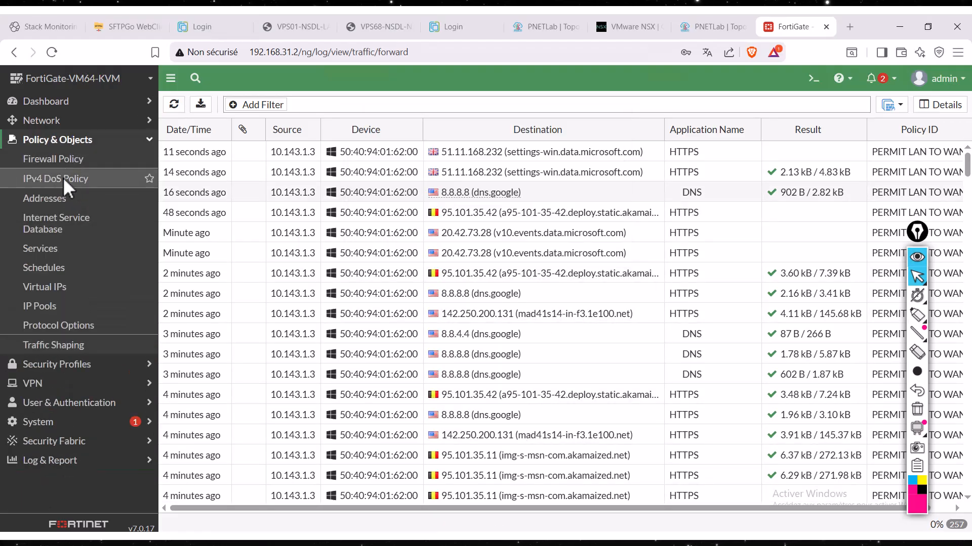
pyautogui.click(71, 198)
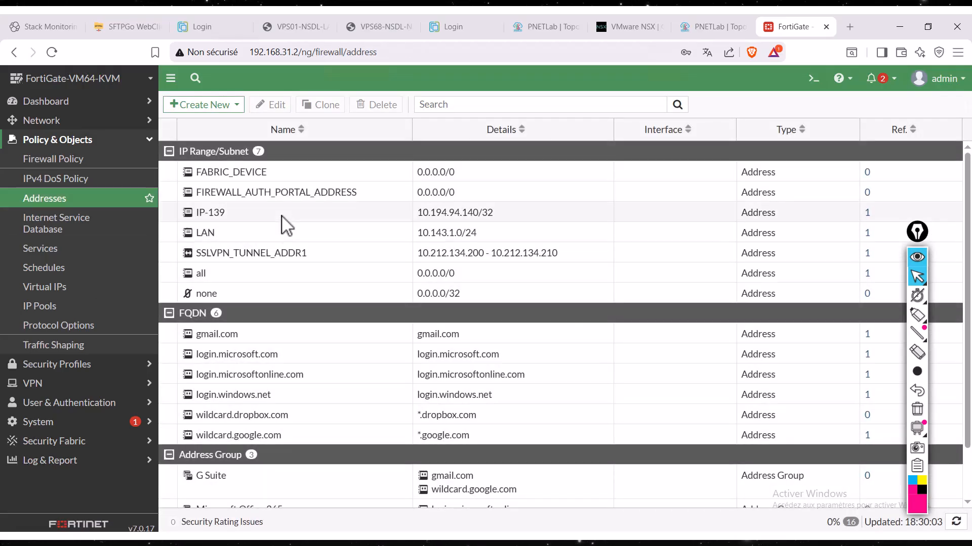
pyautogui.doubleClick(286, 217)
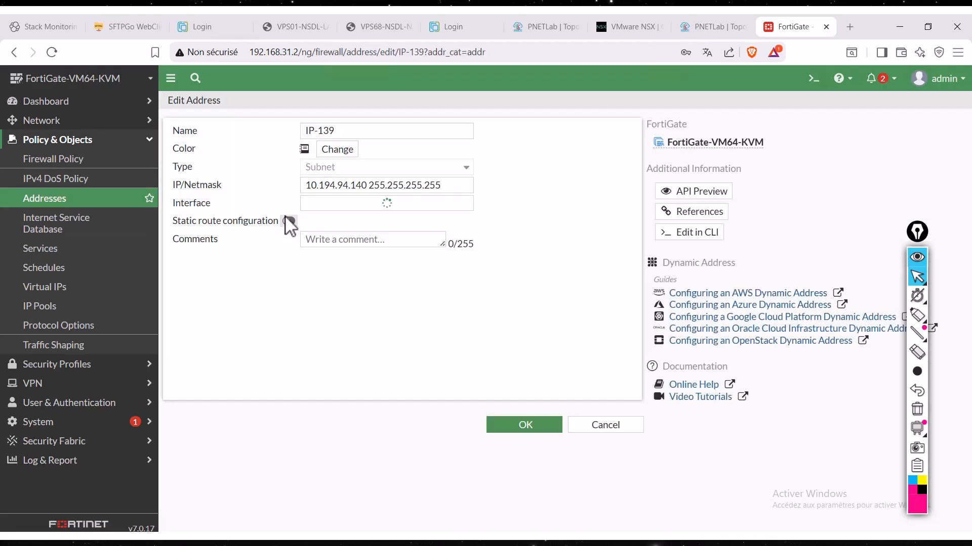
pyautogui.click(367, 187)
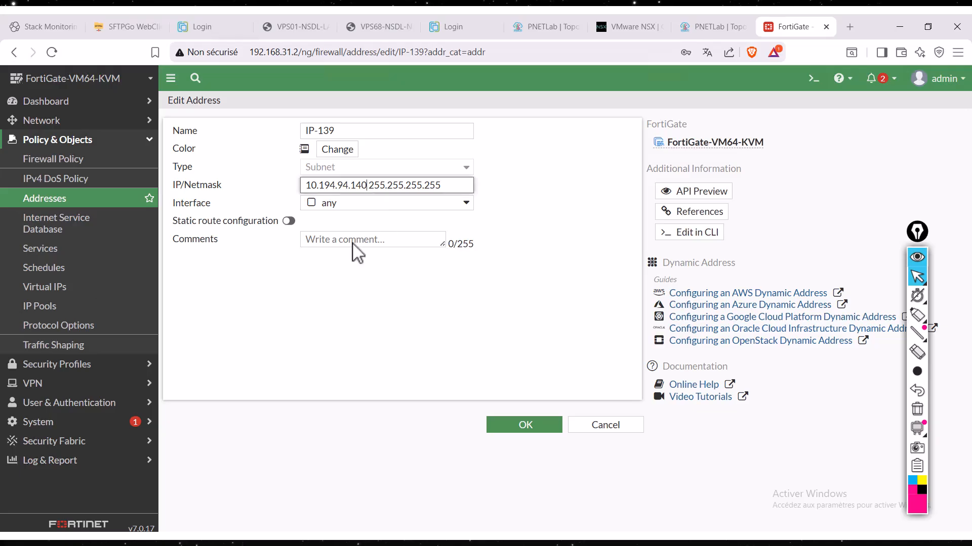
pyautogui.press('BackSpace')
pyautogui.press('BackSpace')
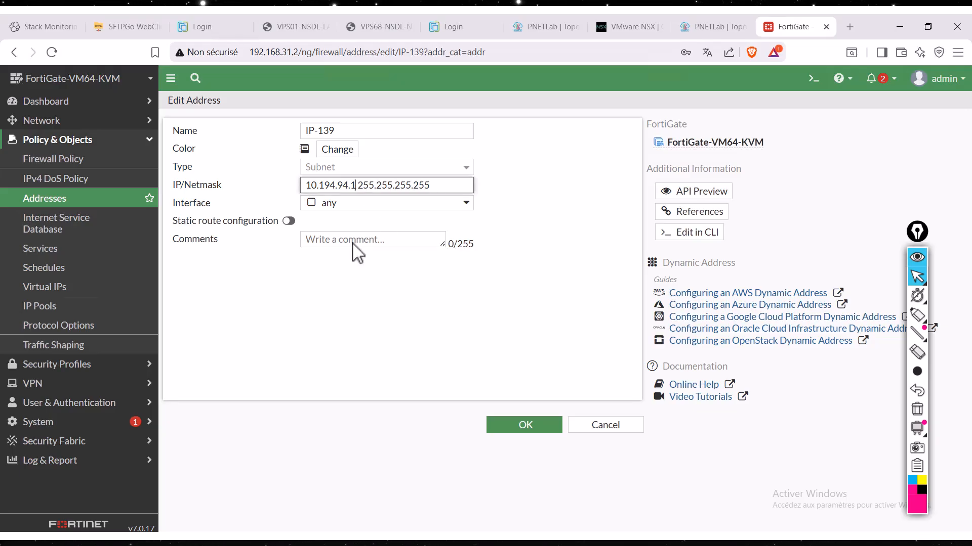
pyautogui.write('39')
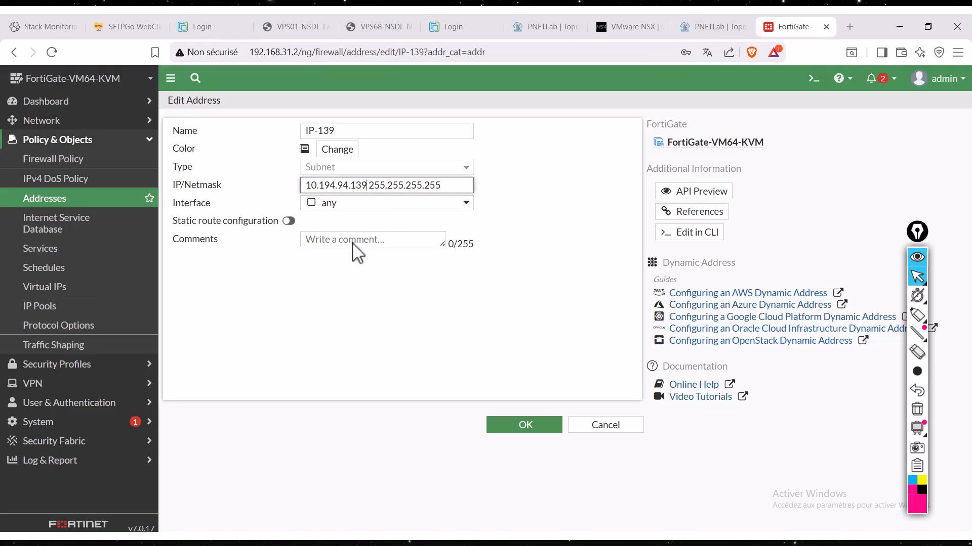
pyautogui.click(503, 423)
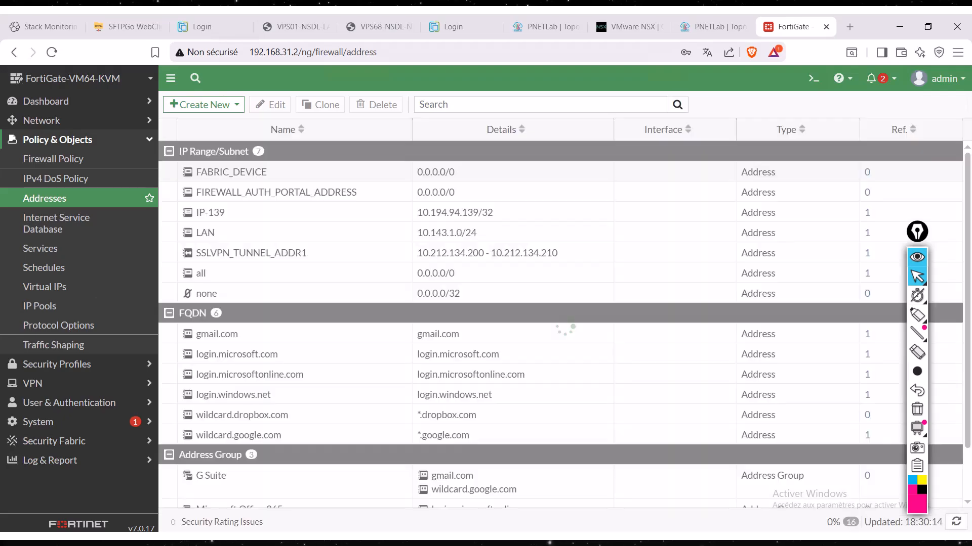
# - Retry the remote desktop connection to 192.168.31.2, submit the account password, cancel the repeated credential request, and move the connection window aside
pyautogui.click(489, 543)
pyautogui.click(536, 248)
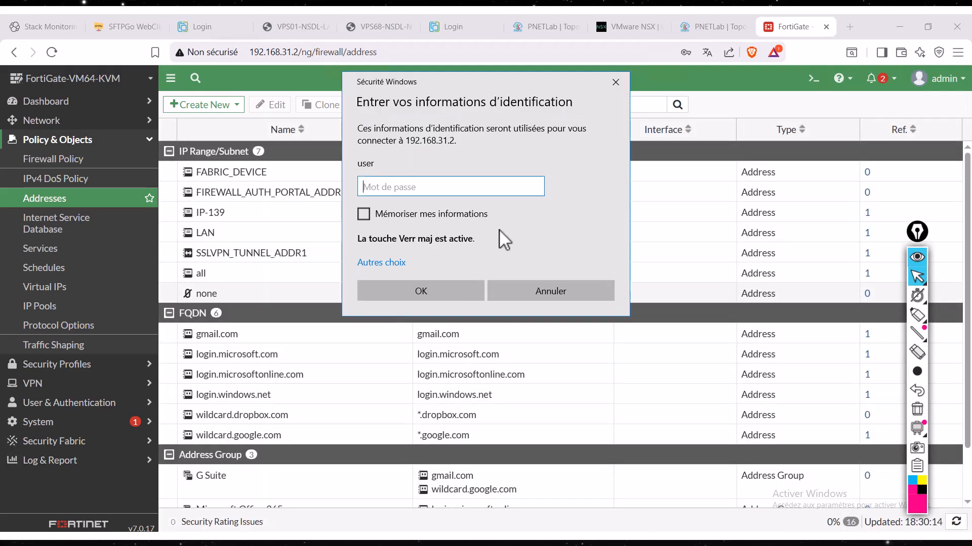
pyautogui.press('capslock')
pyautogui.write('•')
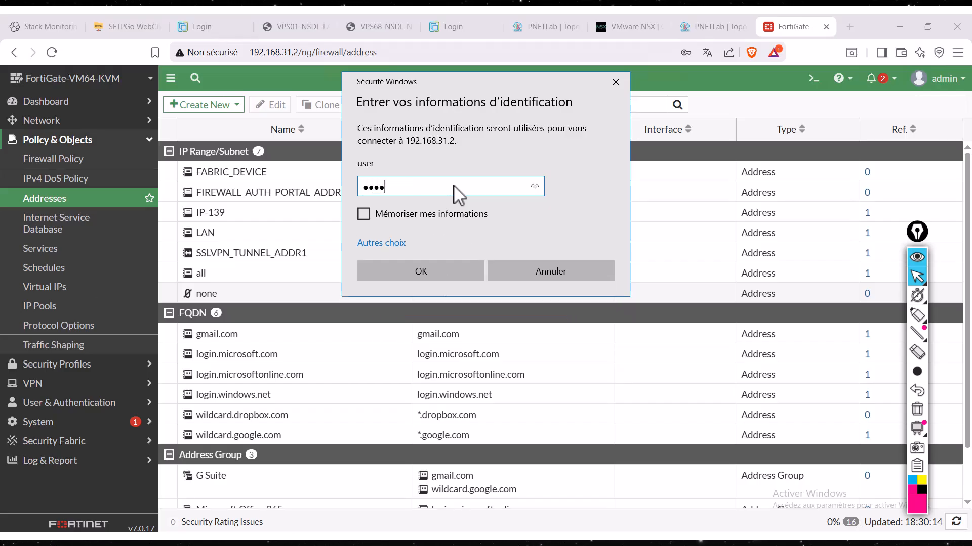
pyautogui.write('•••')
pyautogui.press('Return')
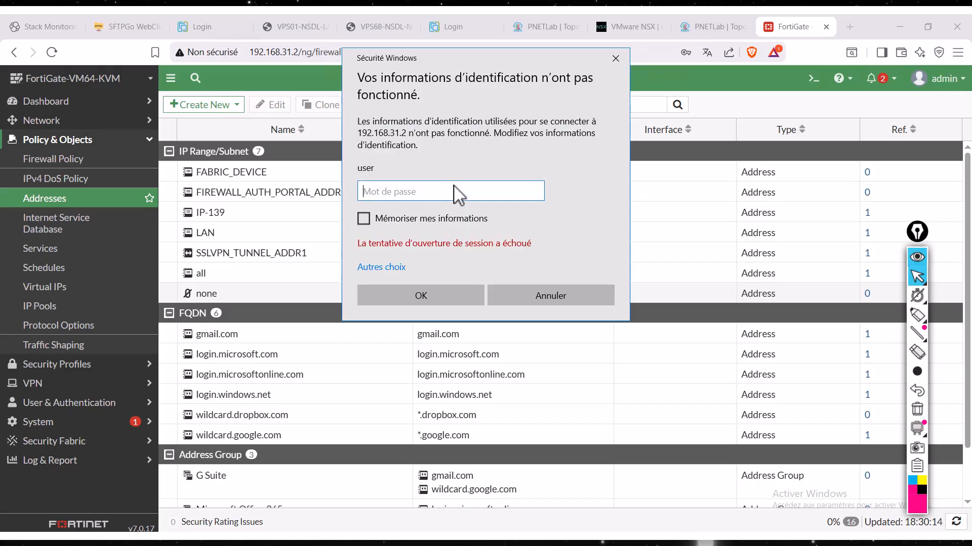
pyautogui.click(550, 295)
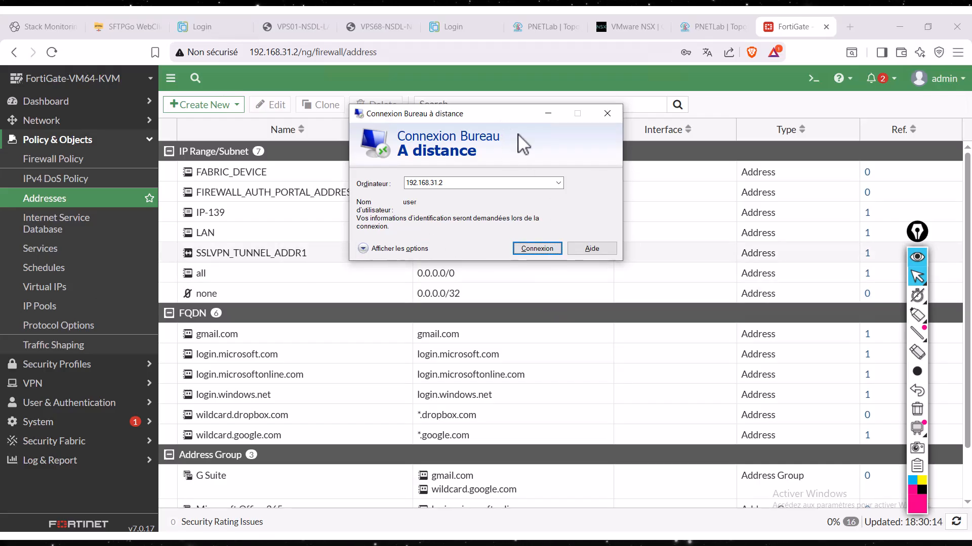
pyautogui.moveTo(500, 120); pyautogui.dragTo(599, 177)
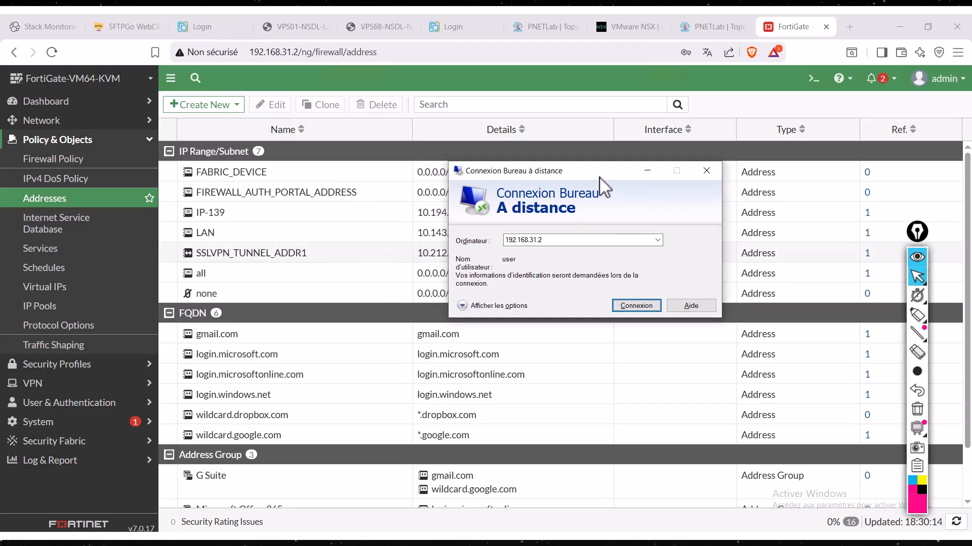